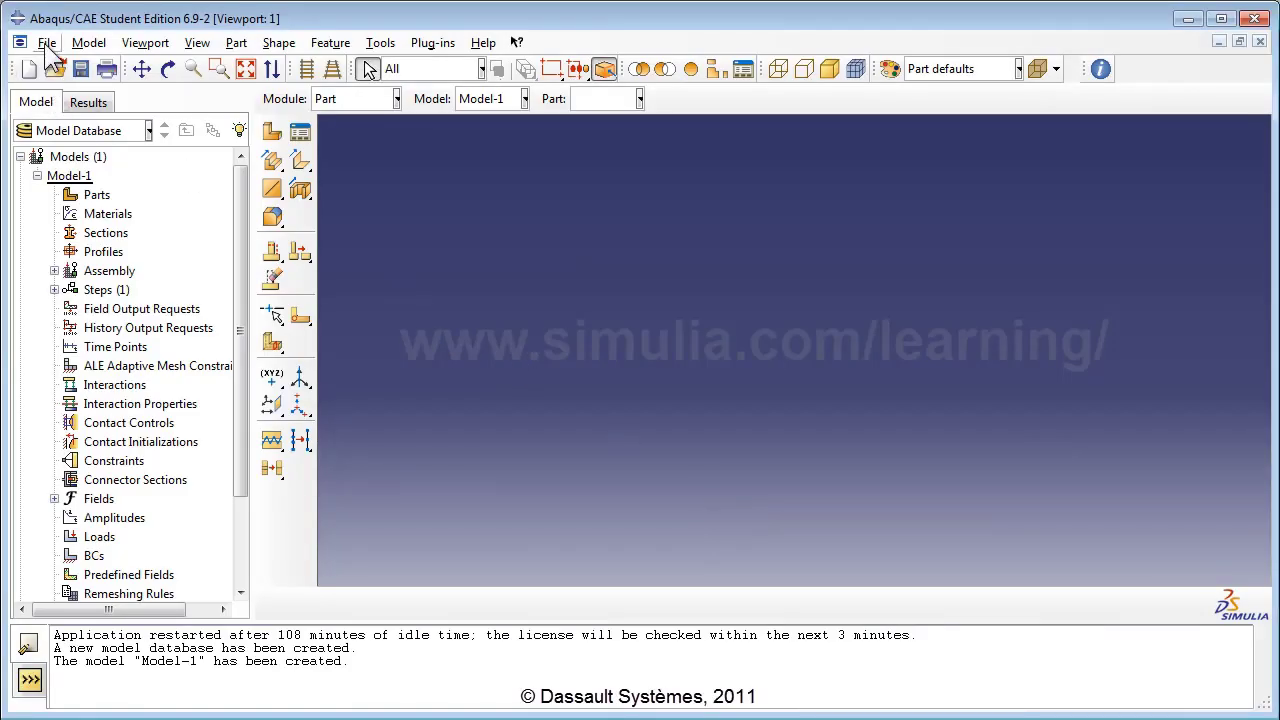
# Create a new model database and rename Model-1 to Contact Simulation
pyautogui.click(47, 42)
pyautogui.click(60, 64)
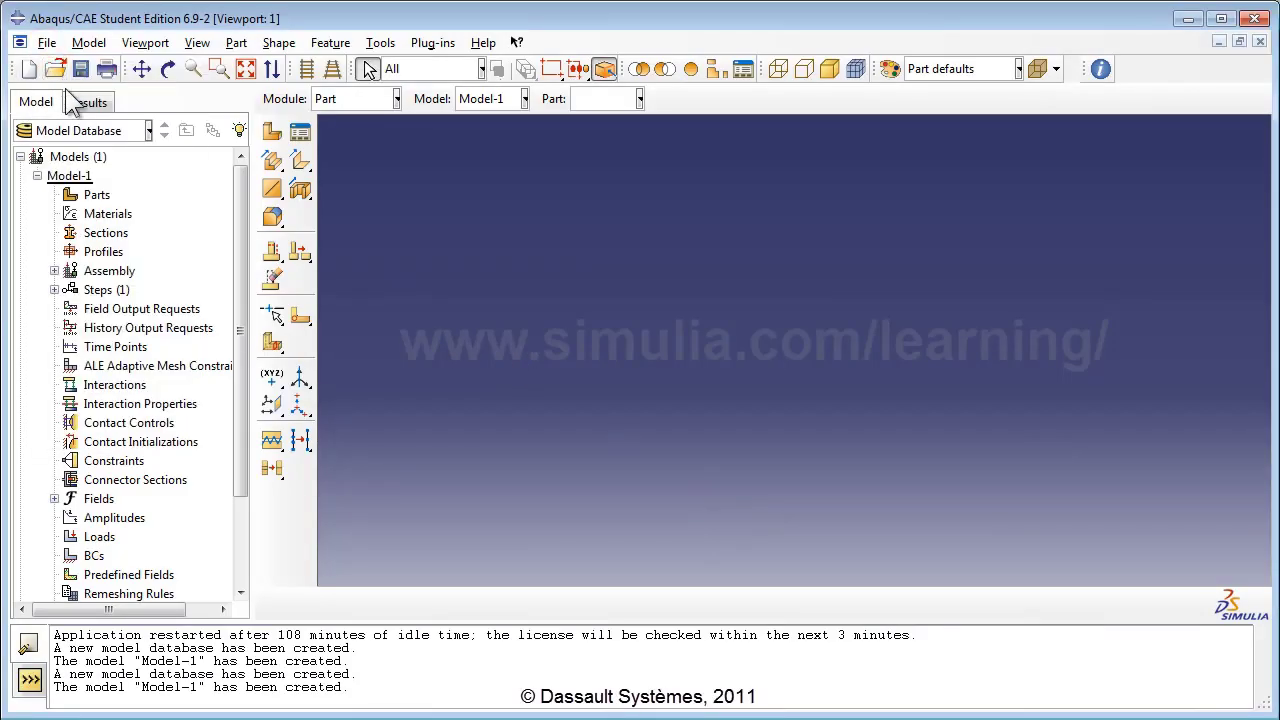
pyautogui.rightClick(80, 177)
pyautogui.click(140, 268)
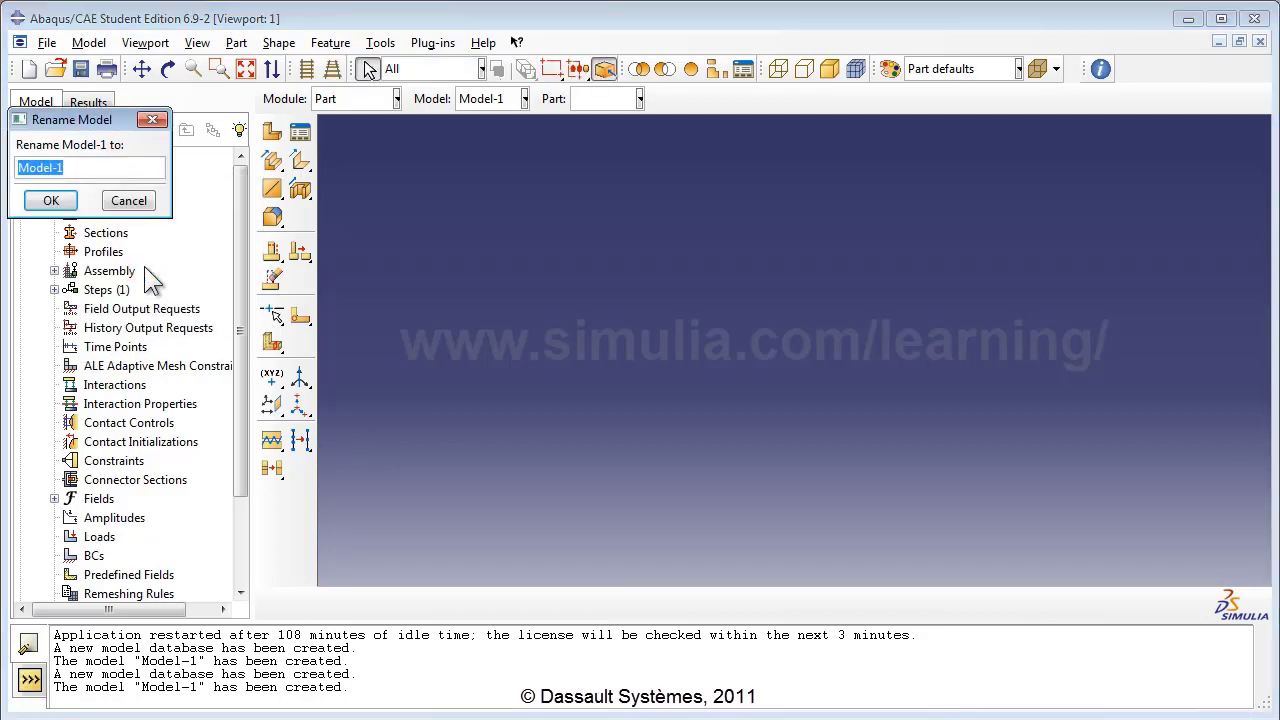
pyautogui.write('Contact Simulation')
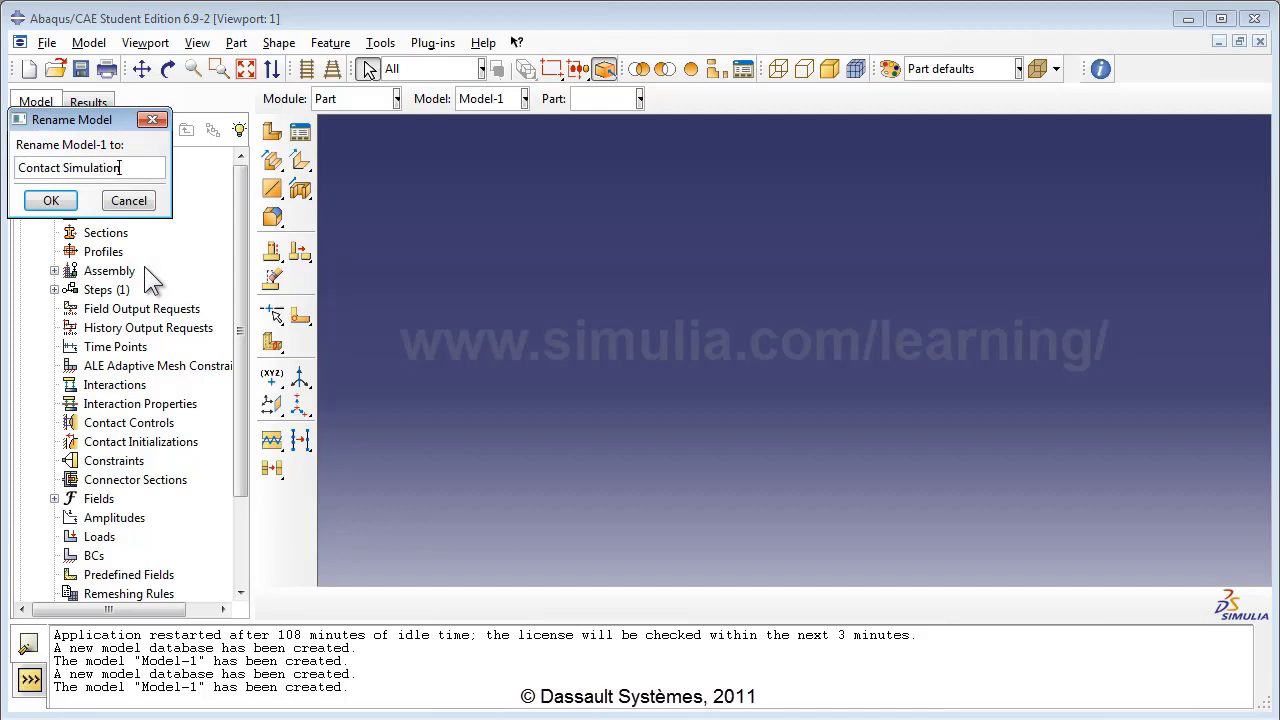
pyautogui.click(50, 200)
# Create a 3D deformable solid extrusion part named Plank with an approximate size of 20
pyautogui.doubleClick(90, 195)
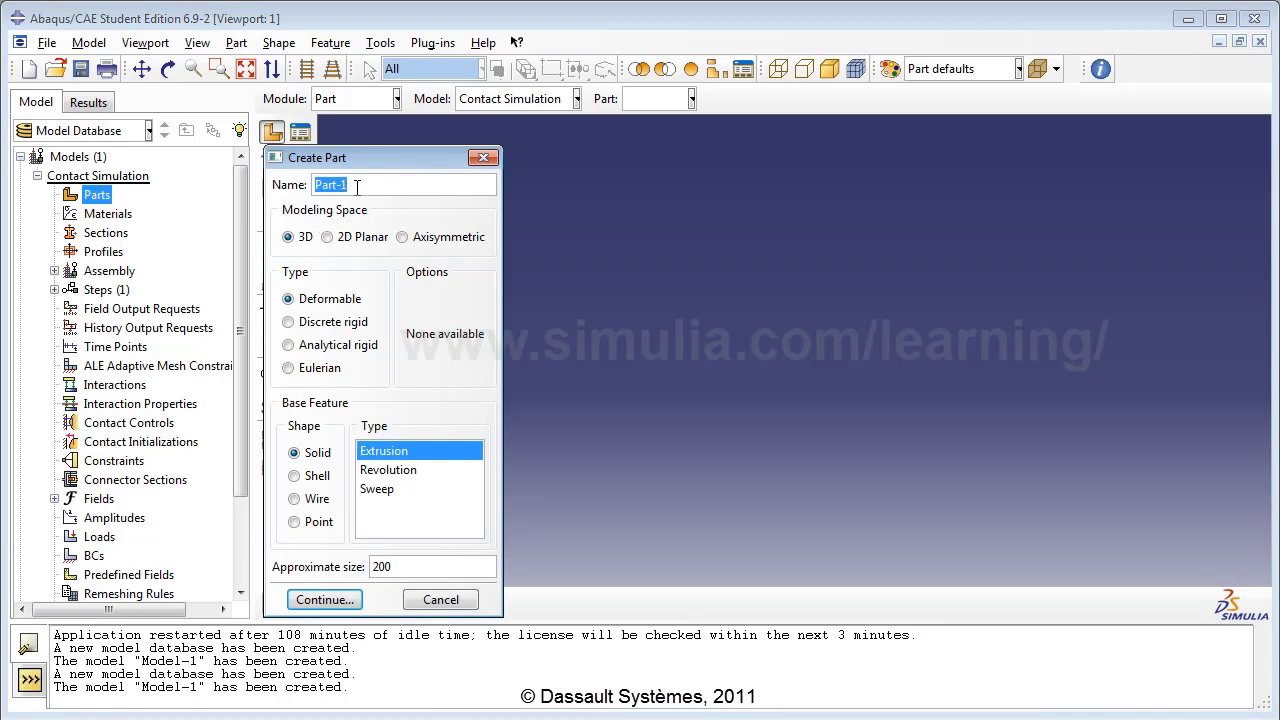
pyautogui.write('Plank')
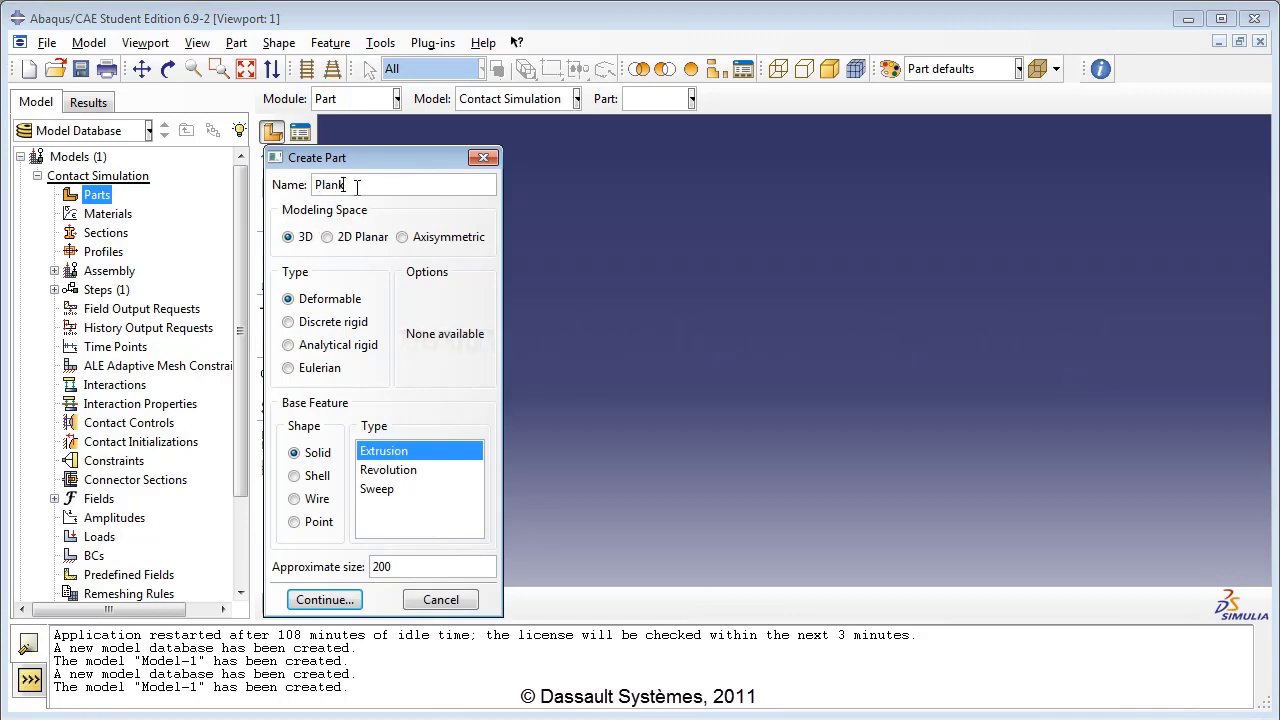
pyautogui.click(292, 237)
pyautogui.click(302, 299)
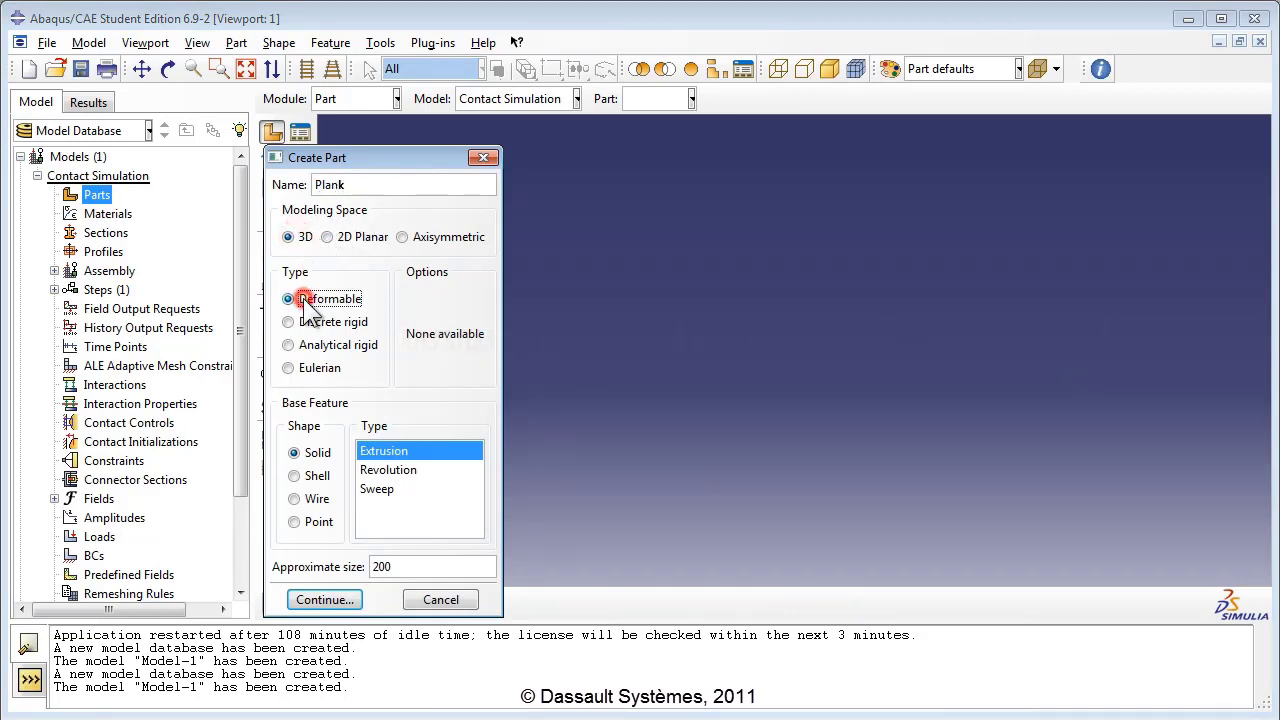
pyautogui.click(300, 453)
pyautogui.click(394, 450)
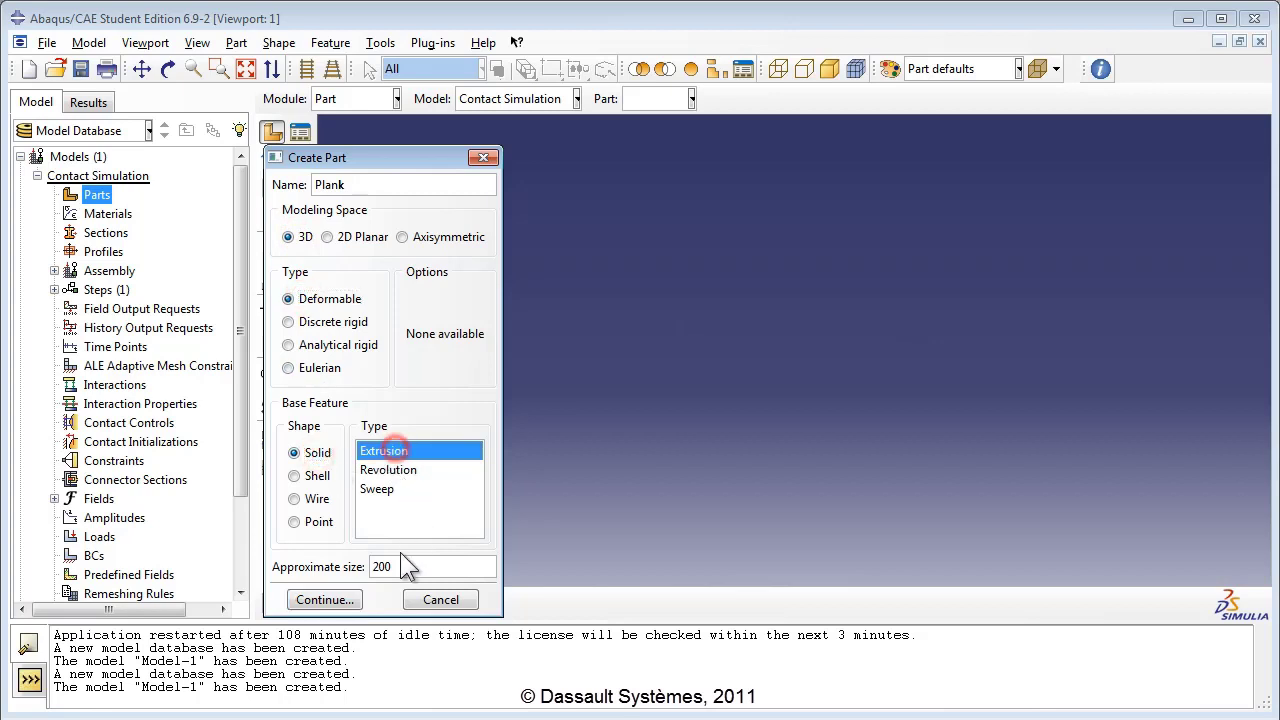
pyautogui.doubleClick(406, 567)
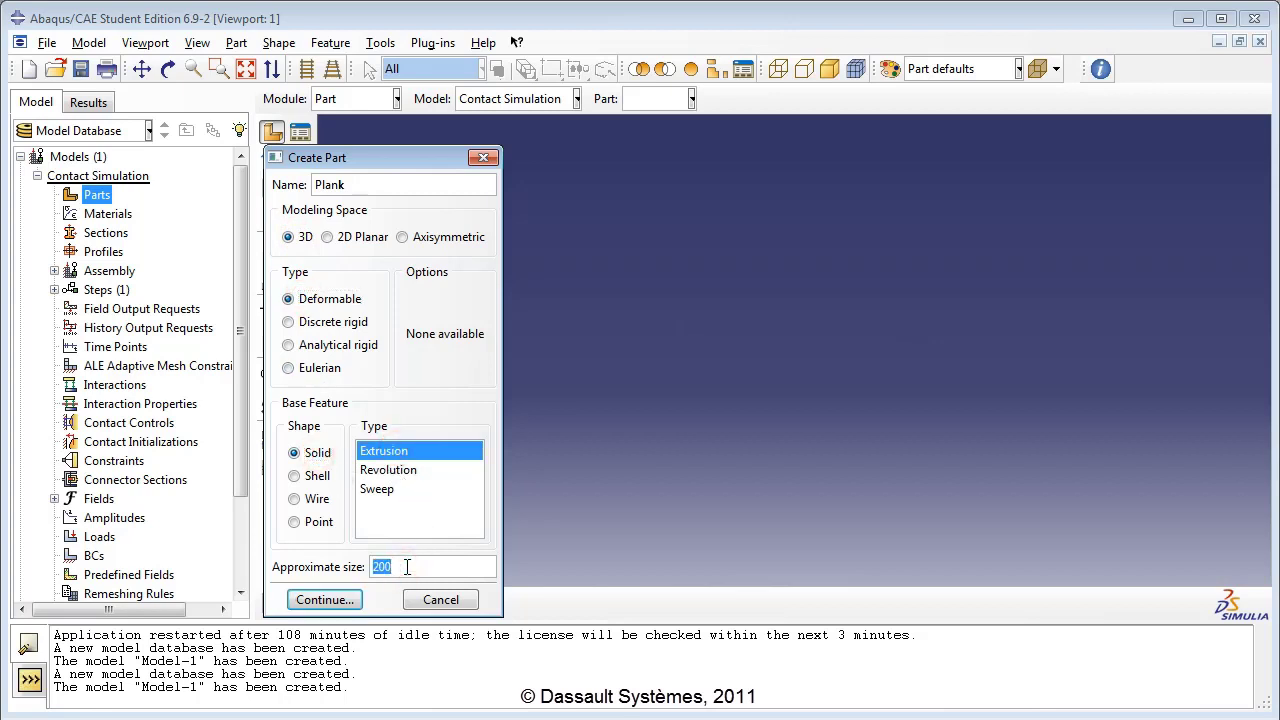
pyautogui.write('20')
pyautogui.click(318, 601)
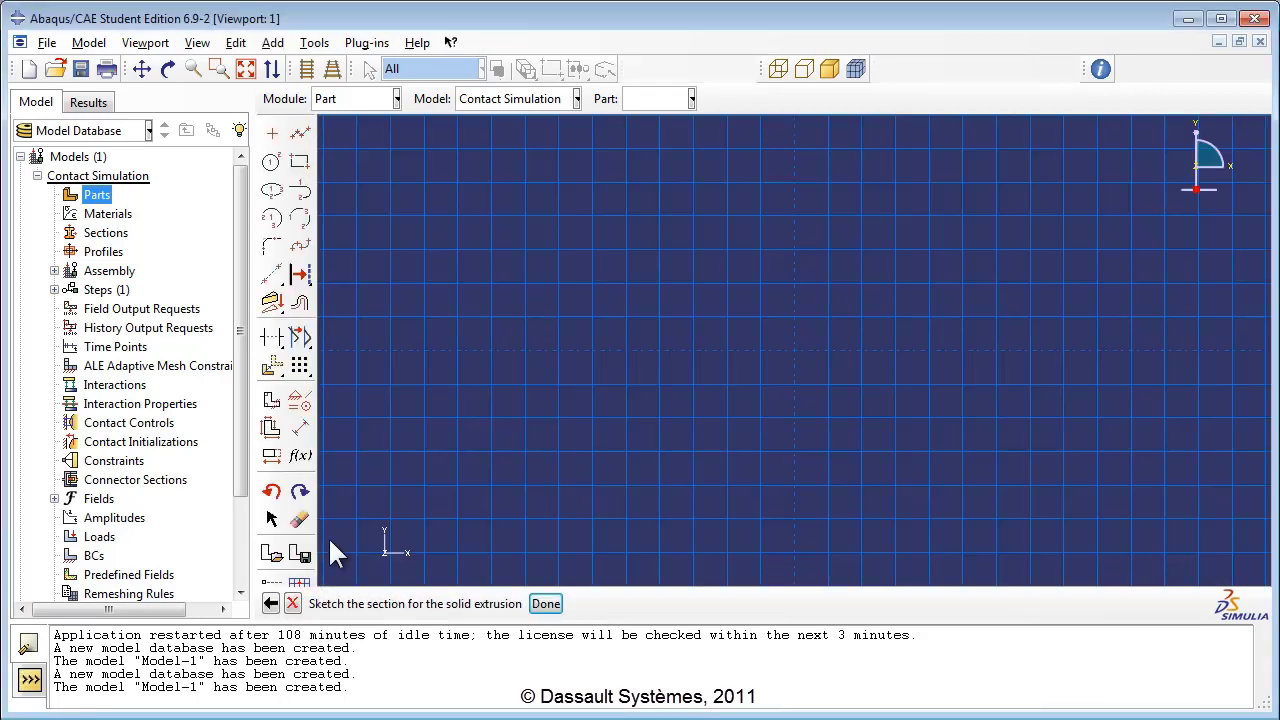
# Sketch a rectangle about 5 wide and 1.13 high, starting from the origin and extending up along positive X
pyautogui.click(300, 165)
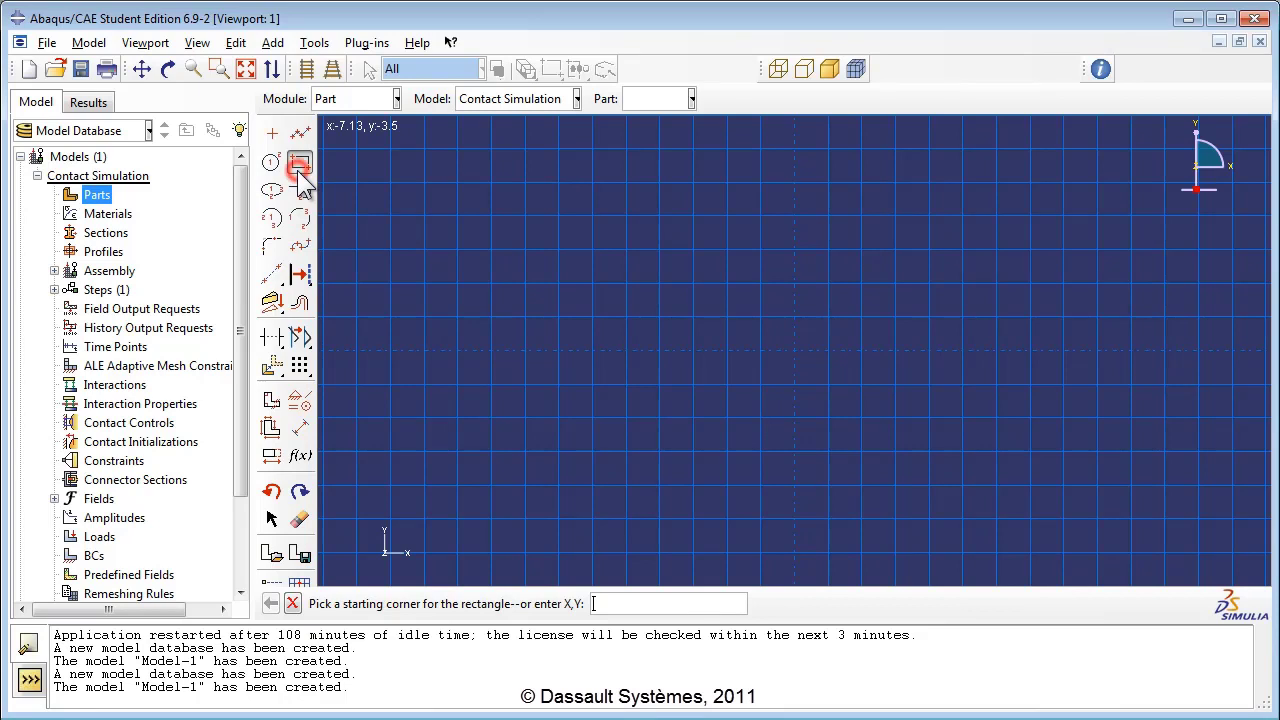
pyautogui.click(795, 350)
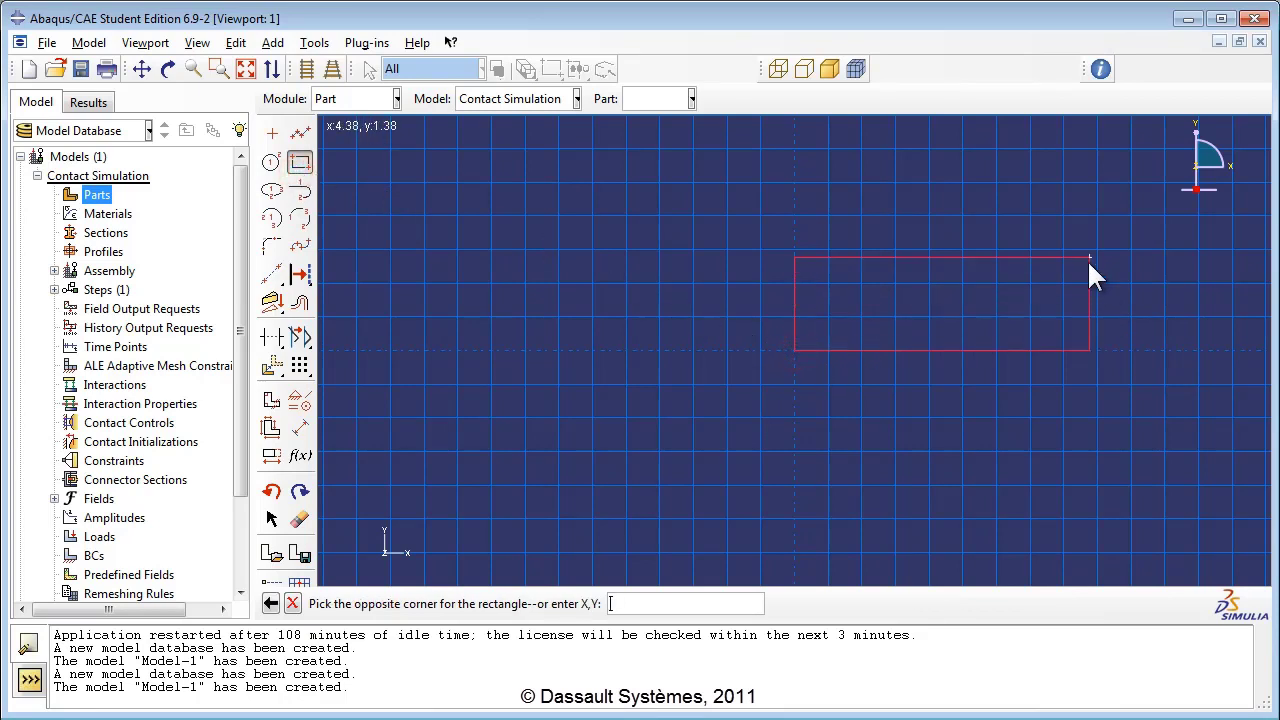
pyautogui.click(1128, 276)
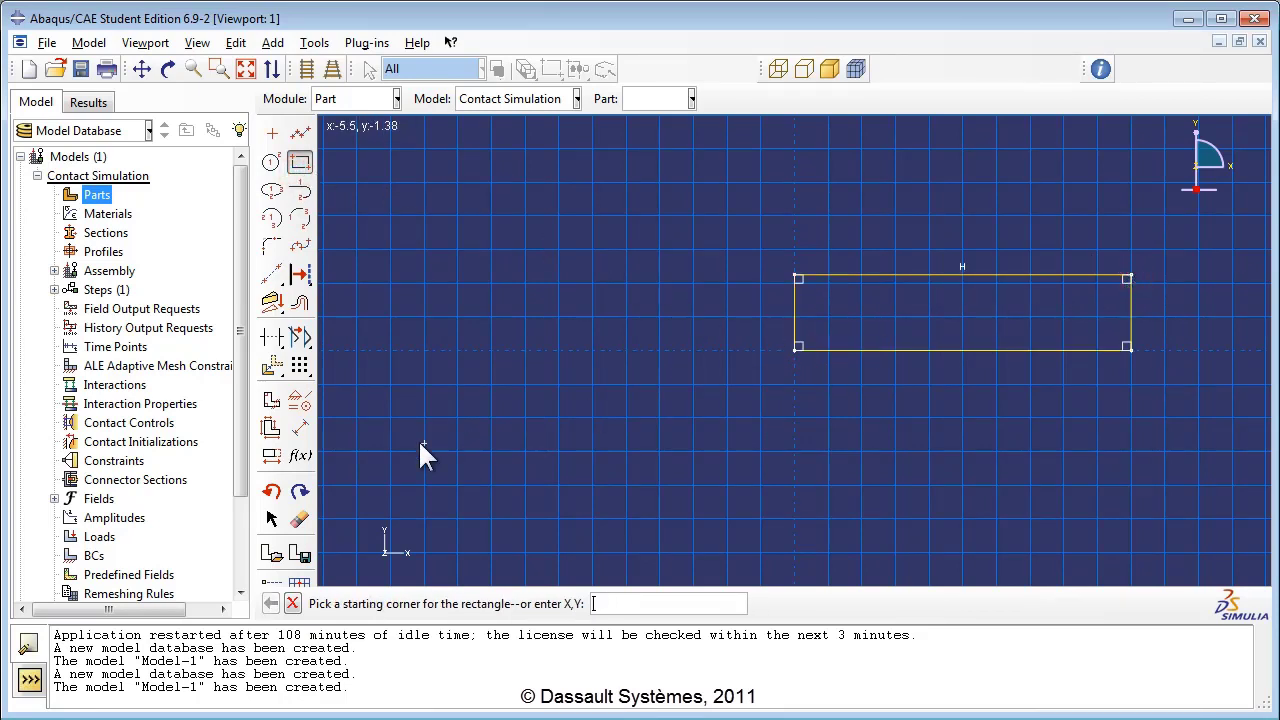
# Dimension the rectangle to a width of 20 and a height of 2
pyautogui.click(310, 436)
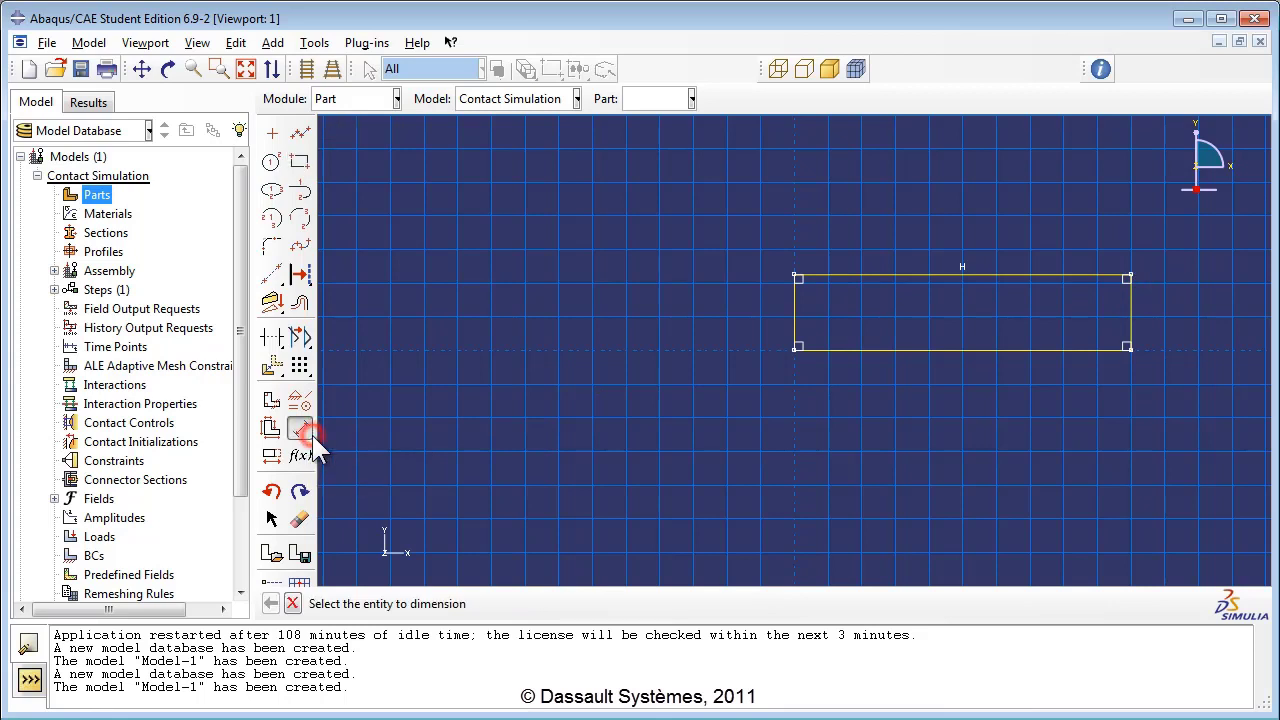
pyautogui.click(916, 351)
pyautogui.click(946, 396)
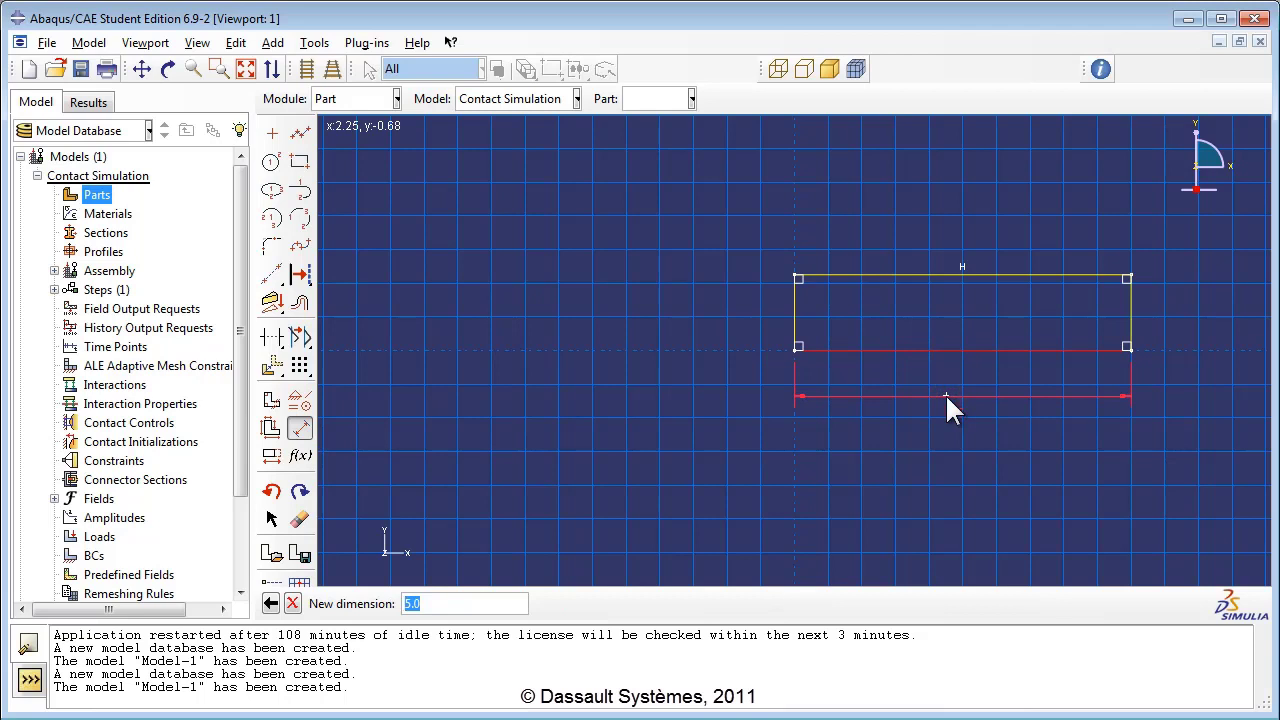
pyautogui.write('20')
pyautogui.press('Return')
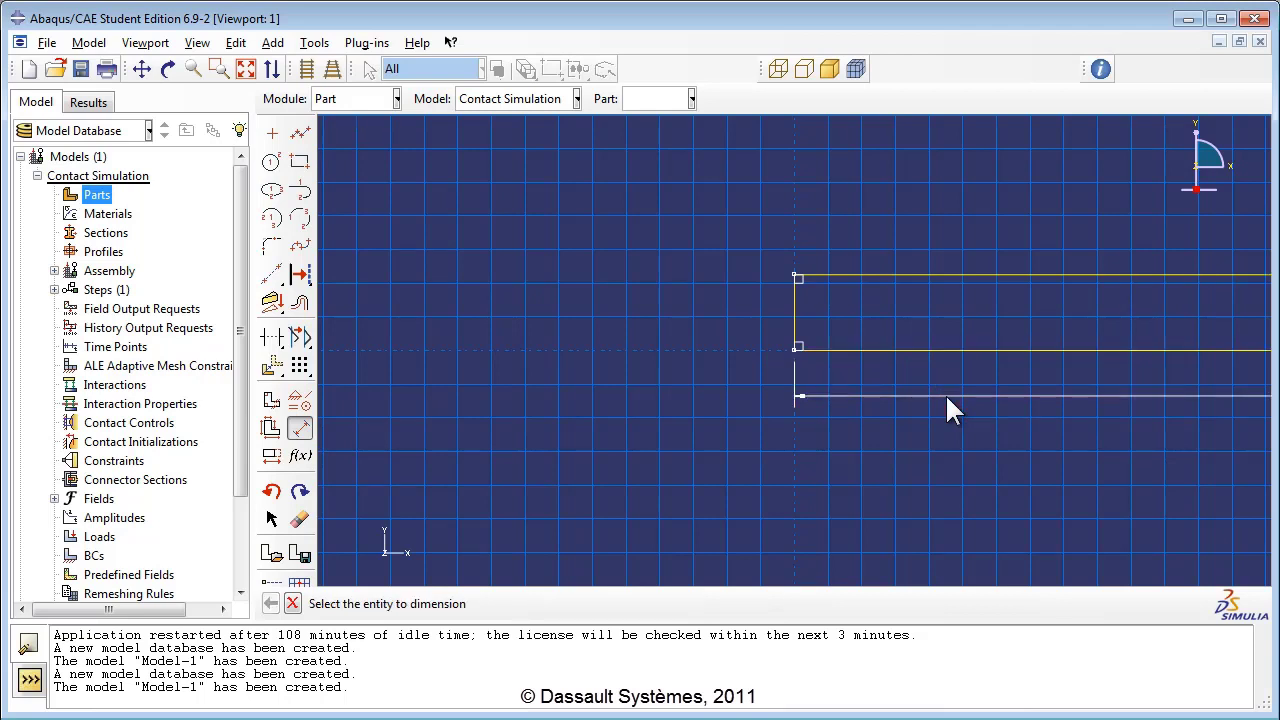
pyautogui.click(795, 327)
pyautogui.click(732, 316)
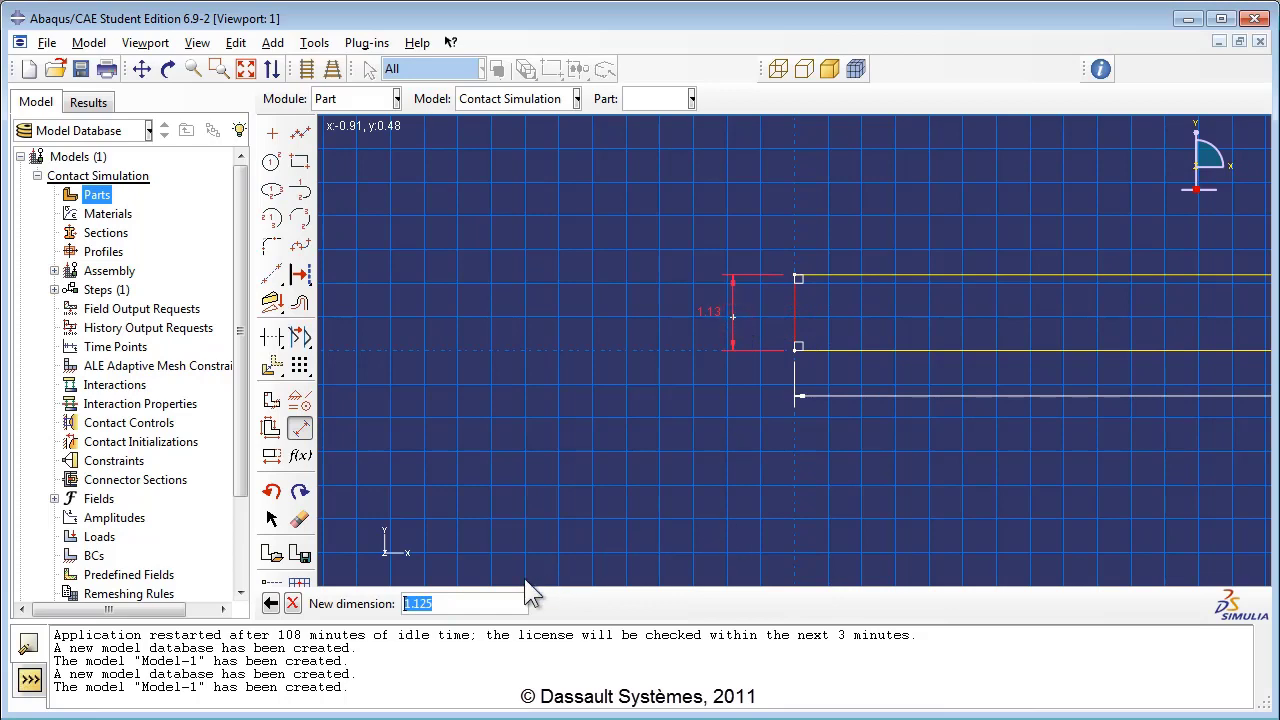
pyautogui.write('2')
pyautogui.press('Return')
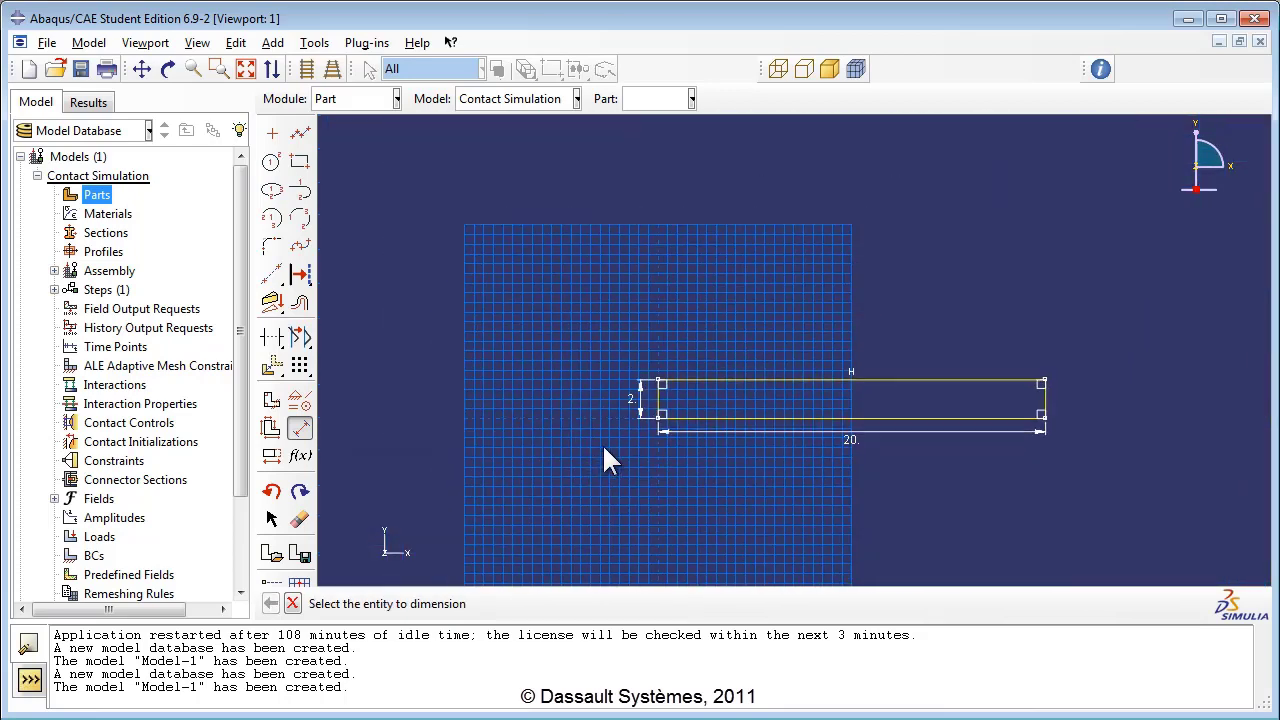
pyautogui.click(292, 603)
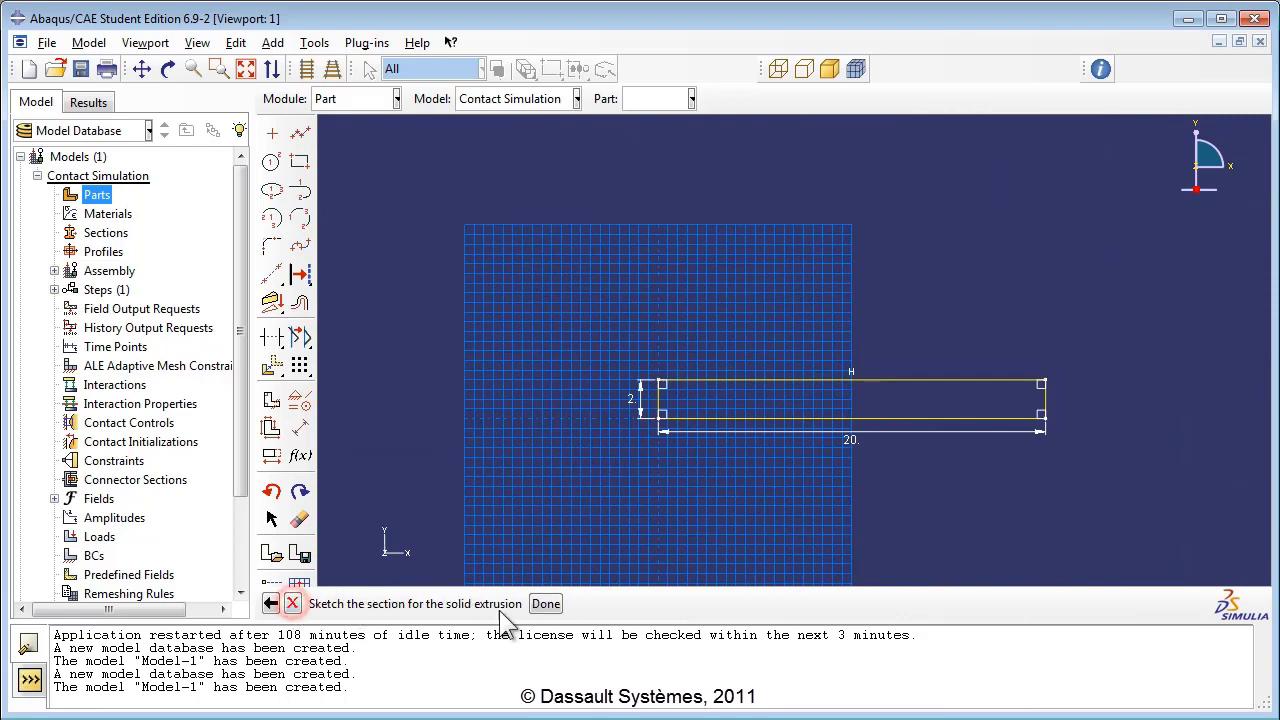
# Finish the Plank section sketch and extrude it to a depth of 80
pyautogui.click(546, 604)
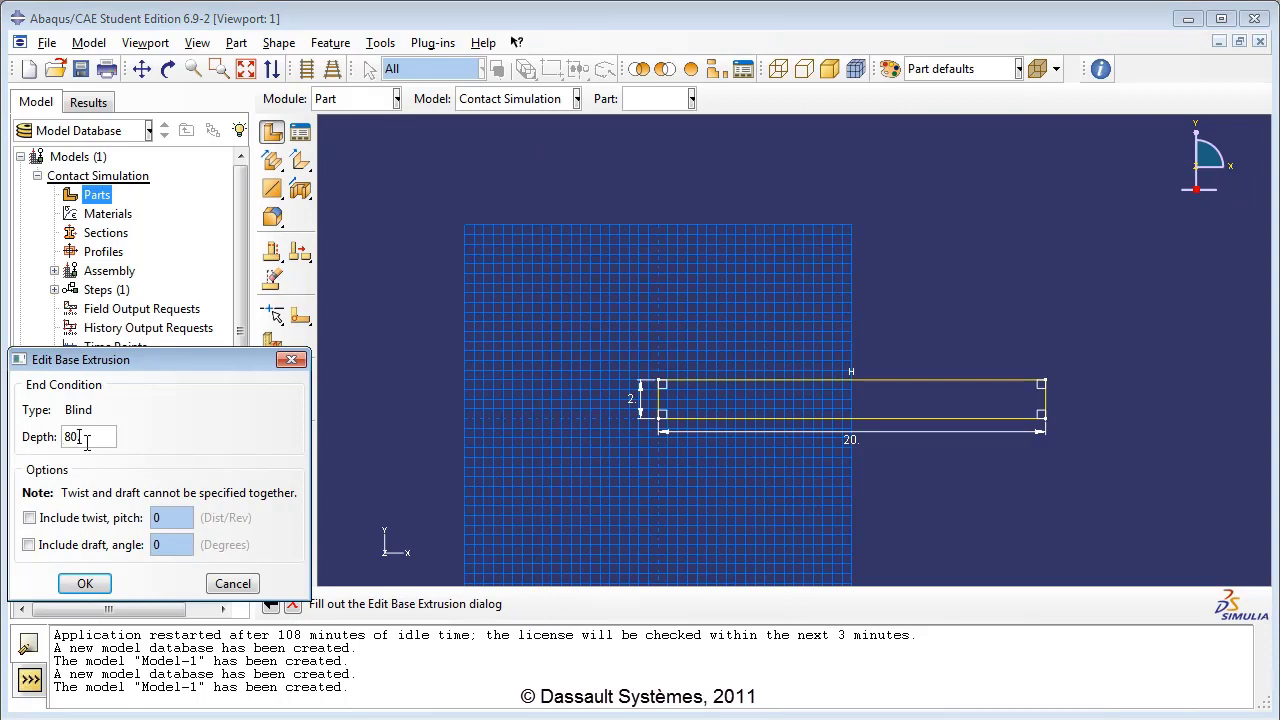
pyautogui.click(85, 583)
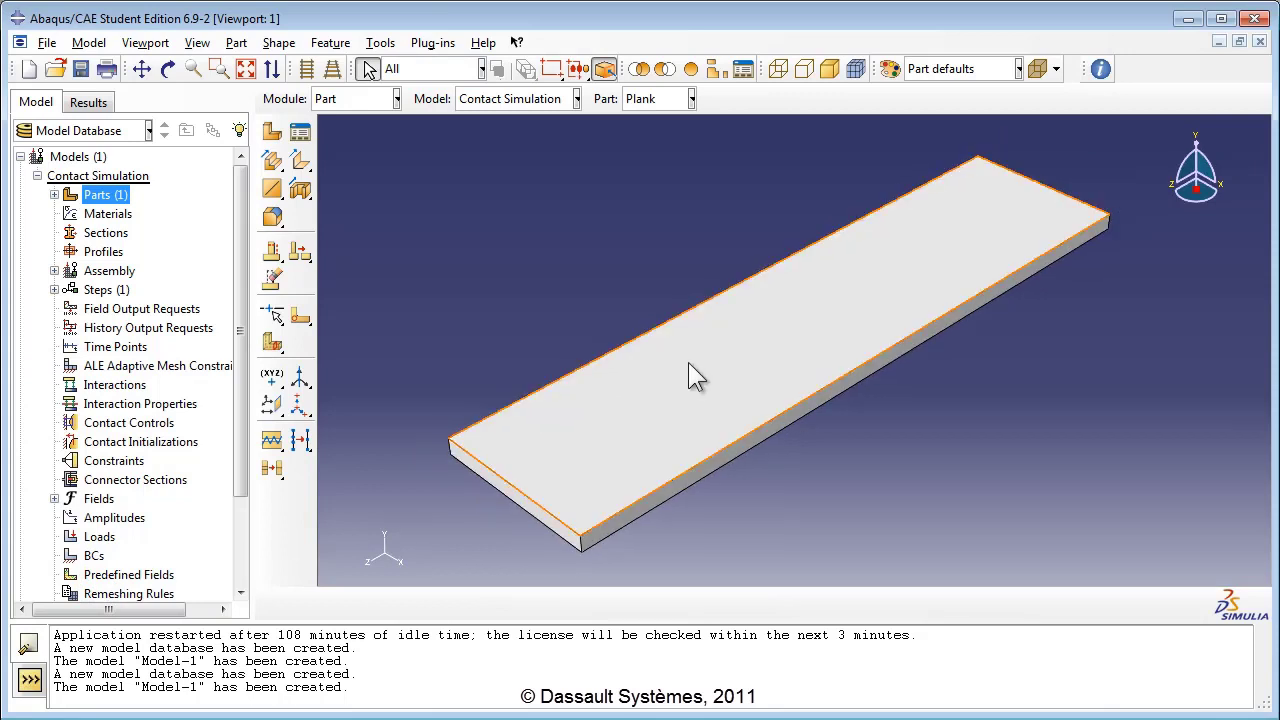
# Create a second 3D deformable solid extrusion part named Curved Block with an approximate size of 20
pyautogui.doubleClick(121, 197)
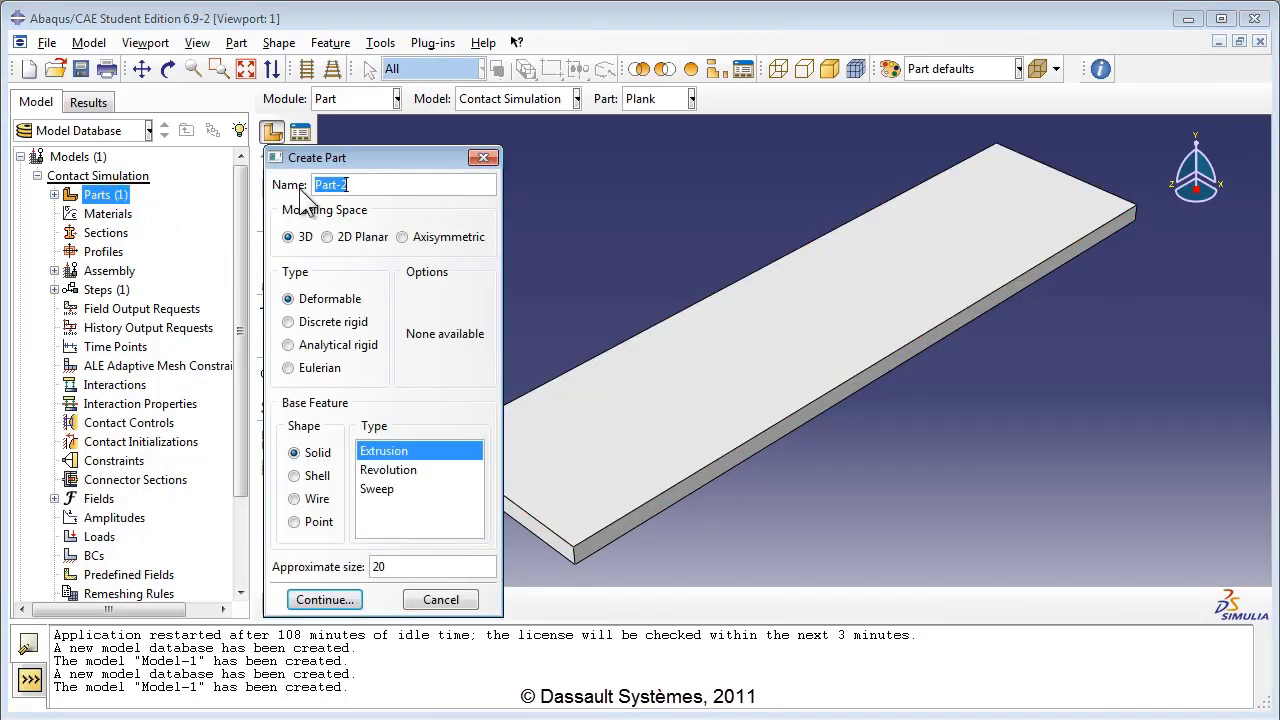
pyautogui.write('Cun')
pyautogui.write('ved Block')
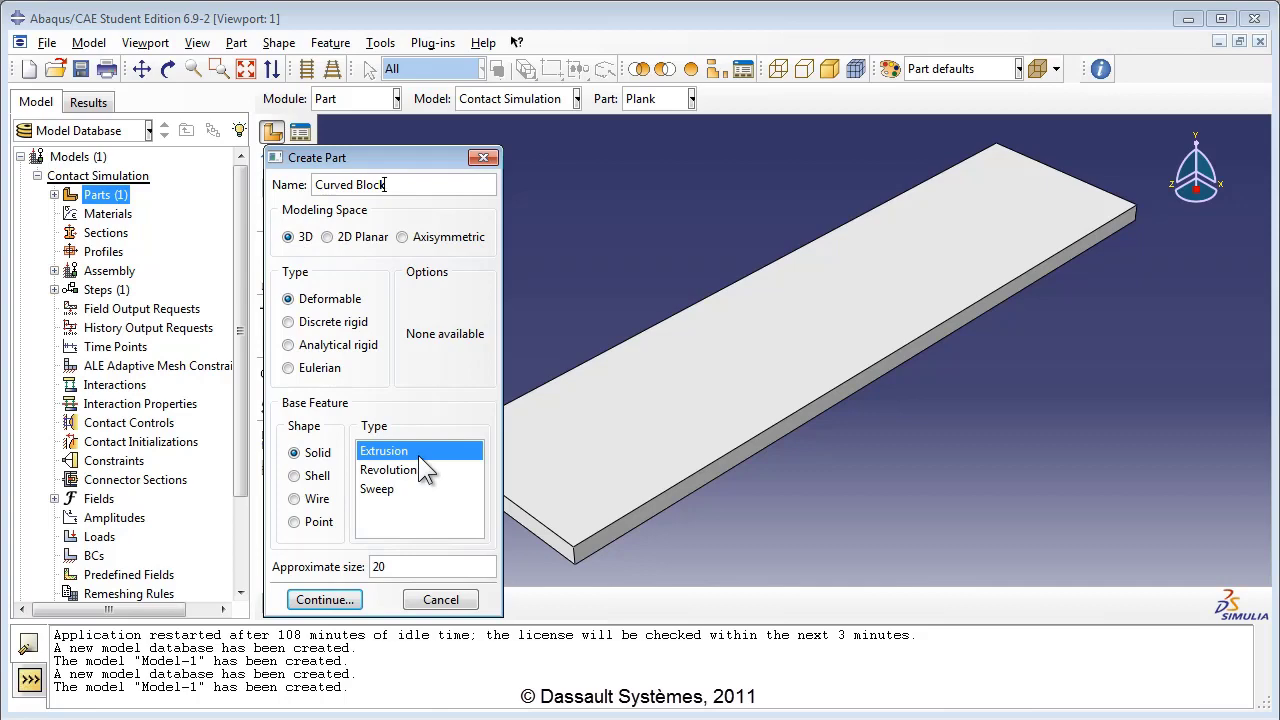
pyautogui.click(346, 596)
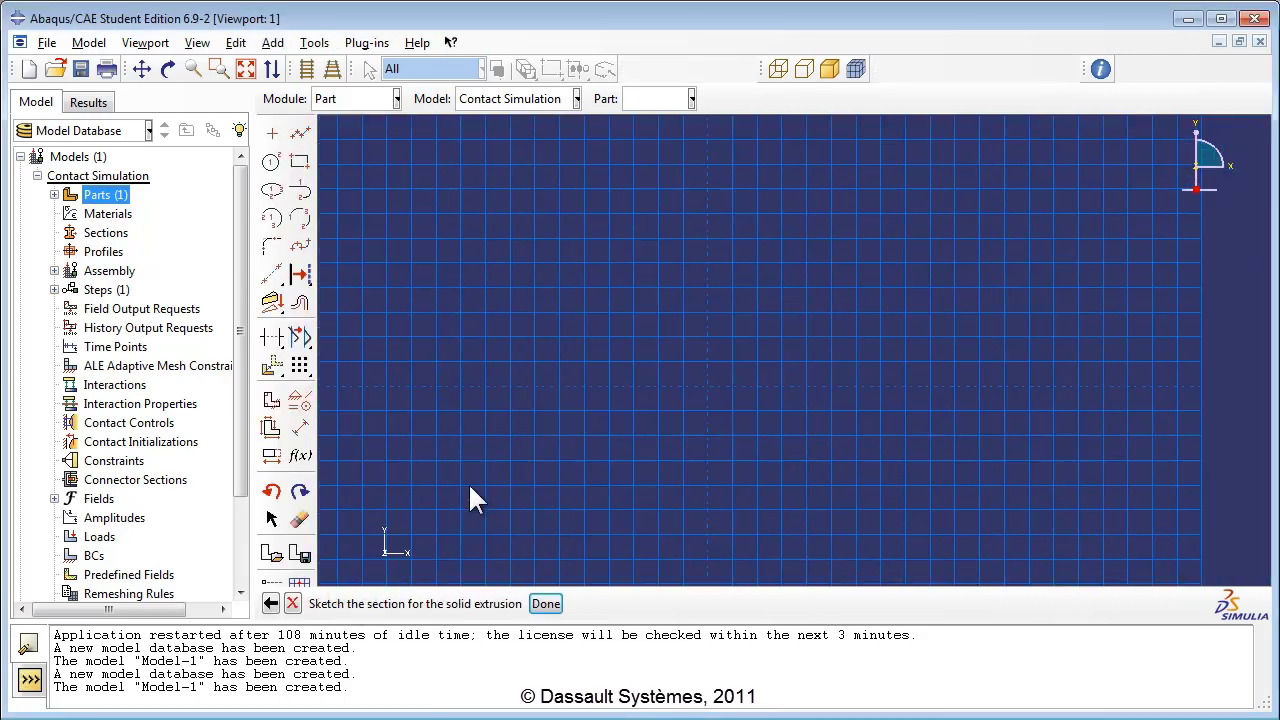
# Sketch a circle centred on the origin with a radius of about 2.36
pyautogui.click(272, 163)
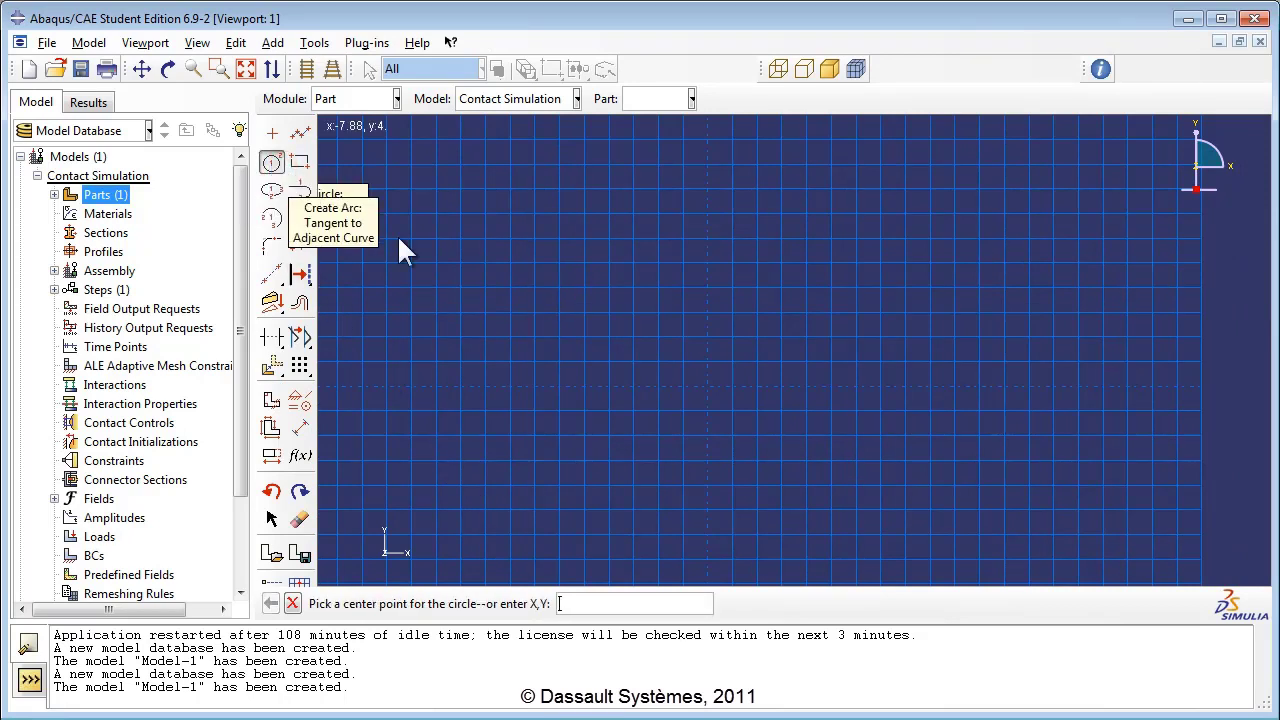
pyautogui.click(706, 386)
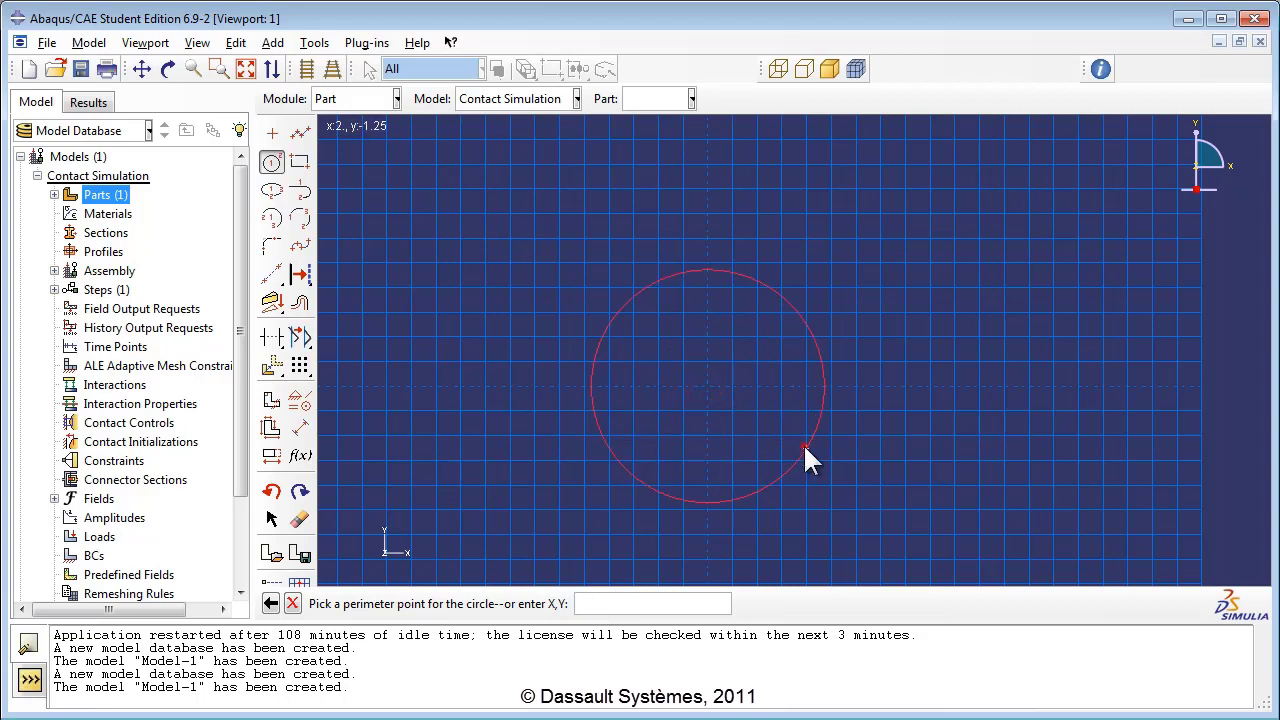
pyautogui.click(805, 447)
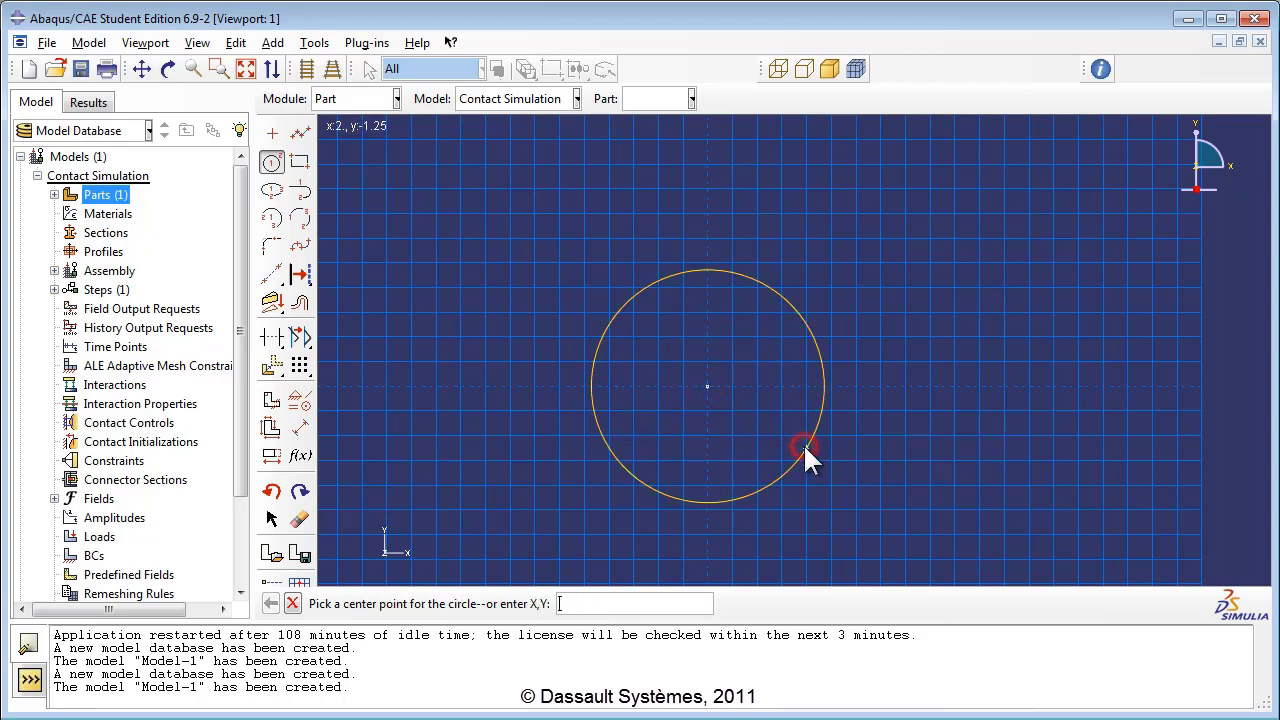
# Dimension the circle to a radius of 10
pyautogui.click(300, 428)
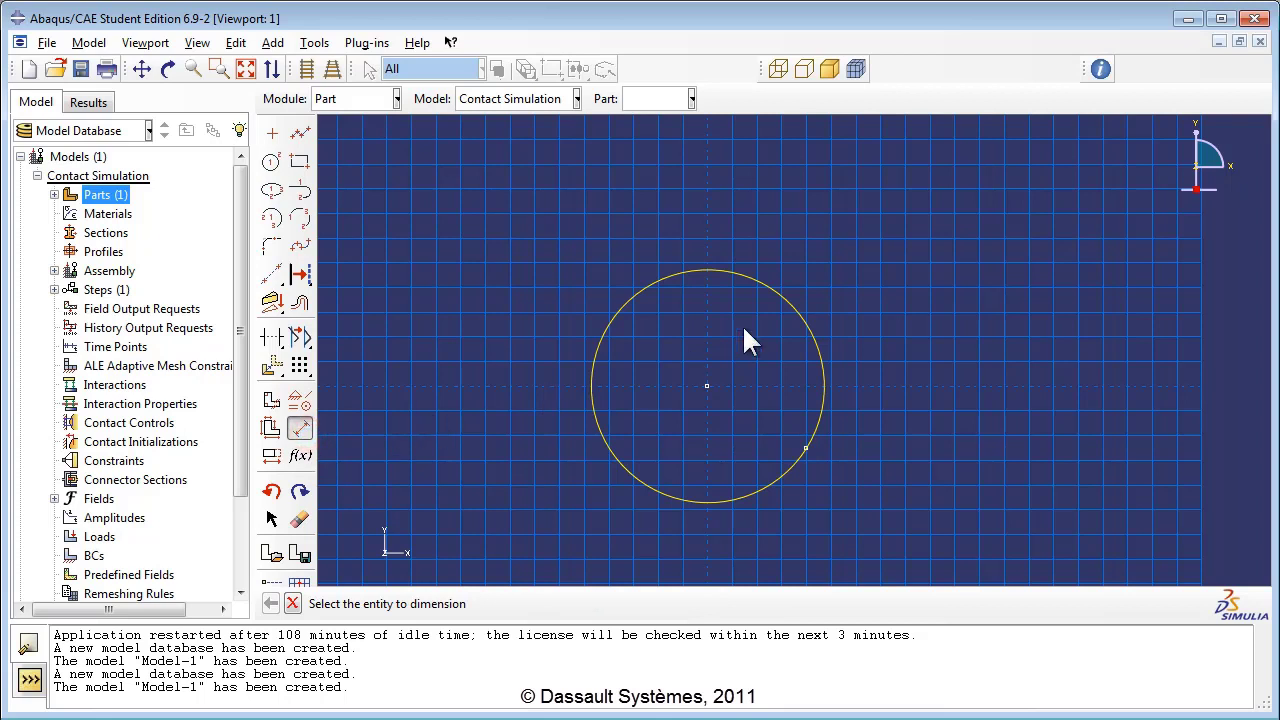
pyautogui.click(793, 307)
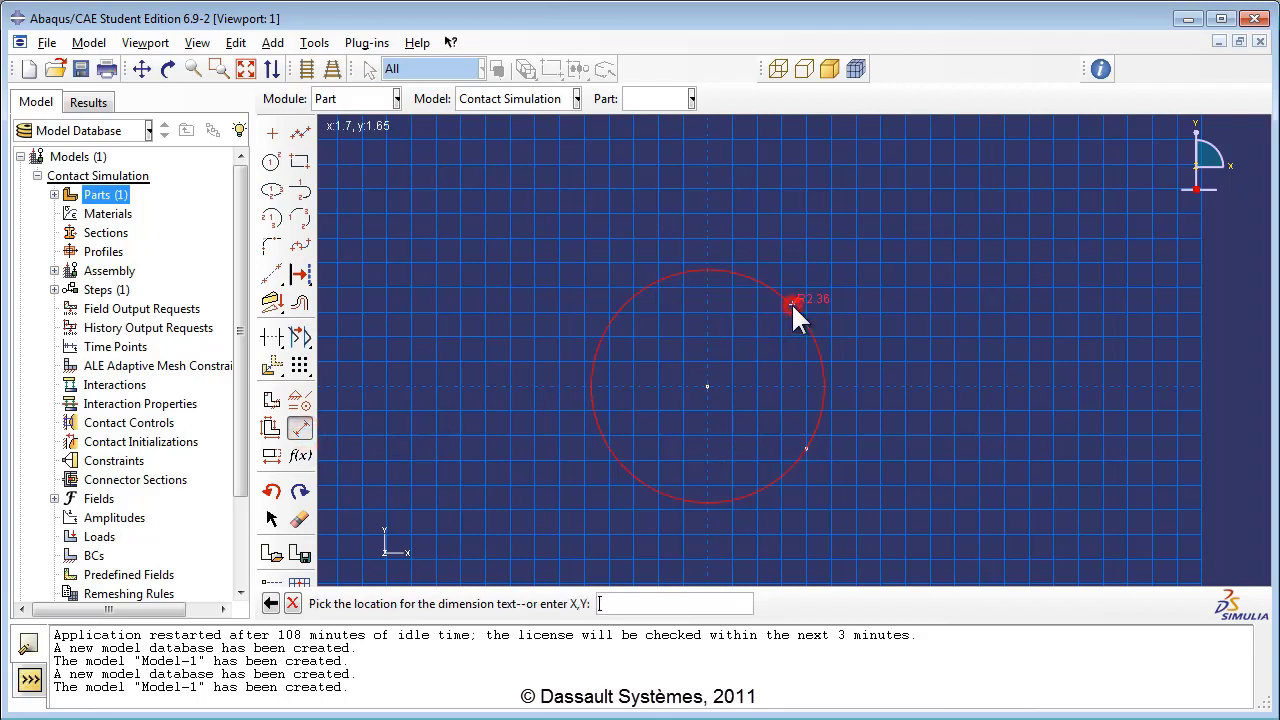
pyautogui.click(888, 257)
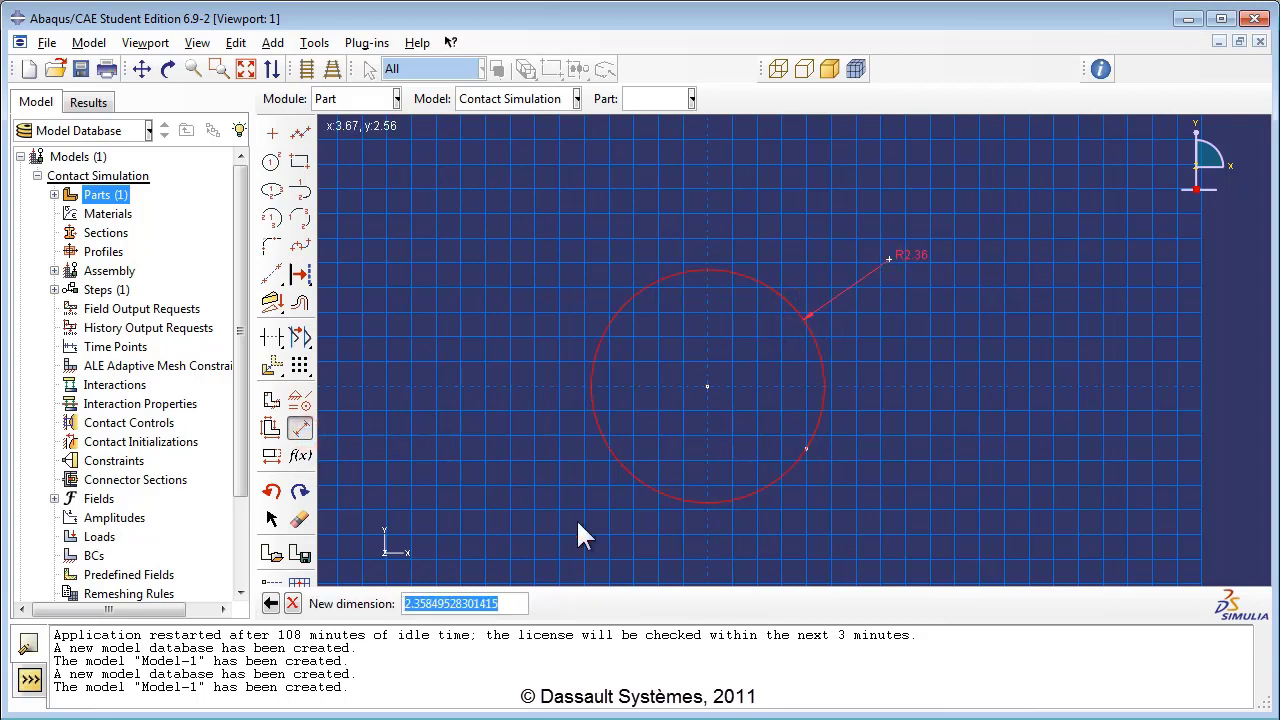
pyautogui.write('10')
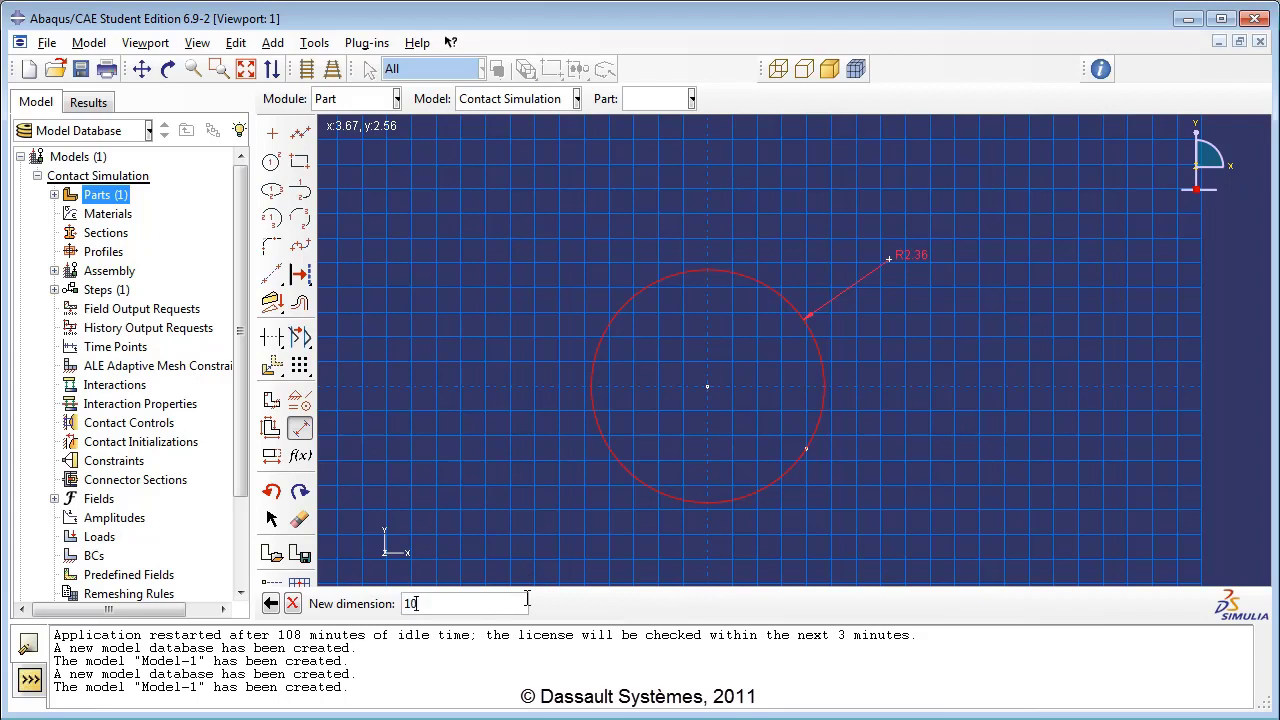
pyautogui.press('Return')
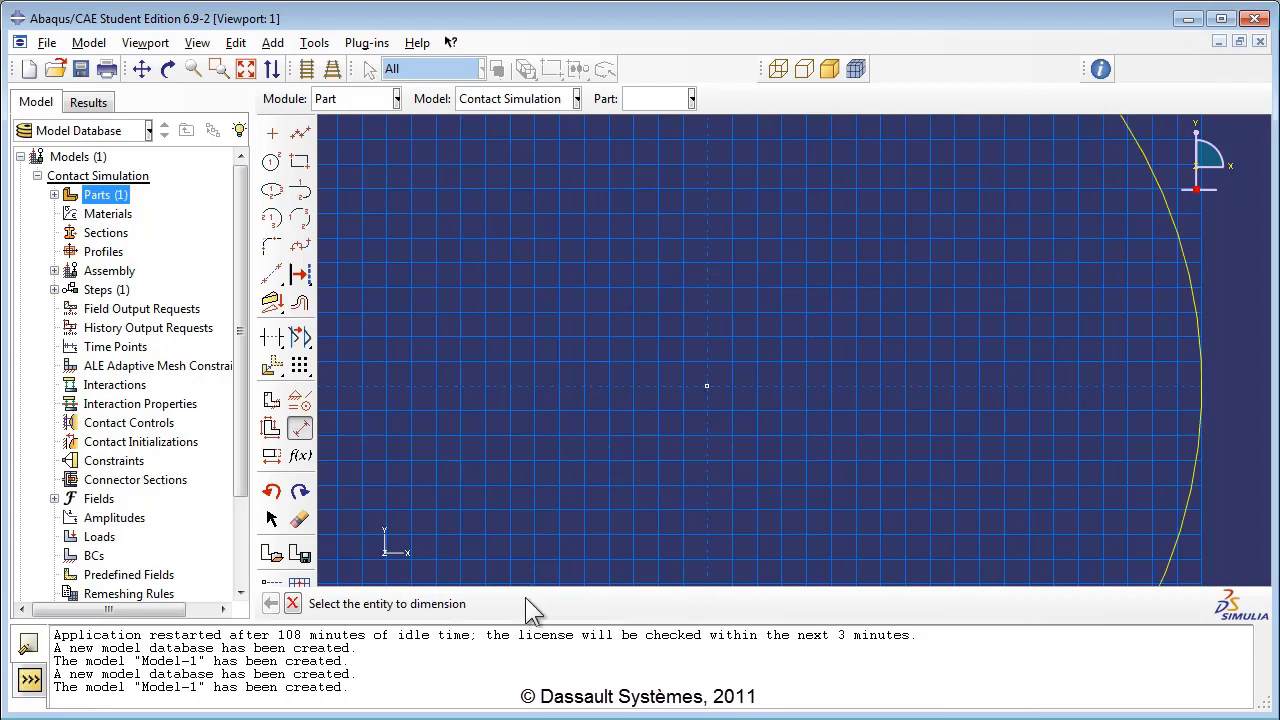
pyautogui.scroll(-5, 607, 503)
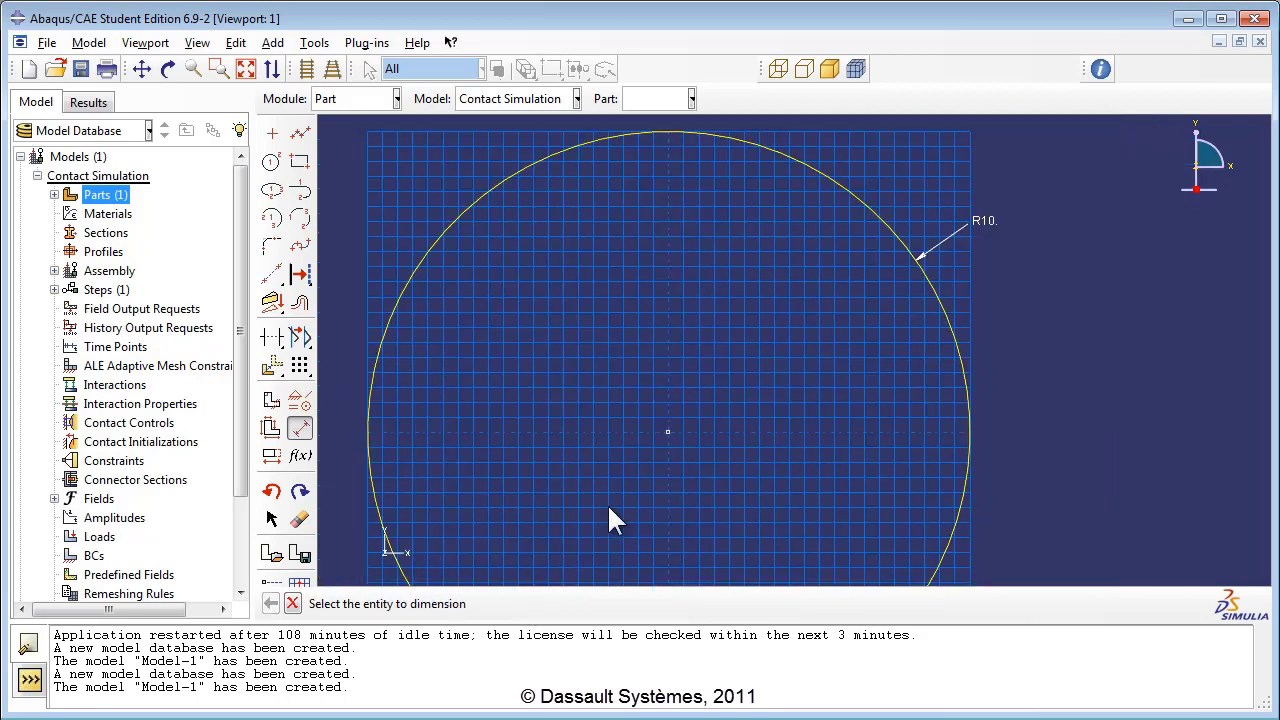
pyautogui.scroll(-1, 654, 487)
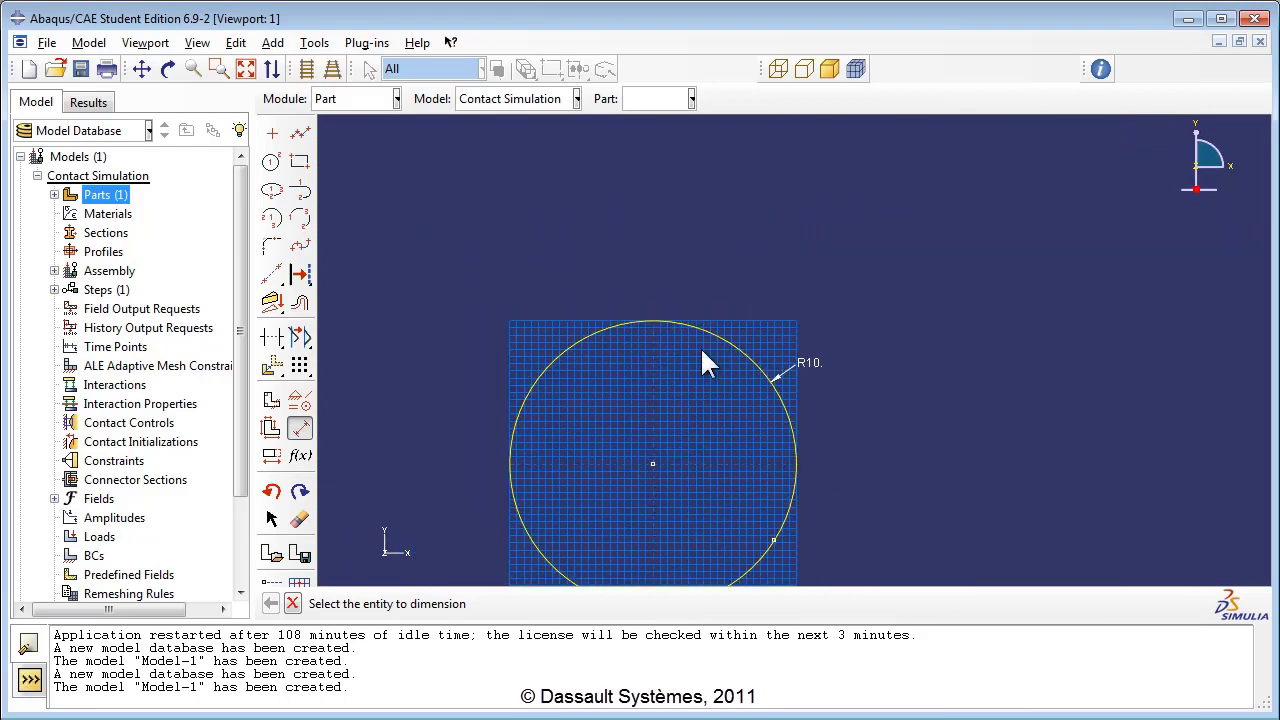
pyautogui.scroll(-1, 710, 390)
pyautogui.scroll(4, 658, 486)
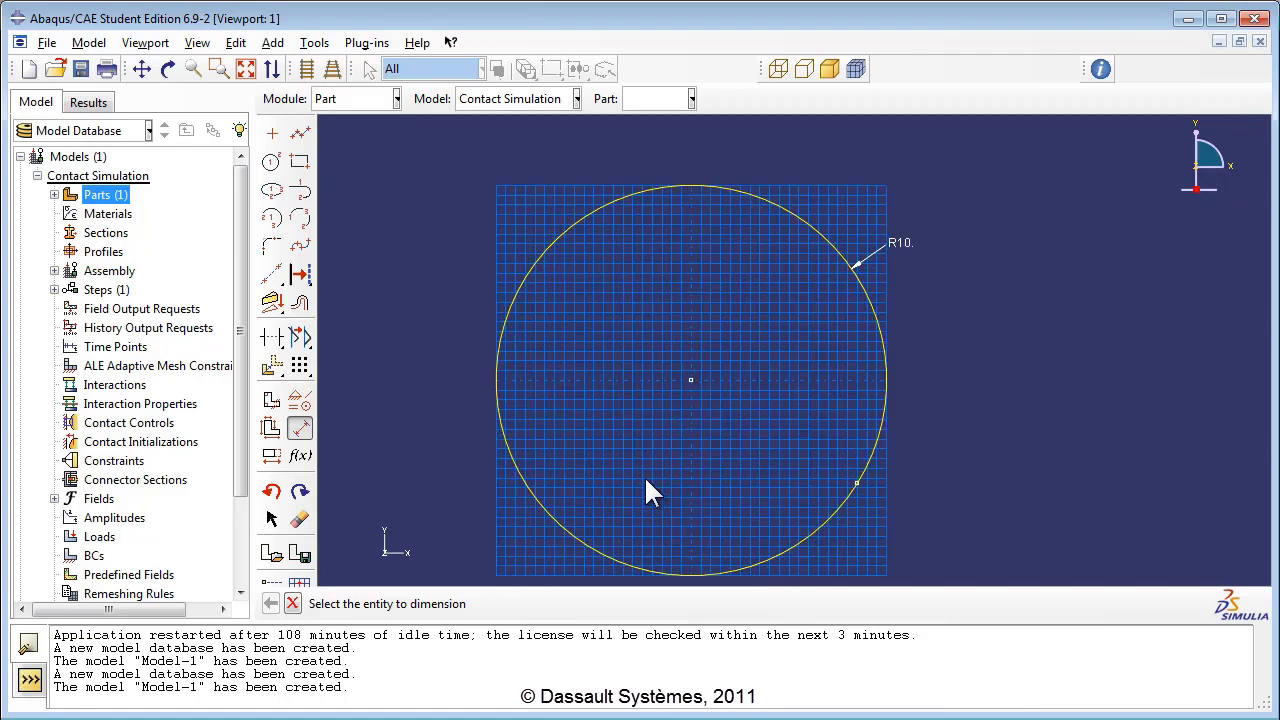
pyautogui.scroll(-3, 750, 317)
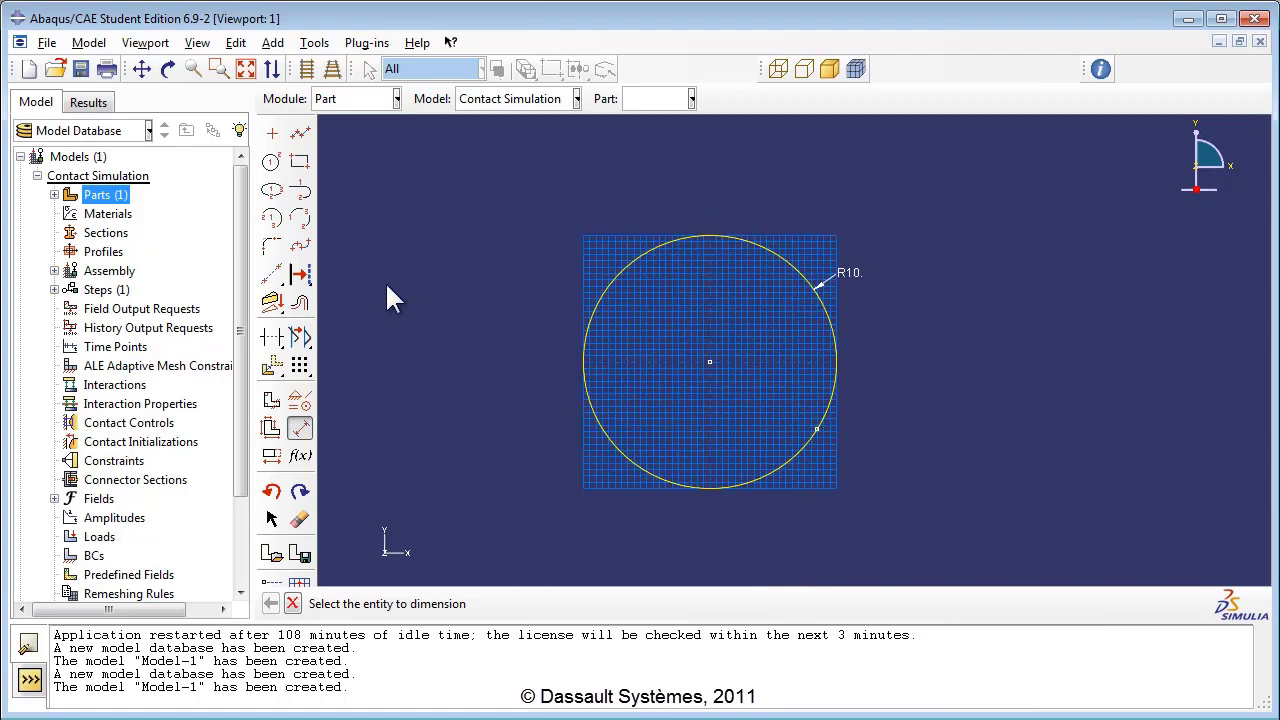
# Sketch a rectangle about 20 wide and 12 high, extending downward from the circle's horizontal diameter
pyautogui.click(300, 165)
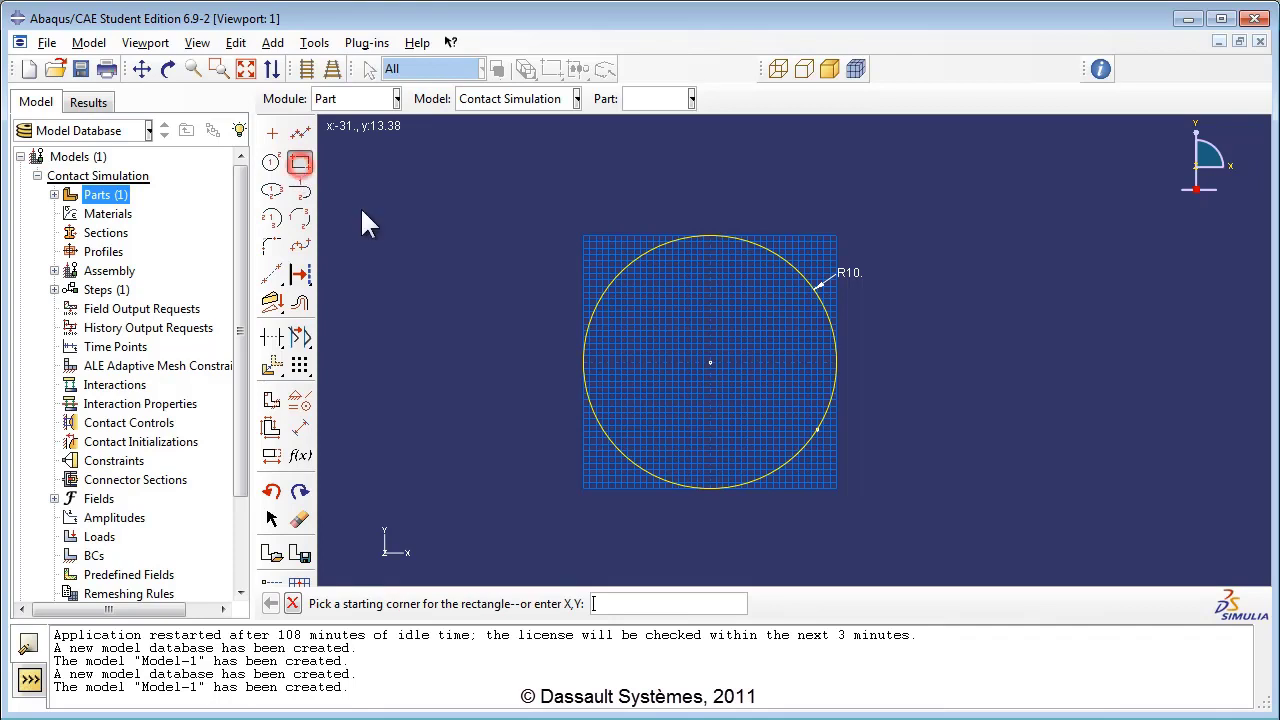
pyautogui.click(583, 362)
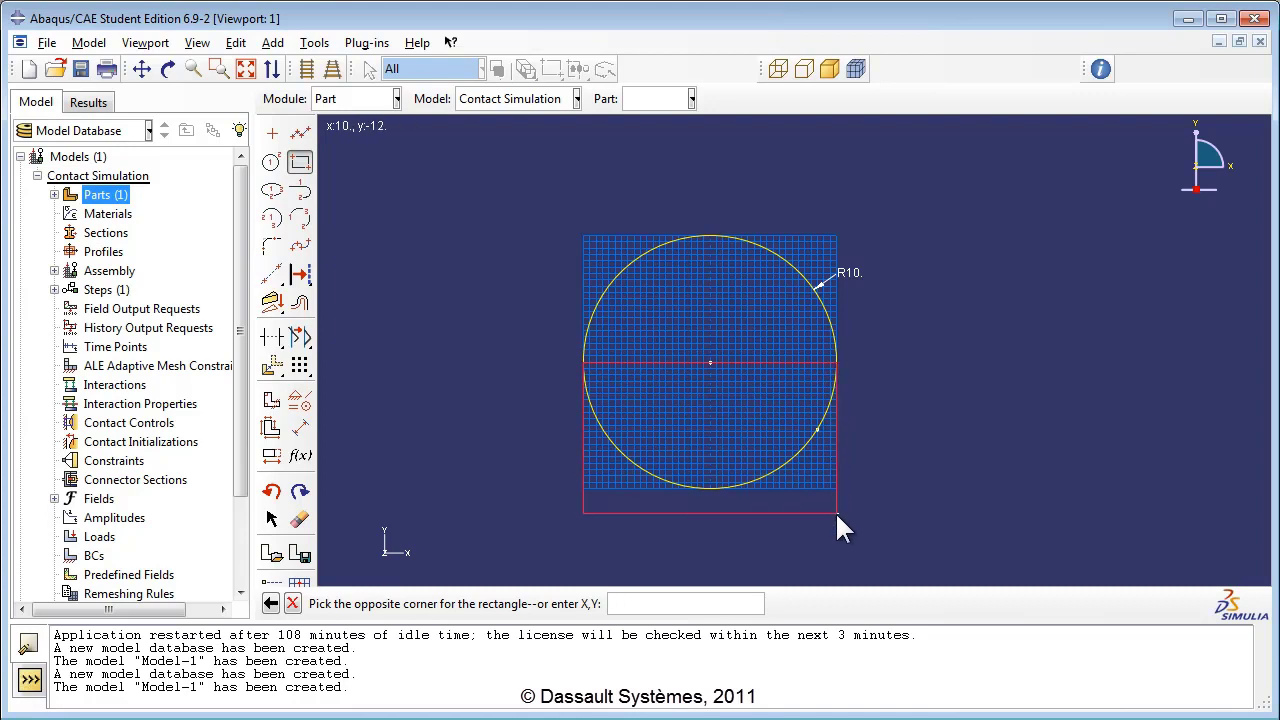
pyautogui.click(836, 513)
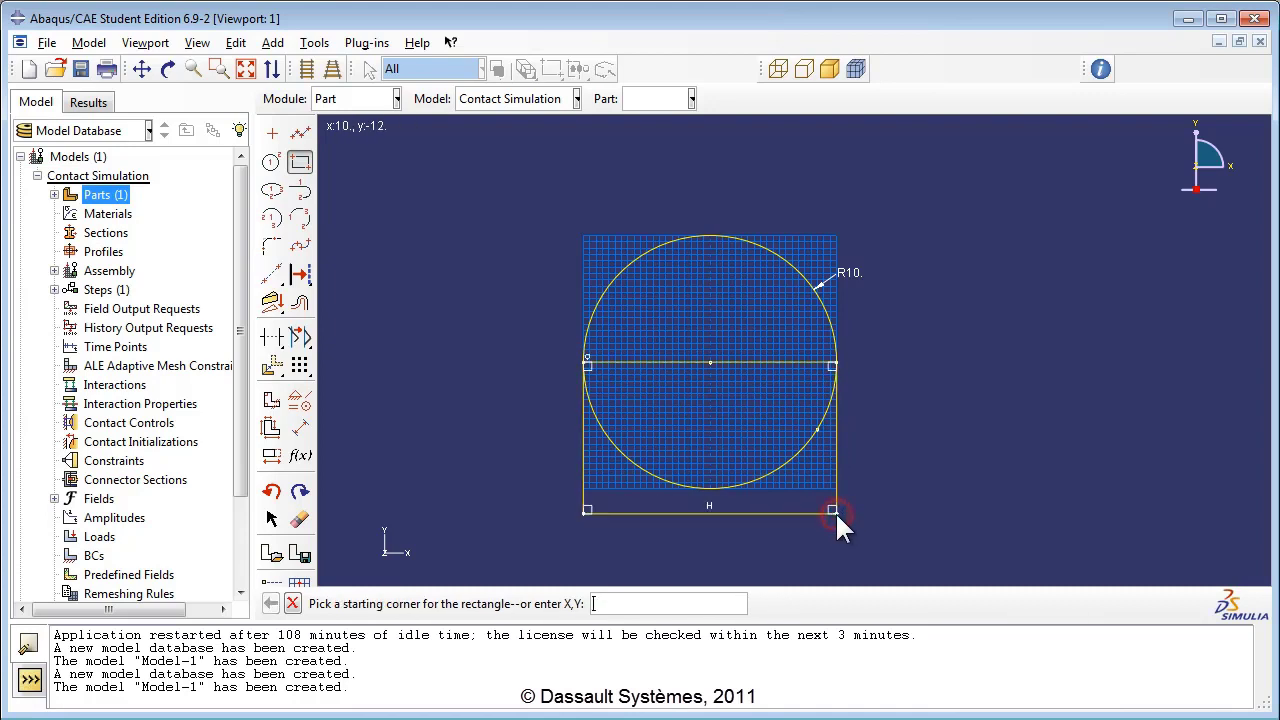
# Dimension the rectangle's left vertical edge to 15
pyautogui.click(301, 429)
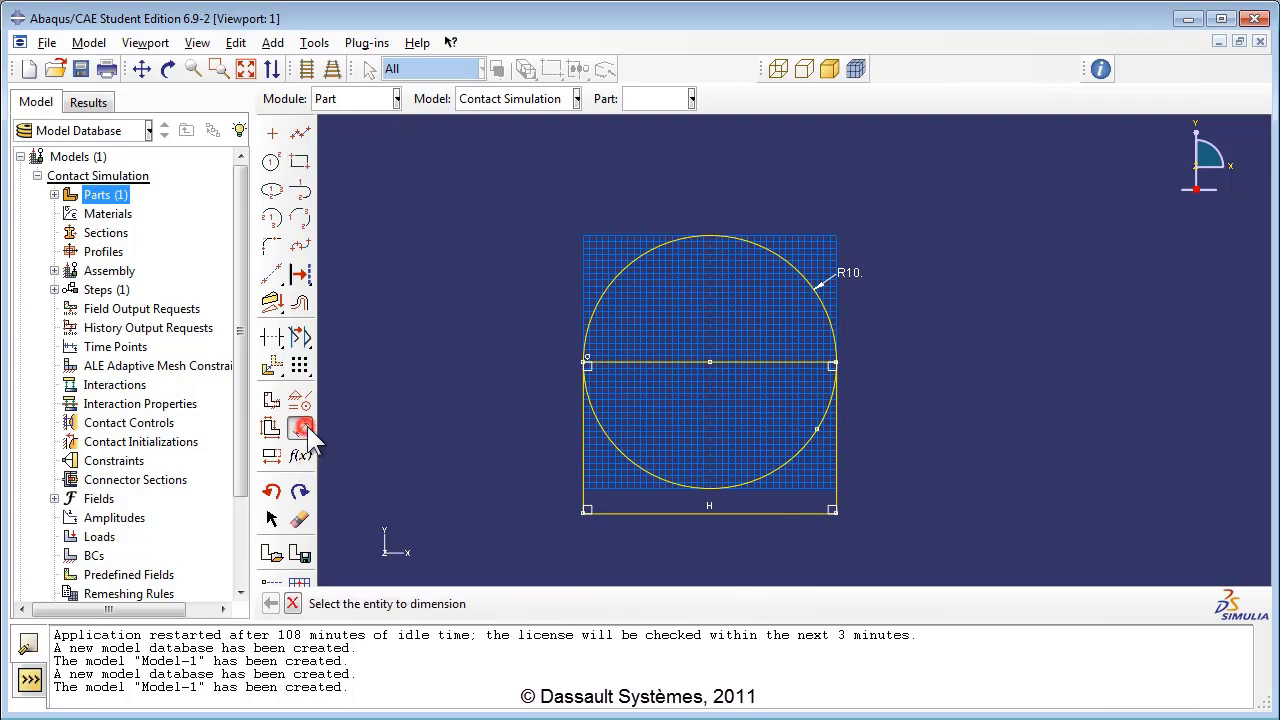
pyautogui.click(582, 476)
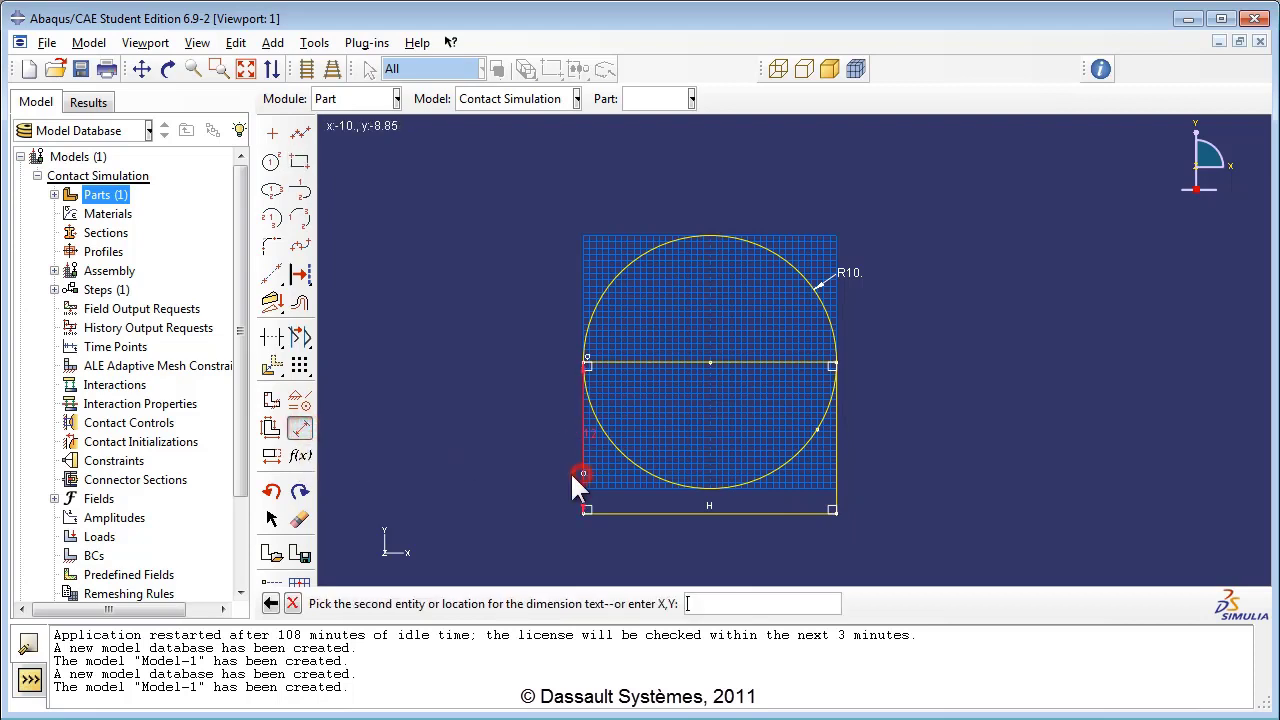
pyautogui.click(500, 469)
pyautogui.write('15')
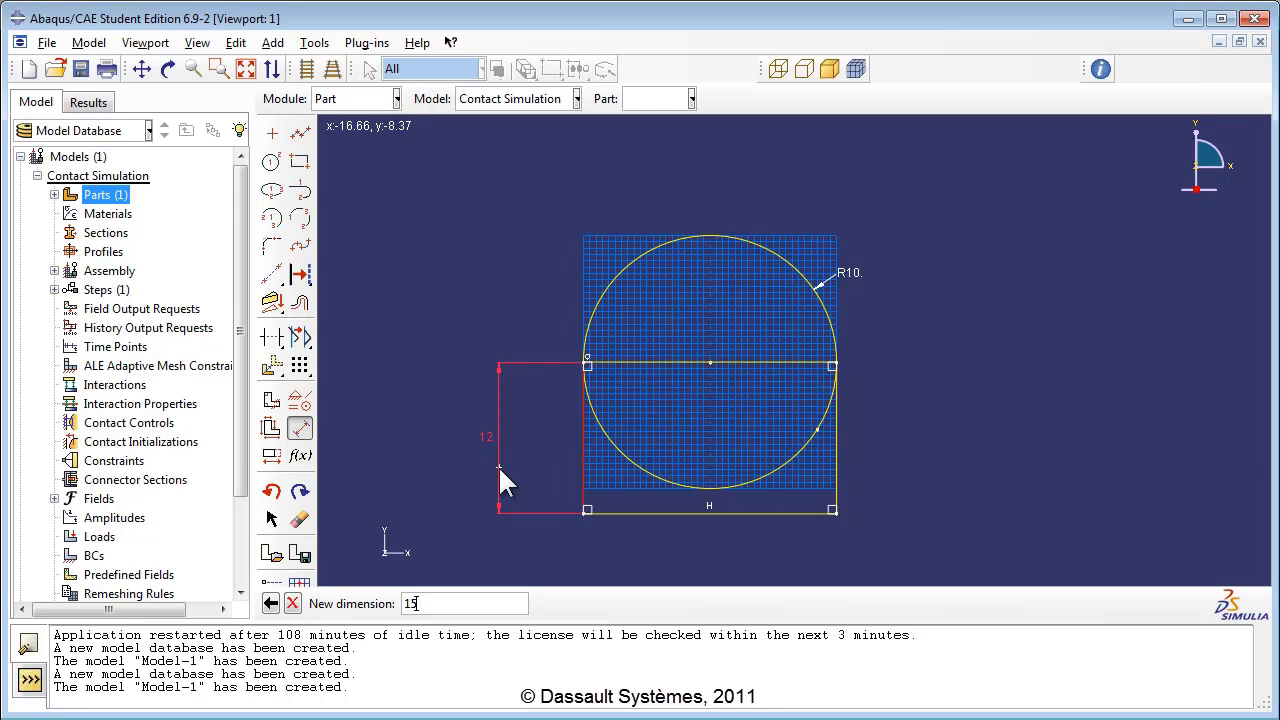
pyautogui.write('.0')
pyautogui.press('Return')
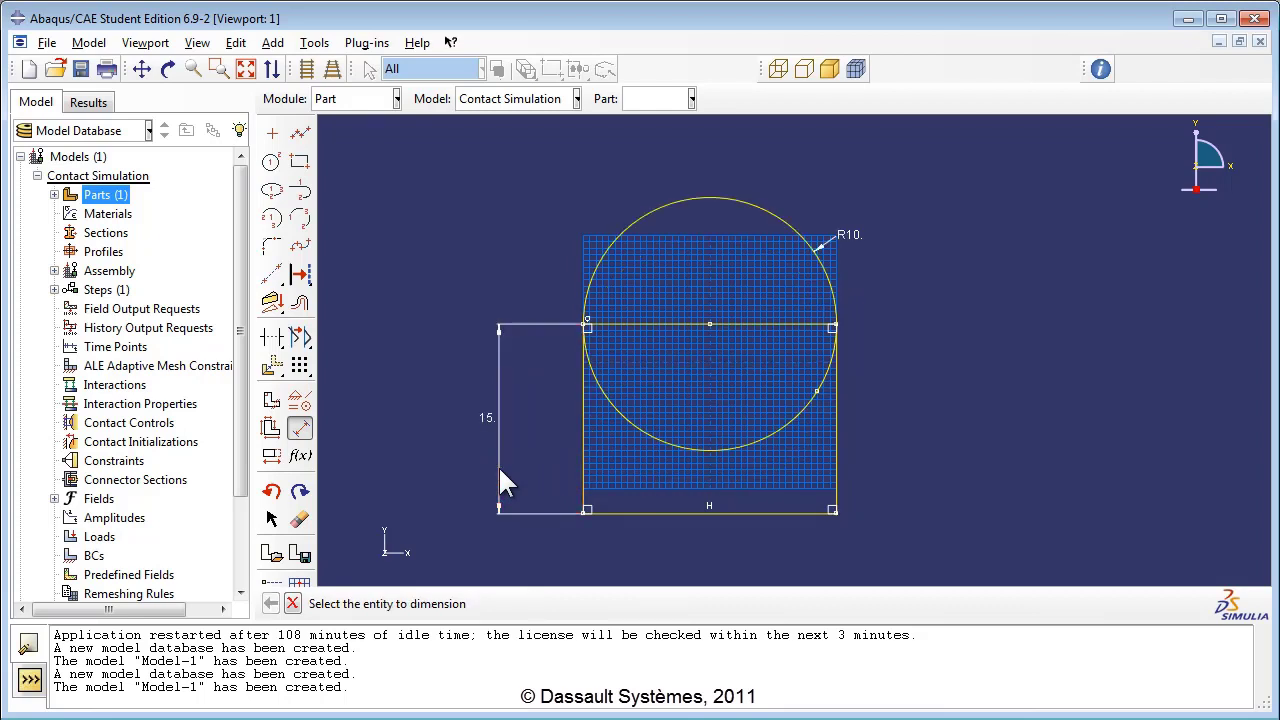
# Trim away the lower arcs of the circle and the rectangle's top edge to leave a closed arched profile
pyautogui.scroll(3, 690, 355)
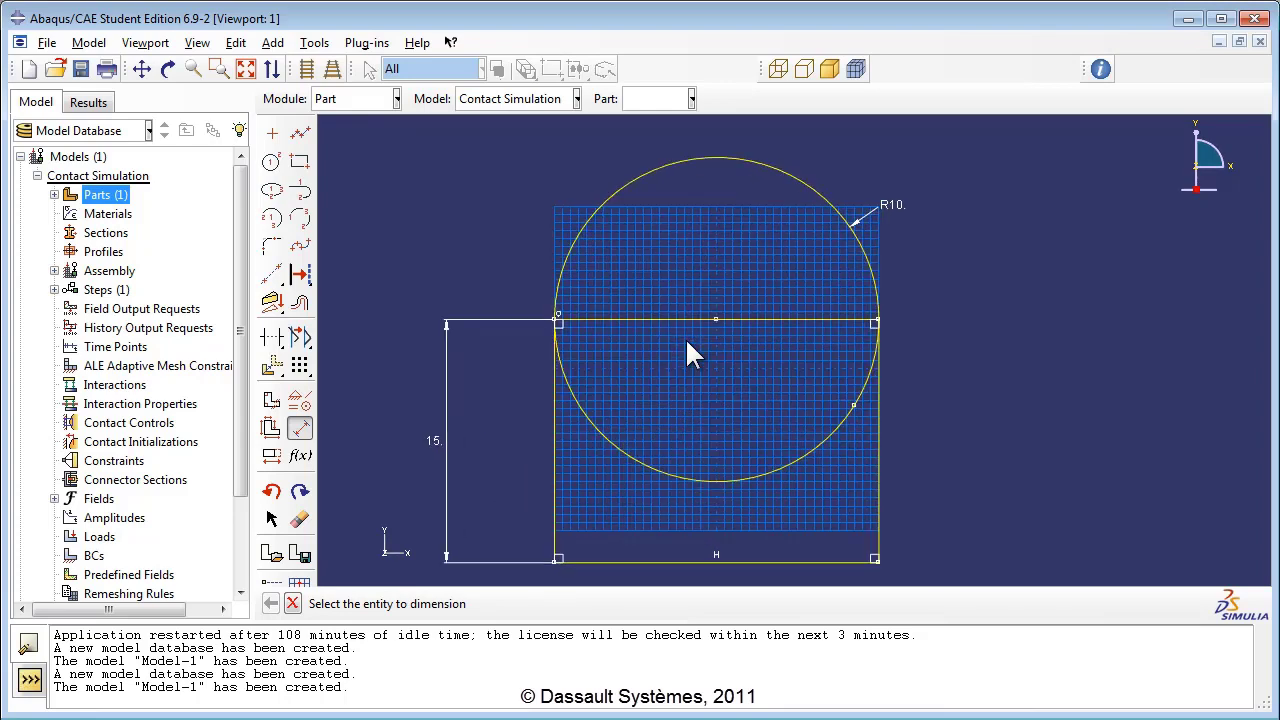
pyautogui.scroll(-1, 687, 342)
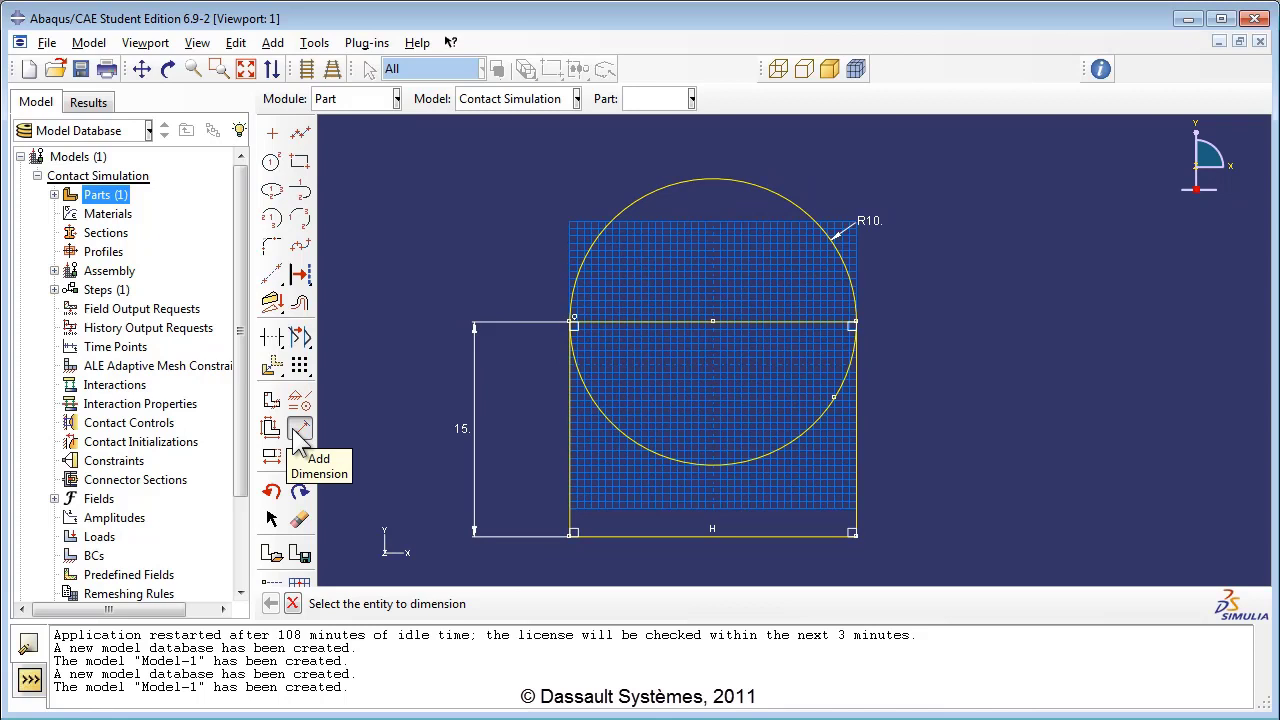
pyautogui.click(272, 340)
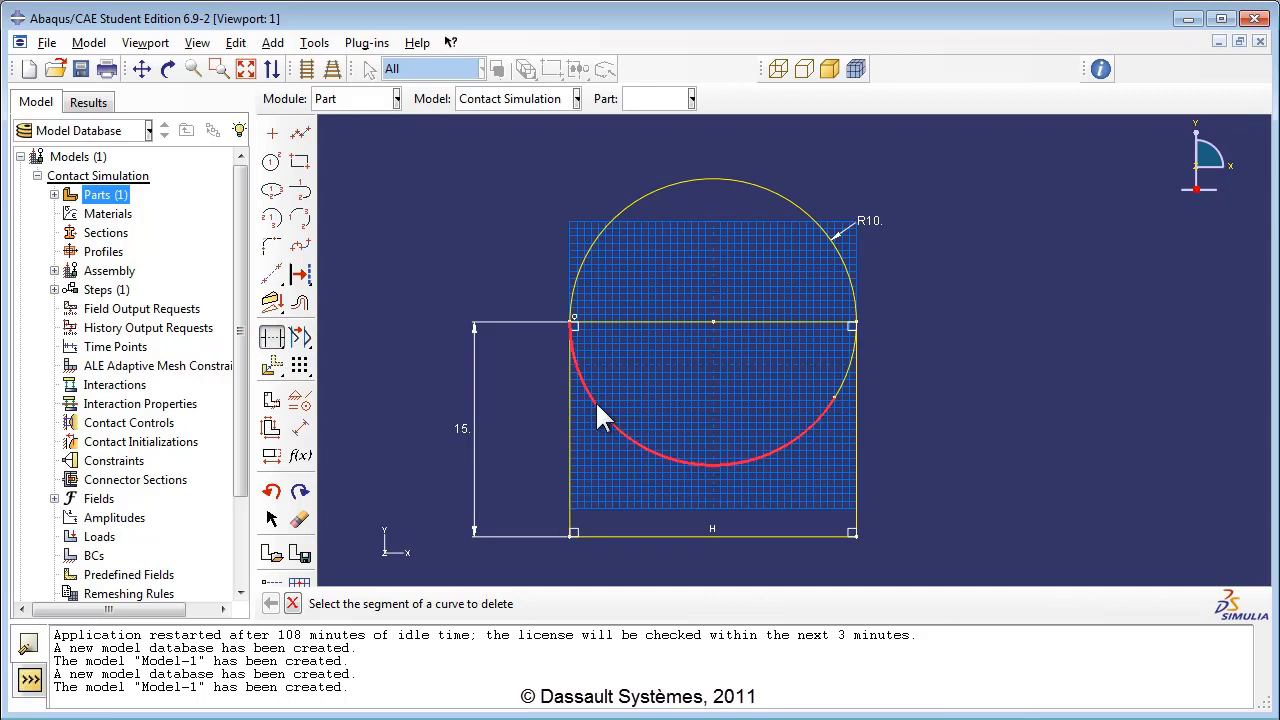
pyautogui.click(597, 403)
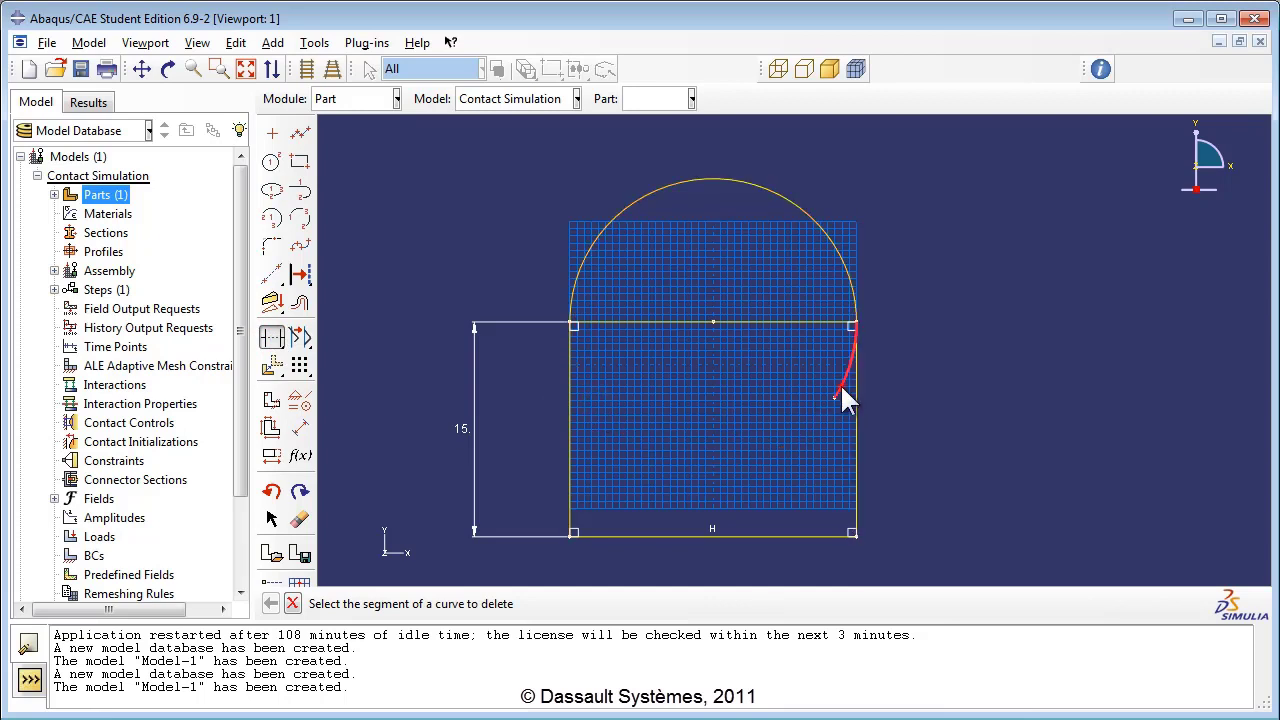
pyautogui.click(840, 387)
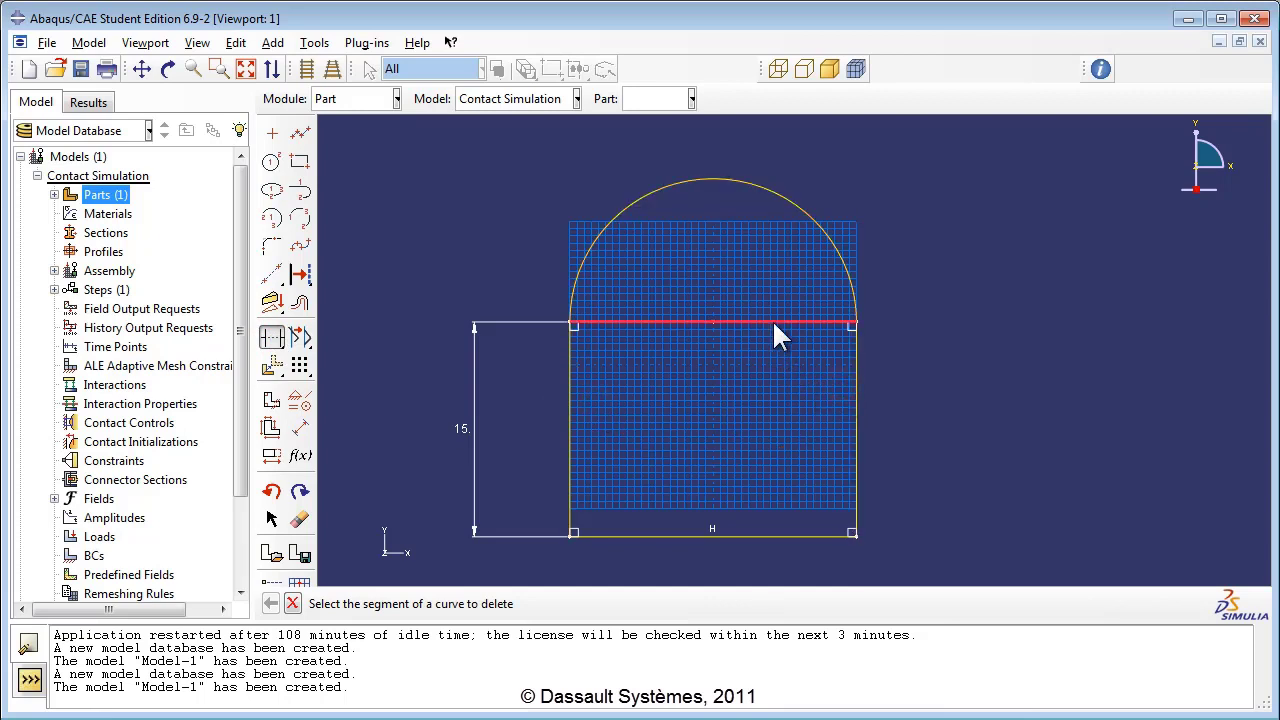
pyautogui.click(777, 335)
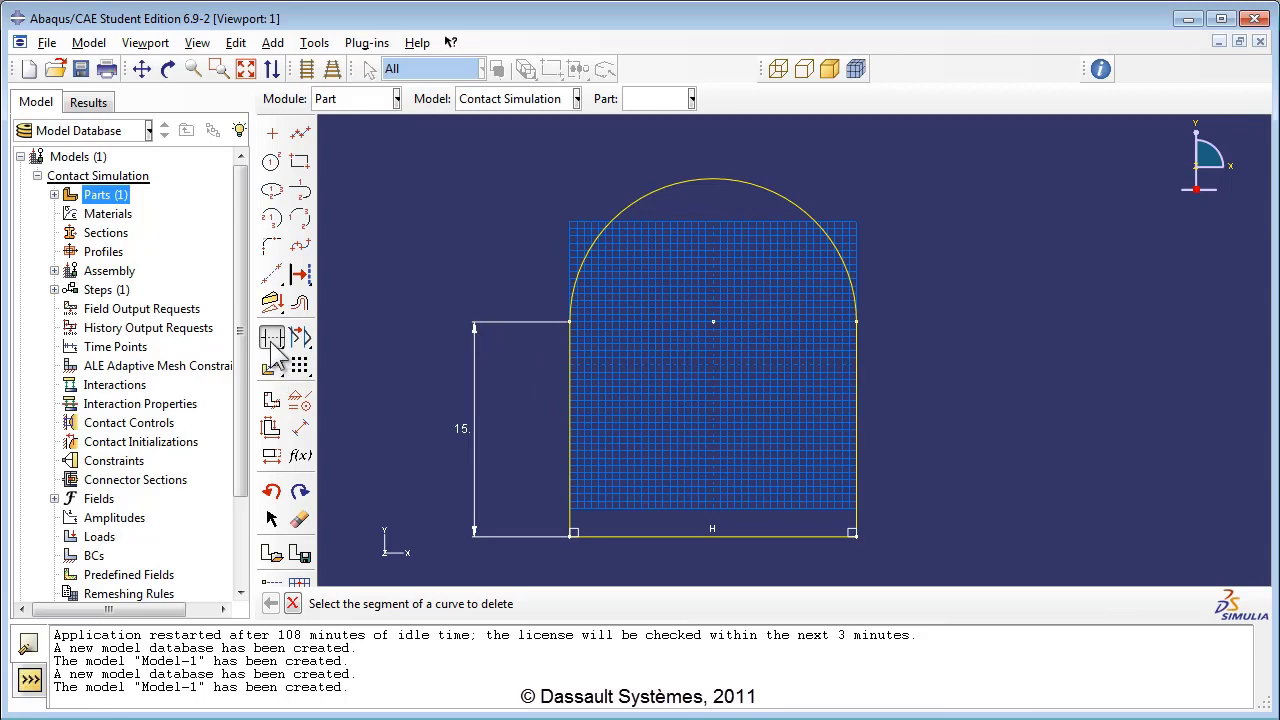
pyautogui.click(292, 603)
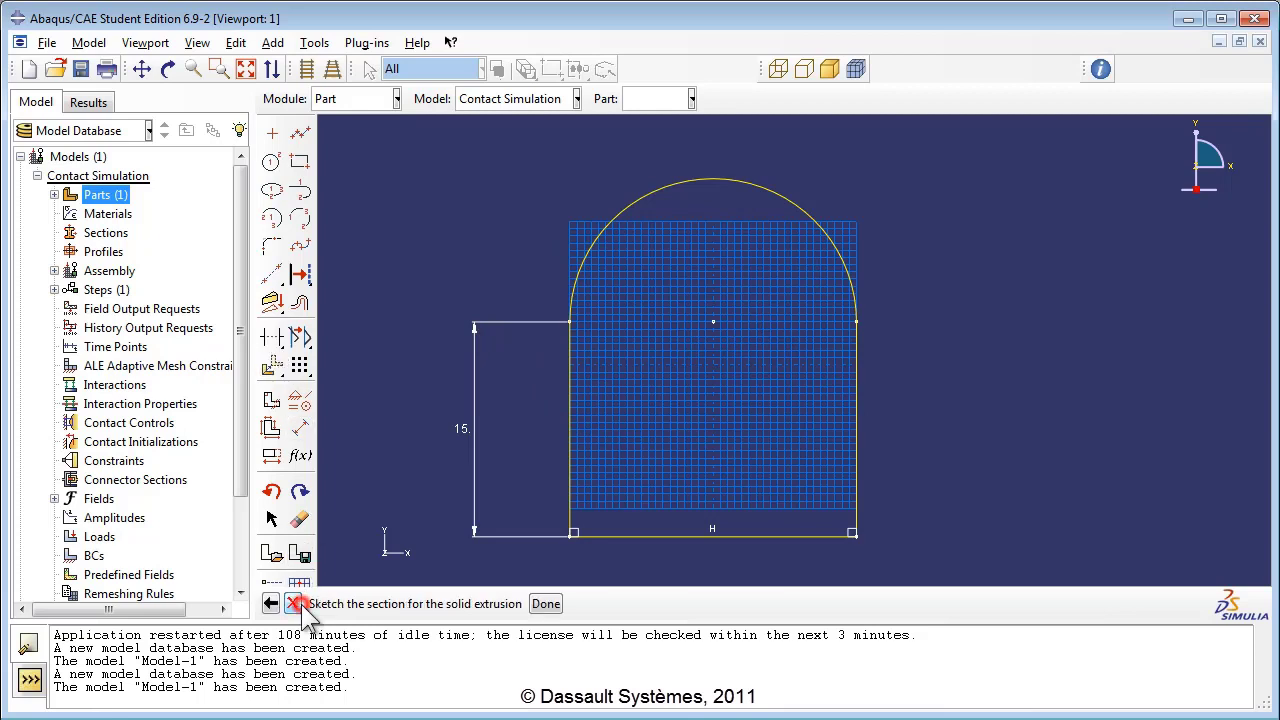
# Finish the Curved Block section sketch and extrude it into a solid
pyautogui.click(547, 606)
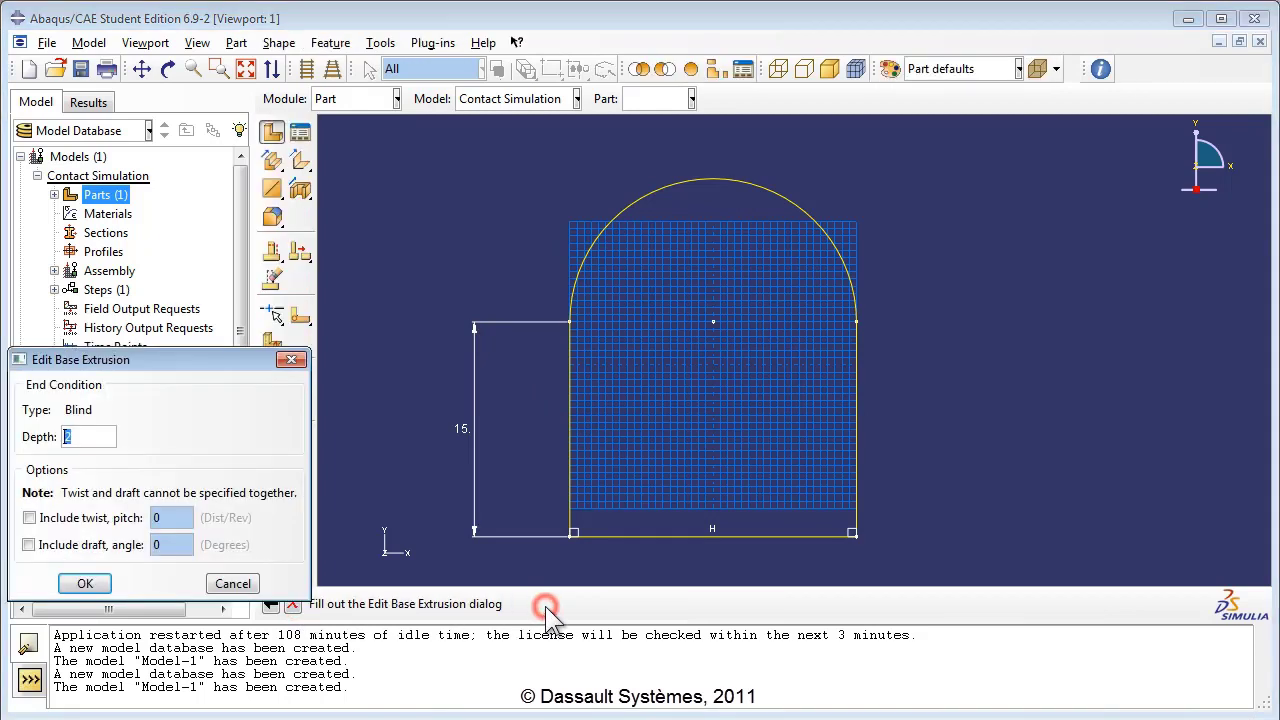
pyautogui.click(75, 437)
pyautogui.doubleClick(76, 437)
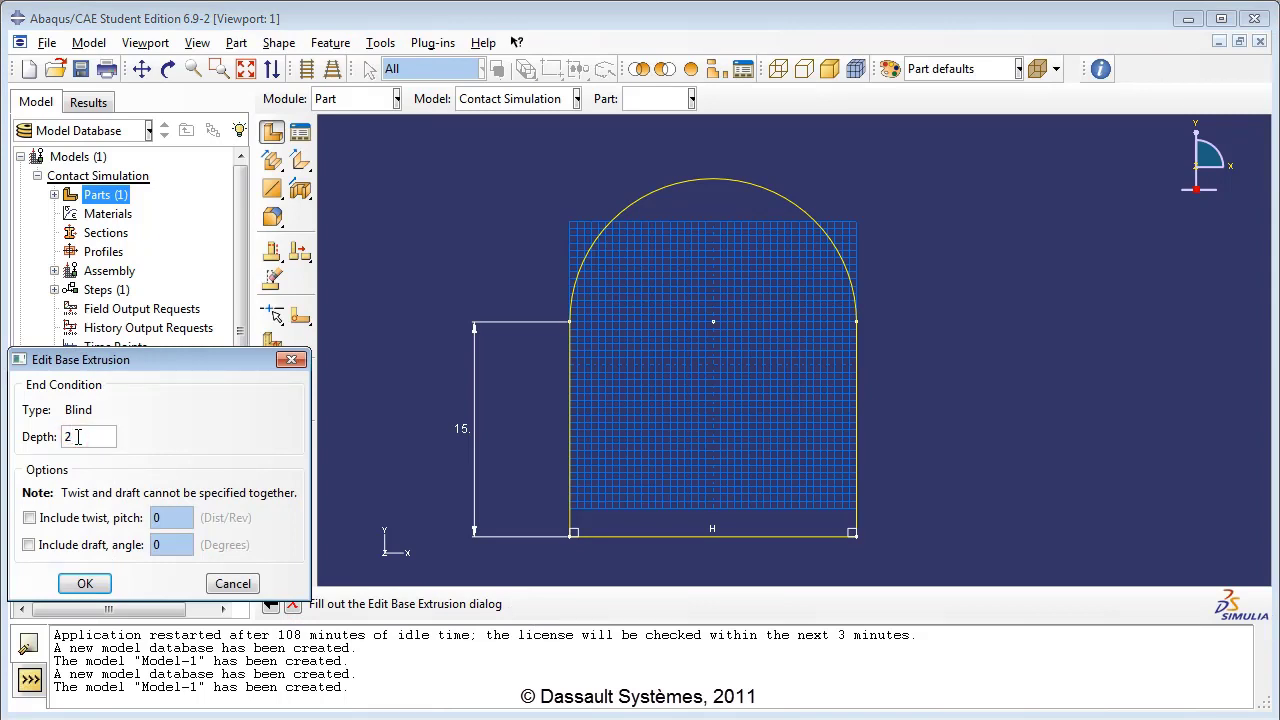
pyautogui.click(90, 584)
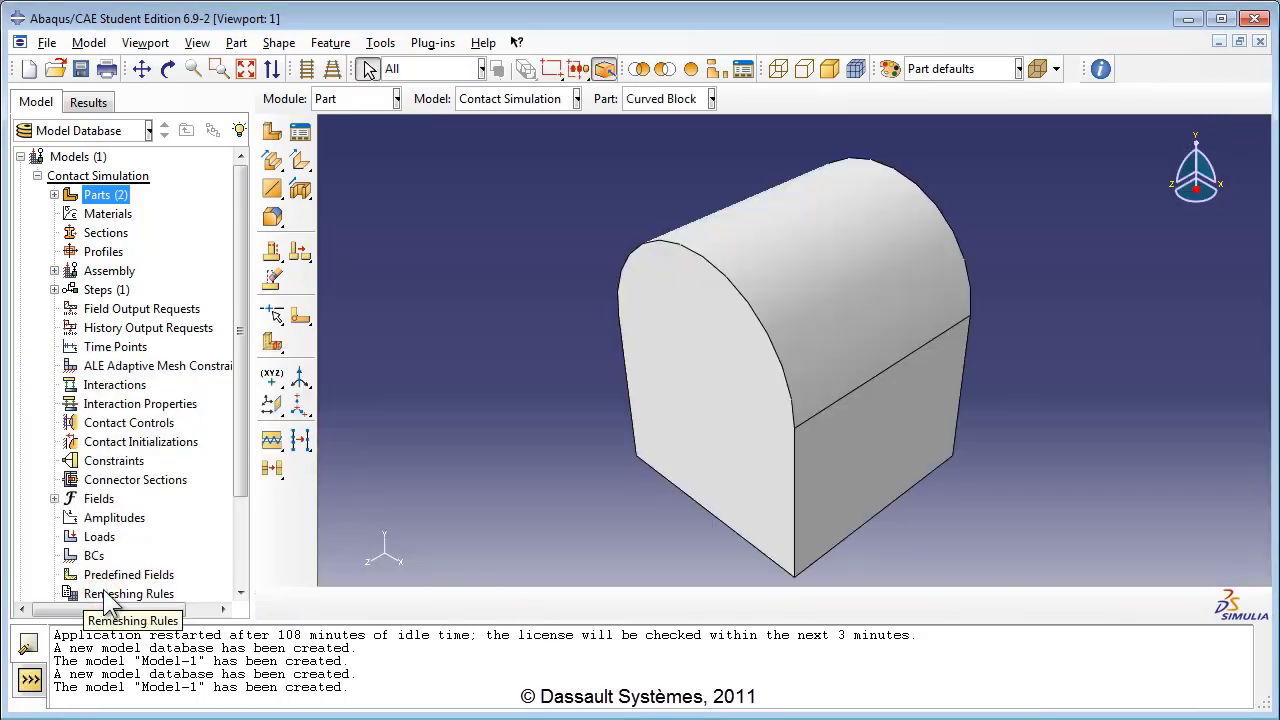
# Create a third 3D deformable solid extrusion part named Rectangular Block with an approximate size of 20
pyautogui.doubleClick(114, 197)
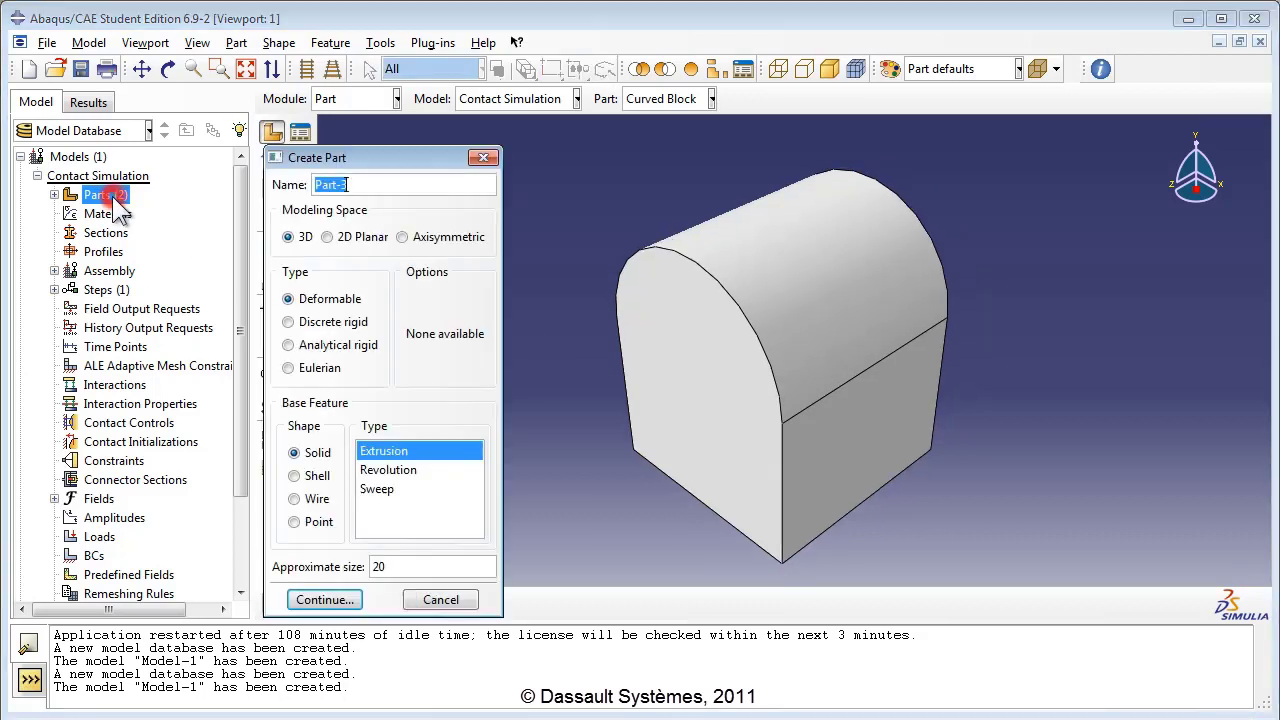
pyautogui.write('Rect')
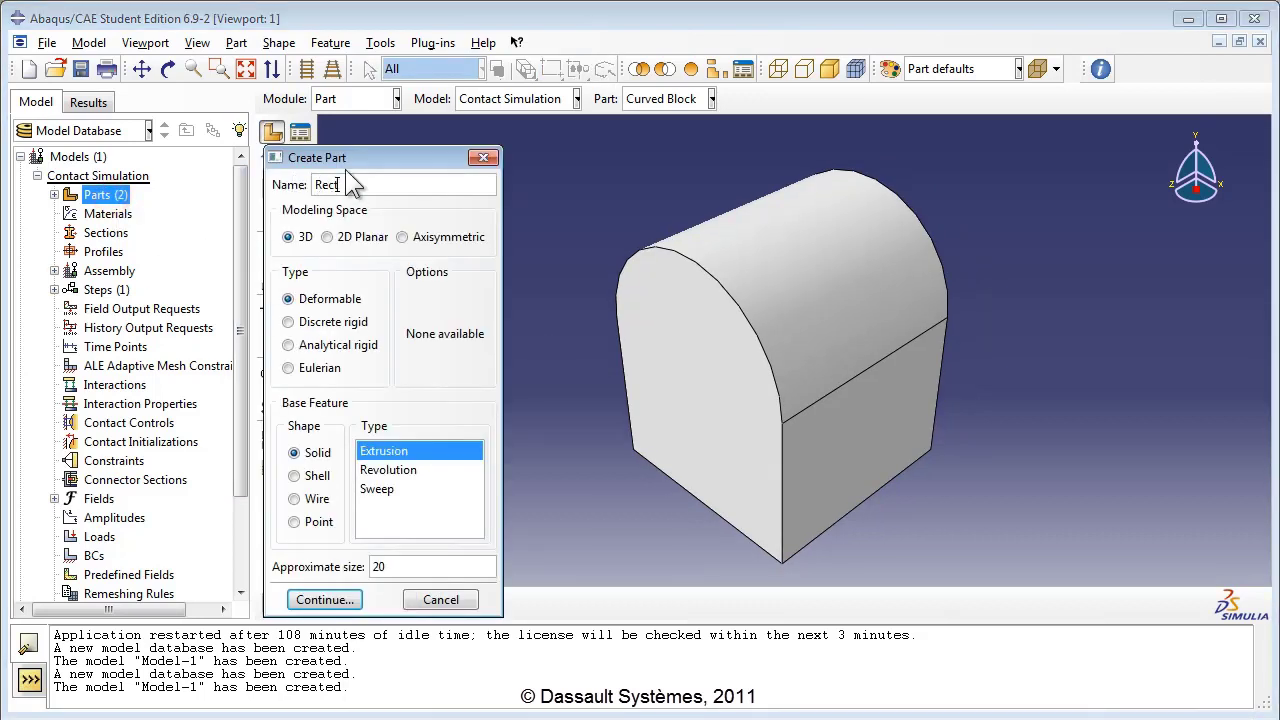
pyautogui.write('angular Block')
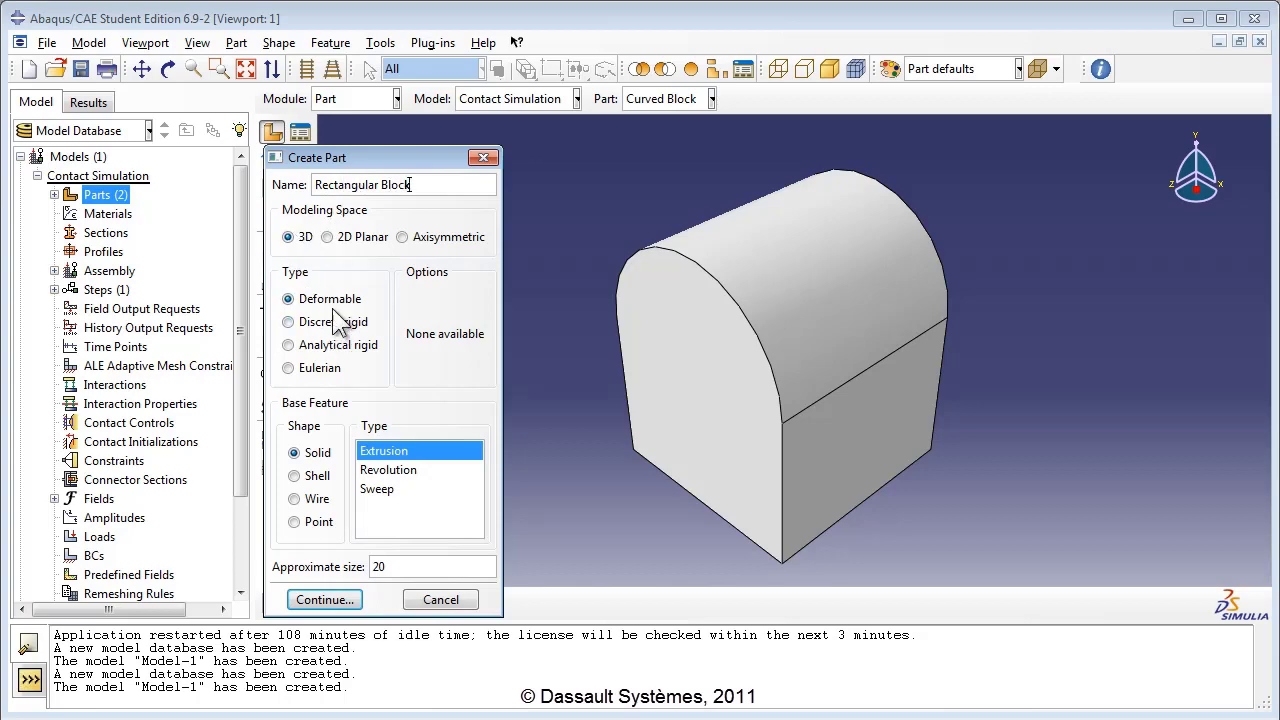
pyautogui.click(325, 600)
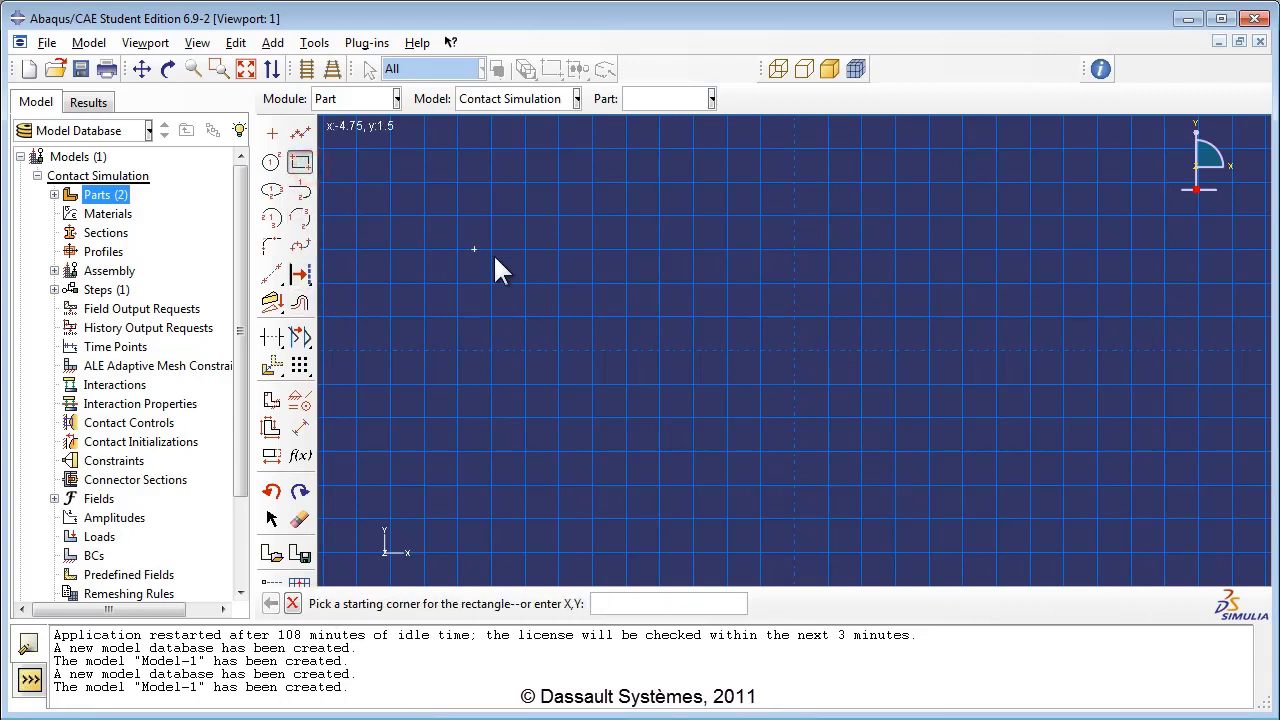
# Sketch a rectangle about 4 by 1.25 up and right from the origin, and dimension its bottom edge to 20
pyautogui.click(792, 348)
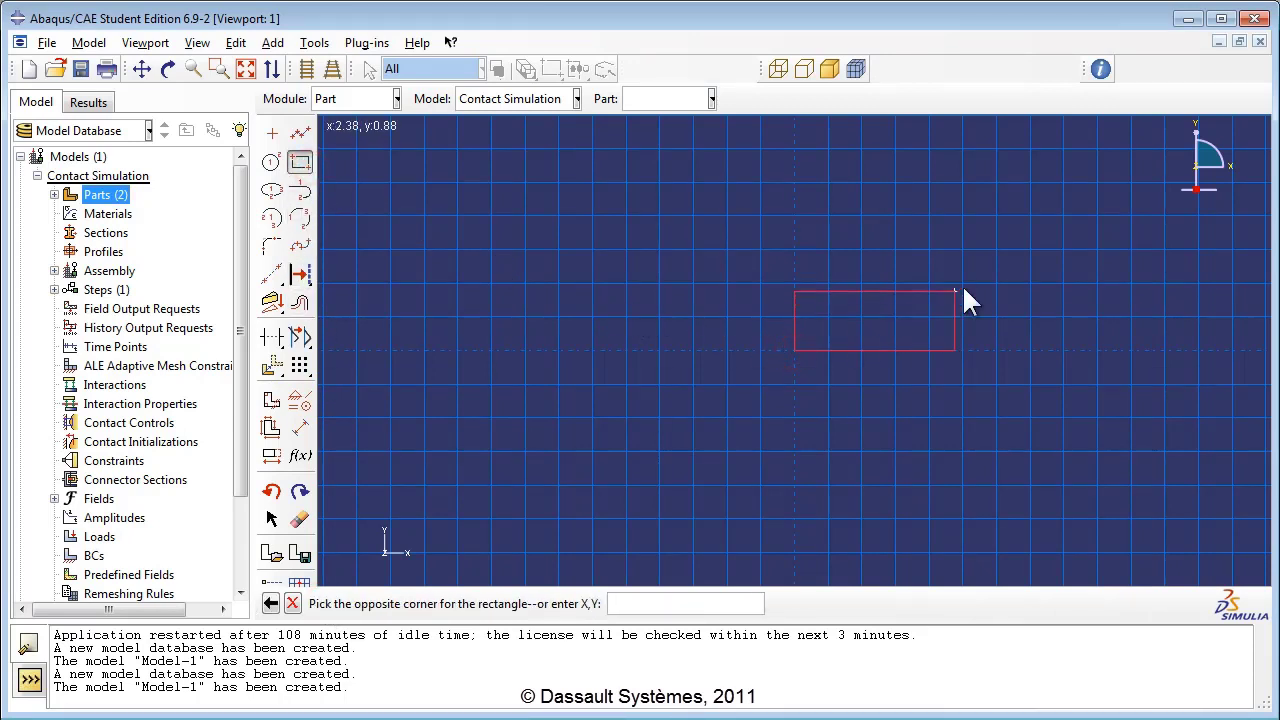
pyautogui.click(1062, 267)
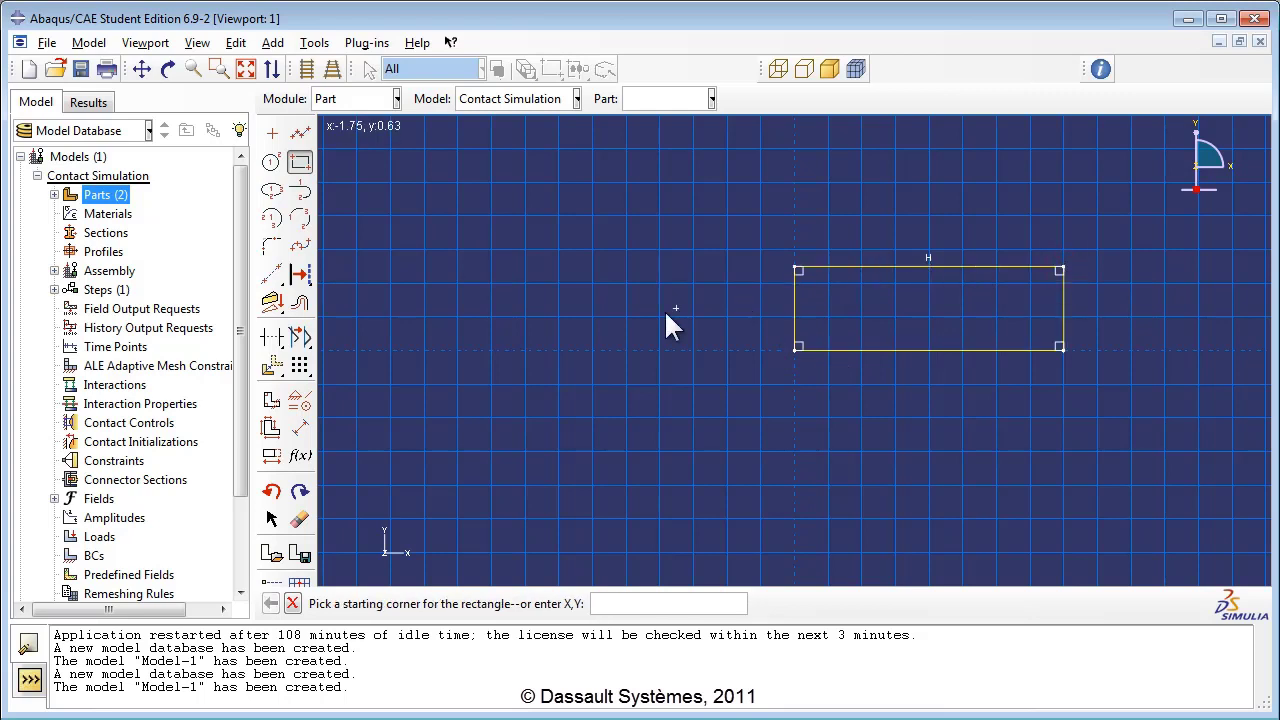
pyautogui.click(302, 428)
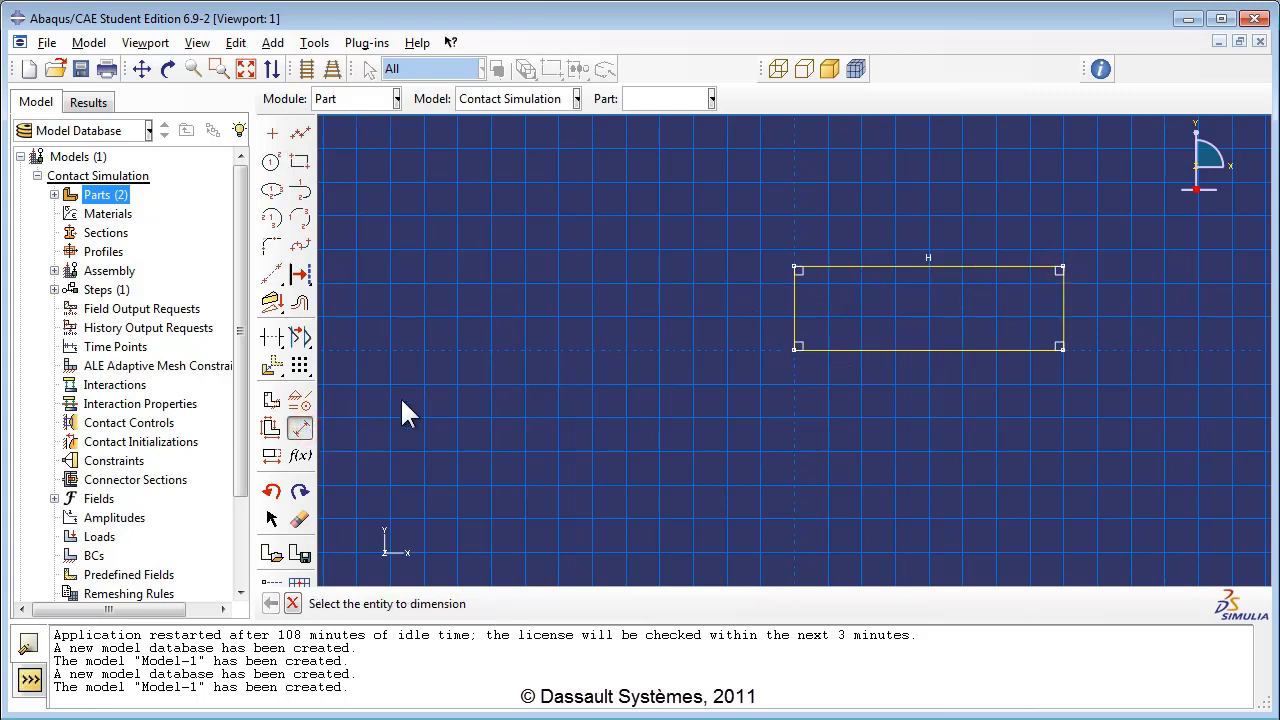
pyautogui.click(900, 347)
pyautogui.click(911, 403)
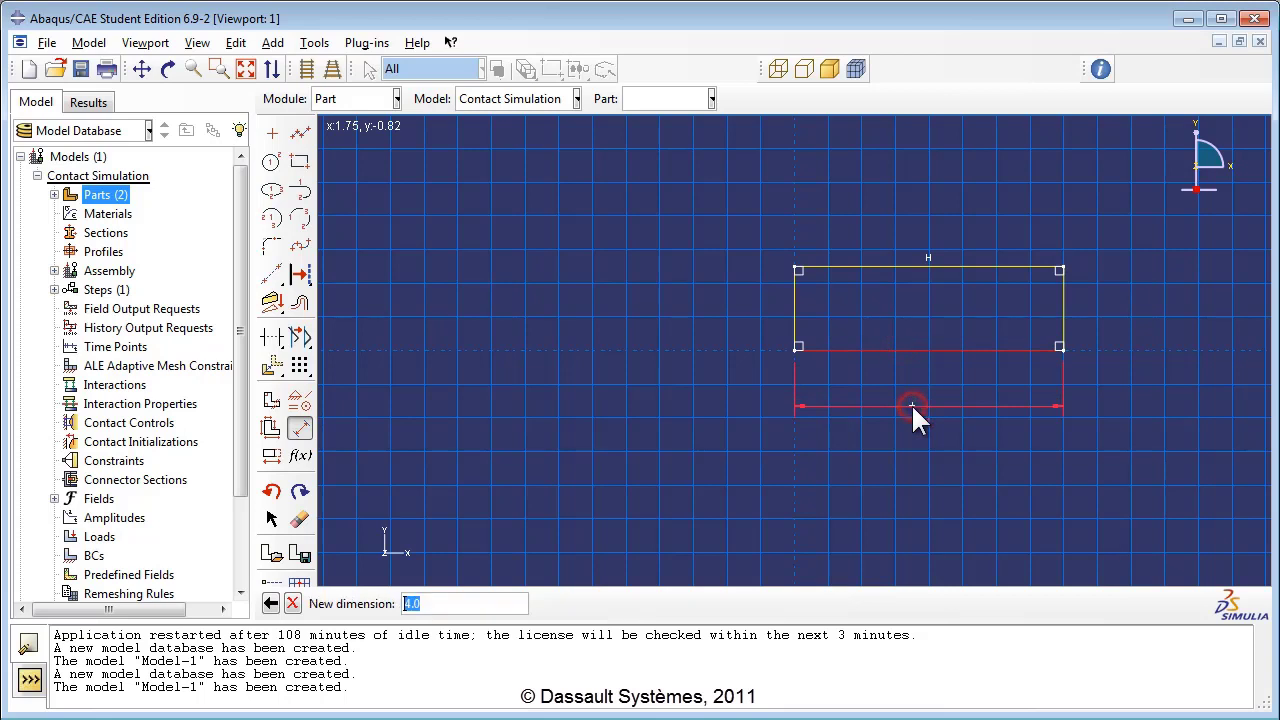
pyautogui.write('20.0')
pyautogui.press('Return')
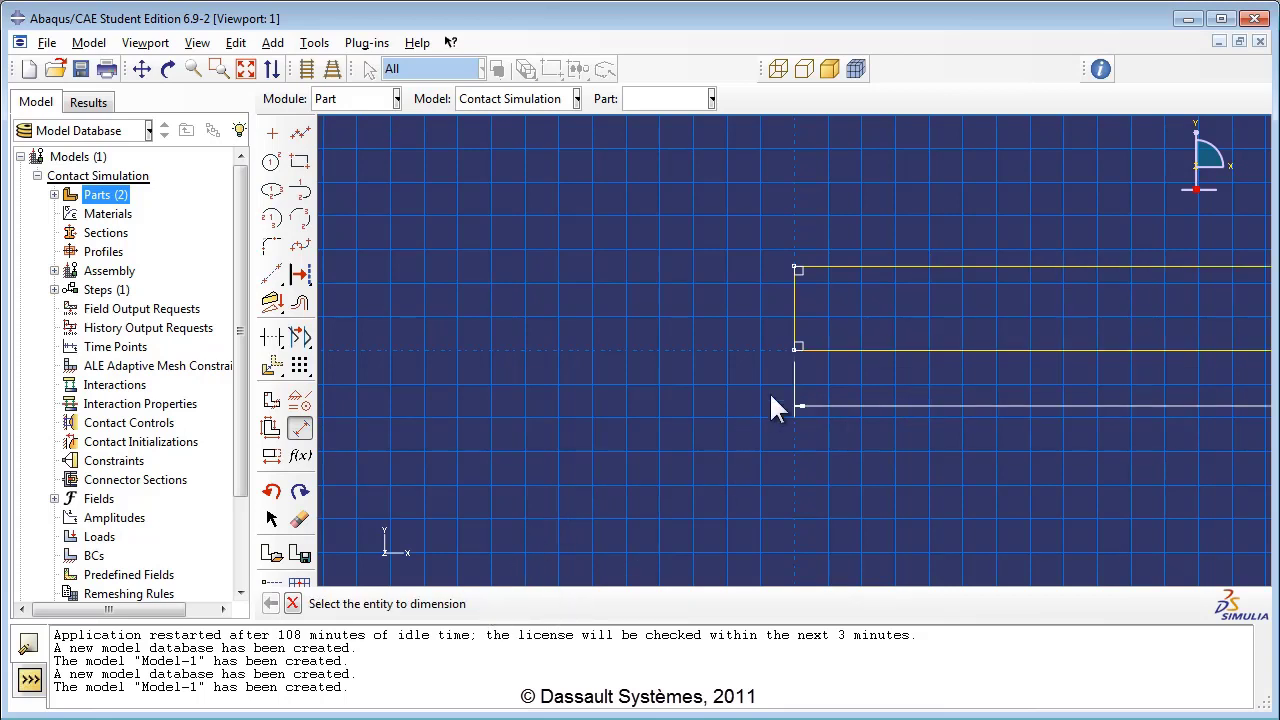
# Dimension the rectangle's left vertical edge to 10
pyautogui.click(795, 316)
pyautogui.click(710, 312)
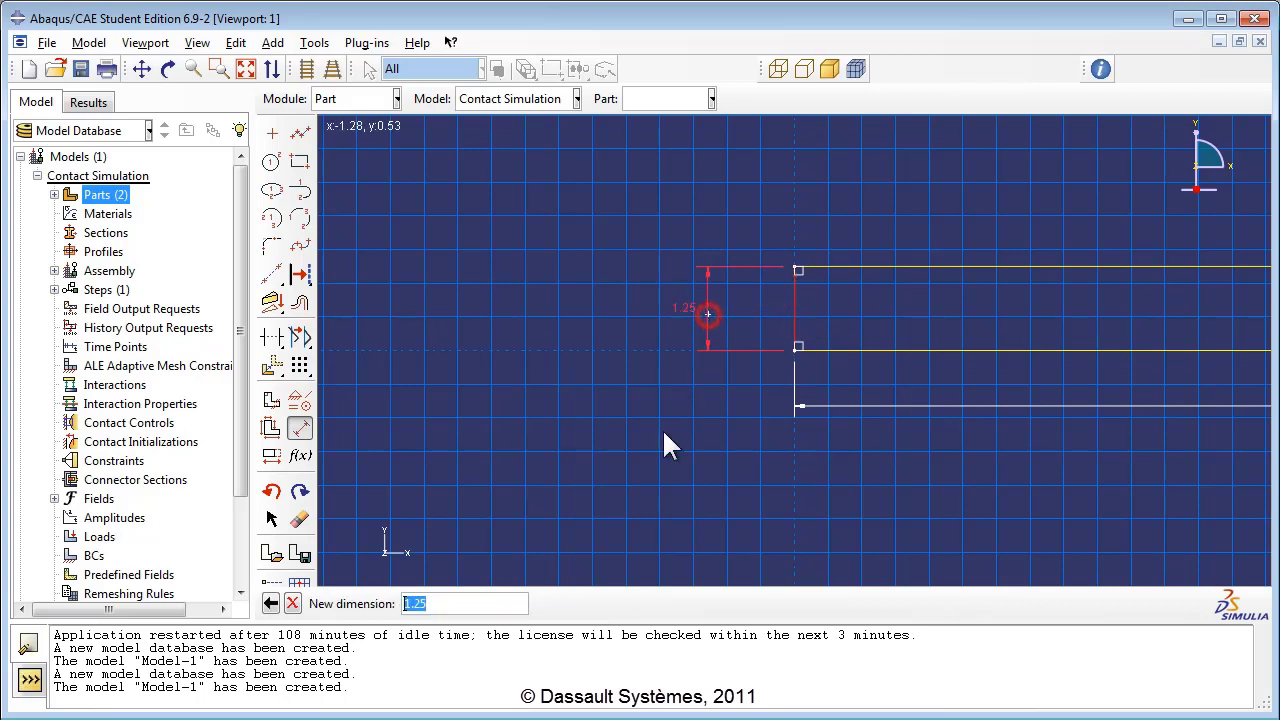
pyautogui.press('BackSpace')
pyautogui.write('10.0')
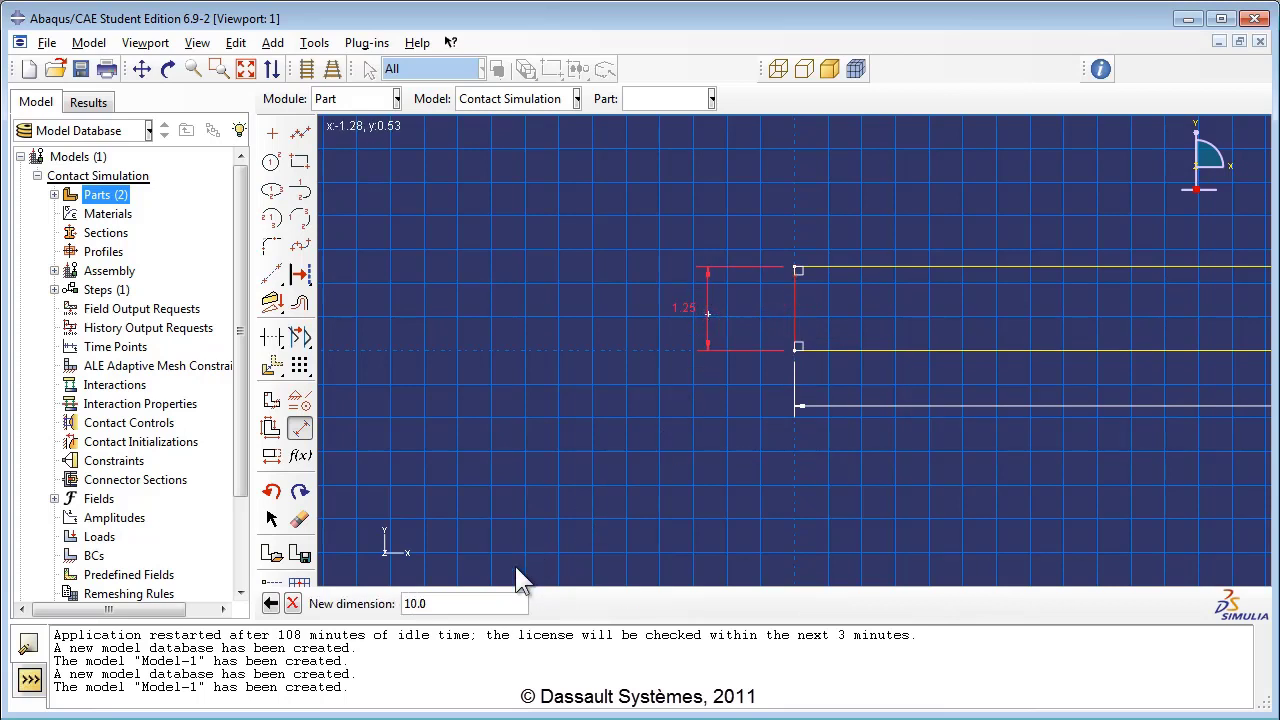
pyautogui.press('Return')
pyautogui.scroll(-3, 606, 471)
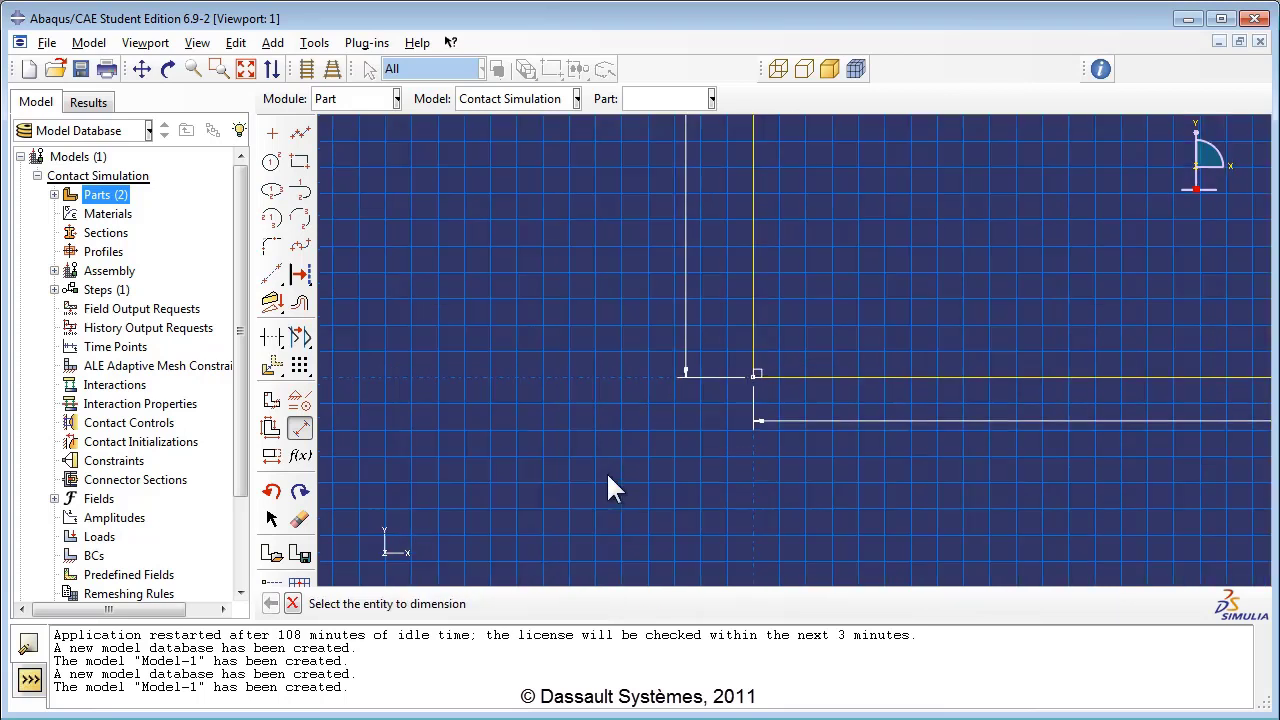
pyautogui.scroll(-3, 606, 471)
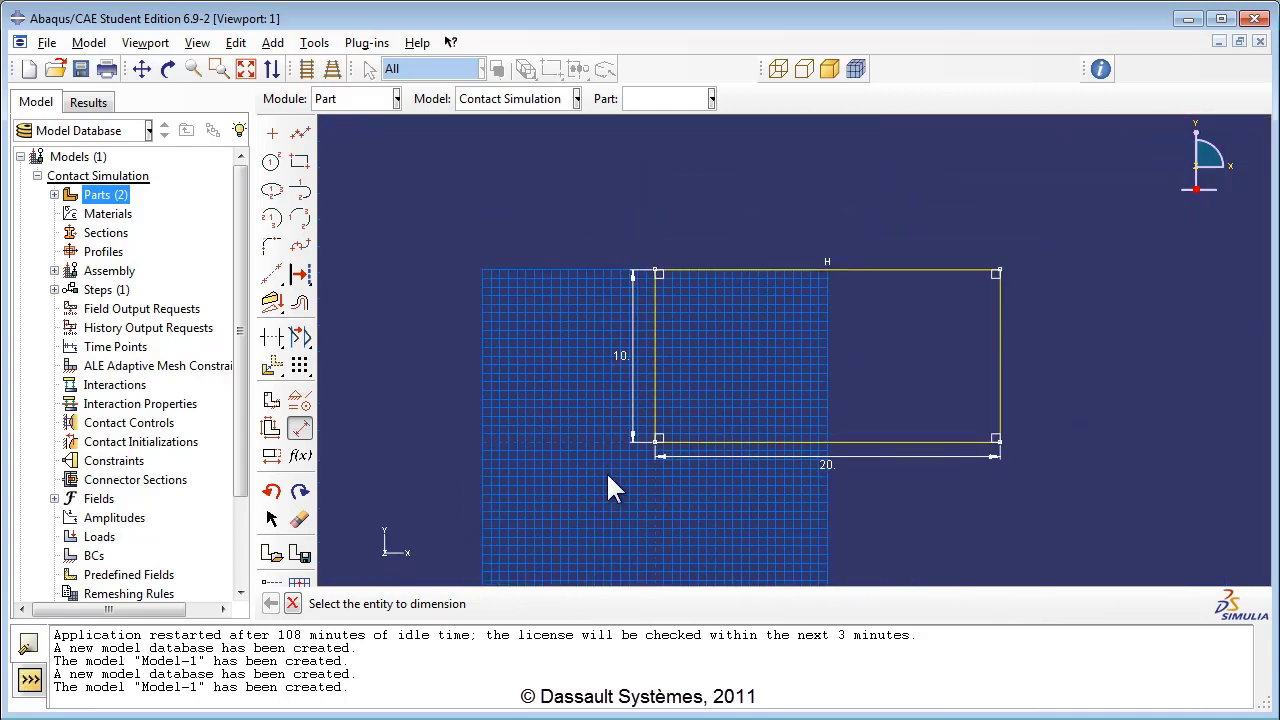
pyautogui.click(292, 603)
# Finish the Rectangular Block section sketch and extrude it to a depth of 35
pyautogui.click(545, 604)
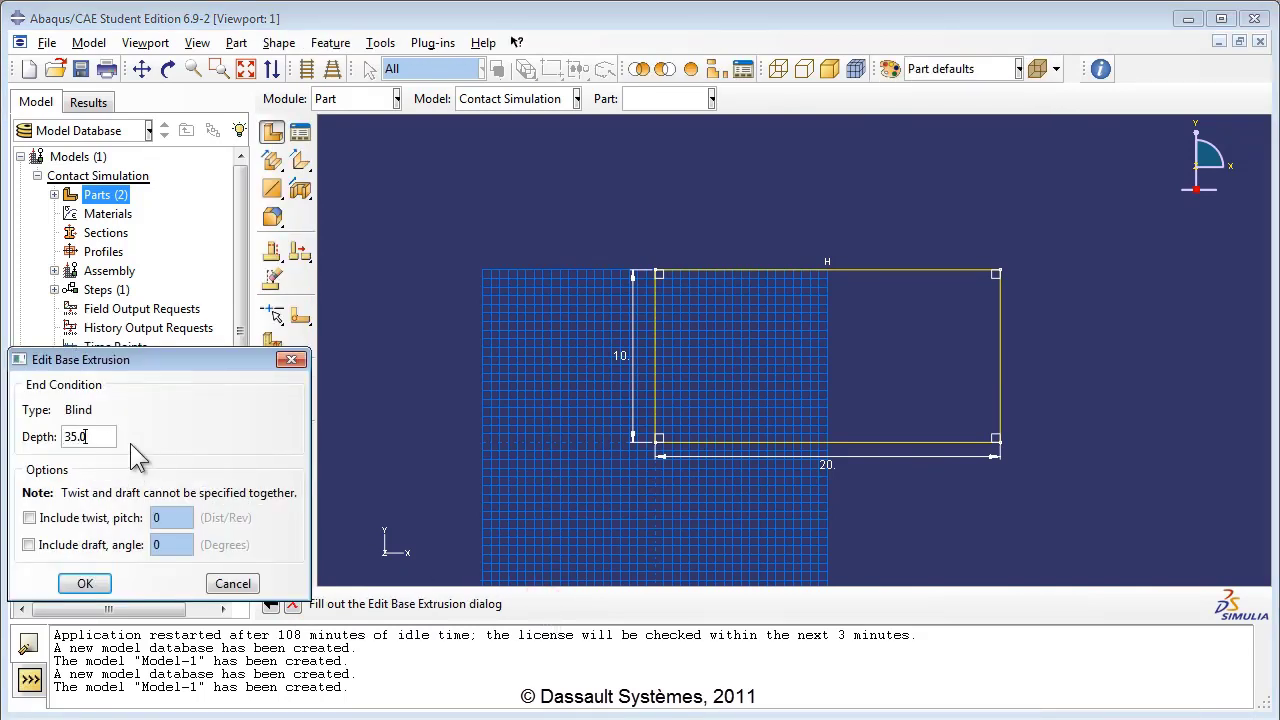
pyautogui.click(85, 583)
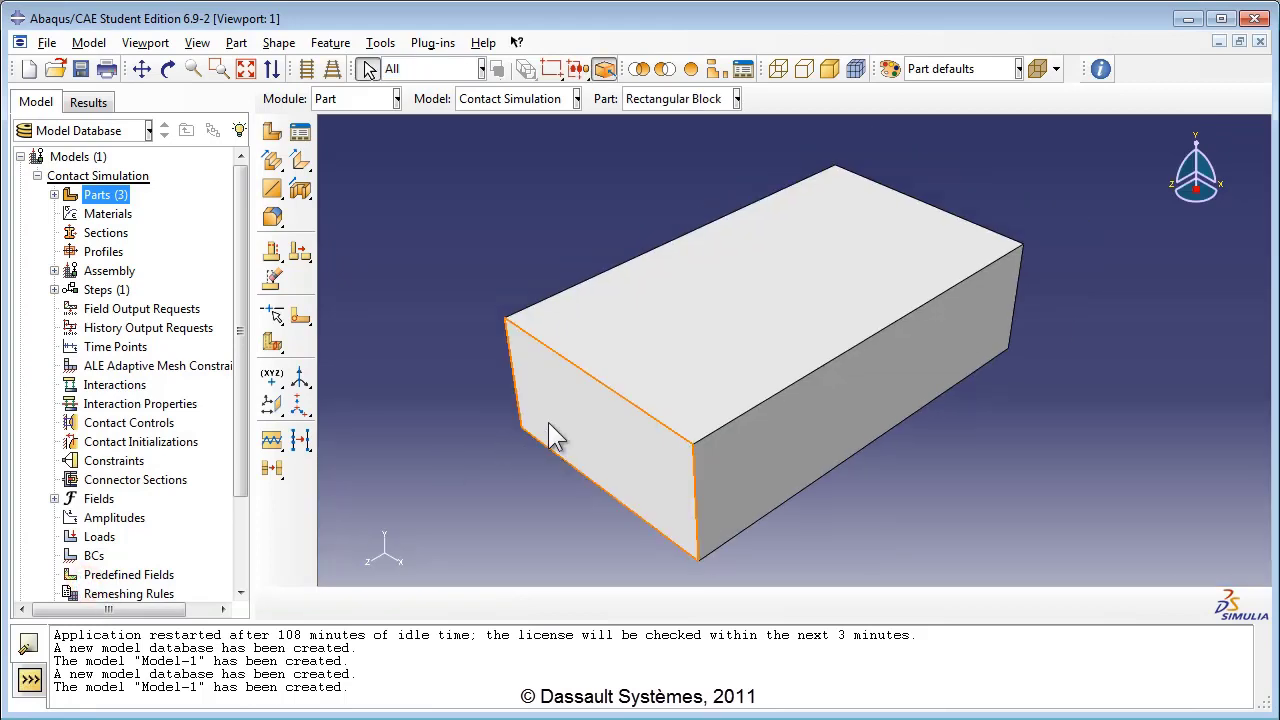
# Create a material named AISI 1005 Steel and give it a mass density of 7800
pyautogui.doubleClick(120, 215)
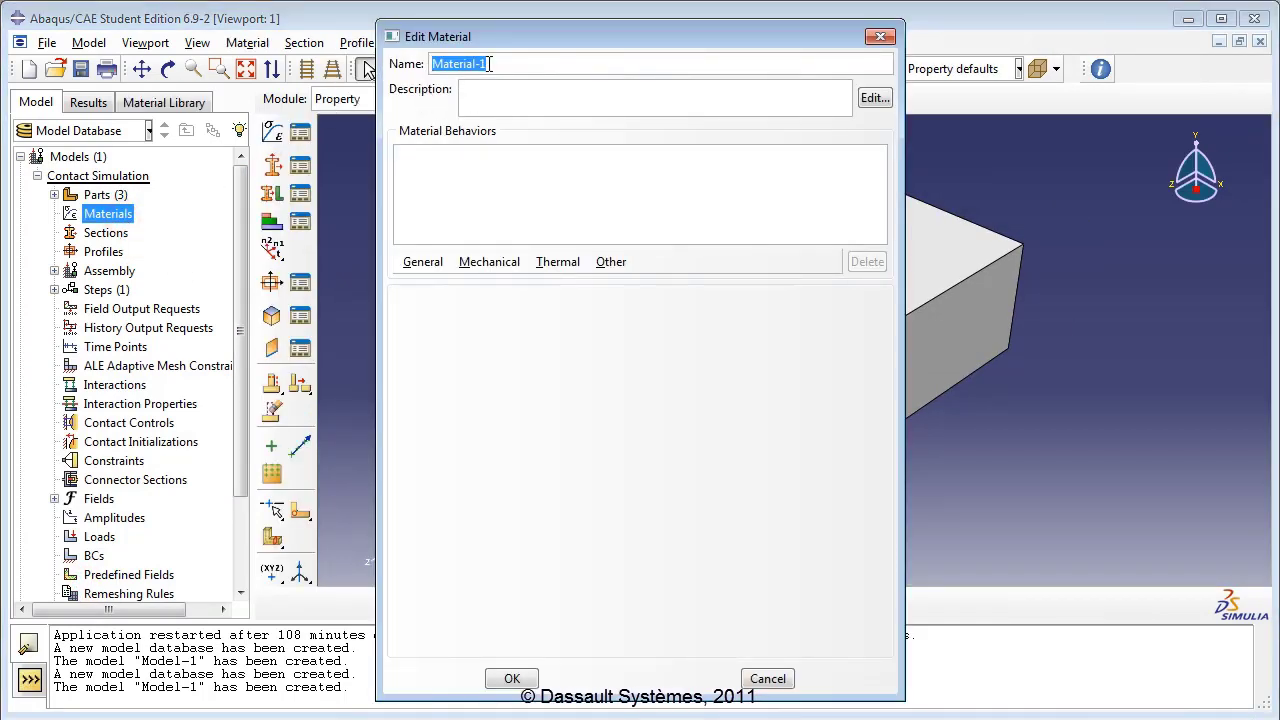
pyautogui.write('AISI 1005 Steel')
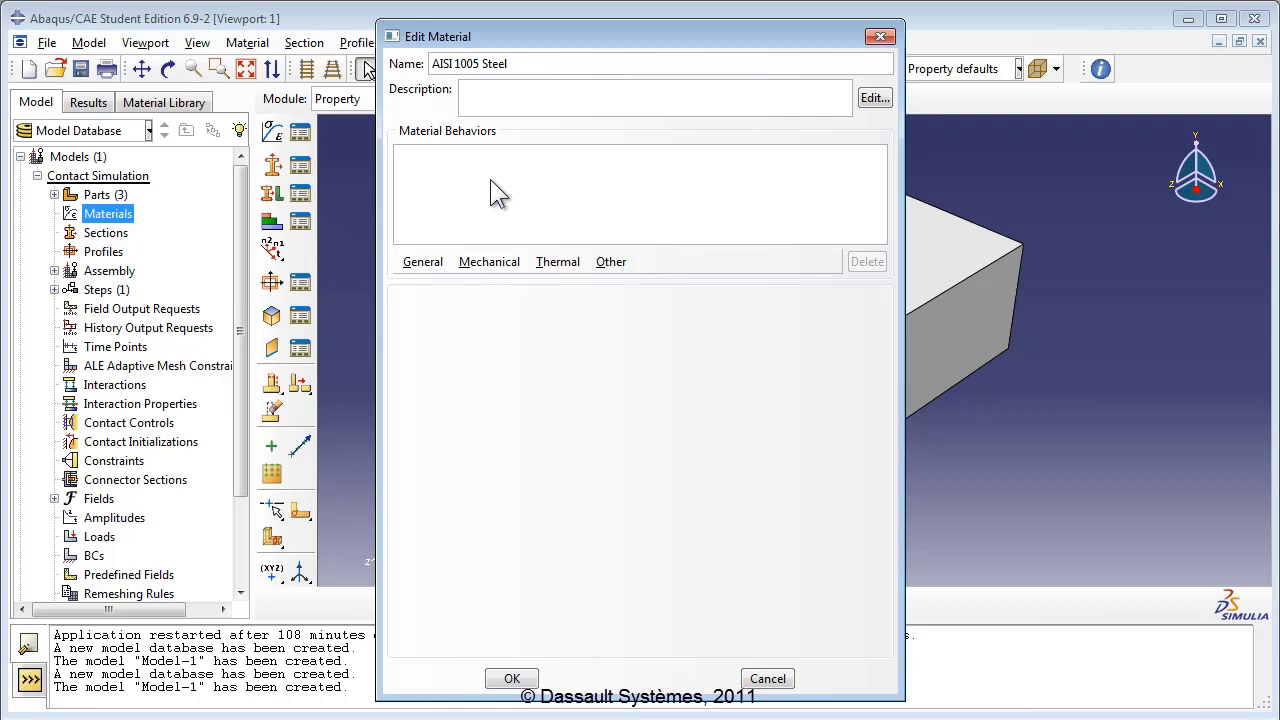
pyautogui.click(422, 261)
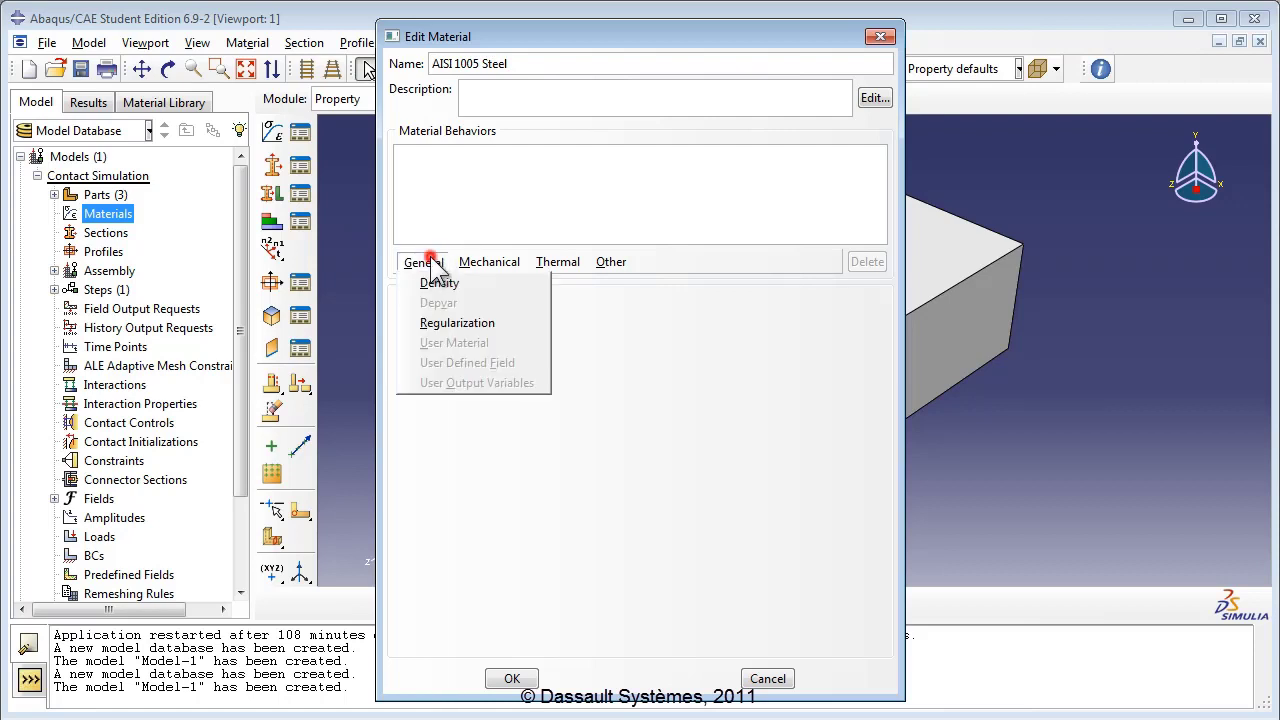
pyautogui.click(428, 281)
pyautogui.click(465, 430)
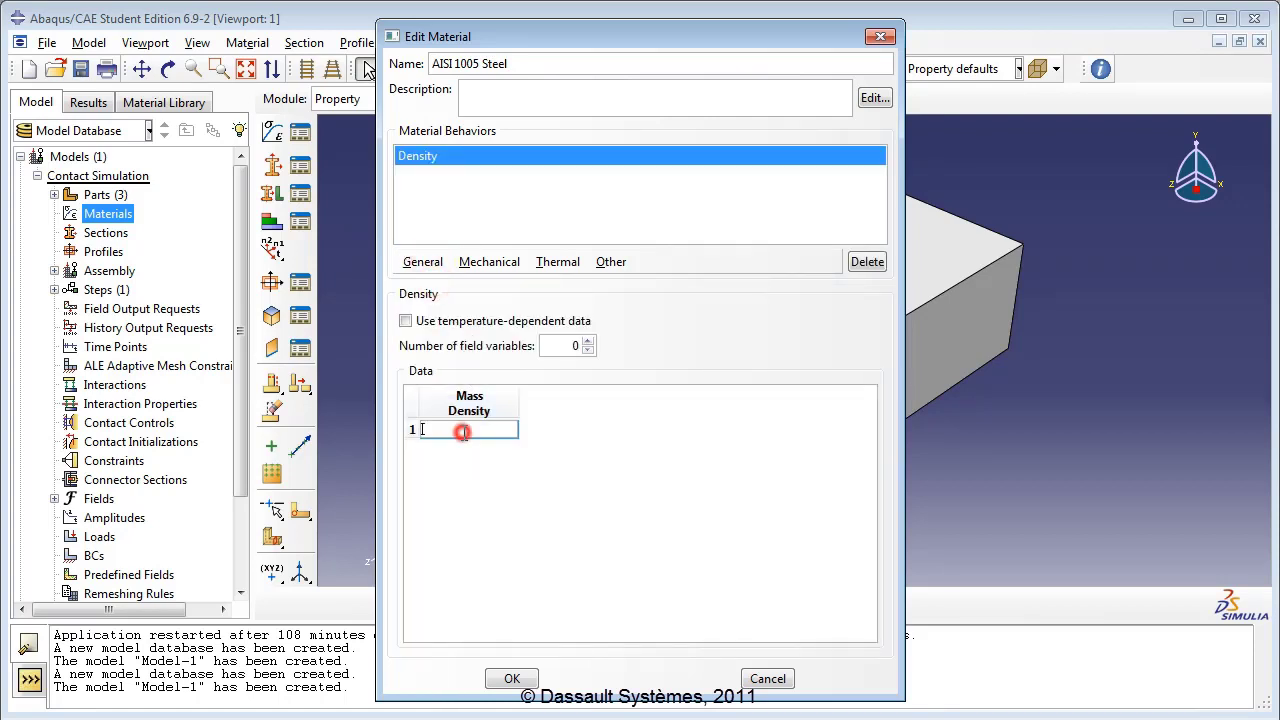
pyautogui.write('7800')
pyautogui.click(511, 473)
# Add isotropic elastic behavior to AISI 1005 Steel with Young's modulus 200E9 and Poisson's ratio 0.29, and save the material
pyautogui.click(489, 262)
pyautogui.moveTo(487, 288)
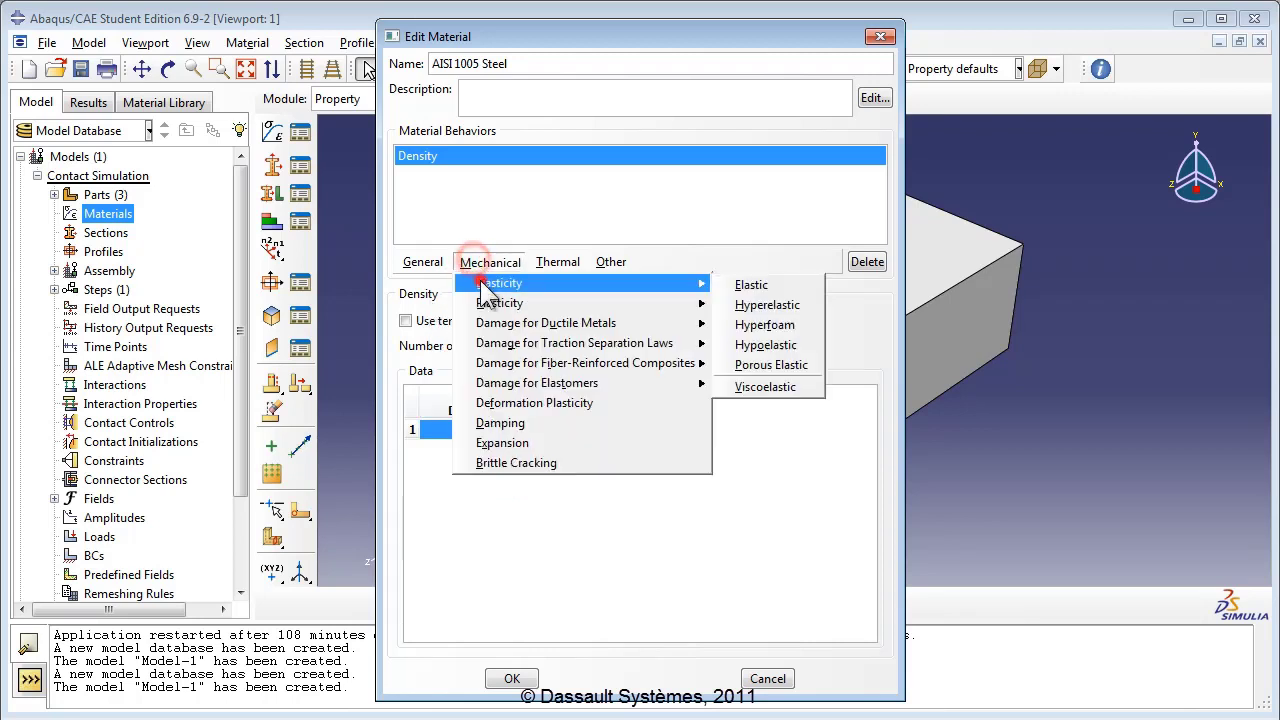
pyautogui.click(745, 286)
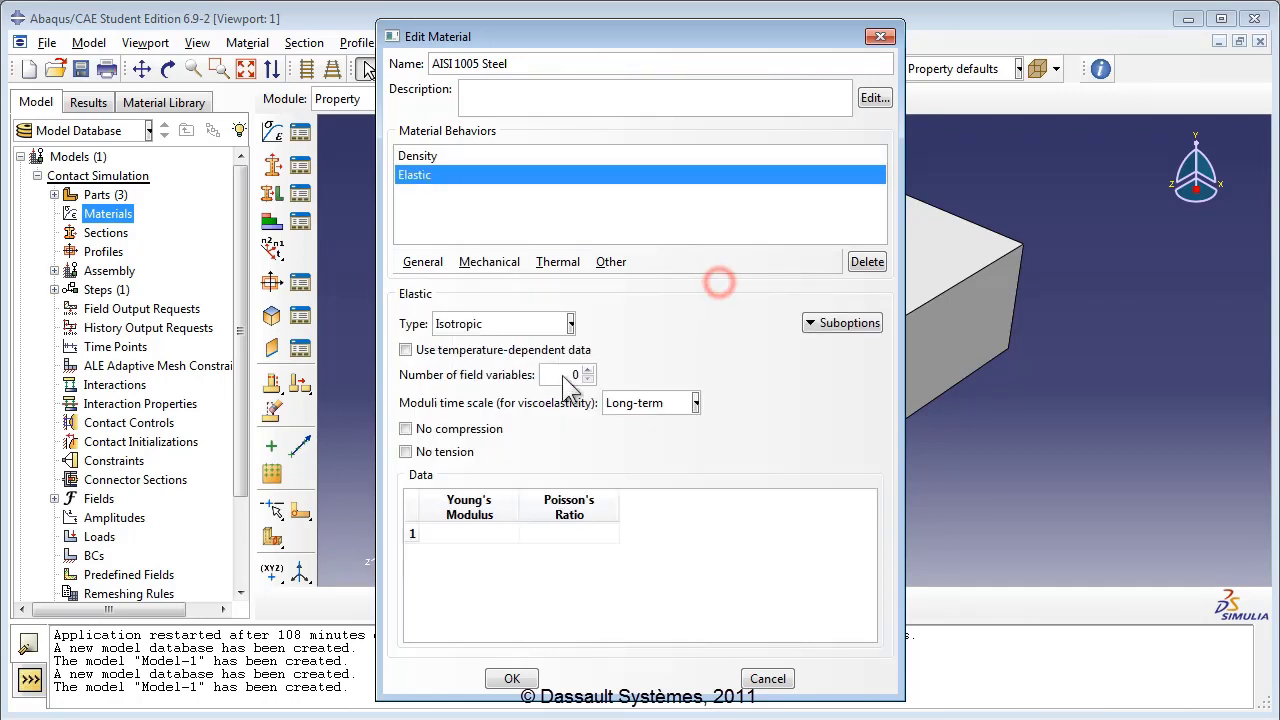
pyautogui.click(443, 533)
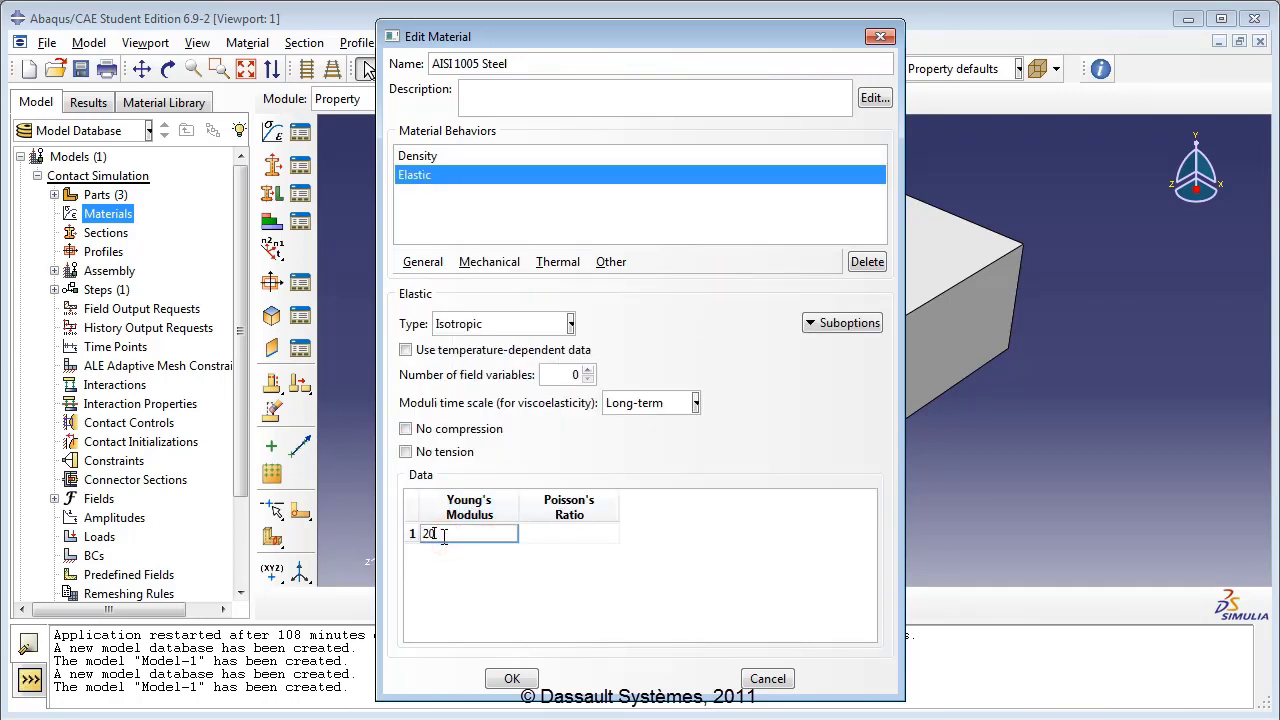
pyautogui.click(549, 539)
pyautogui.write('0.29')
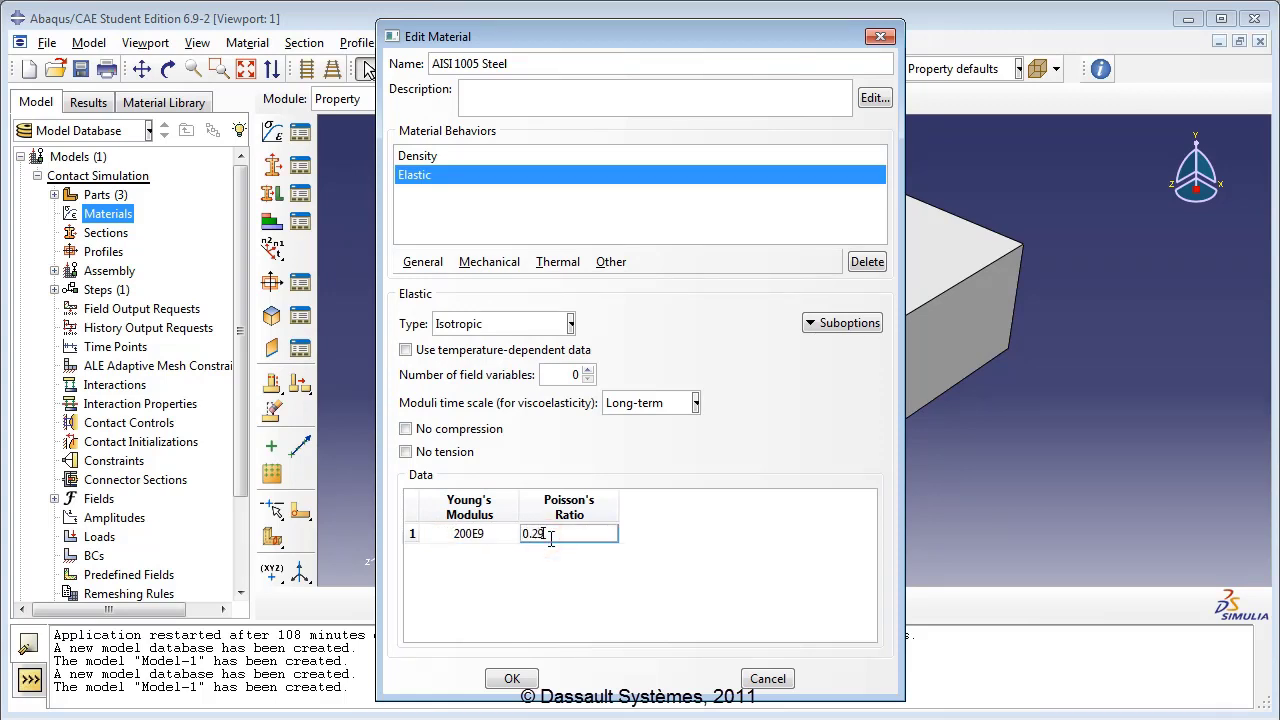
pyautogui.click(560, 564)
pyautogui.click(512, 677)
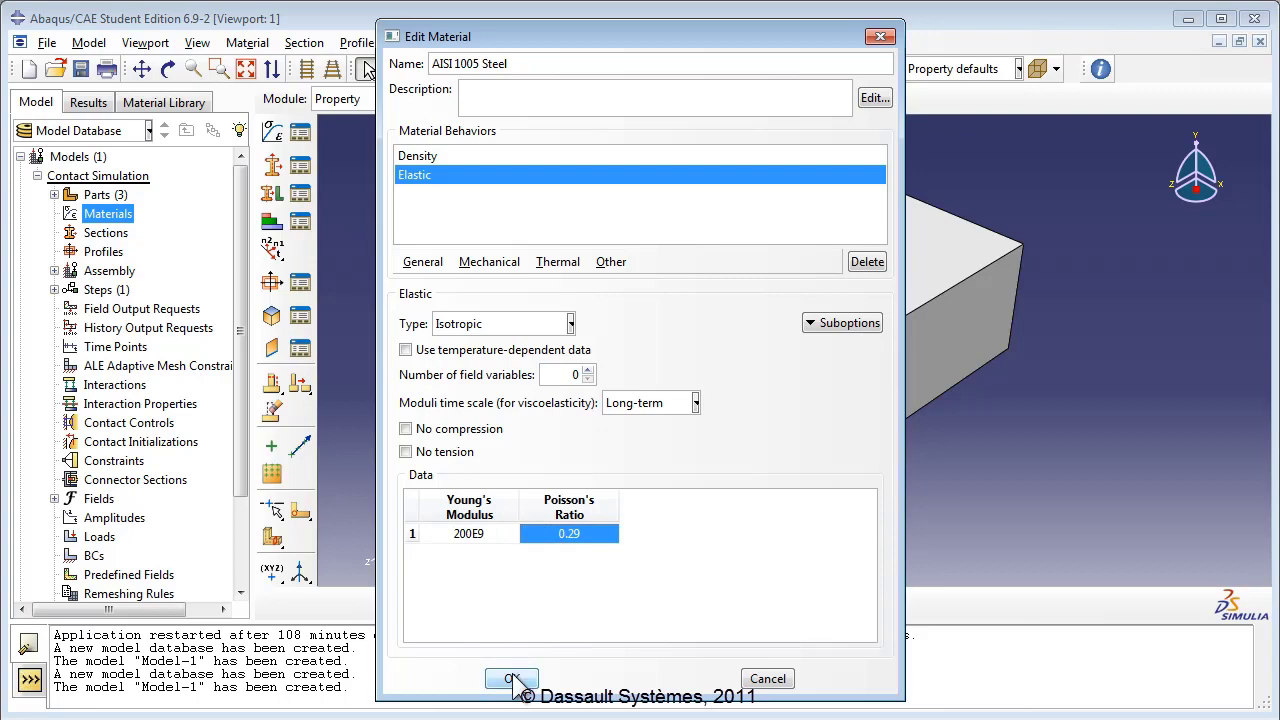
# Create a second material named Aluminum 2024-T3 and give it a mass density of 2770
pyautogui.doubleClick(116, 214)
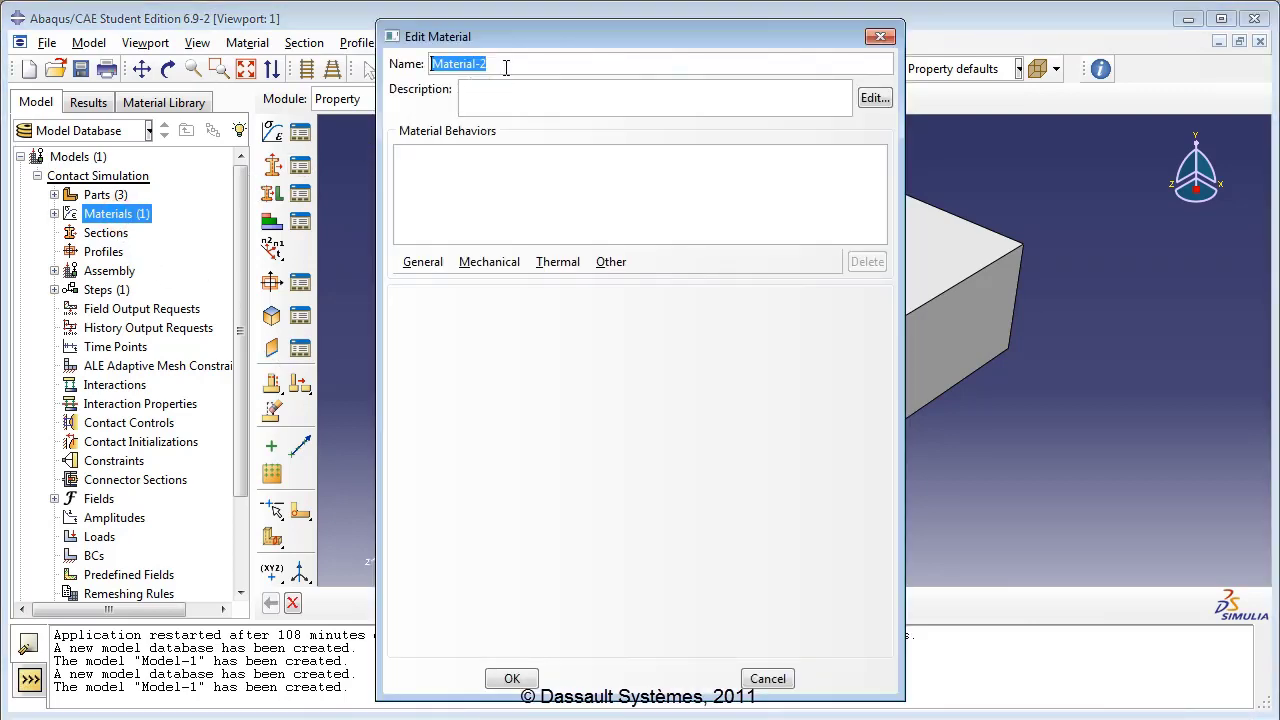
pyautogui.write('Aluminum 2024-T3')
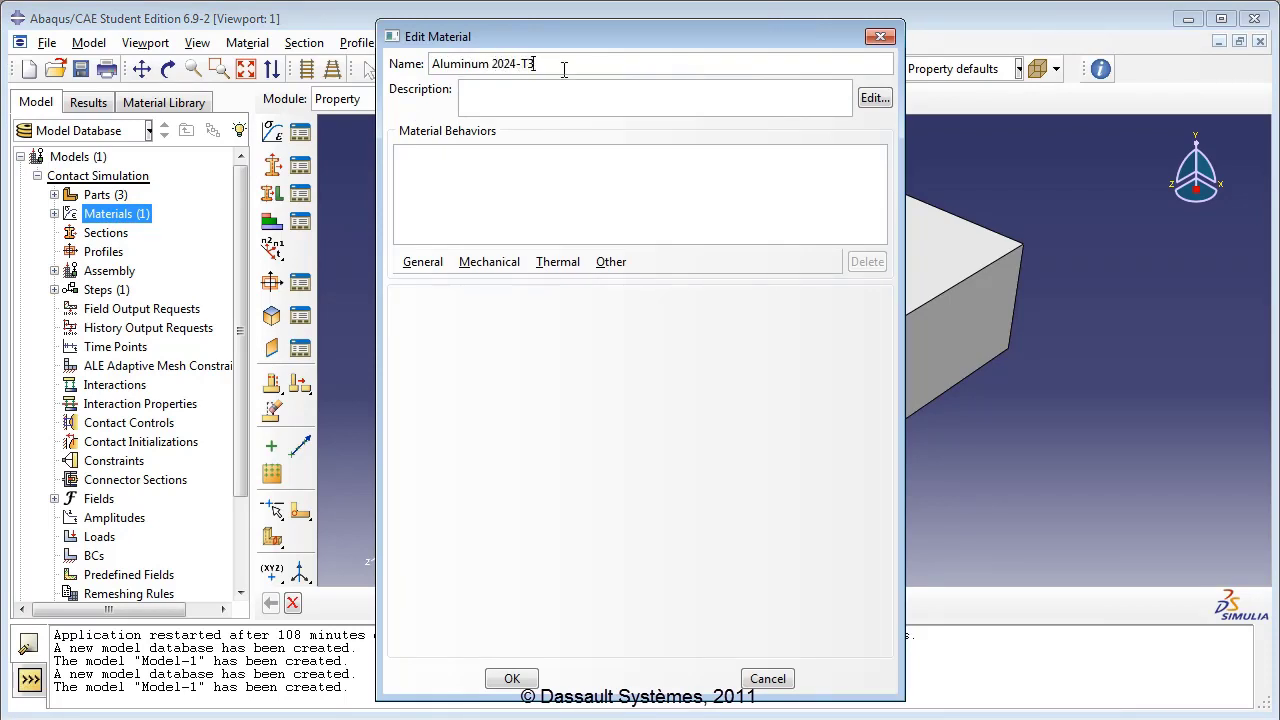
pyautogui.click(433, 257)
pyautogui.click(437, 280)
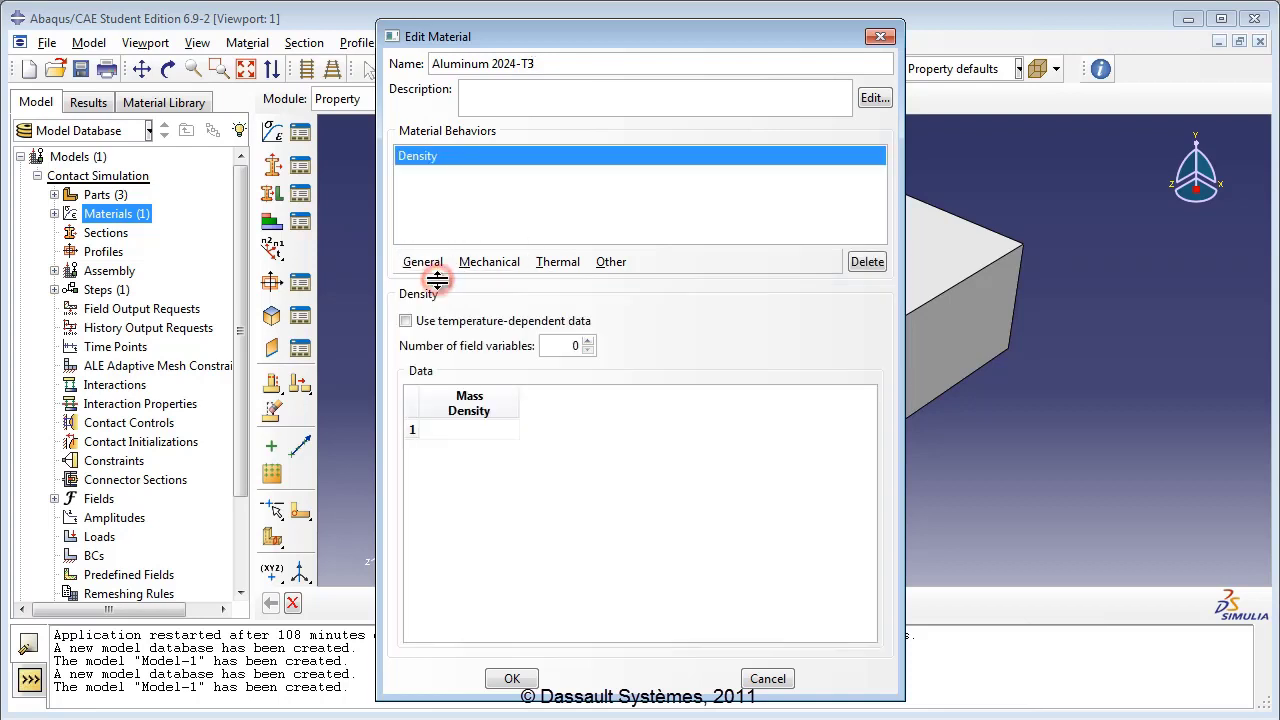
pyautogui.click(471, 429)
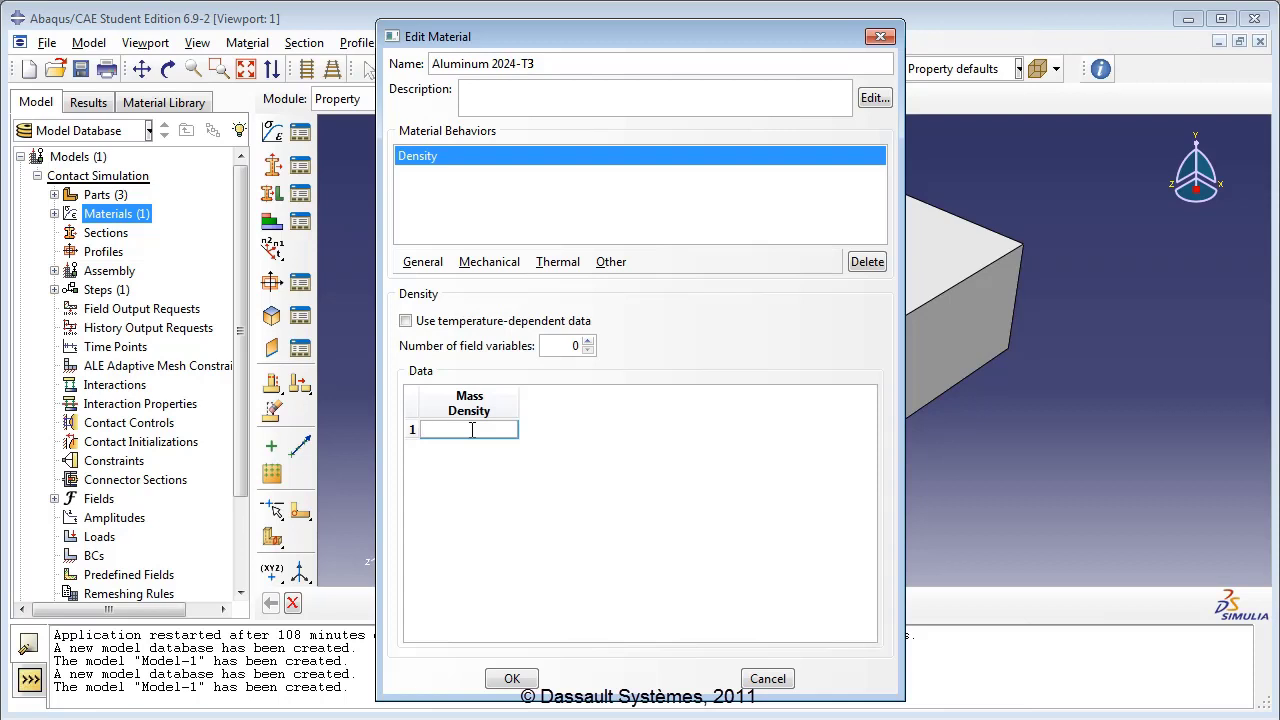
pyautogui.write('2770')
pyautogui.click(557, 535)
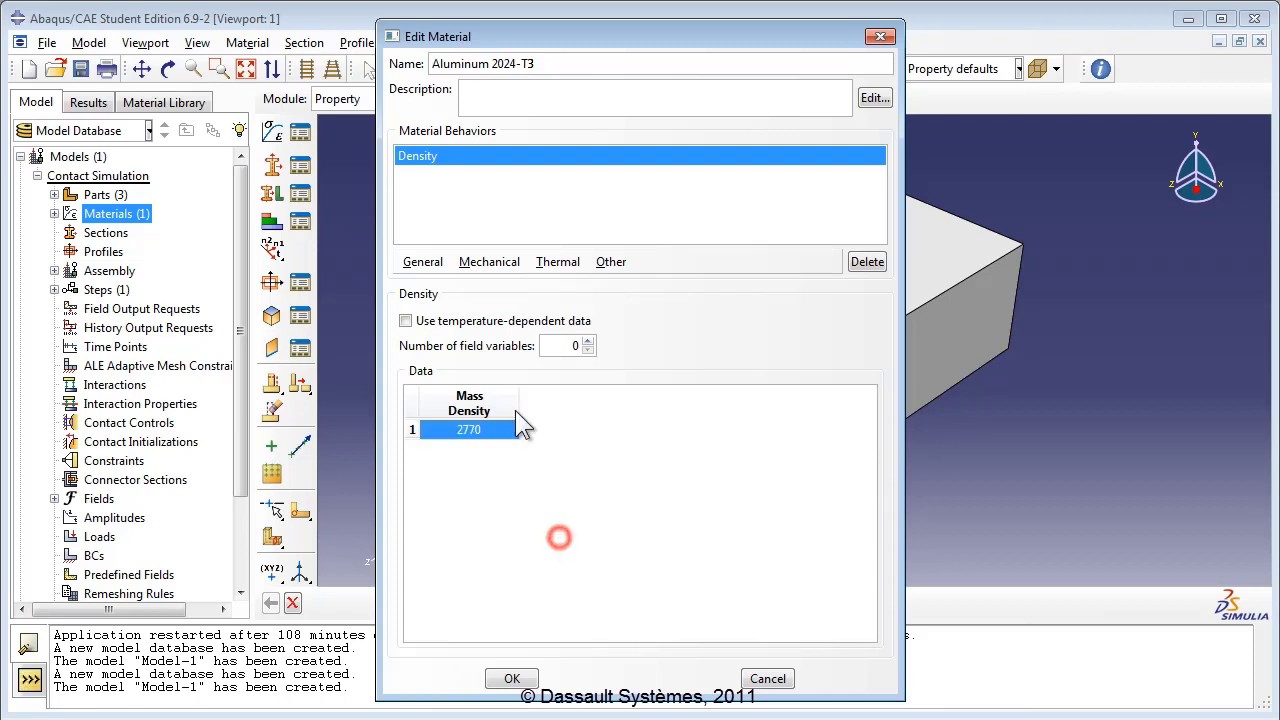
# Add isotropic elastic behavior to Aluminum 2024-T3 with Young's modulus 73.1E9 and Poisson's ratio 0.33, and save the material
pyautogui.click(485, 262)
pyautogui.click(484, 283)
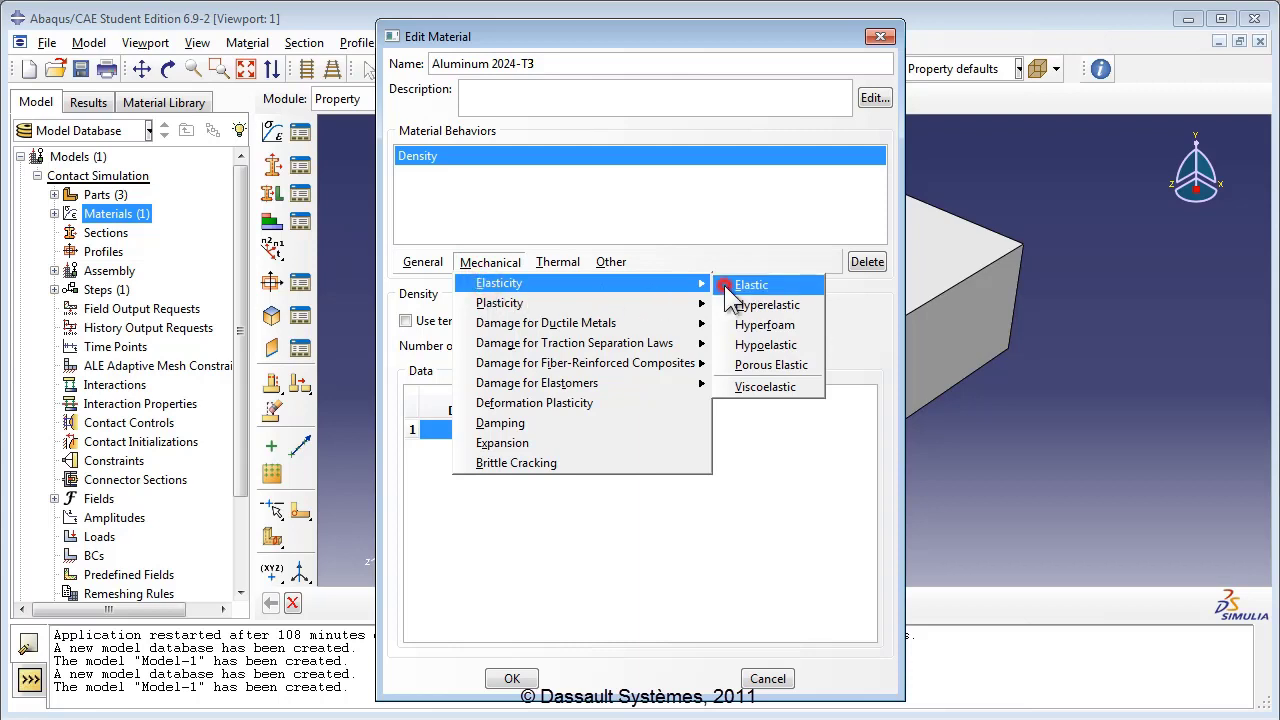
pyautogui.click(740, 286)
pyautogui.click(449, 535)
pyautogui.write('7')
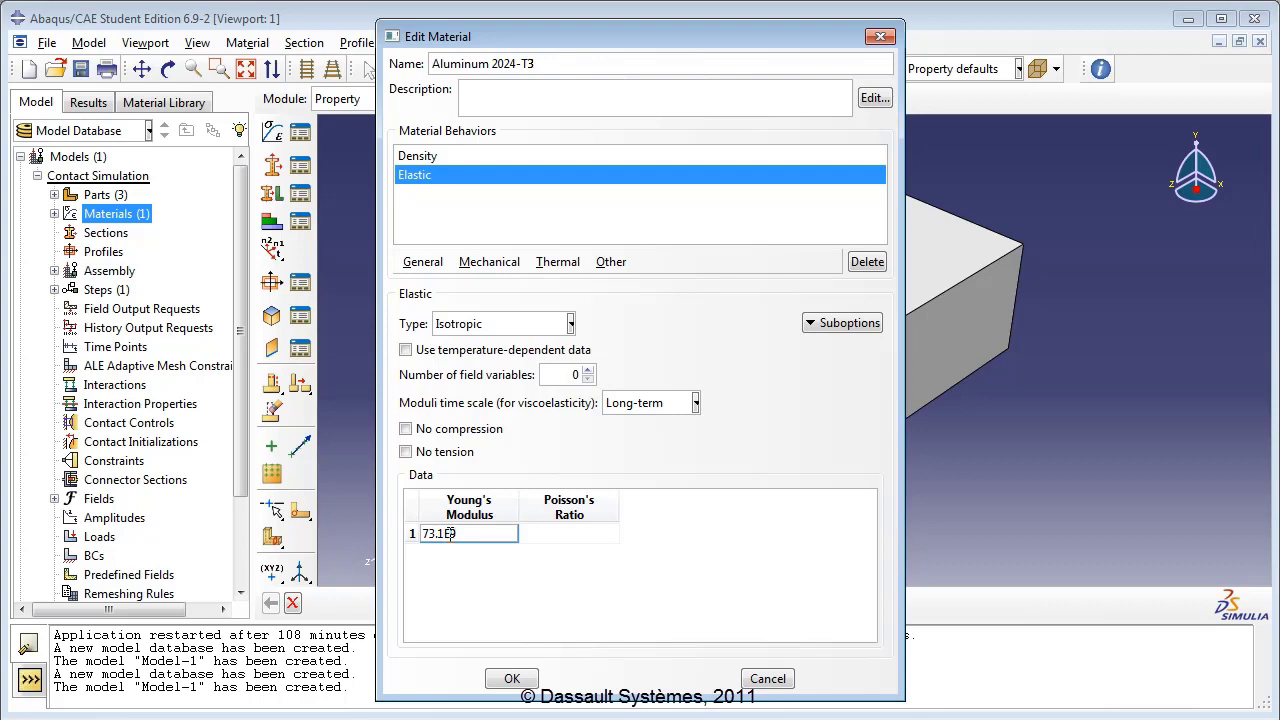
pyautogui.write('3.1E9')
pyautogui.click(559, 532)
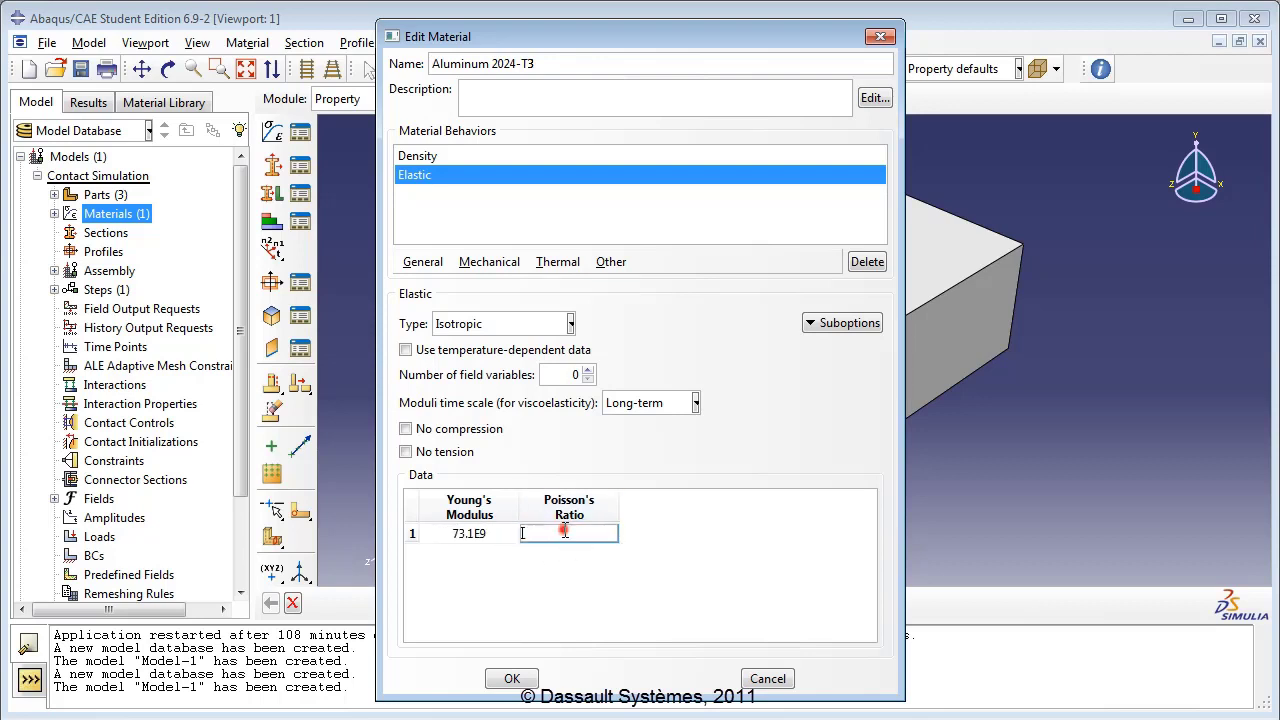
pyautogui.write('0.33')
pyautogui.click(552, 602)
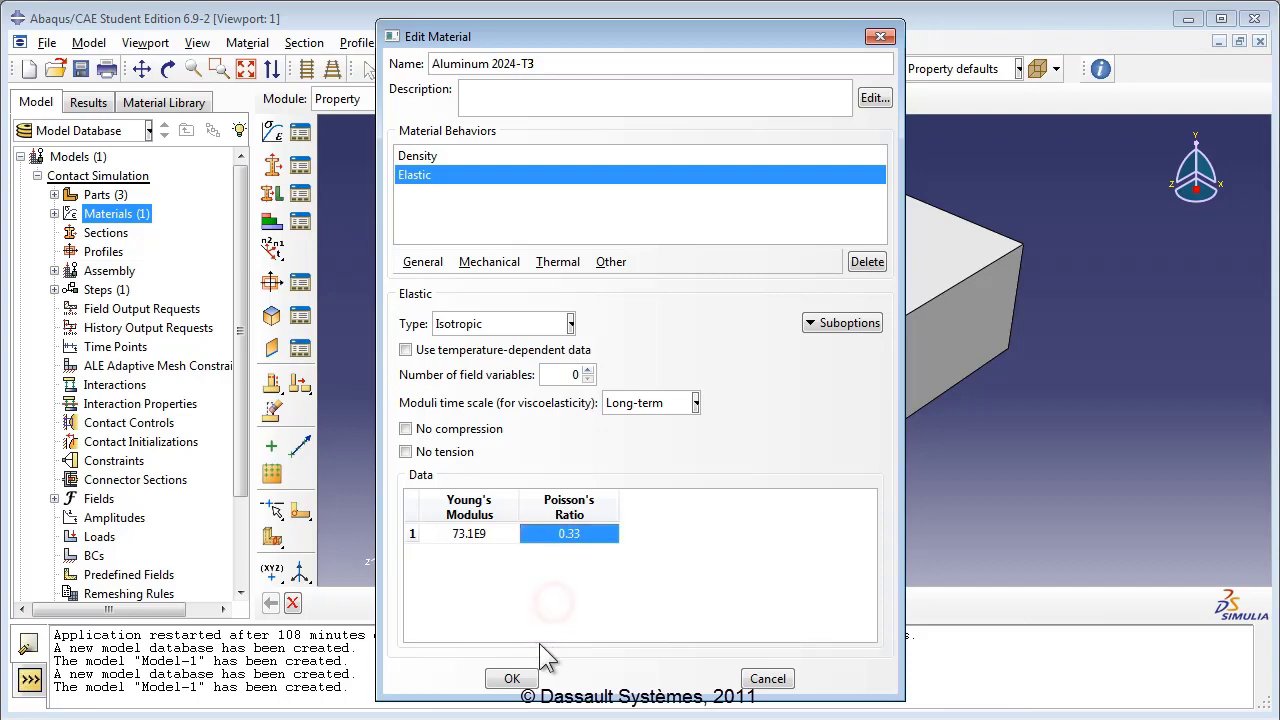
pyautogui.click(526, 682)
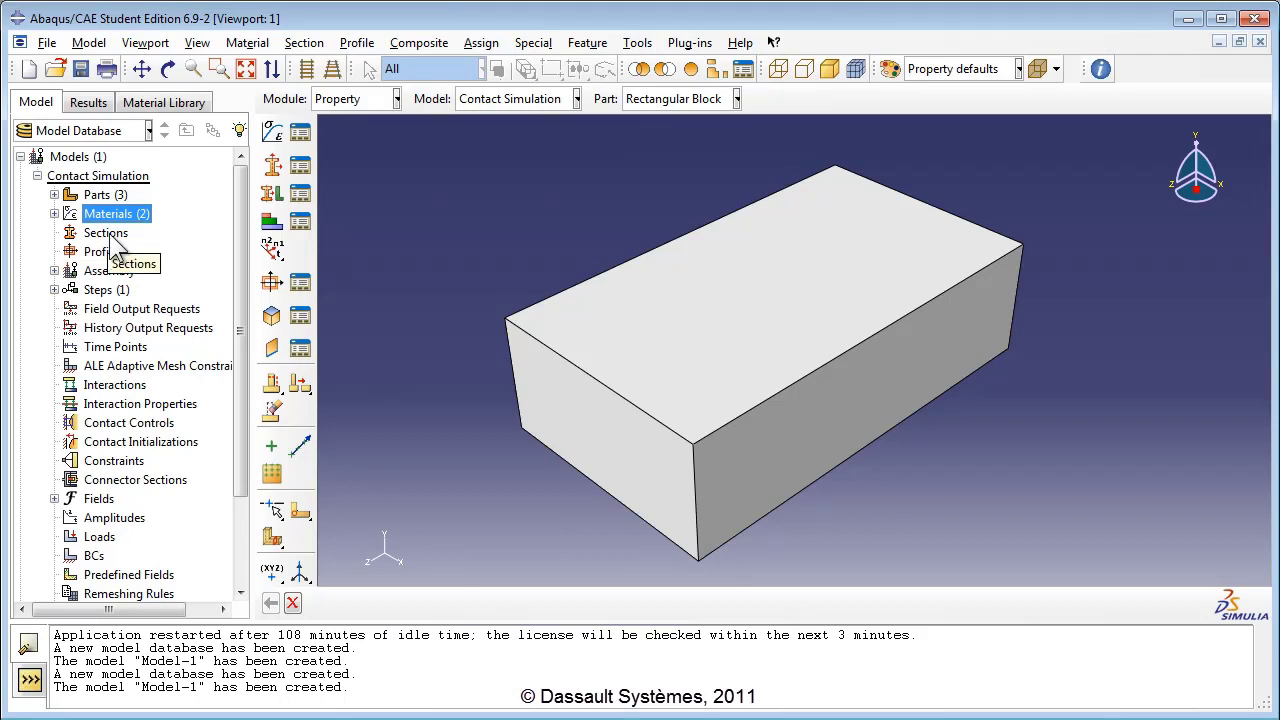
# Create a solid homogeneous section named Steel Section that uses the AISI 1005 Steel material
pyautogui.doubleClick(105, 233)
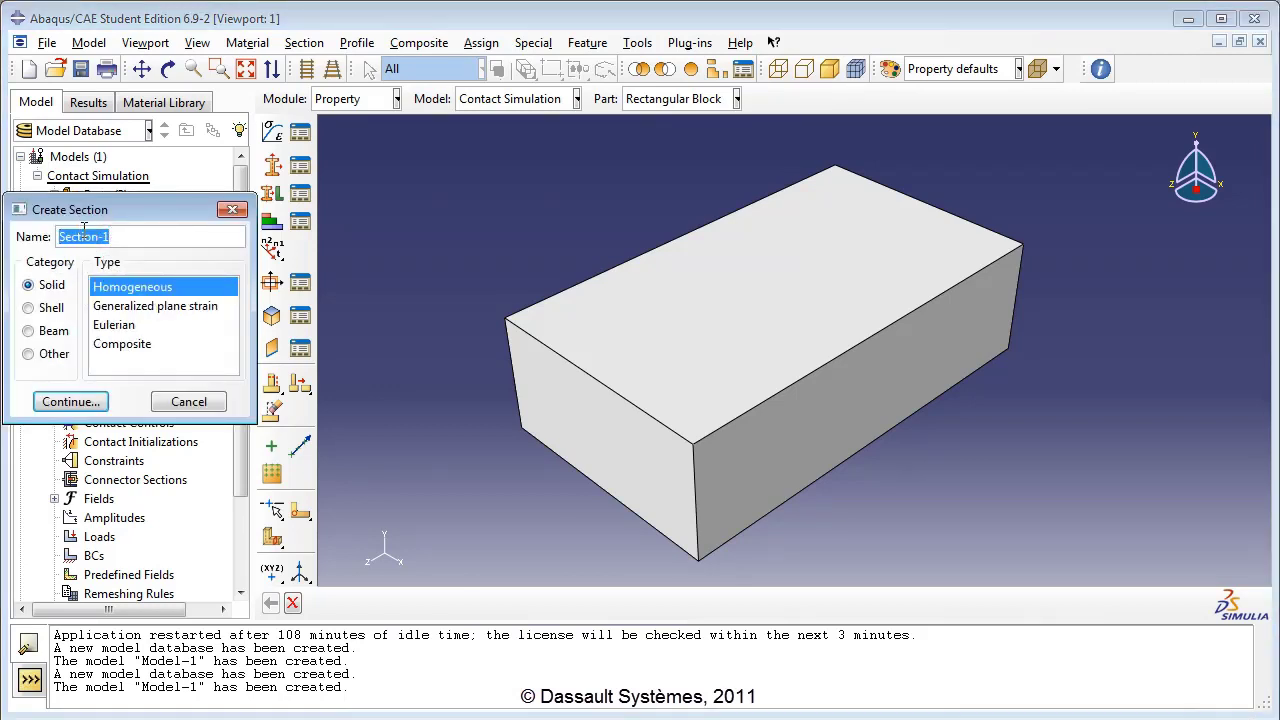
pyautogui.write('Steel')
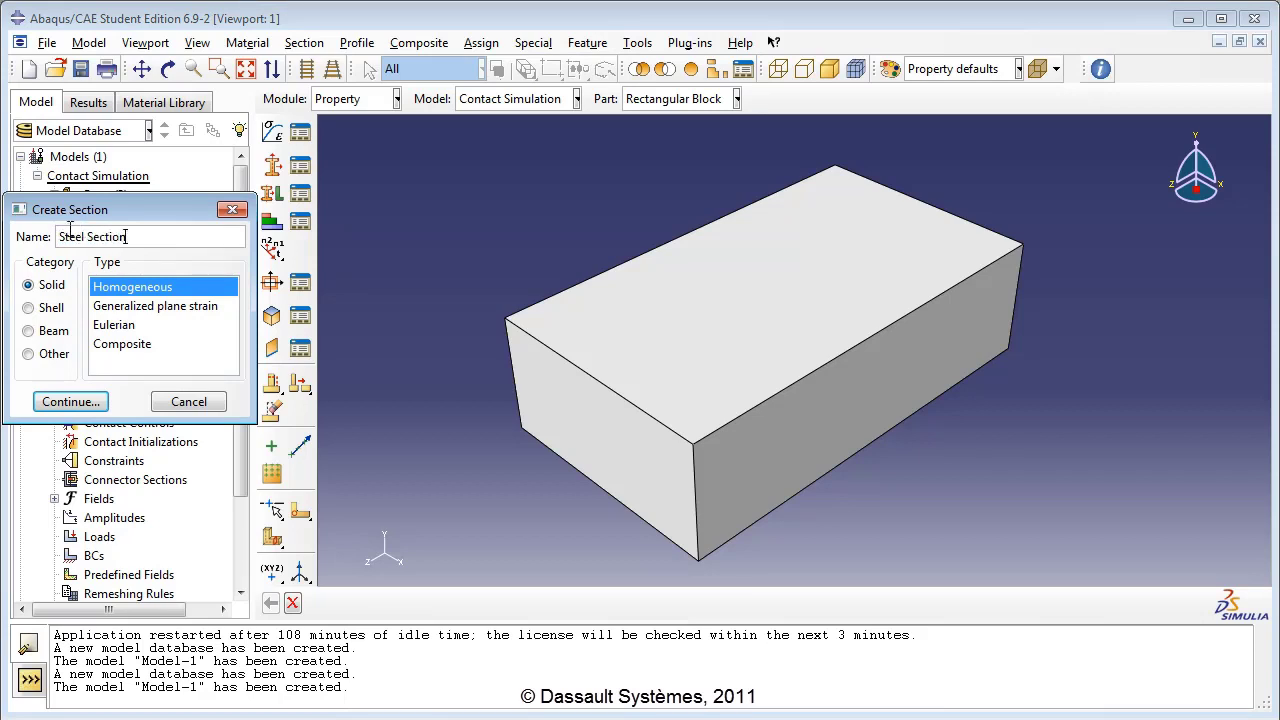
pyautogui.click(133, 286)
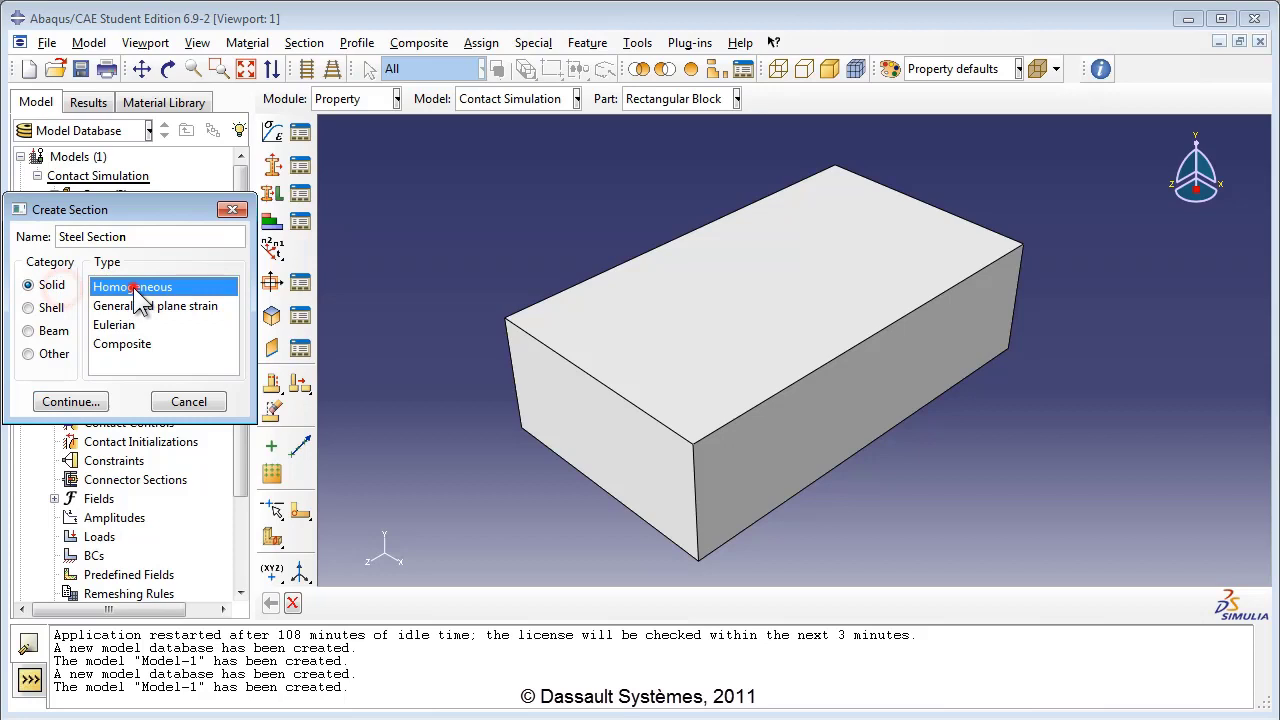
pyautogui.click(93, 402)
pyautogui.click(92, 198)
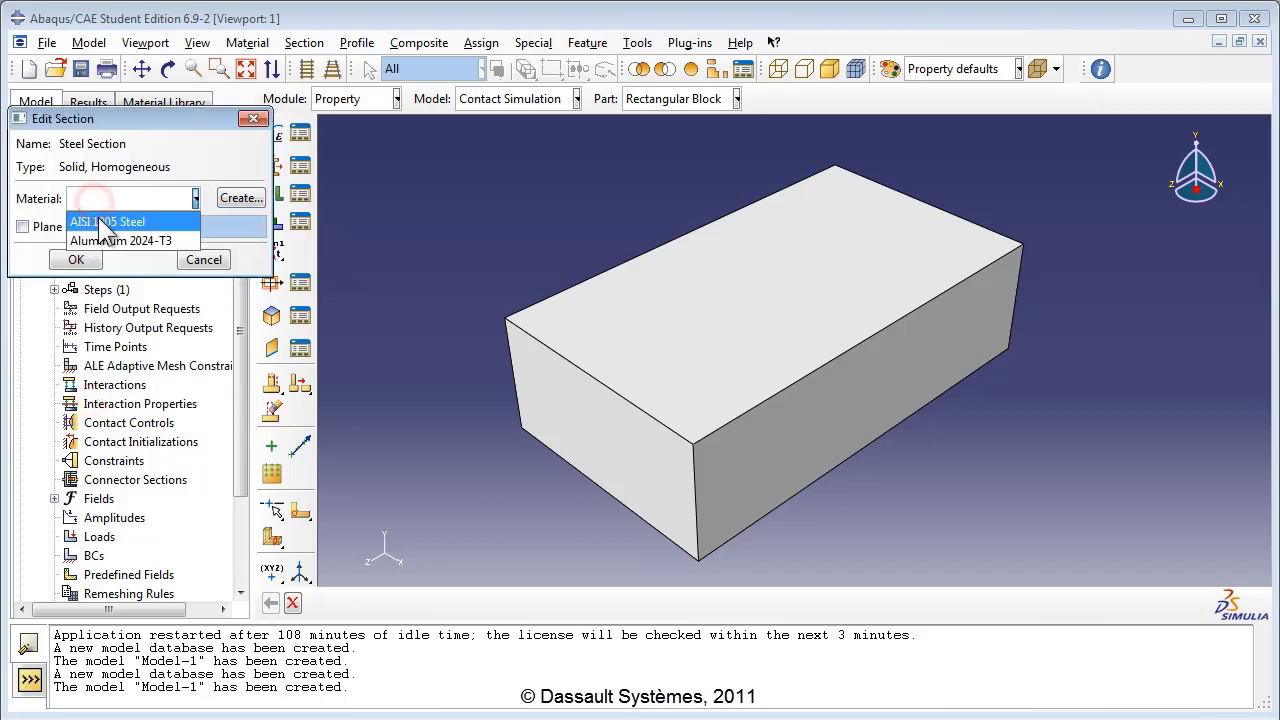
pyautogui.click(104, 222)
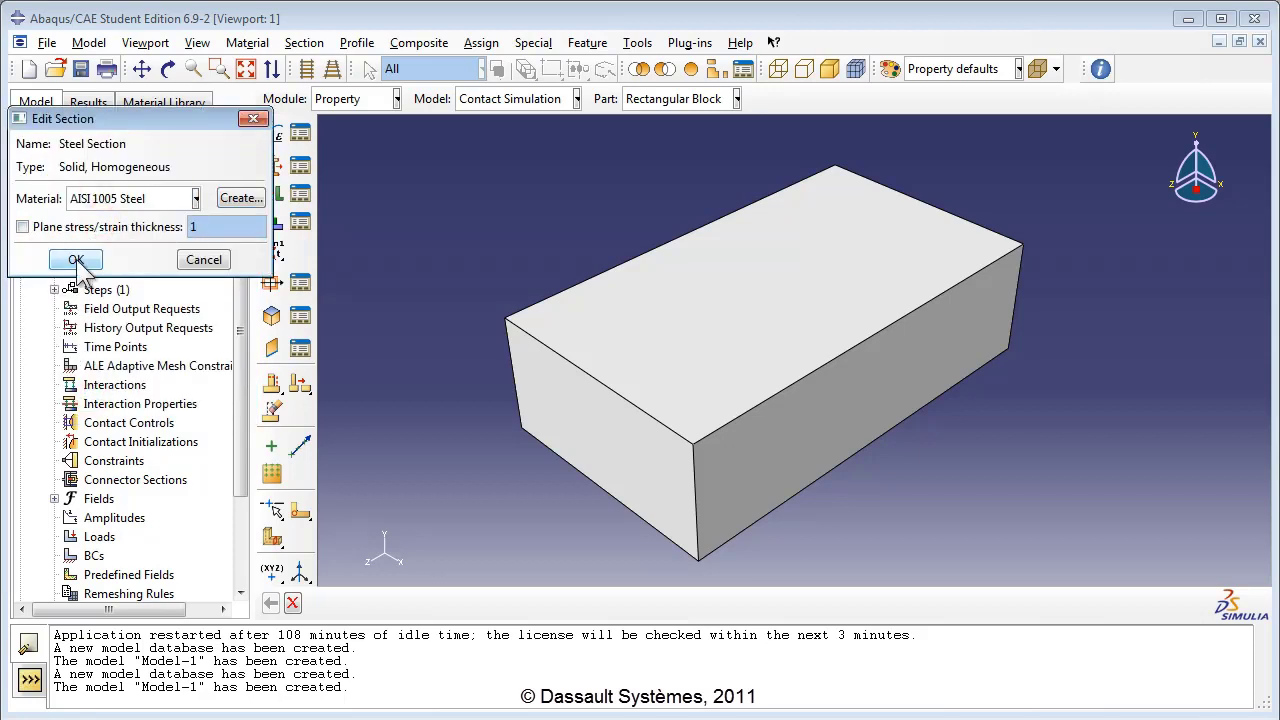
pyautogui.click(76, 260)
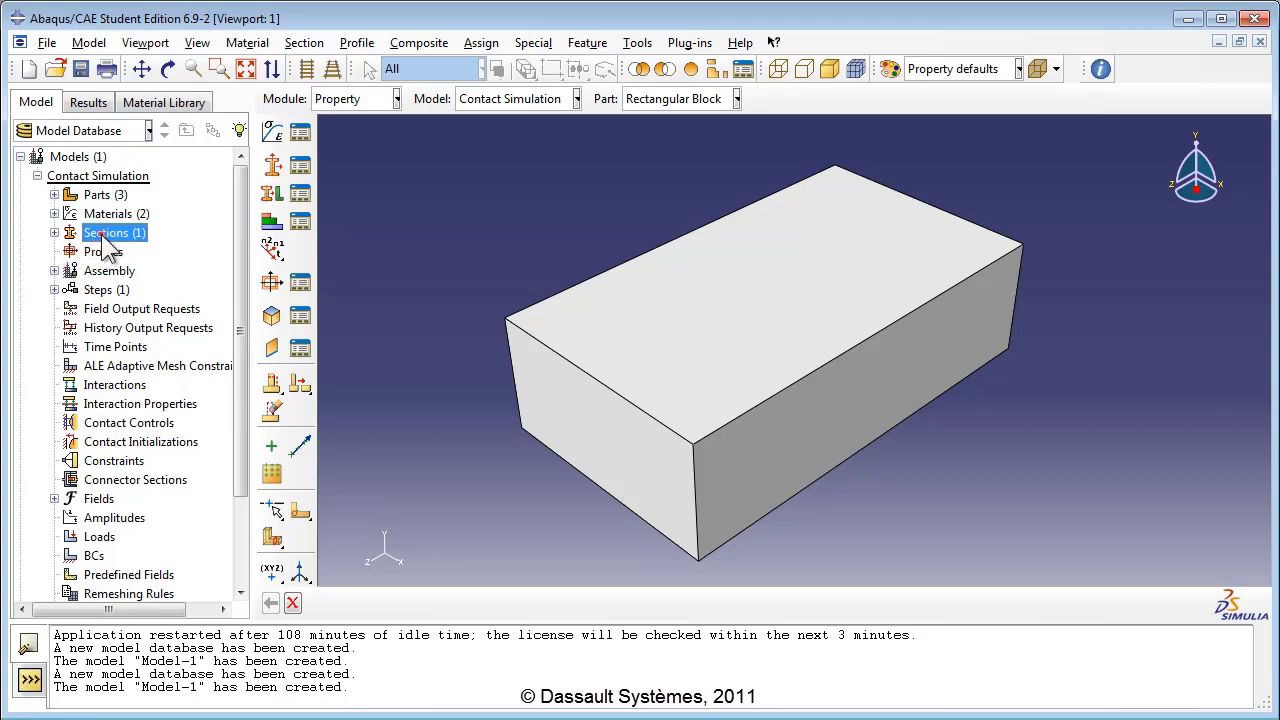
# Create a solid homogeneous section named Aluminum Section that uses the Aluminum 2024-T3 material
pyautogui.doubleClick(106, 236)
pyautogui.write('AI')
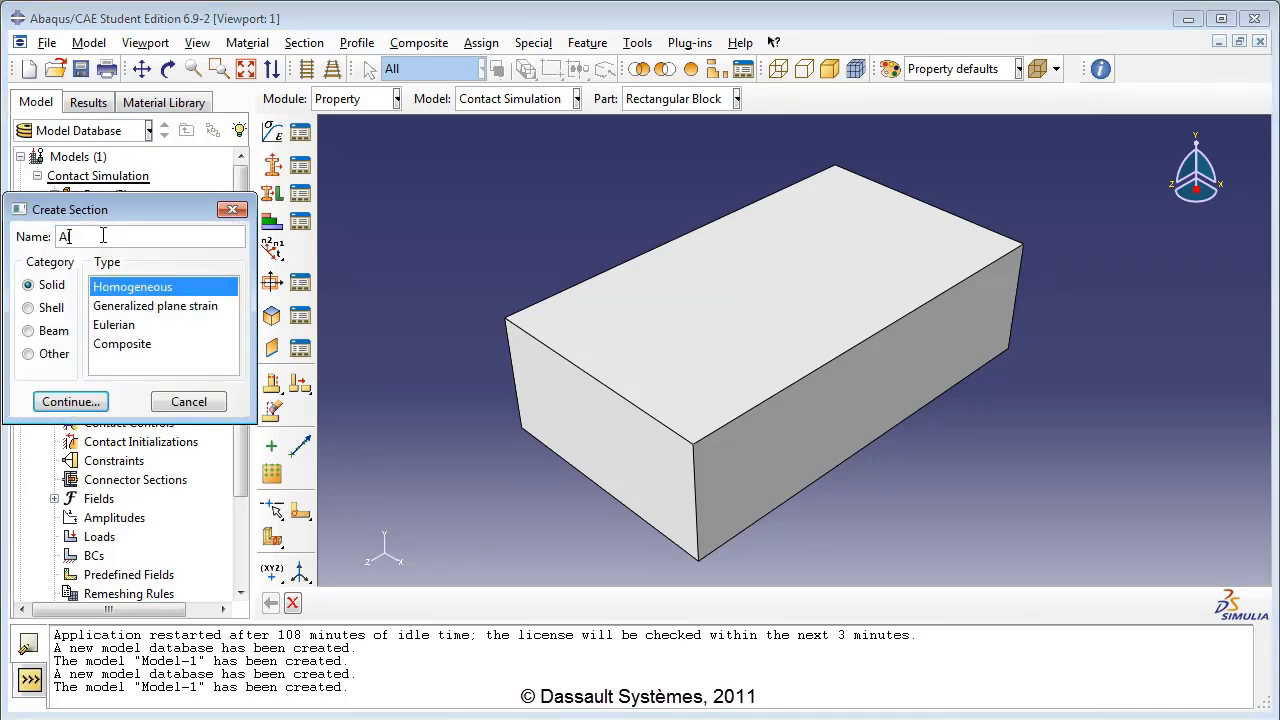
pyautogui.write('uminum Section')
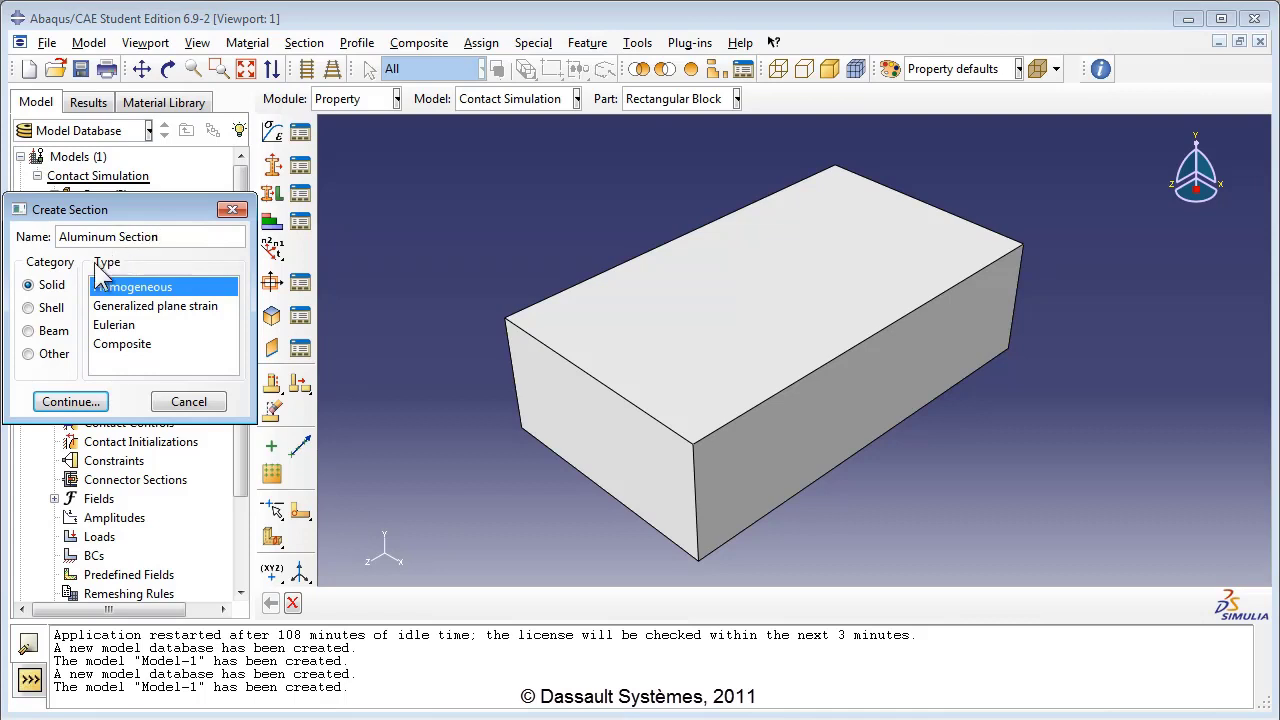
pyautogui.click(47, 285)
pyautogui.click(133, 286)
pyautogui.click(80, 401)
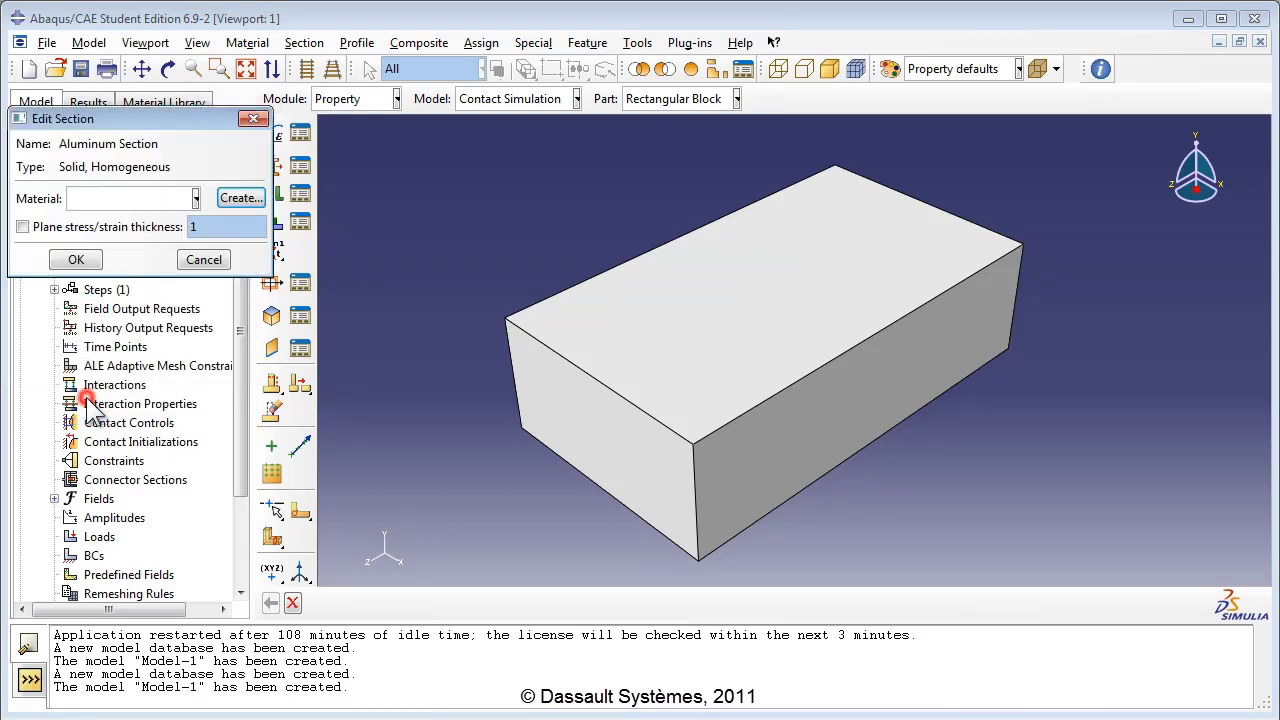
pyautogui.click(117, 199)
pyautogui.click(110, 241)
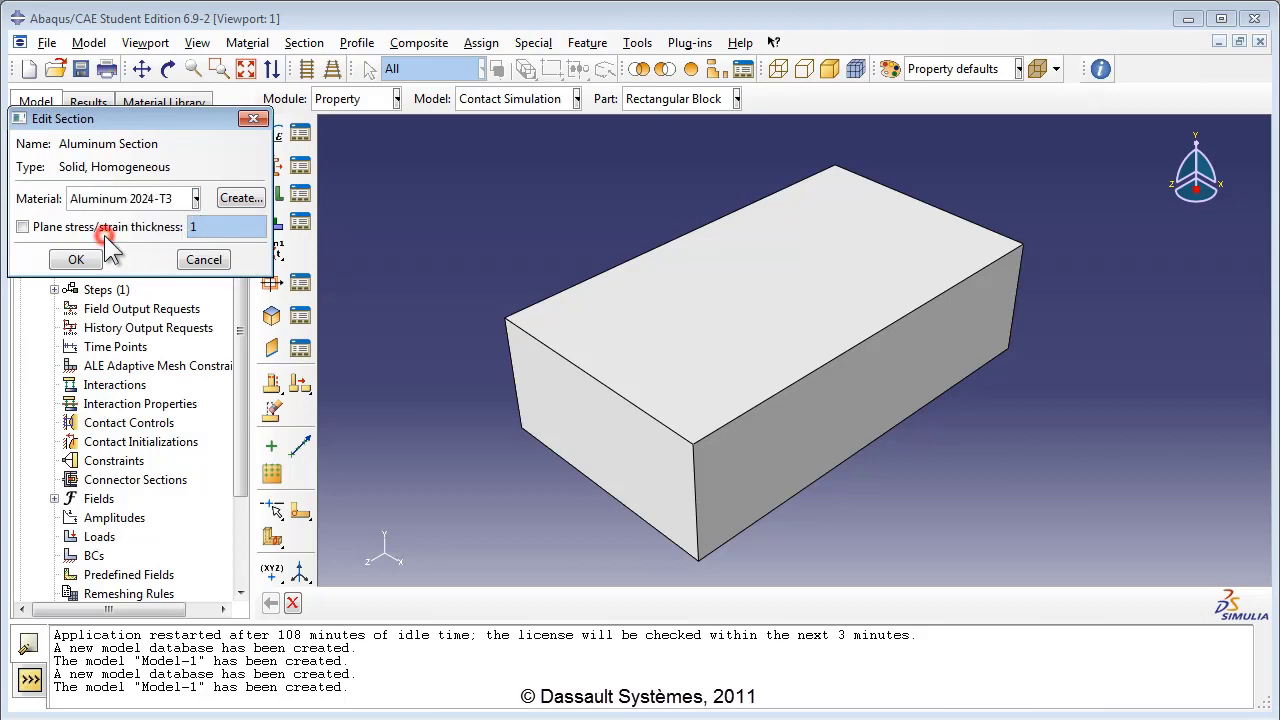
pyautogui.click(76, 259)
pyautogui.click(54, 232)
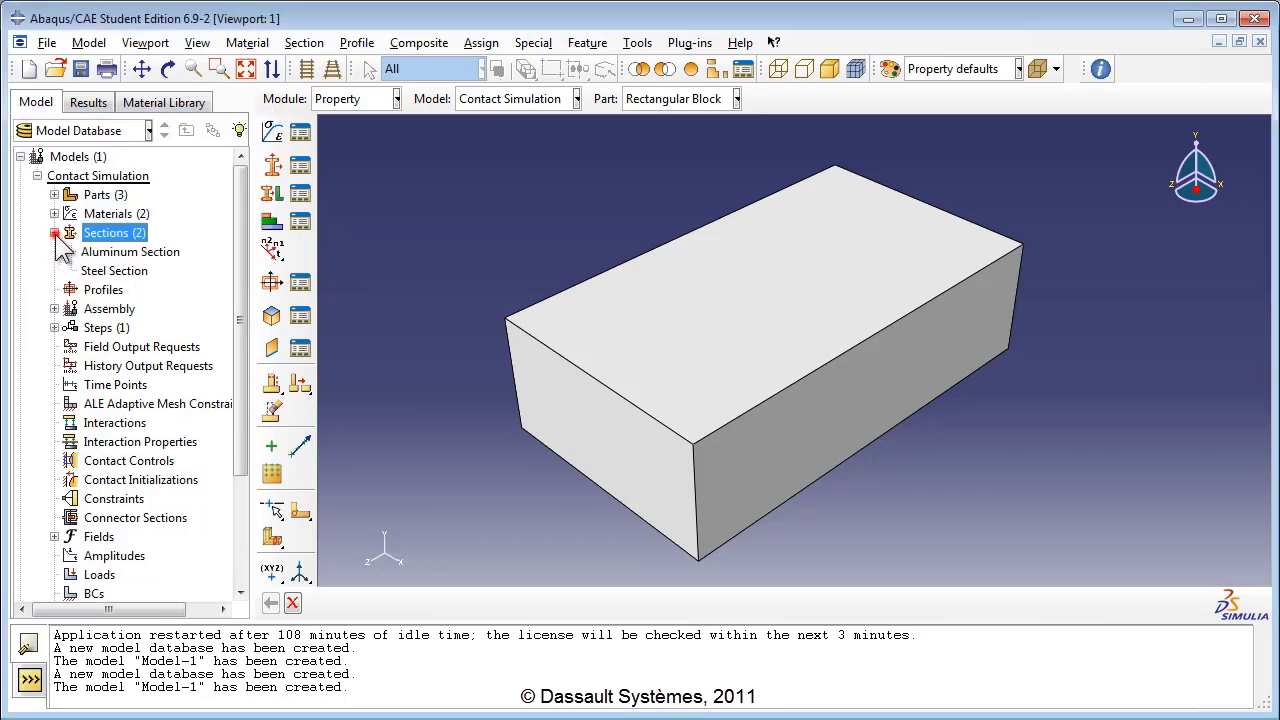
pyautogui.click(113, 254)
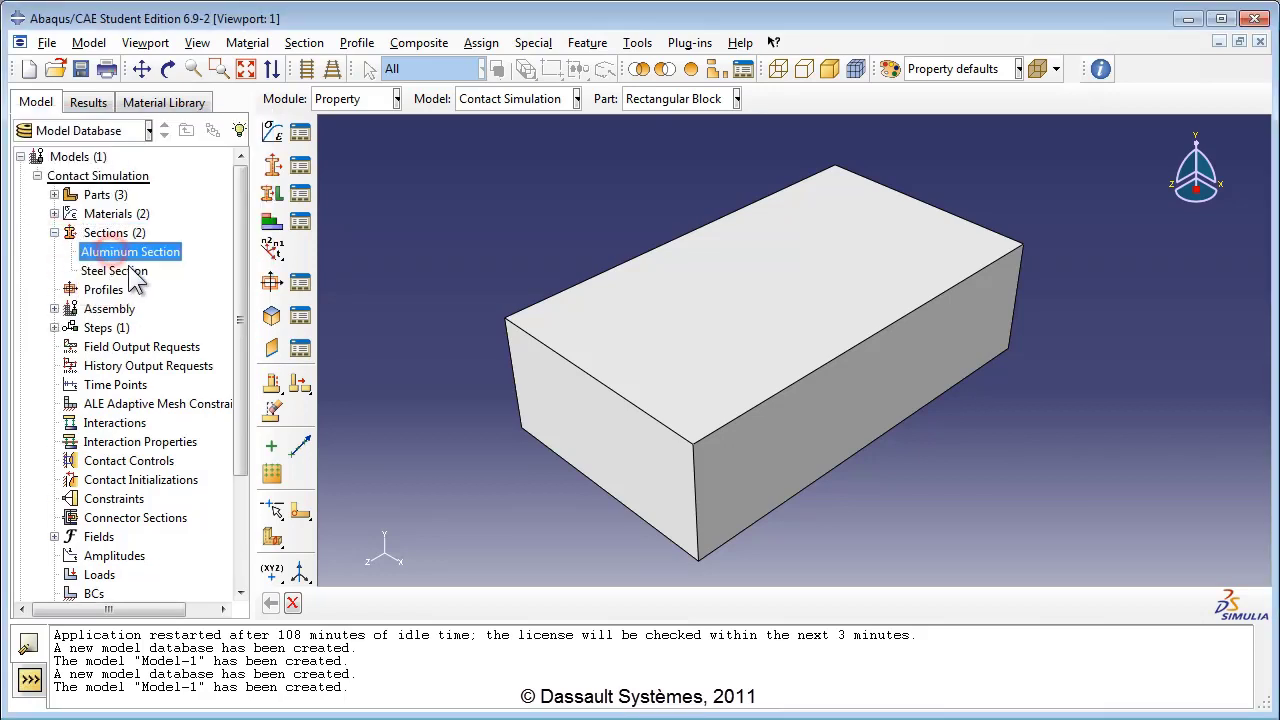
pyautogui.click(118, 272)
pyautogui.click(54, 232)
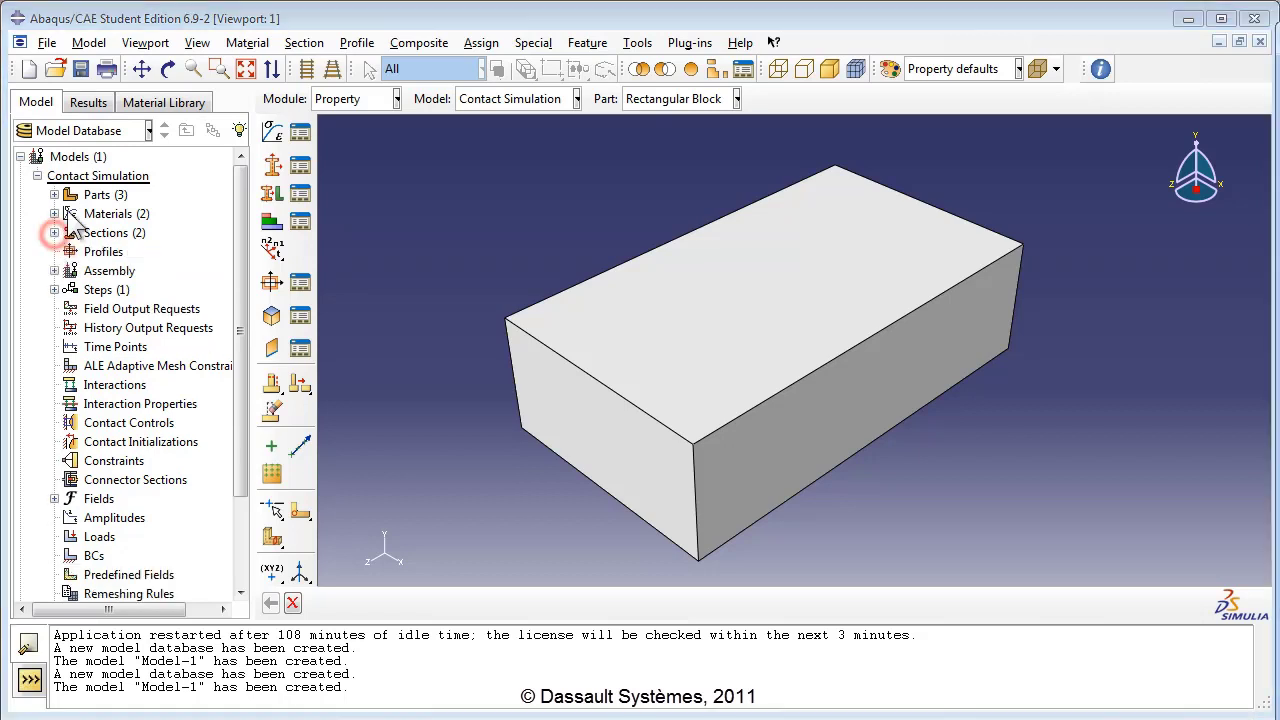
# Assign the Steel Section to the whole Curved Block part
pyautogui.click(54, 194)
pyautogui.click(71, 214)
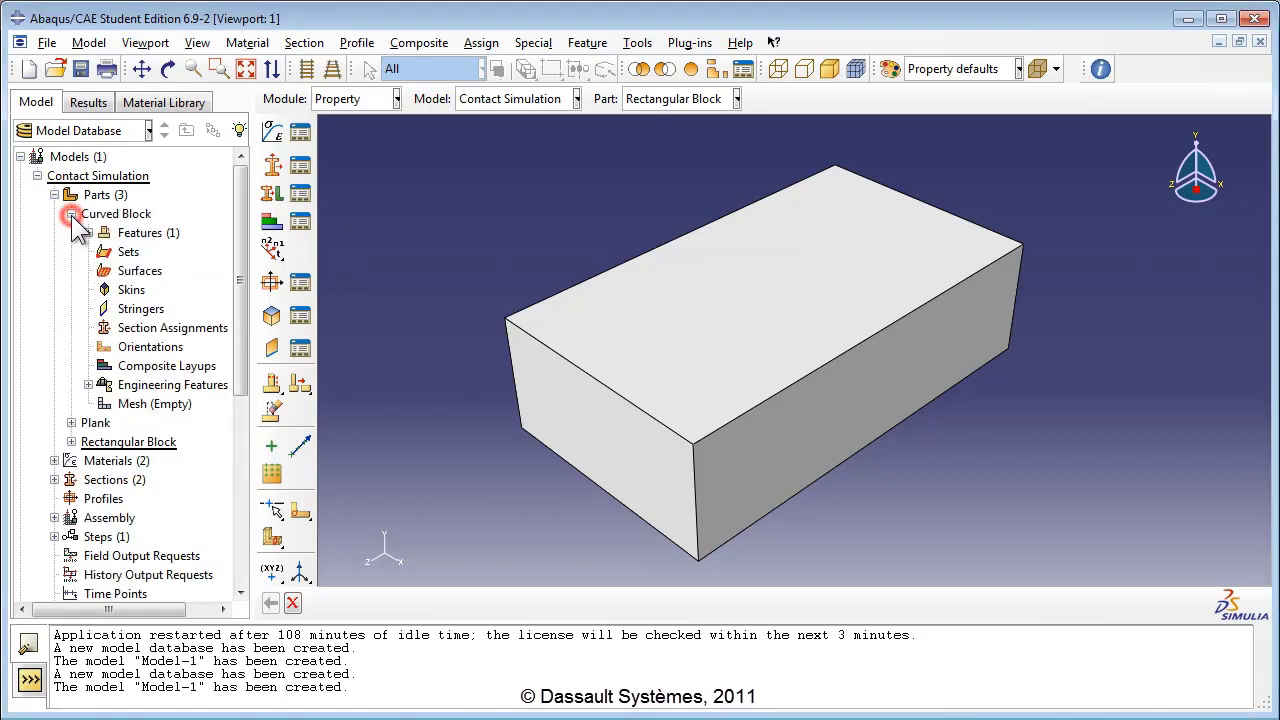
pyautogui.click(151, 328)
pyautogui.doubleClick(151, 328)
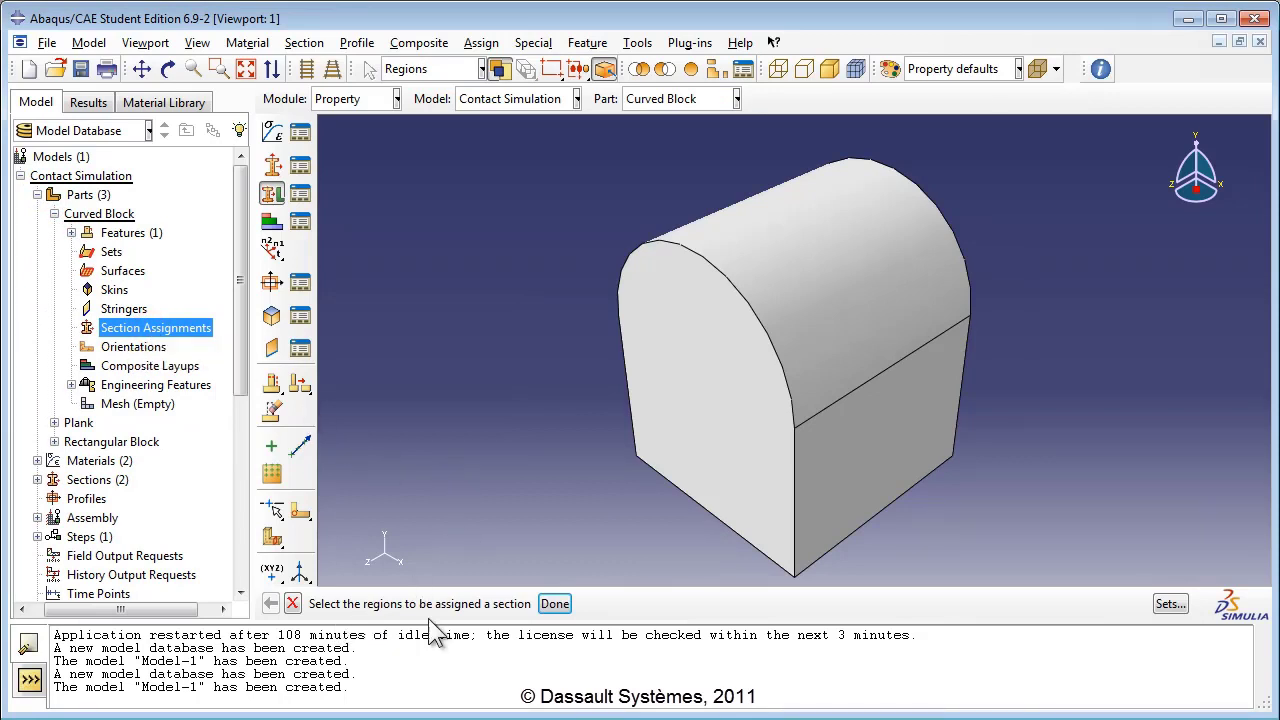
pyautogui.moveTo(511, 146); pyautogui.dragTo(1050, 578)
pyautogui.click(555, 603)
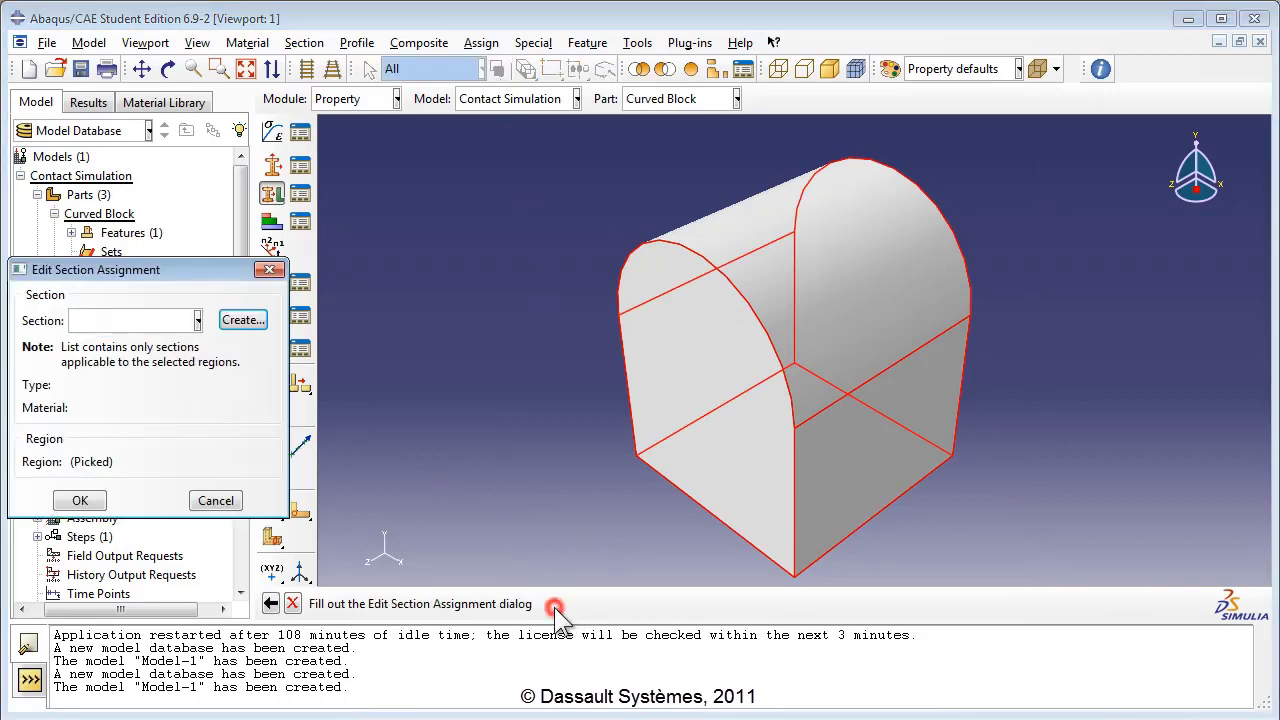
pyautogui.click(155, 320)
pyautogui.click(151, 361)
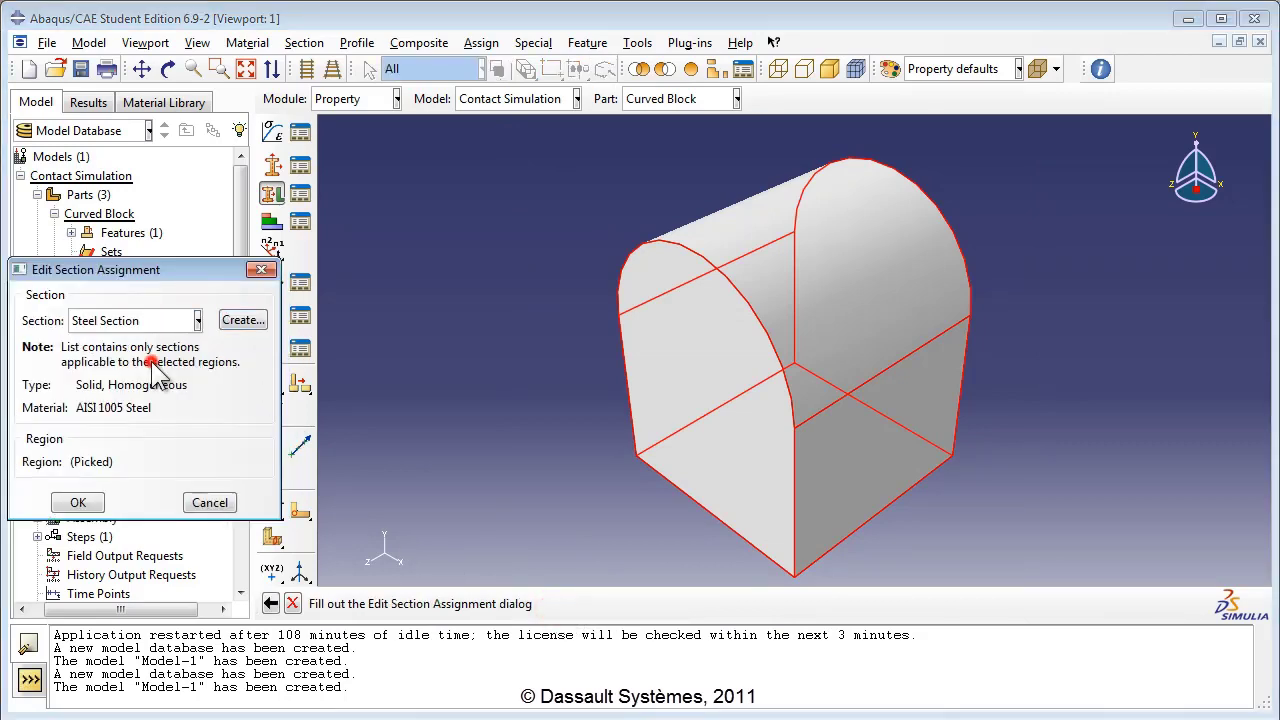
pyautogui.click(80, 500)
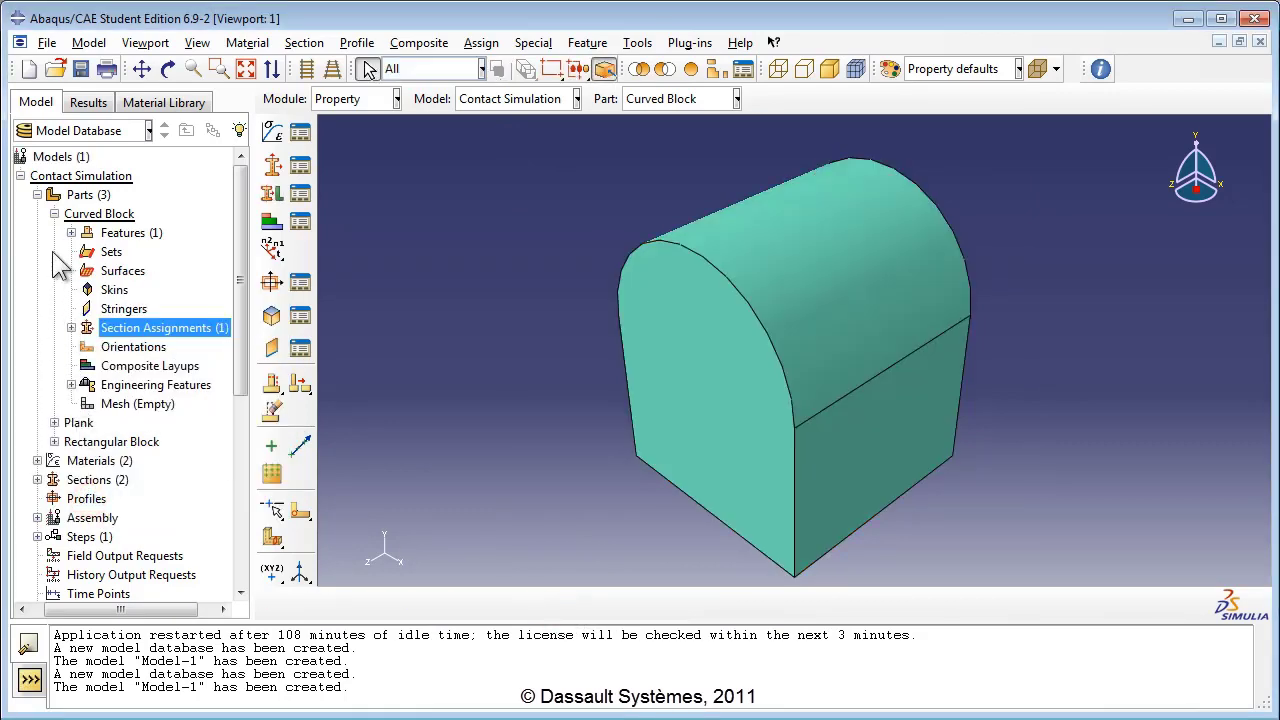
# Assign the Aluminum Section to the whole Plank part
pyautogui.click(54, 214)
pyautogui.click(55, 233)
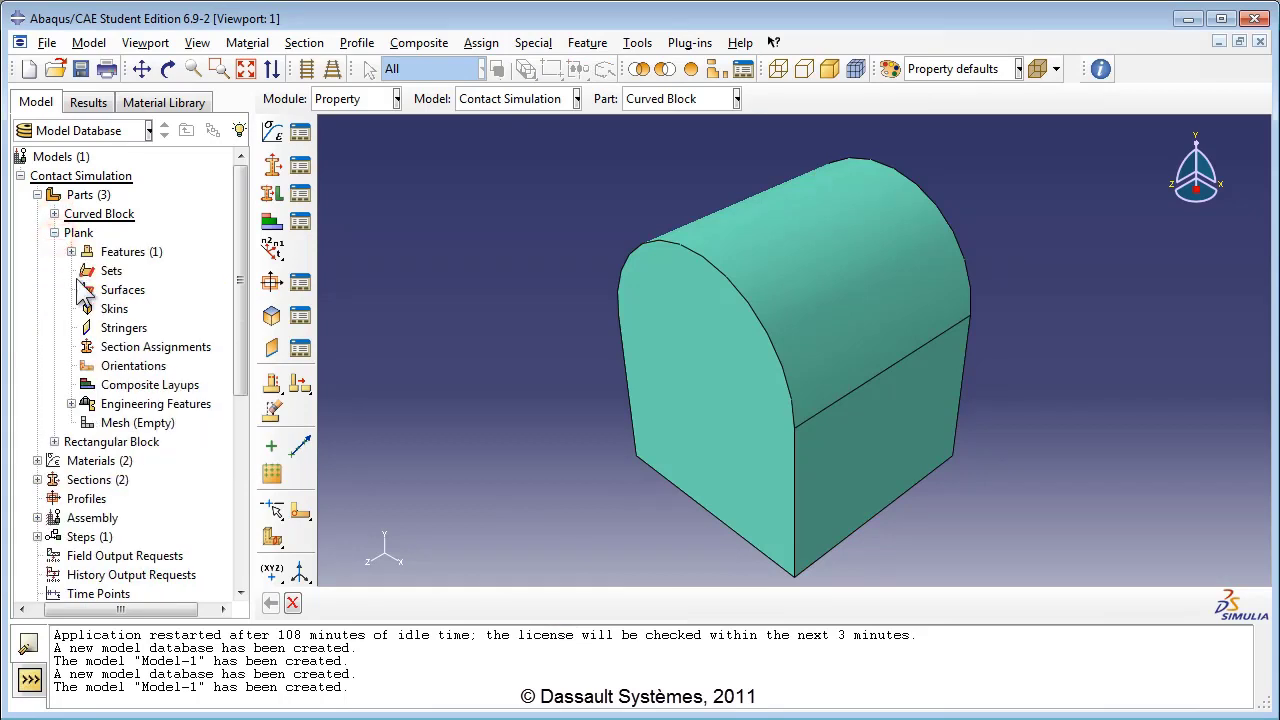
pyautogui.doubleClick(125, 350)
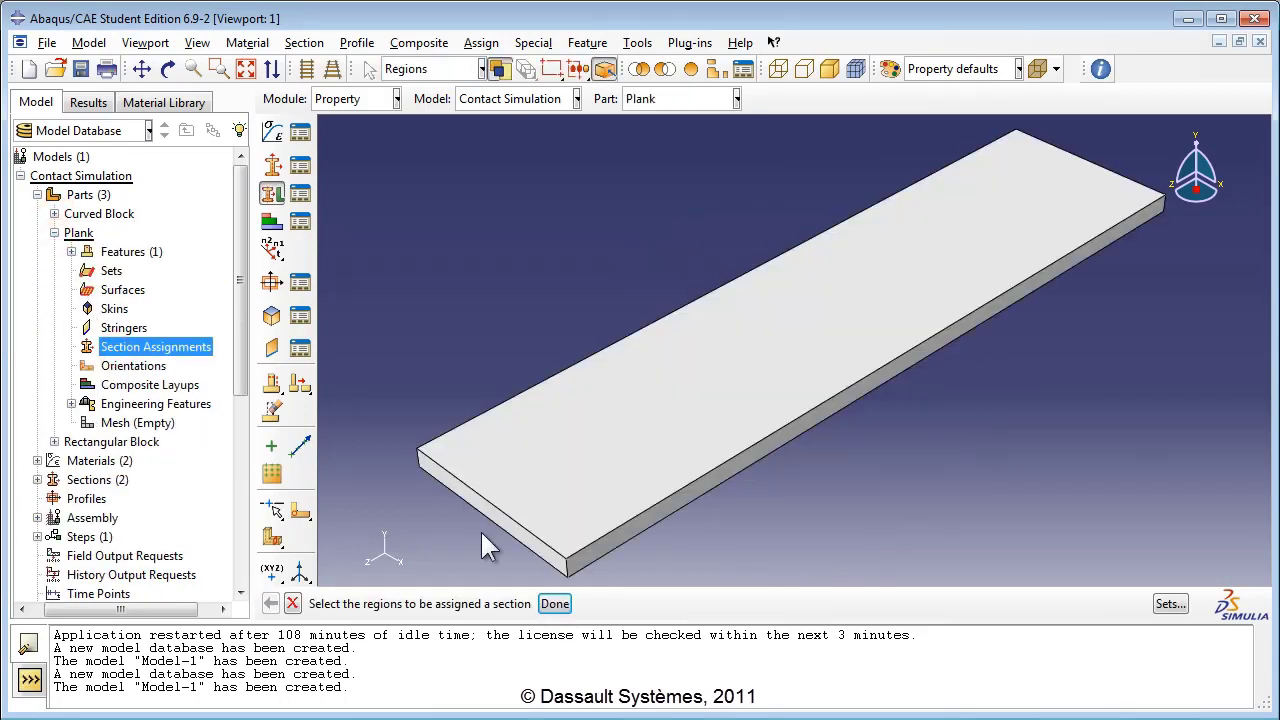
pyautogui.scroll(-2, 535, 420)
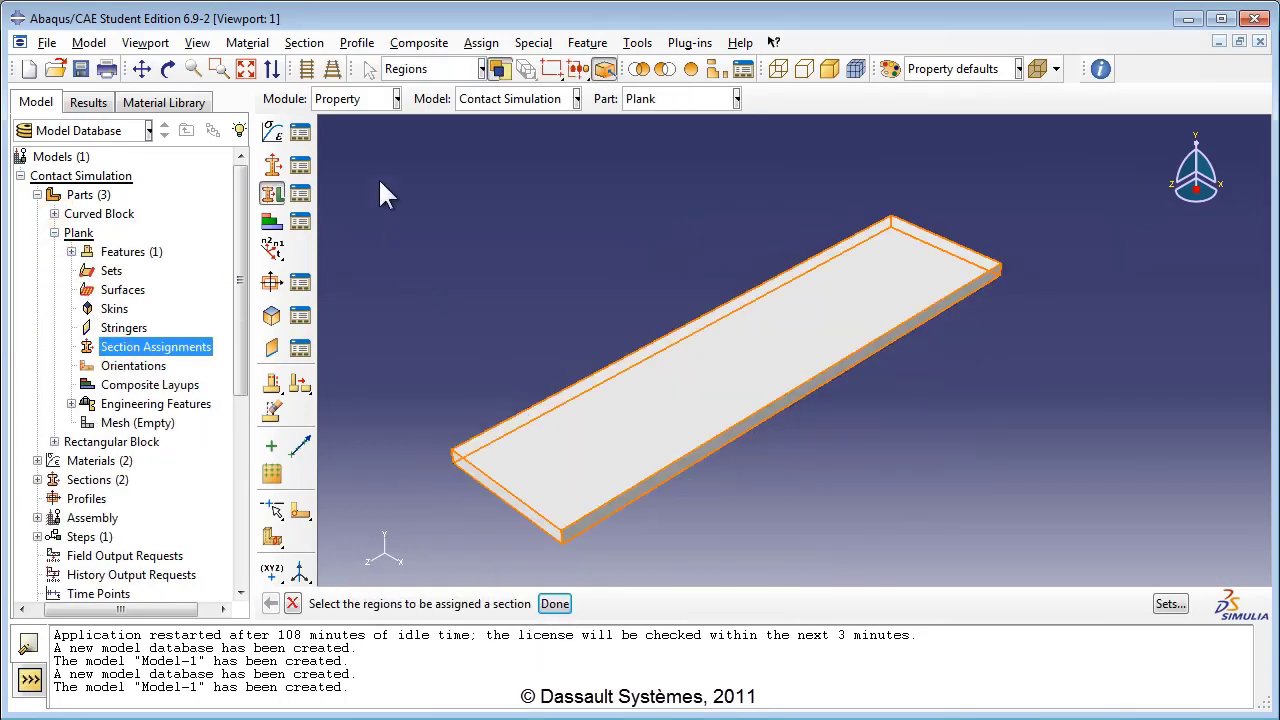
pyautogui.moveTo(379, 182); pyautogui.dragTo(1074, 549)
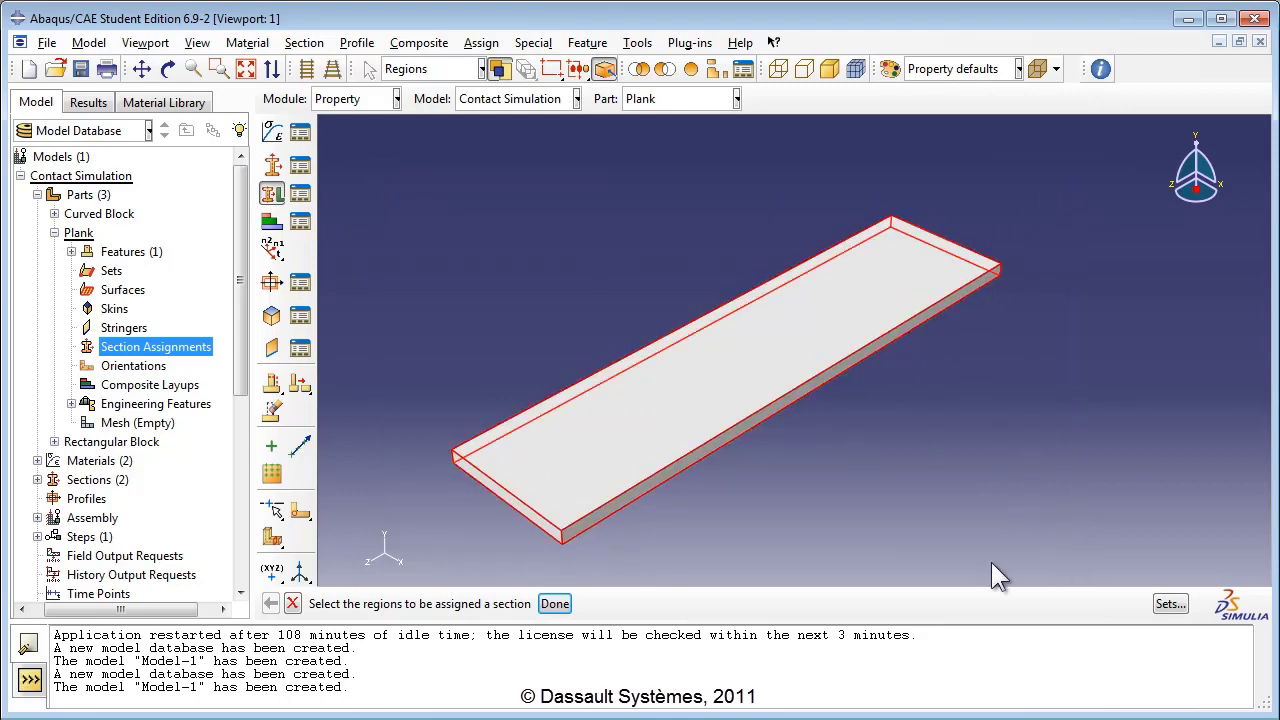
pyautogui.click(554, 604)
pyautogui.click(160, 322)
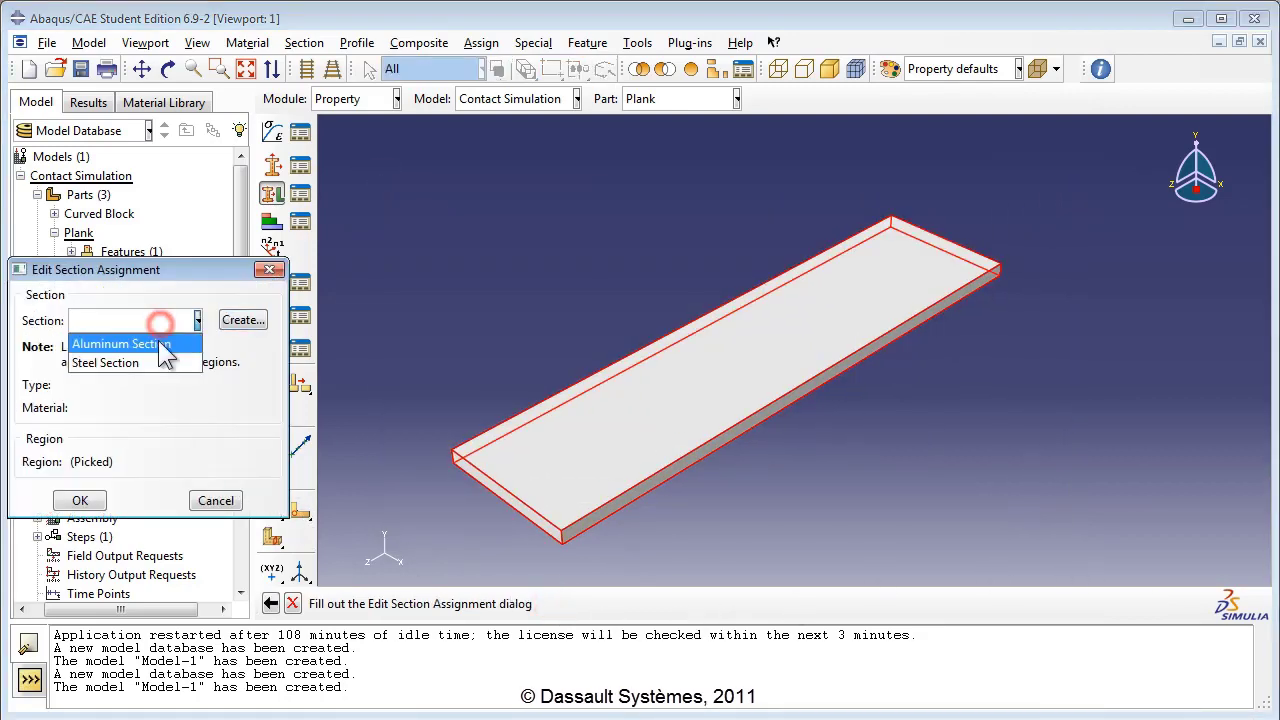
pyautogui.click(159, 344)
pyautogui.click(80, 501)
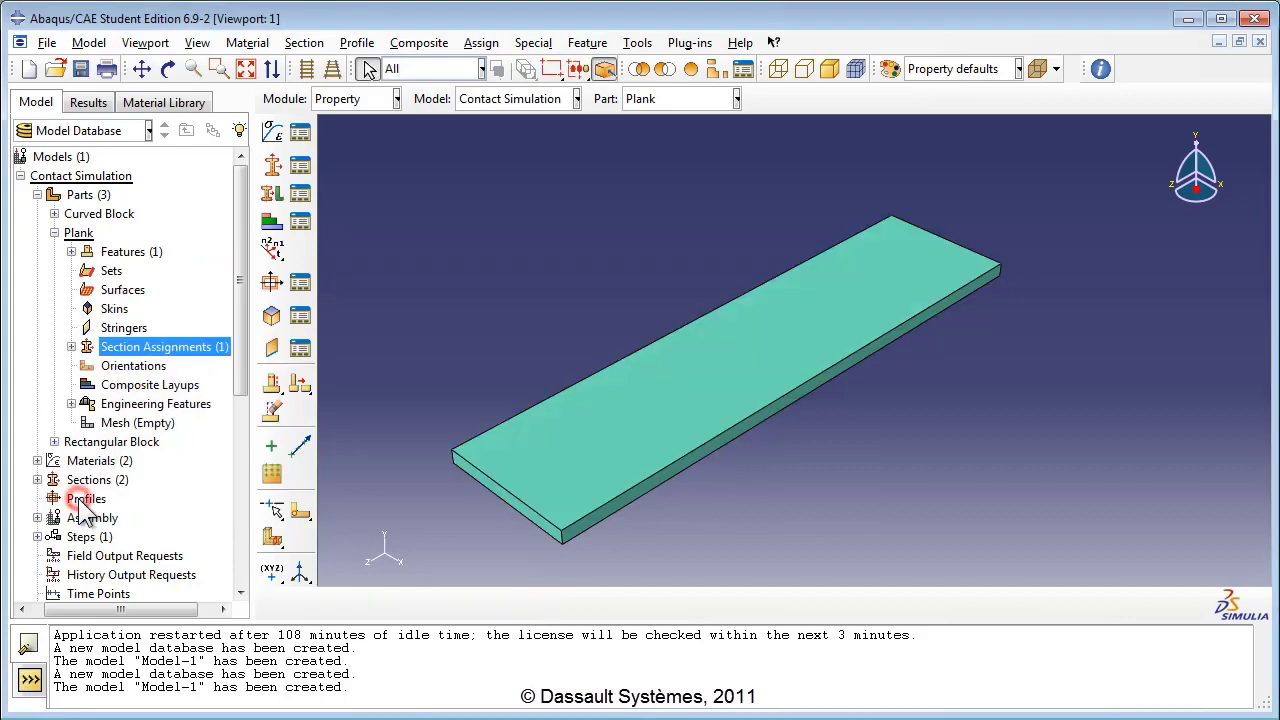
# Assign the Steel Section to the whole Rectangular Block part
pyautogui.click(54, 233)
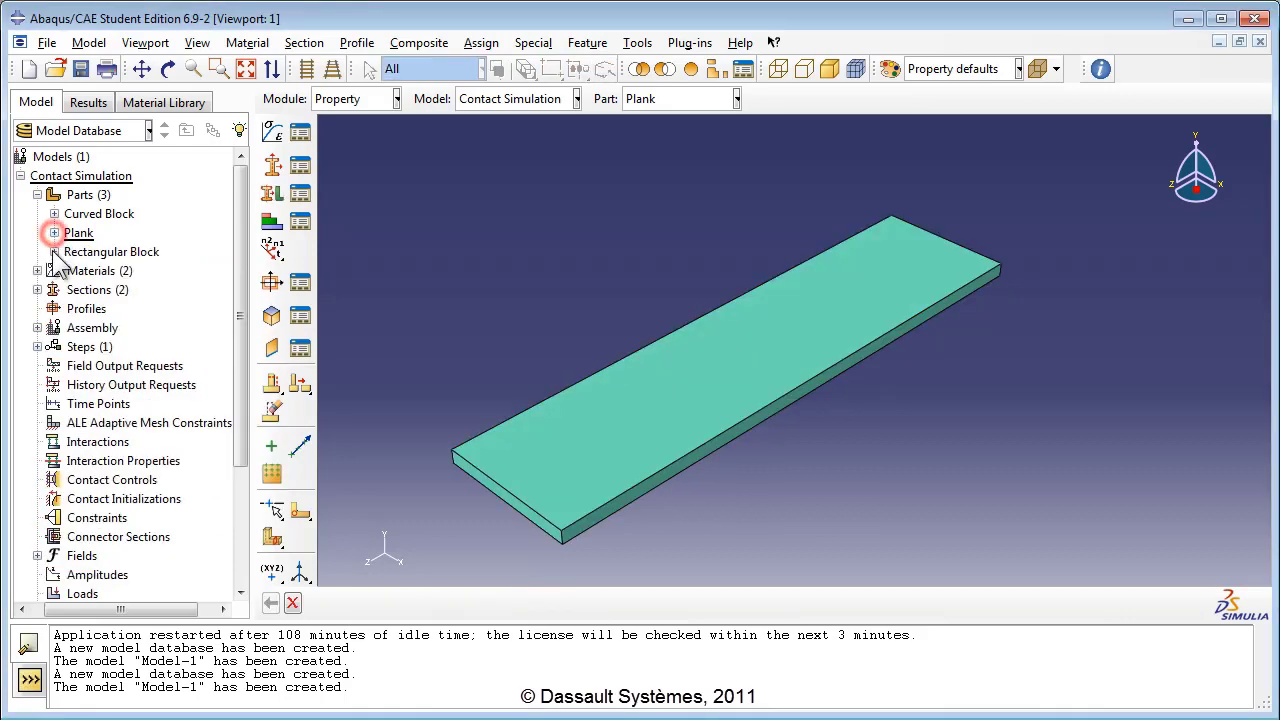
pyautogui.click(54, 251)
pyautogui.doubleClick(132, 365)
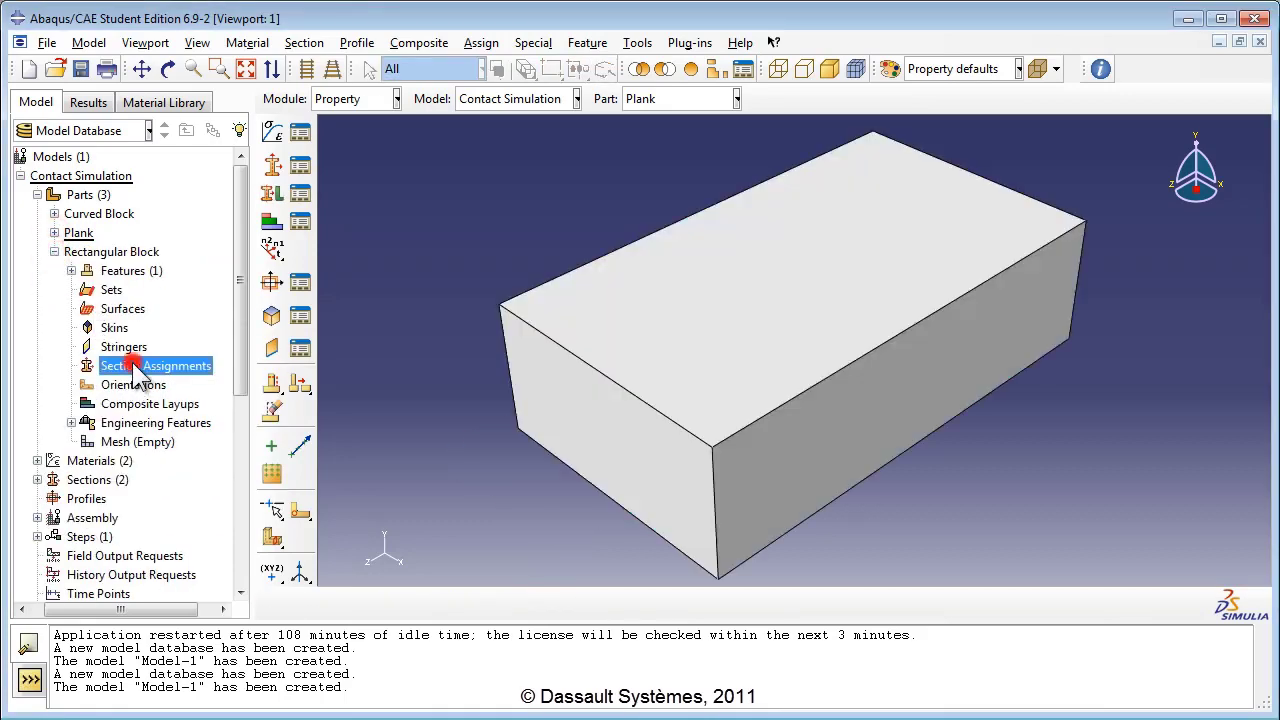
pyautogui.moveTo(424, 133); pyautogui.dragTo(1190, 566)
pyautogui.click(560, 604)
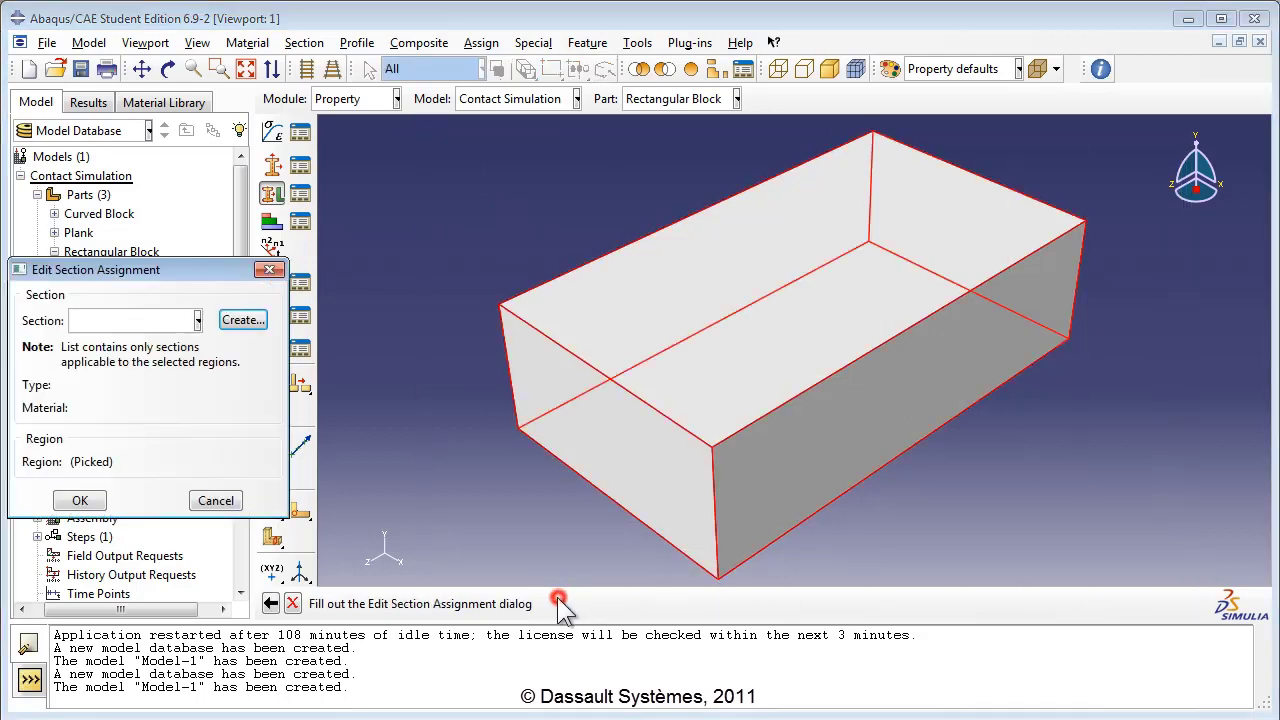
pyautogui.click(182, 320)
pyautogui.click(165, 363)
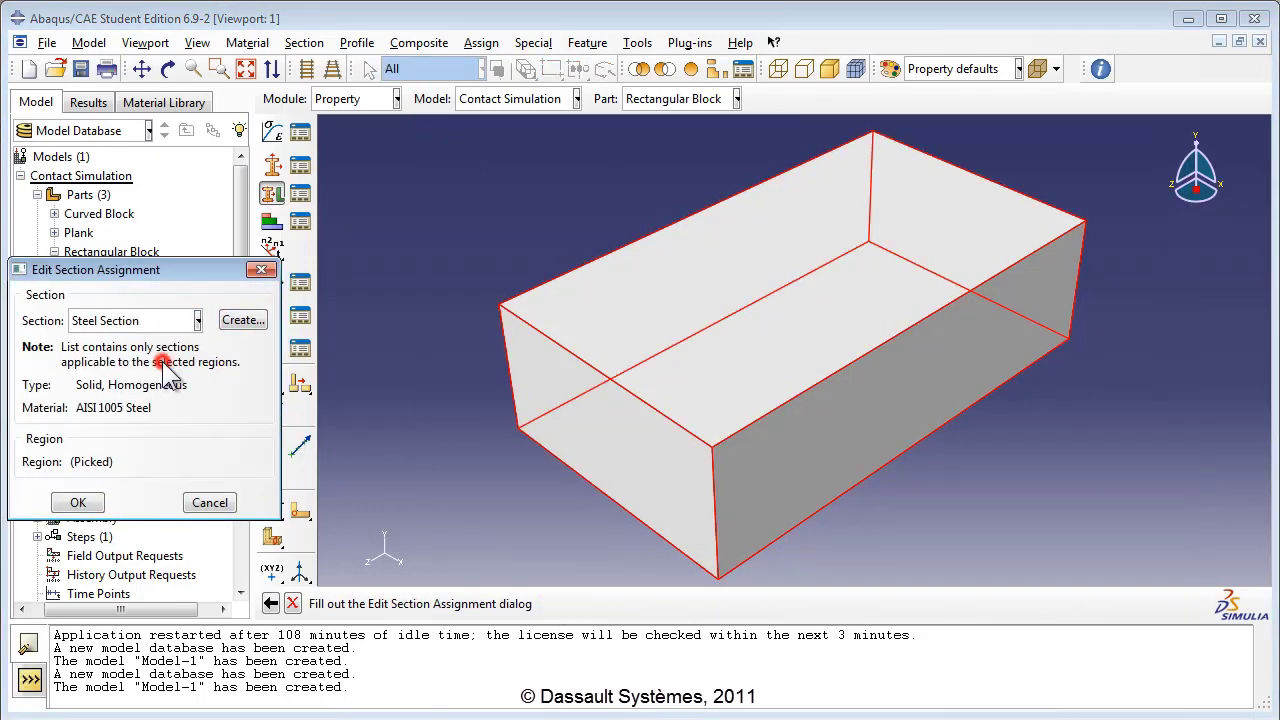
pyautogui.click(82, 500)
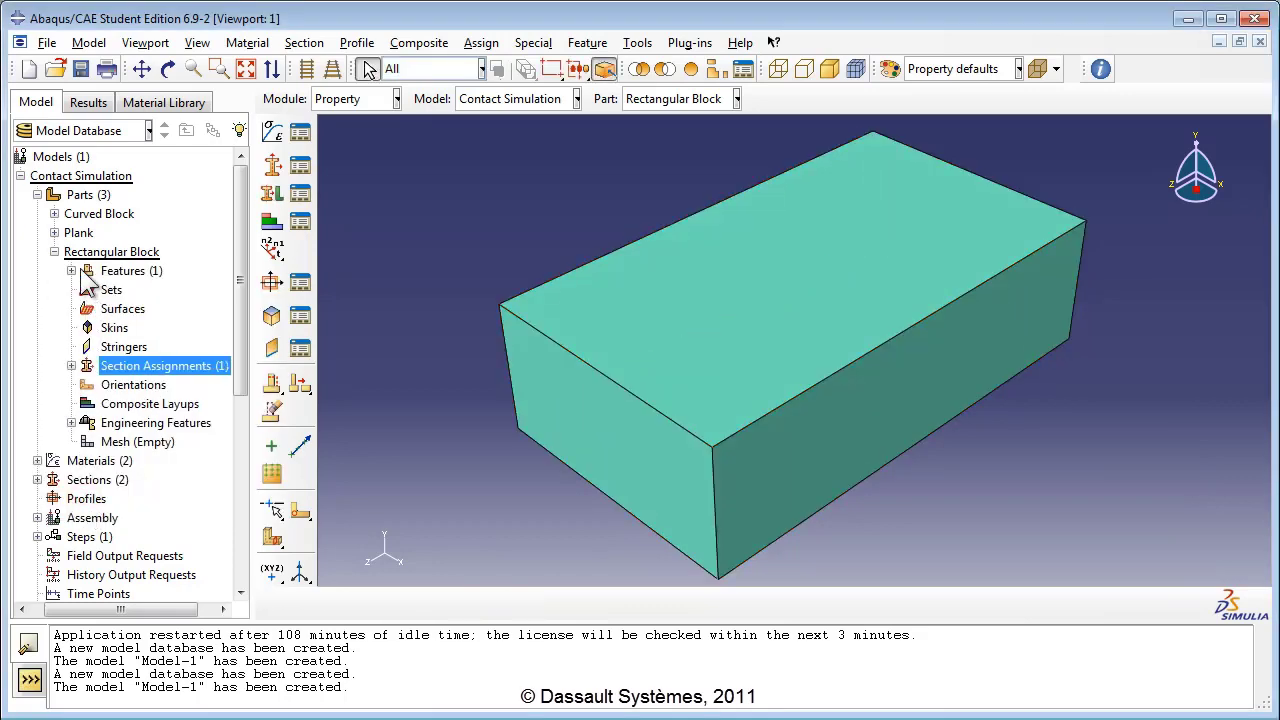
pyautogui.click(54, 251)
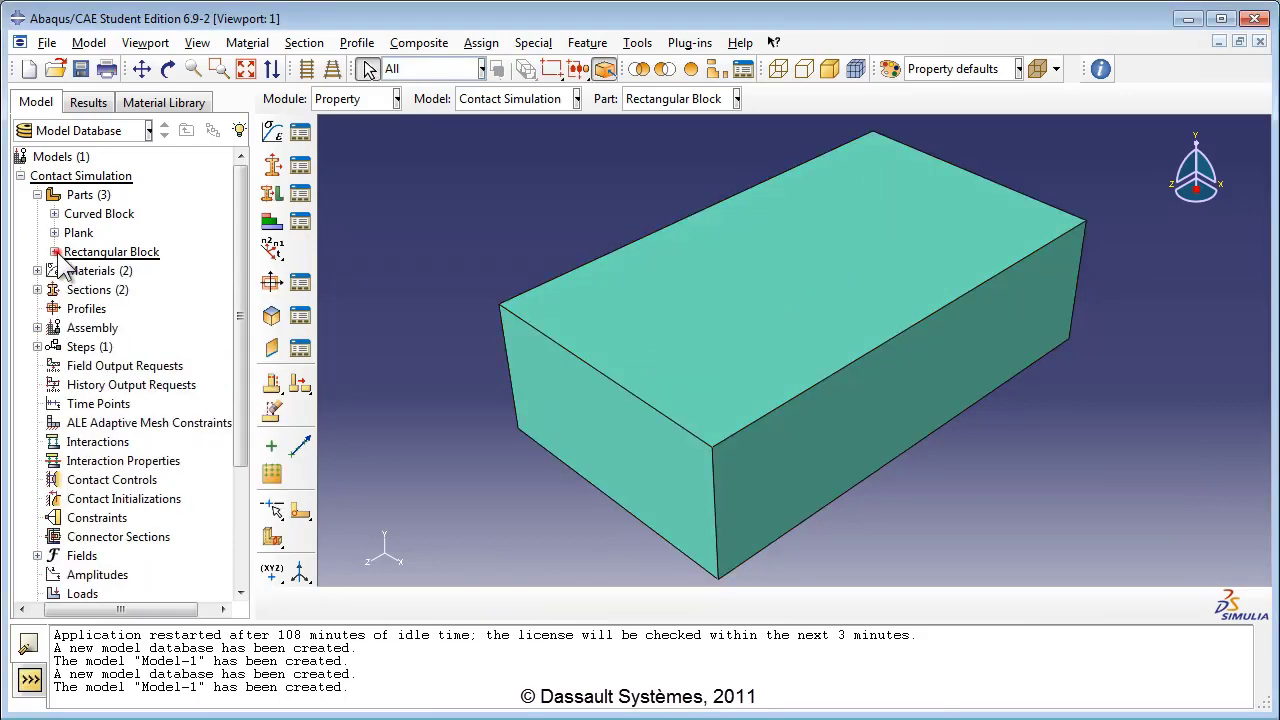
# Create a dependent instance of the Plank part in the assembly
pyautogui.click(93, 327)
pyautogui.click(38, 328)
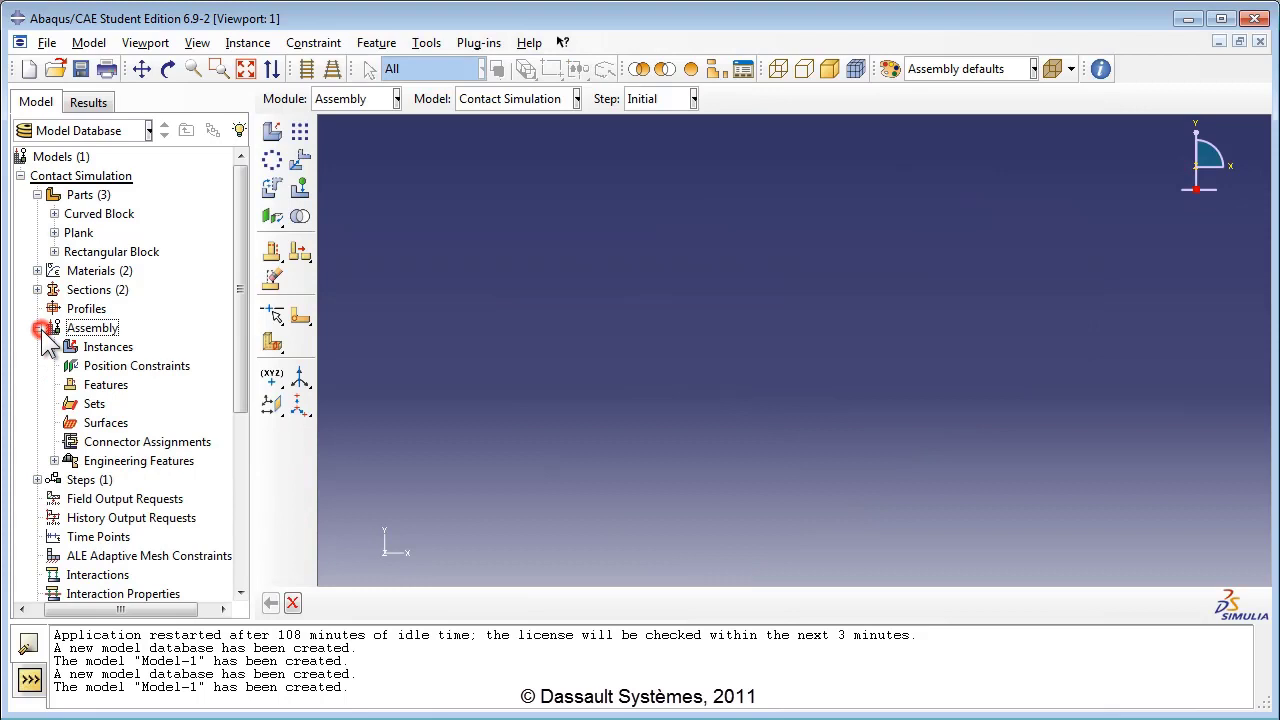
pyautogui.doubleClick(106, 347)
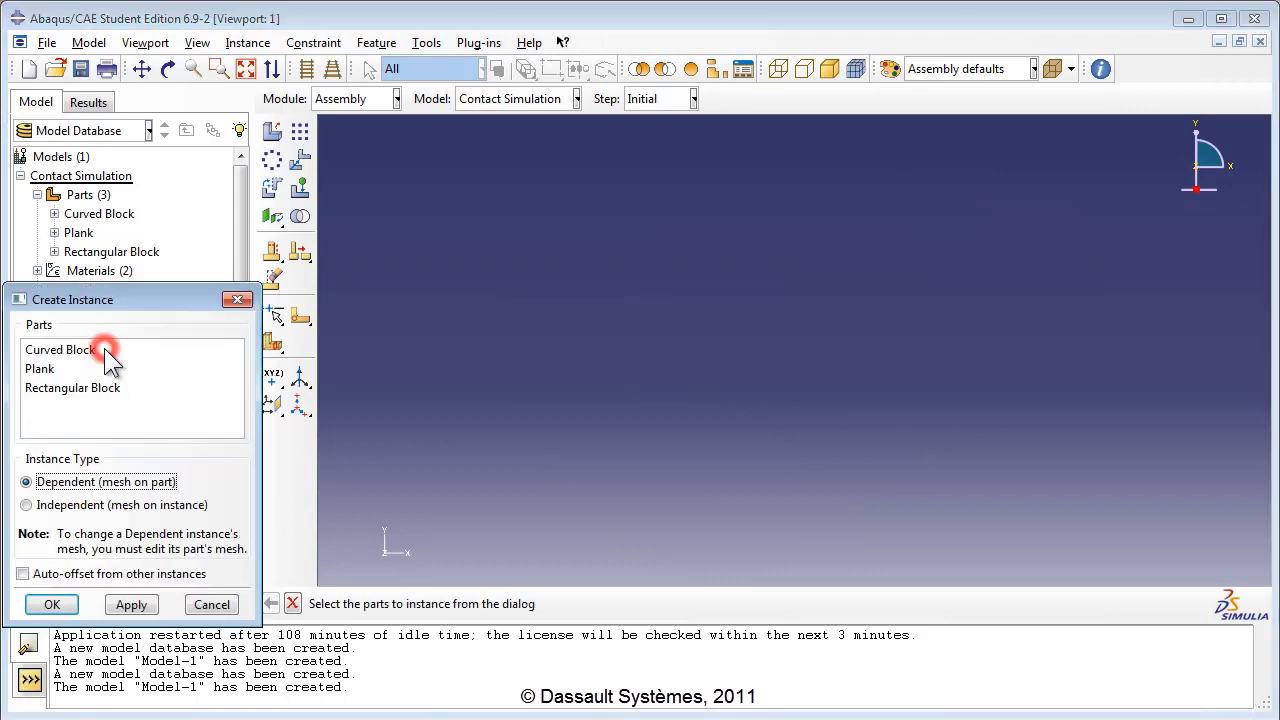
pyautogui.click(54, 368)
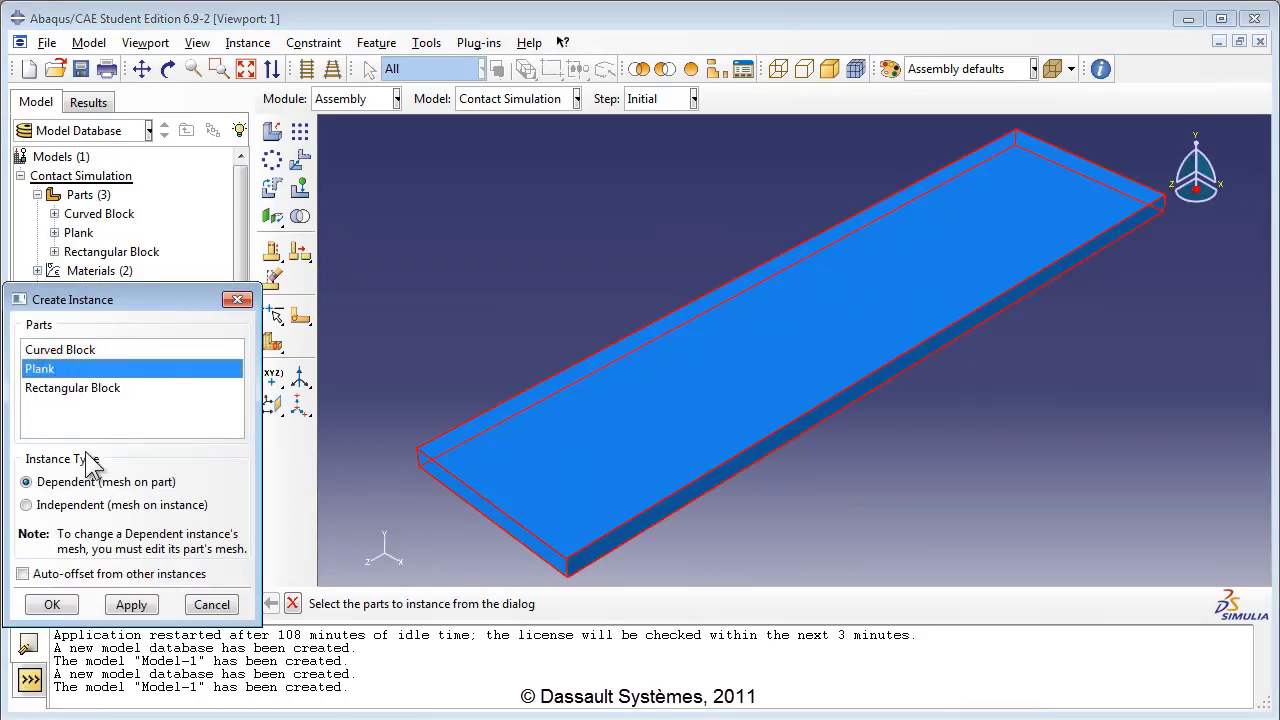
pyautogui.click(50, 600)
pyautogui.click(52, 605)
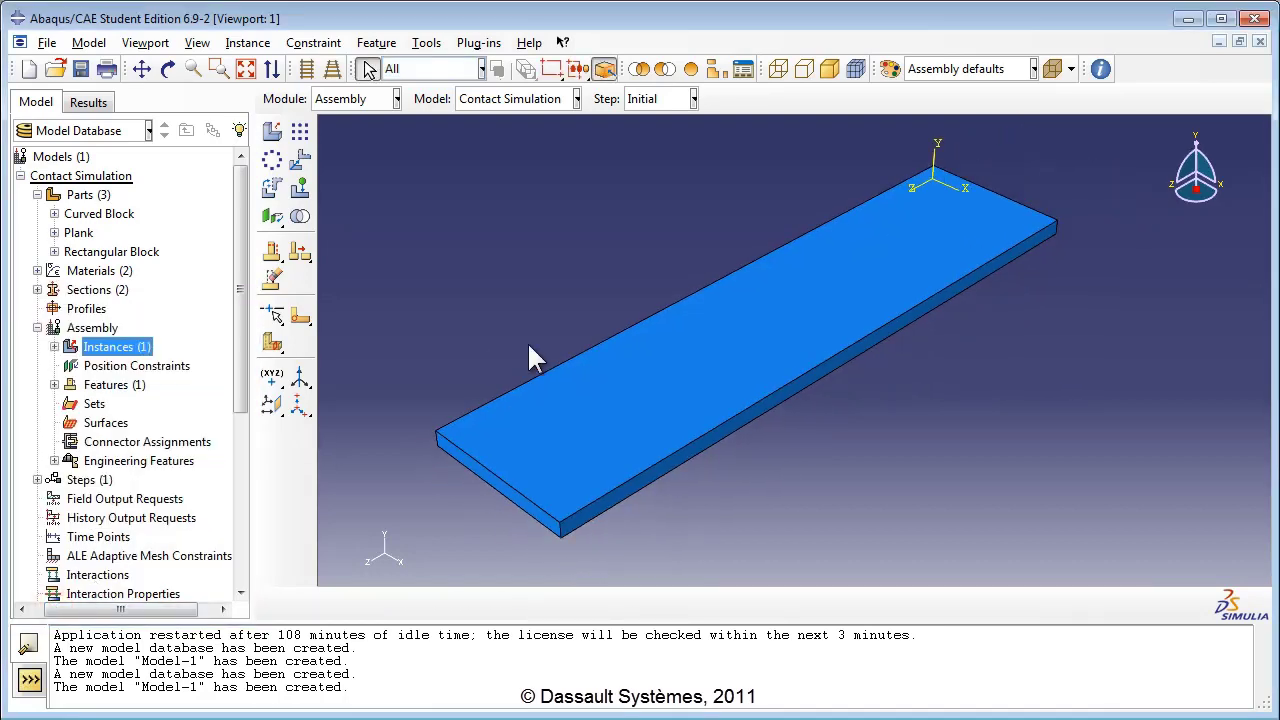
# Add a dependent instance of the Curved Block to the assembly, auto-offset from other instances
pyautogui.doubleClick(134, 348)
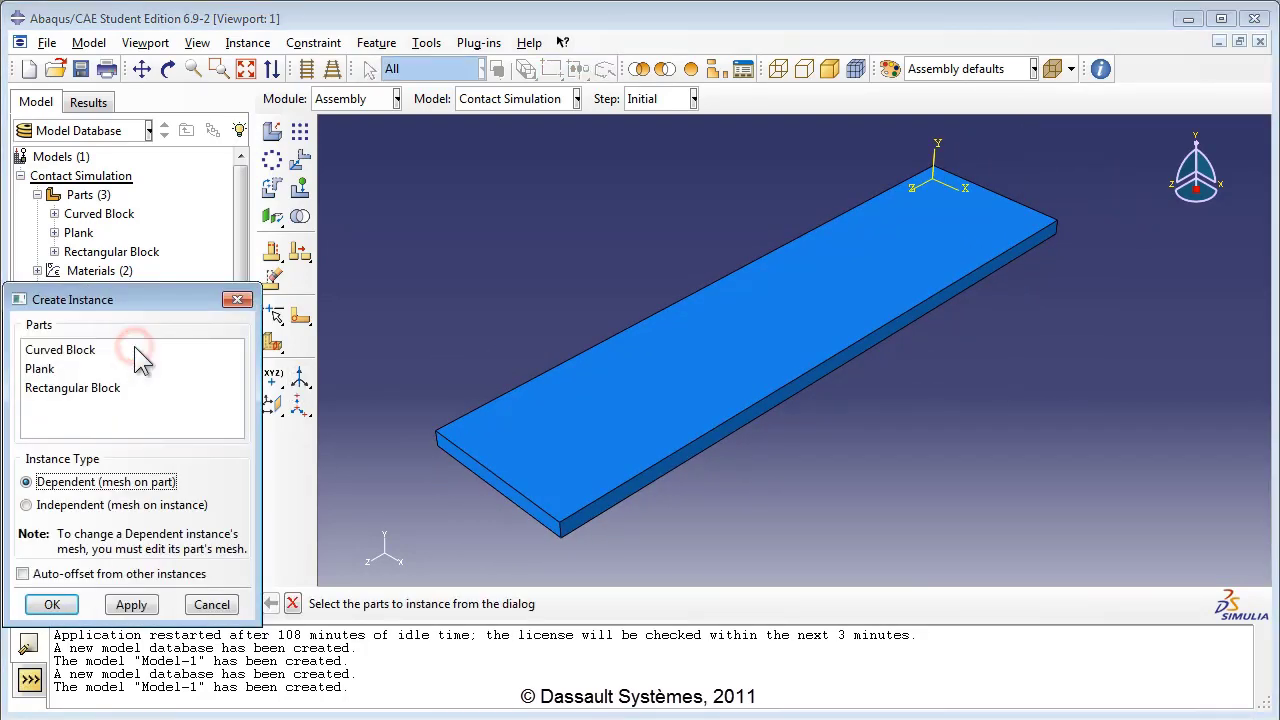
pyautogui.click(134, 348)
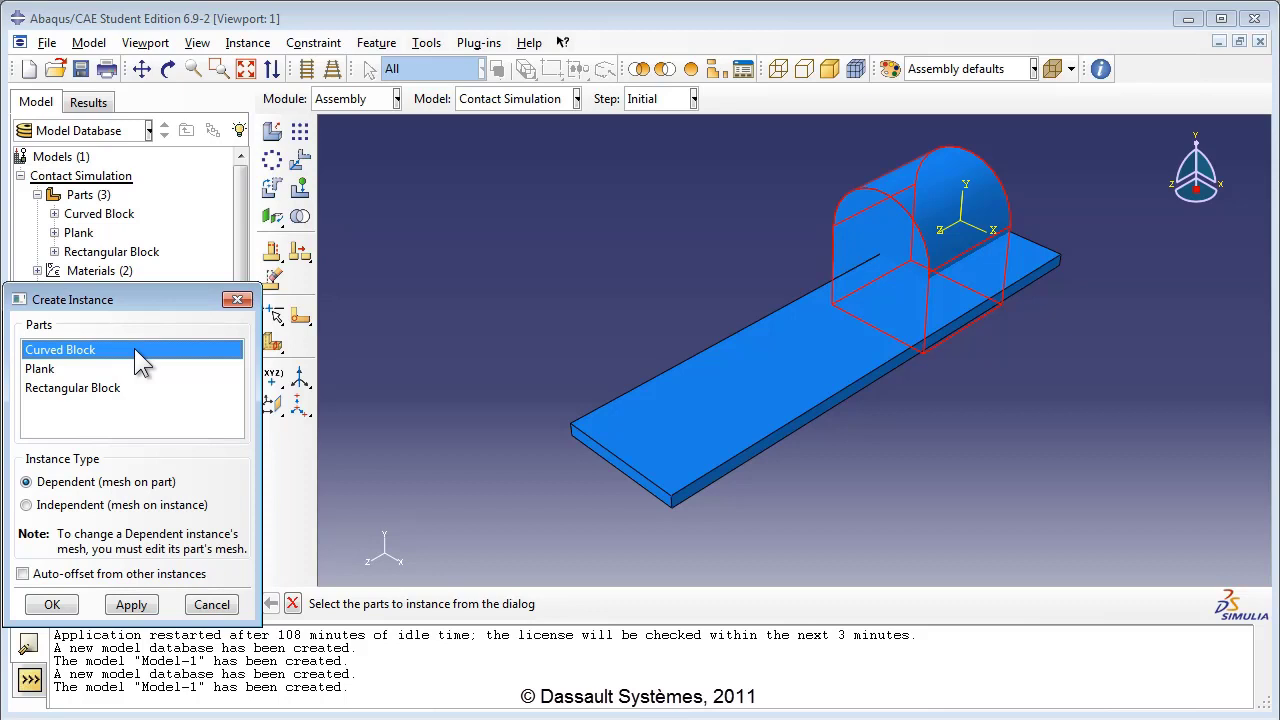
pyautogui.click(45, 576)
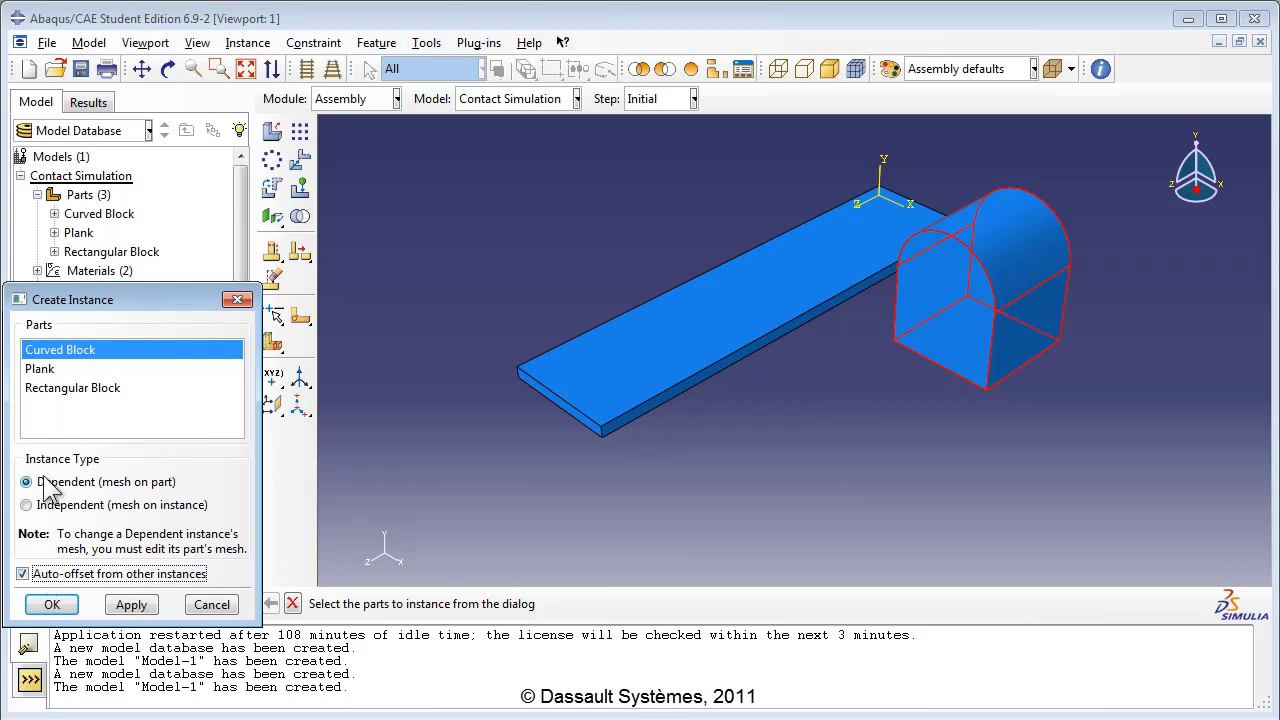
pyautogui.click(52, 605)
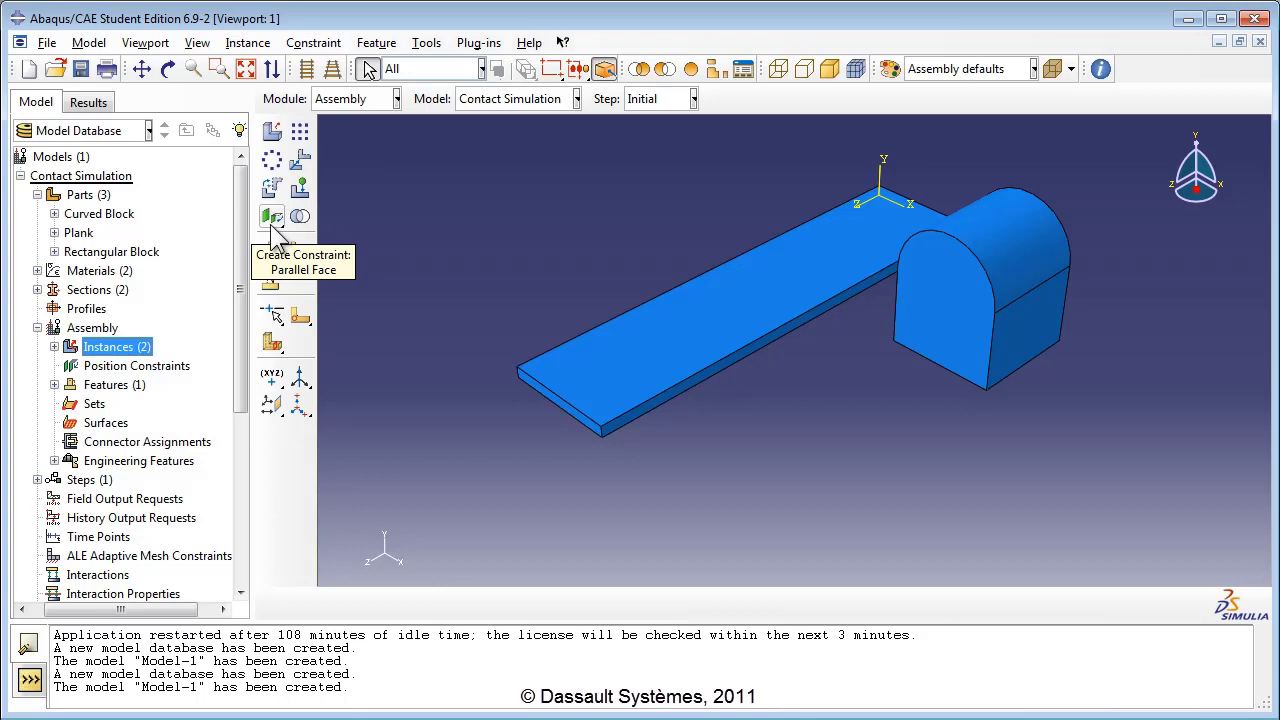
# Constrain the Curved Block's bottom face to the Plank's bottom face with a Face to Face constraint, normals in the same direction, at distance 25
pyautogui.moveTo(270, 226); pyautogui.dragTo(321, 222)
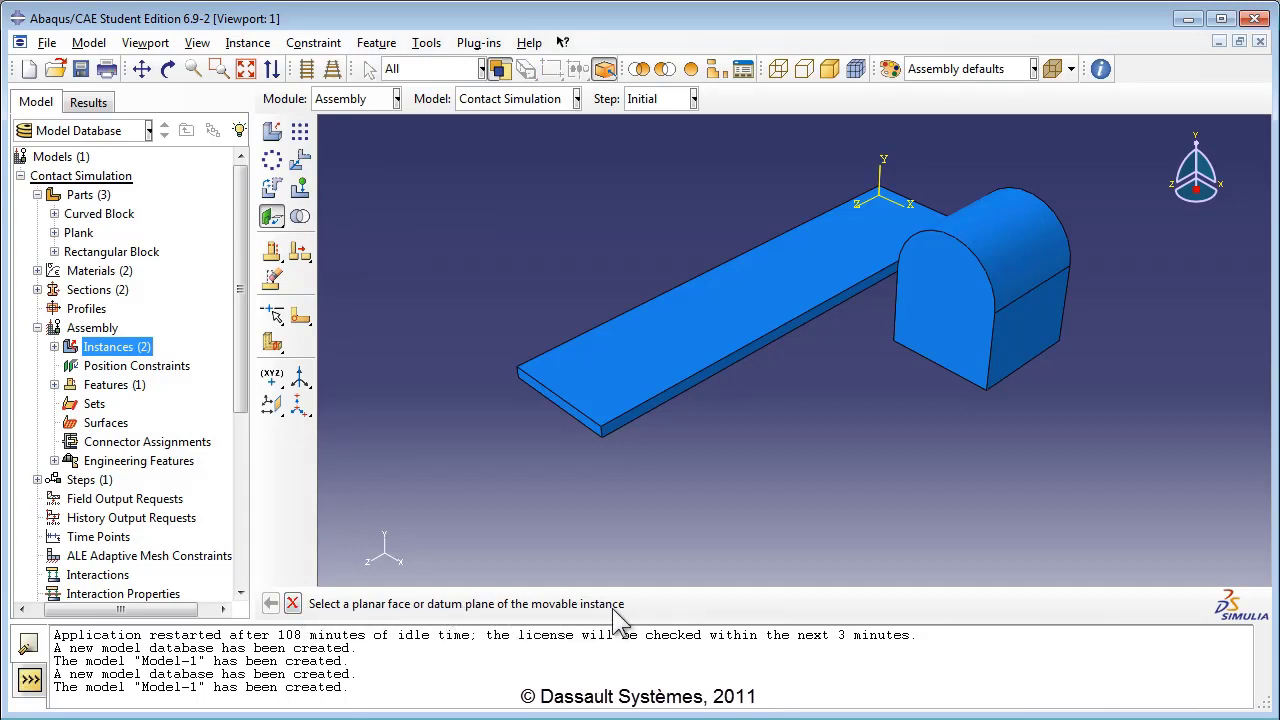
pyautogui.click(167, 68)
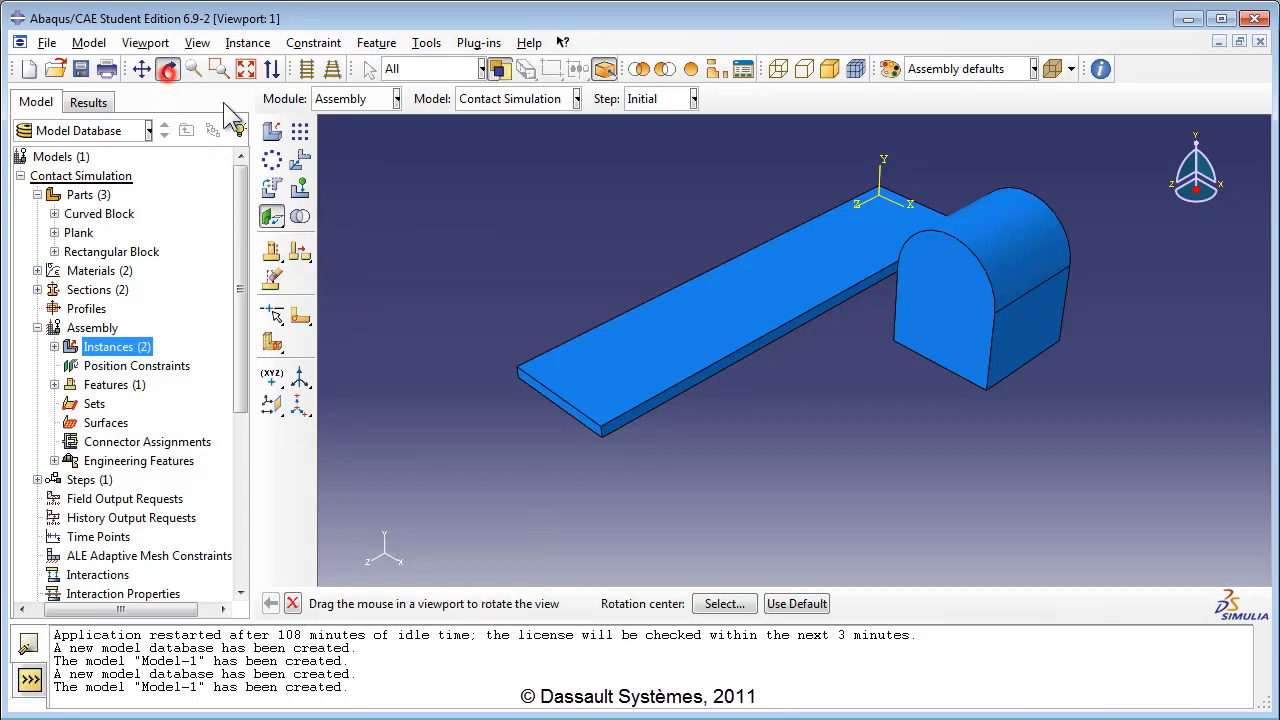
pyautogui.moveTo(867, 415); pyautogui.dragTo(815, 243)
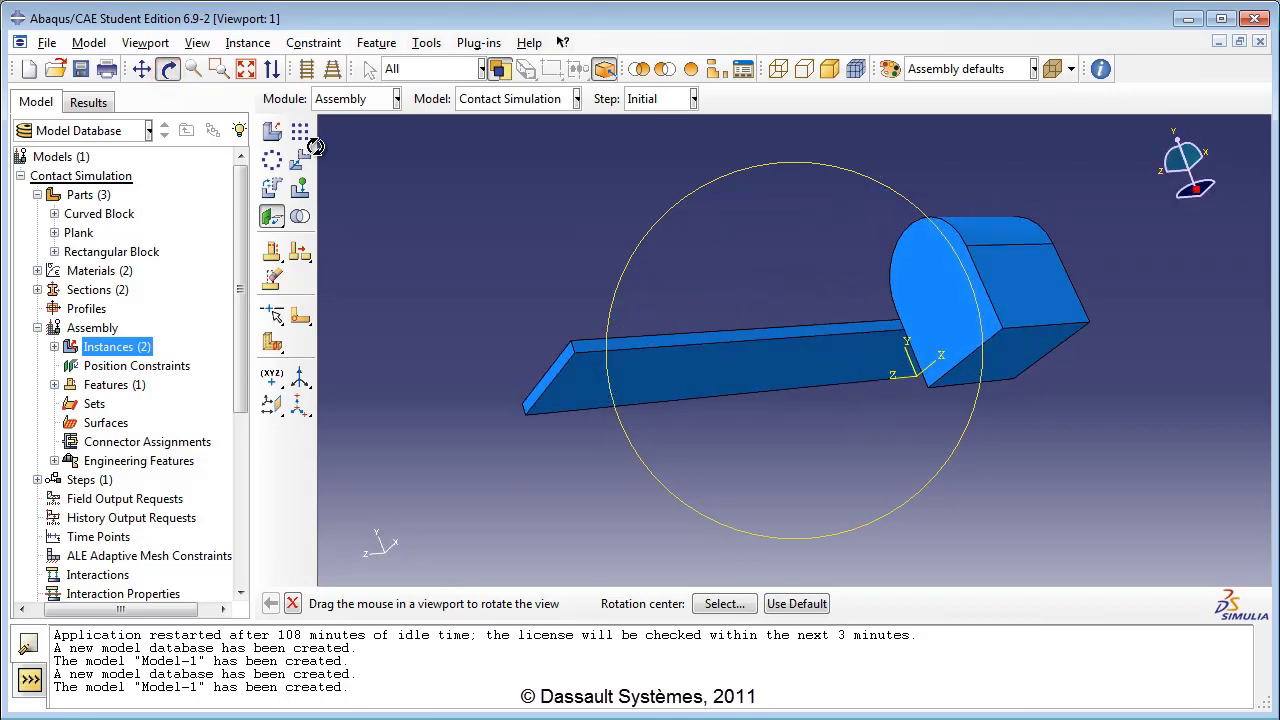
pyautogui.click(170, 70)
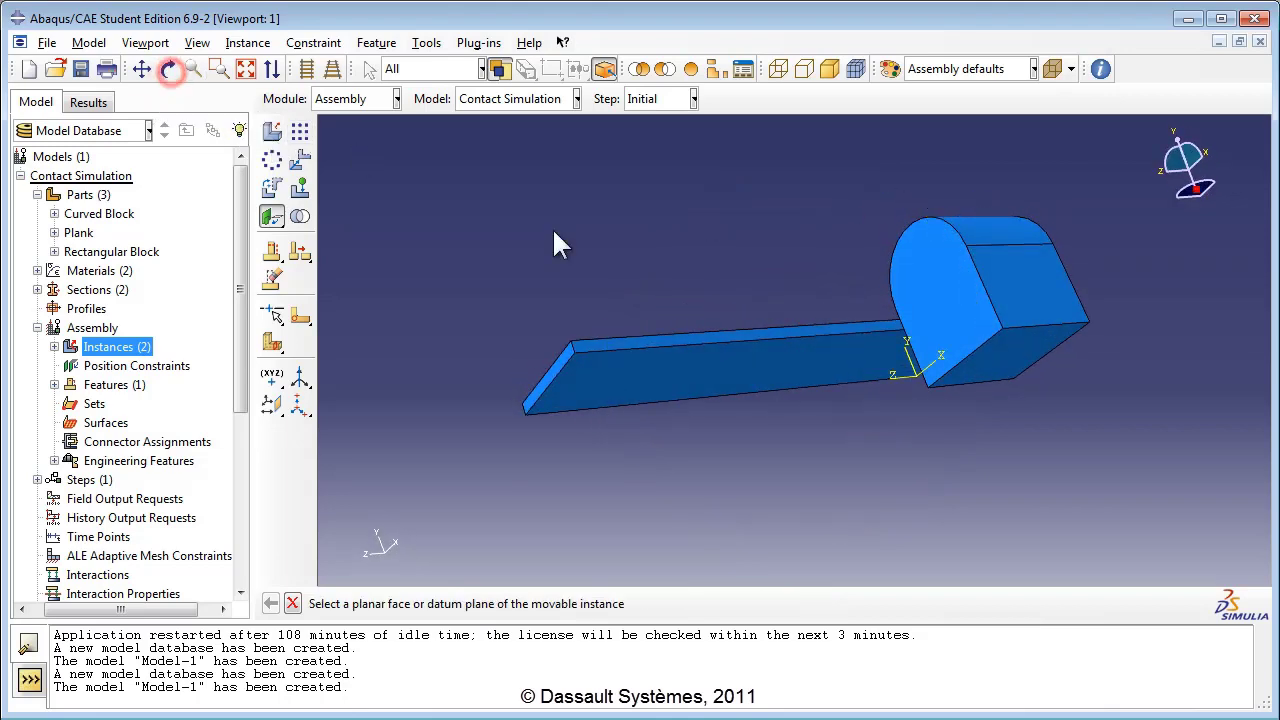
pyautogui.click(987, 364)
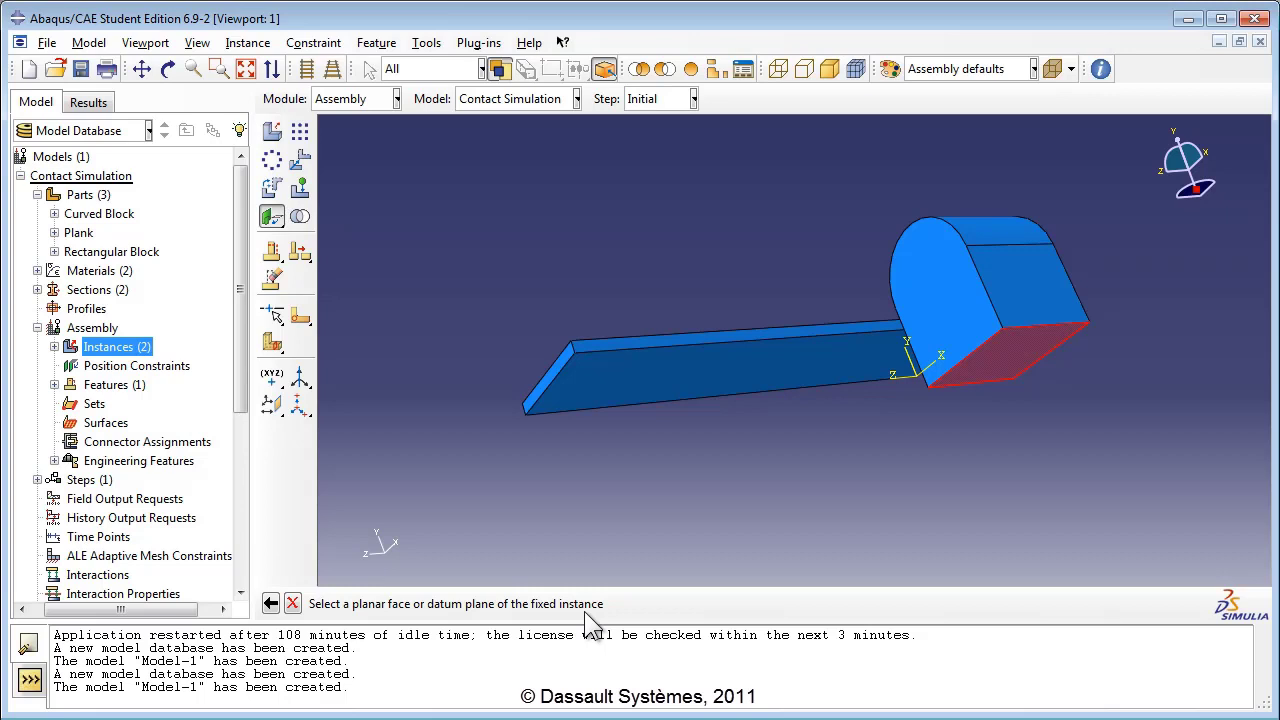
pyautogui.click(767, 378)
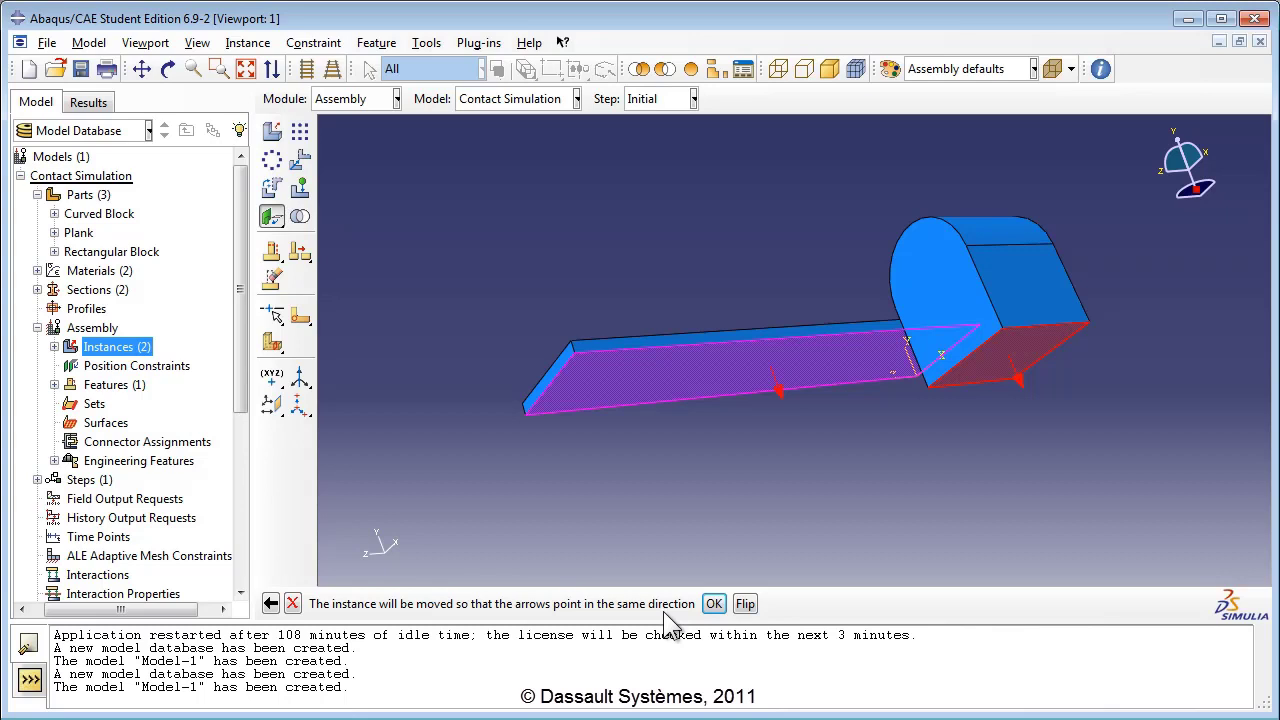
pyautogui.click(714, 603)
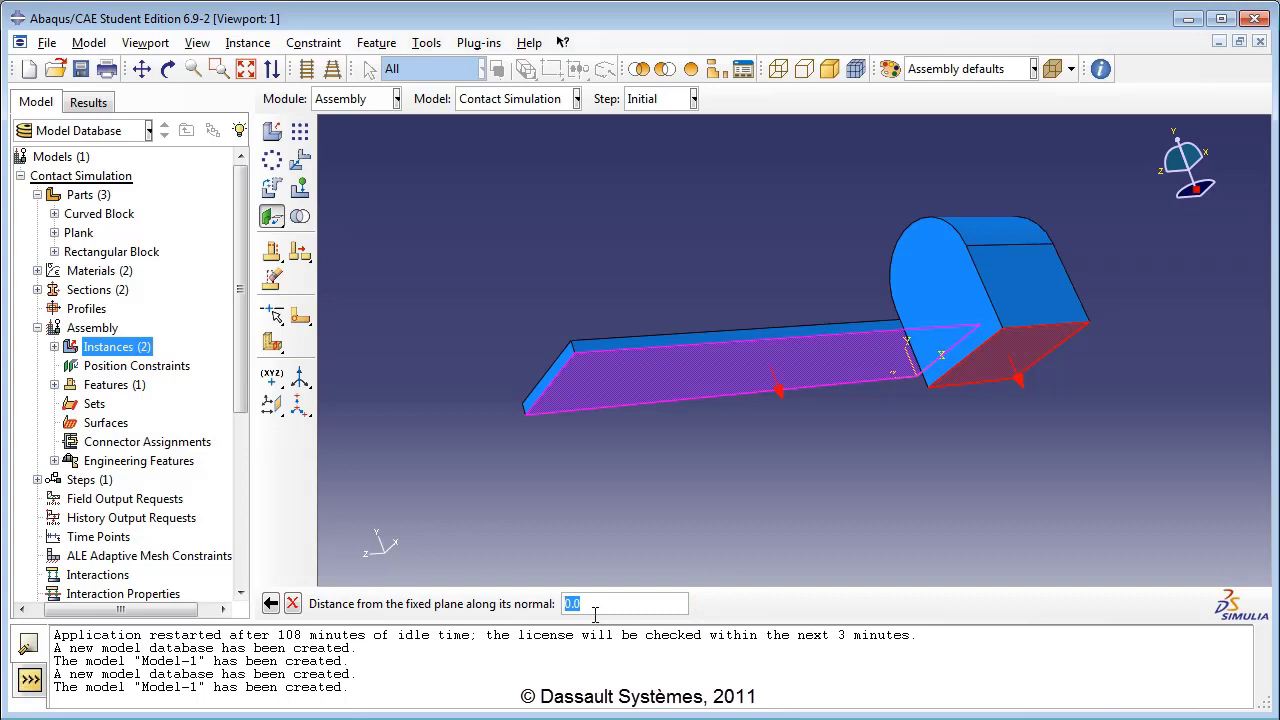
pyautogui.write('25')
pyautogui.press('Return')
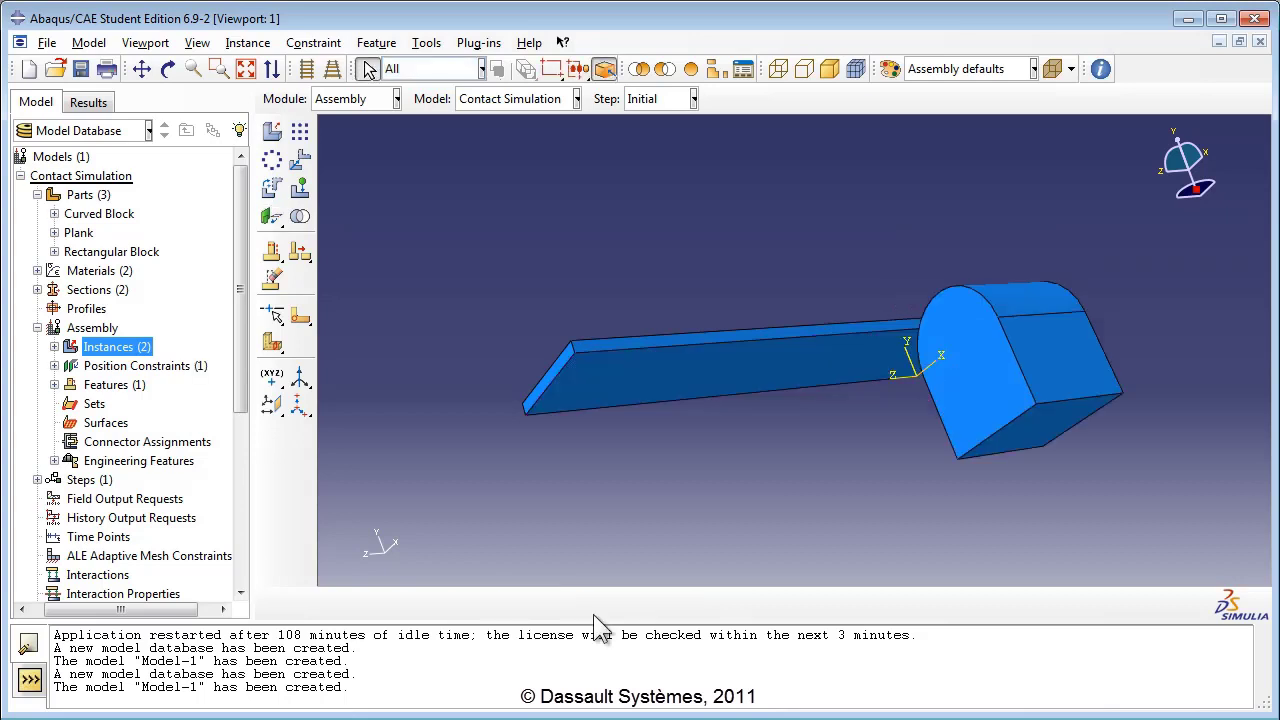
pyautogui.click(170, 70)
pyautogui.moveTo(824, 274); pyautogui.dragTo(798, 385)
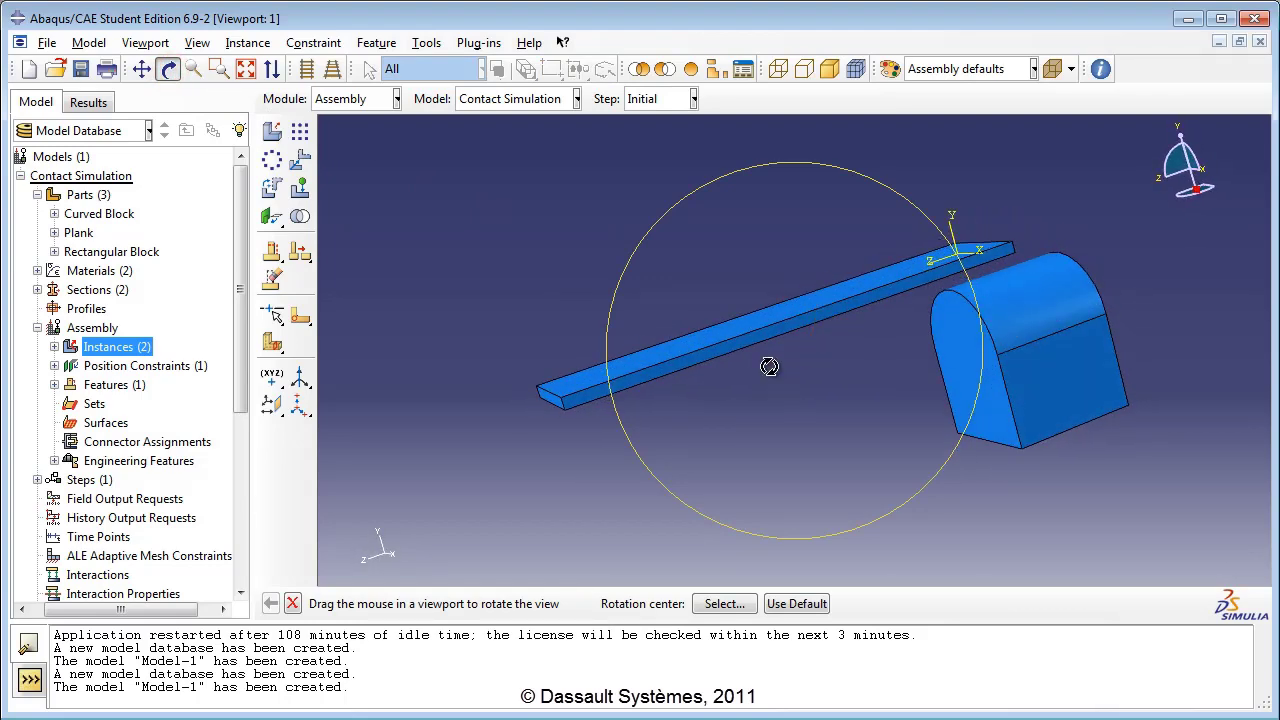
pyautogui.click(170, 71)
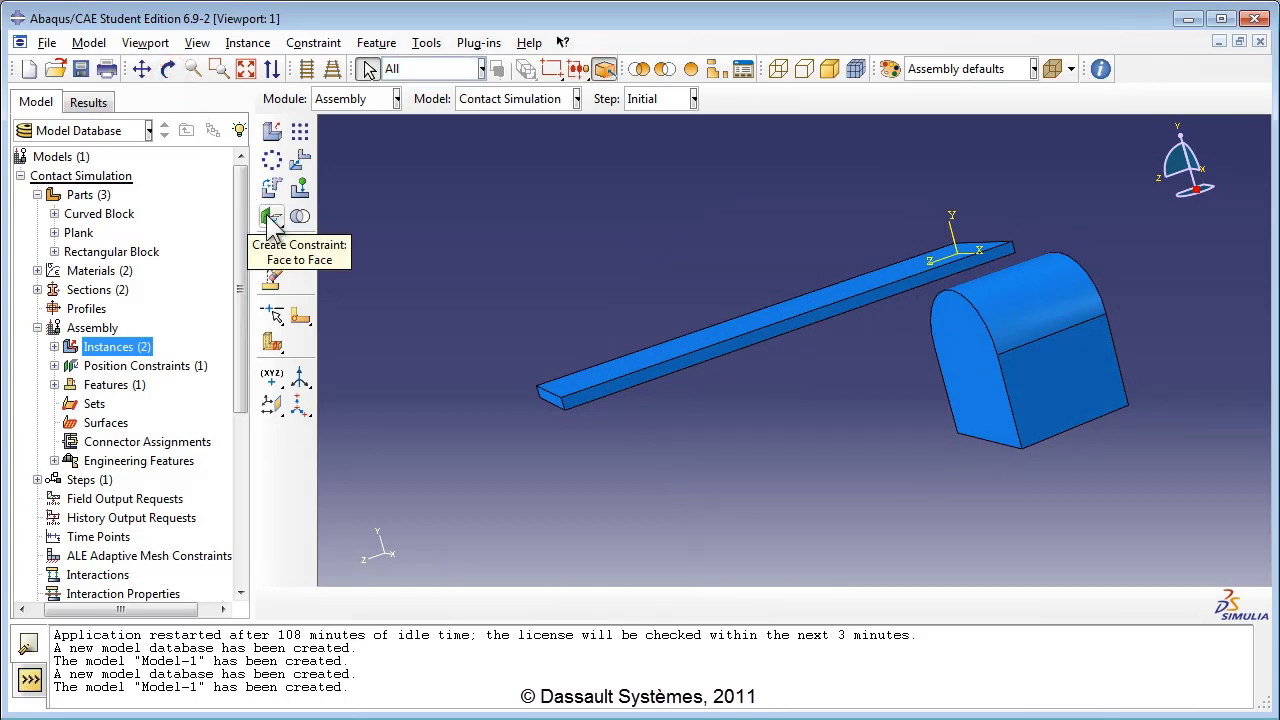
# Constrain the Curved Block's flat side face to the Plank's end face at the origin with a Face to Face constraint at distance 30.0
pyautogui.moveTo(272, 222); pyautogui.dragTo(324, 226)
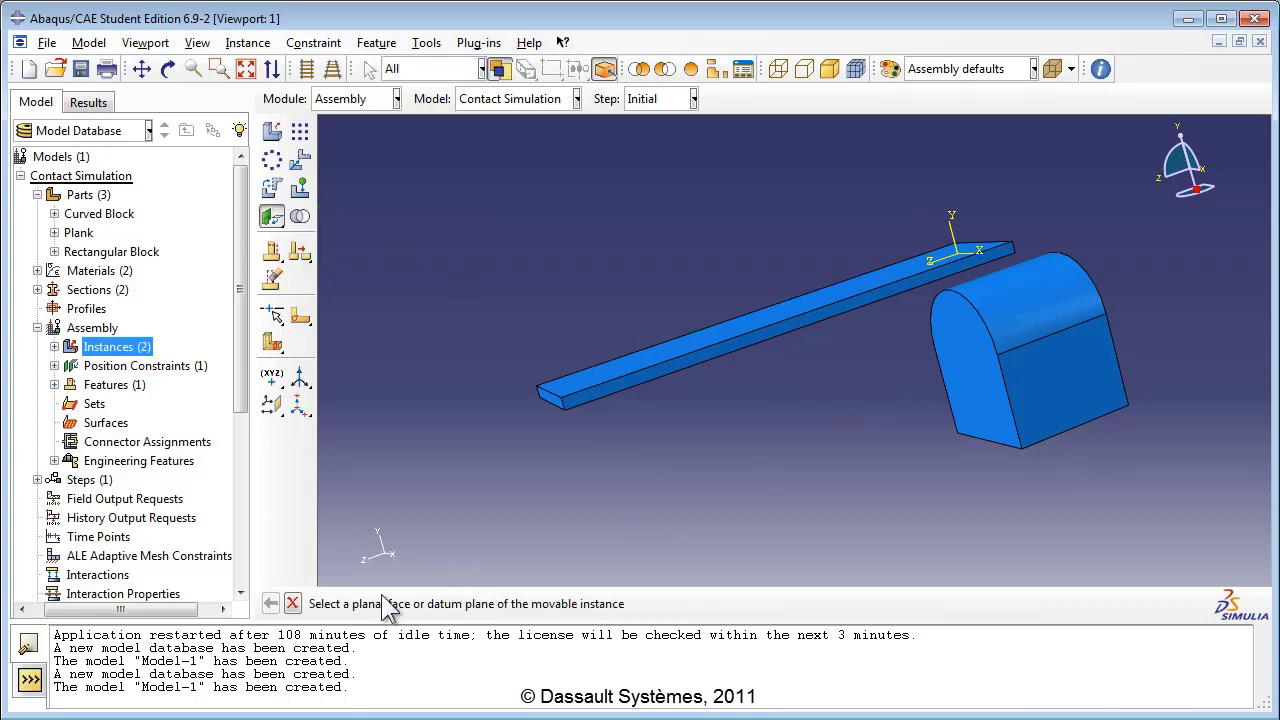
pyautogui.click(1065, 395)
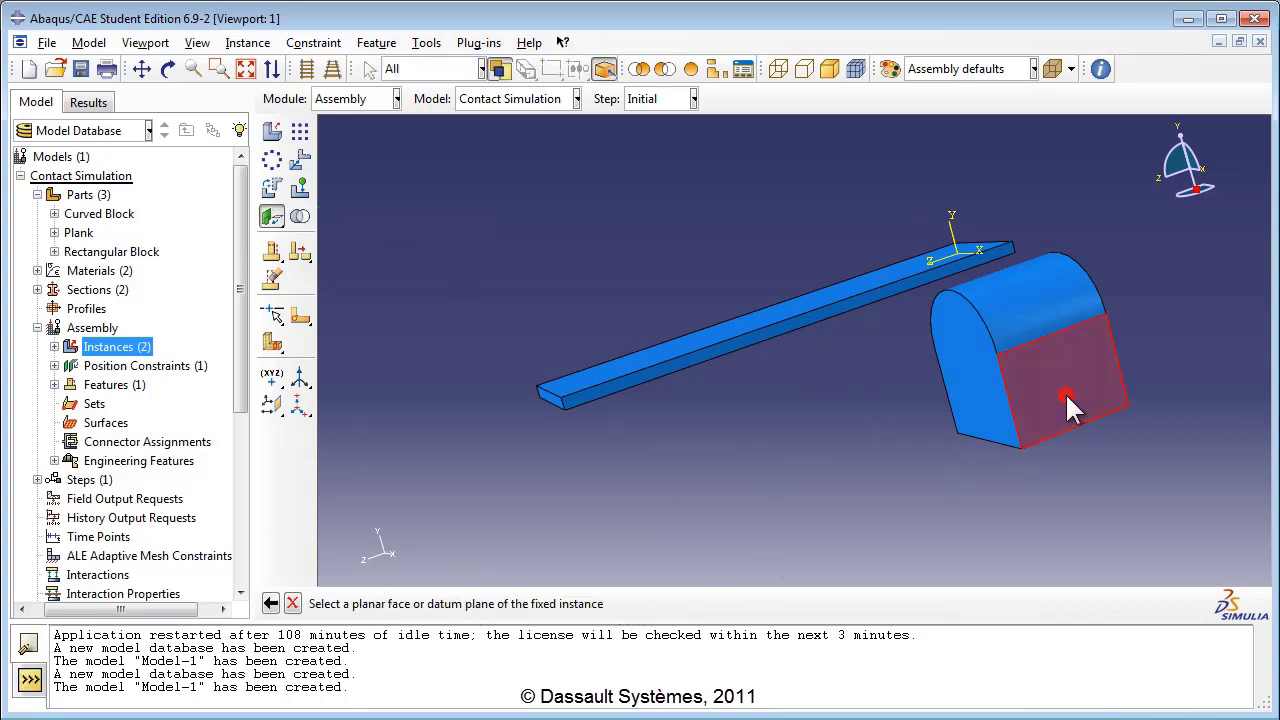
pyautogui.click(167, 68)
pyautogui.moveTo(970, 385); pyautogui.dragTo(680, 374)
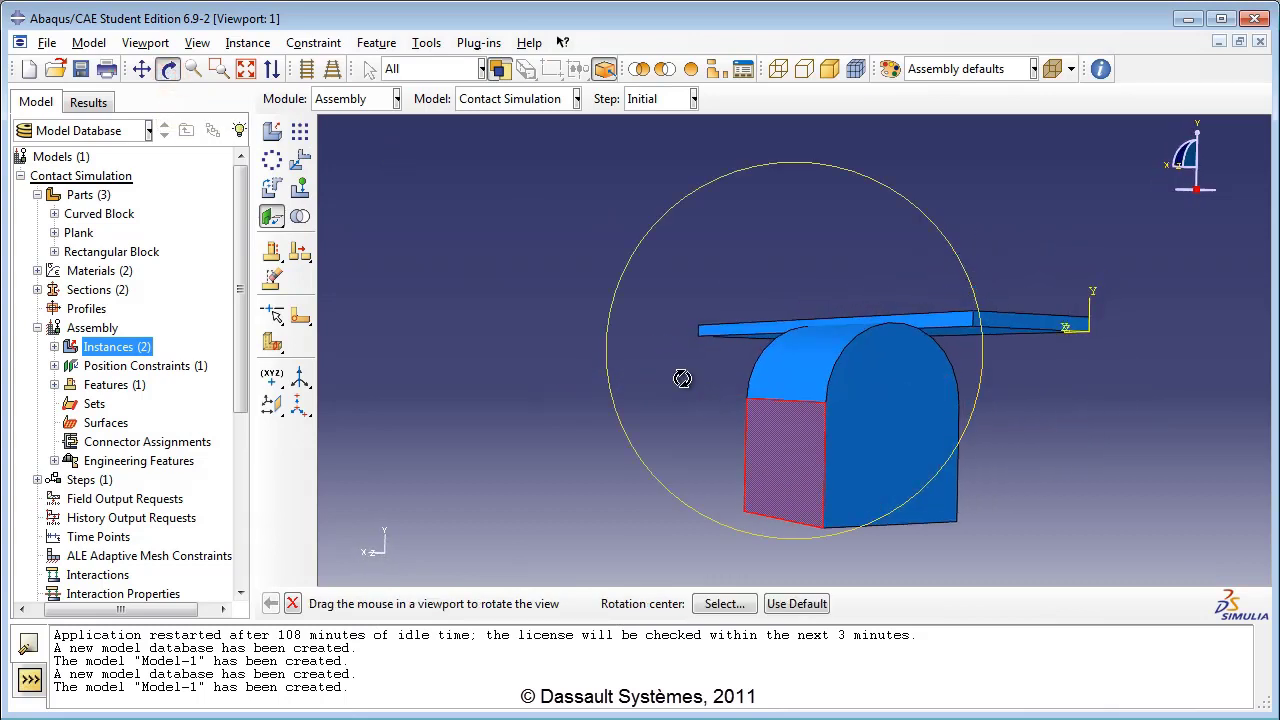
pyautogui.click(168, 68)
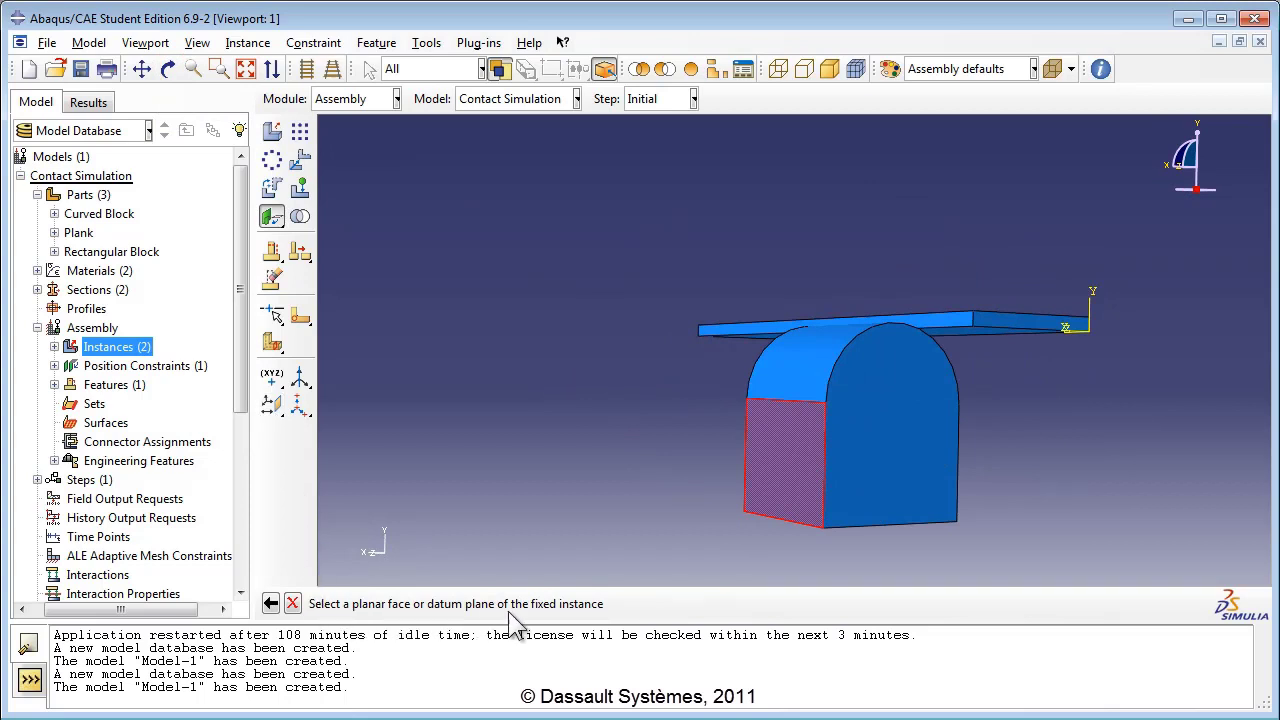
pyautogui.click(990, 322)
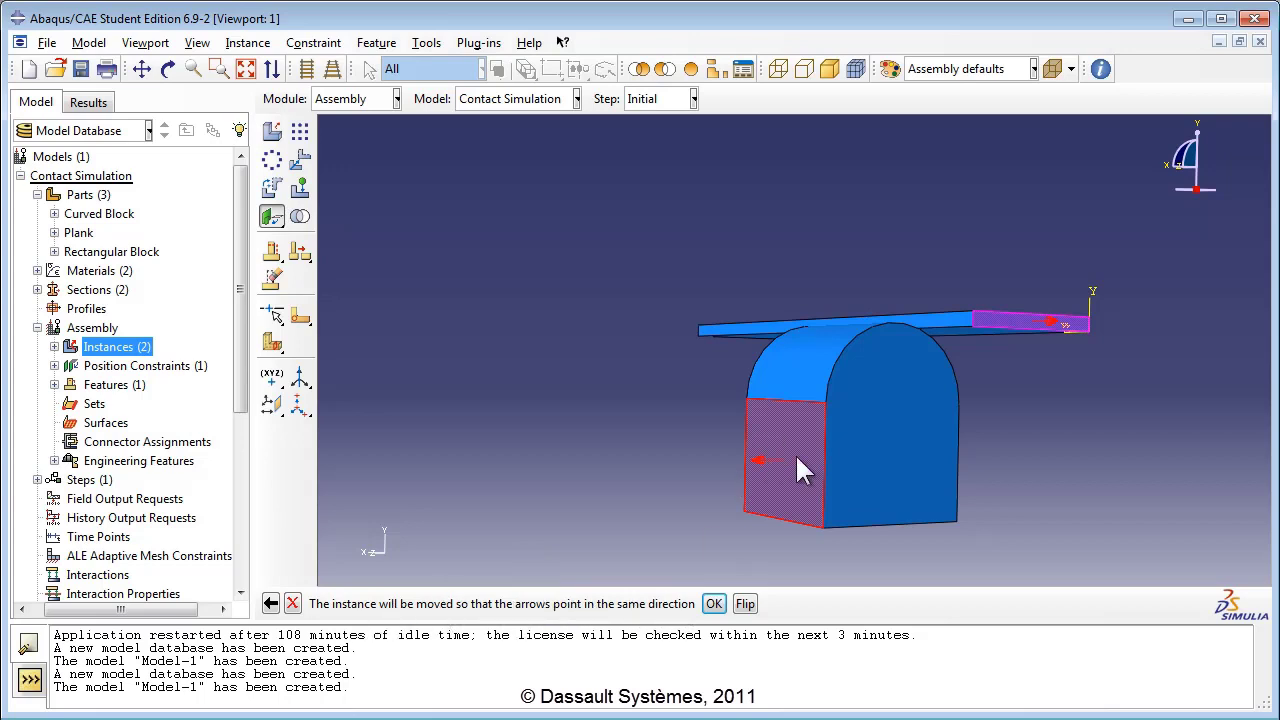
pyautogui.click(714, 603)
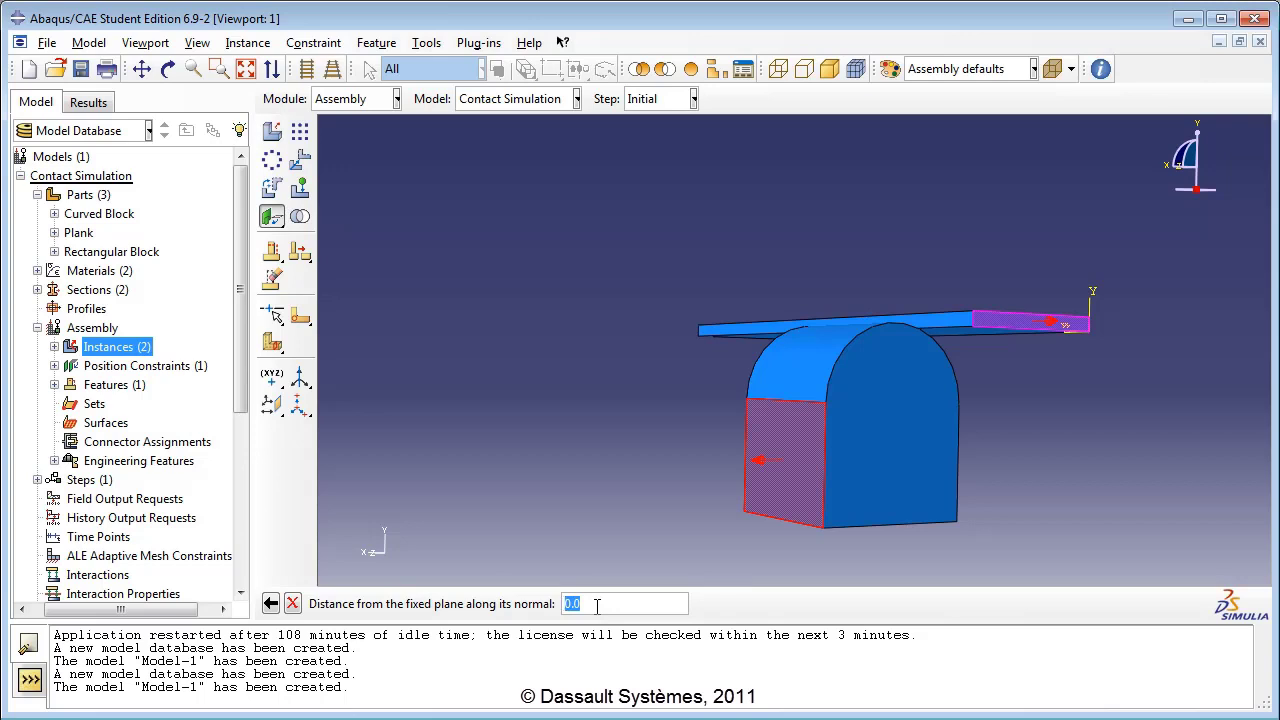
pyautogui.write('30.0')
pyautogui.press('Return')
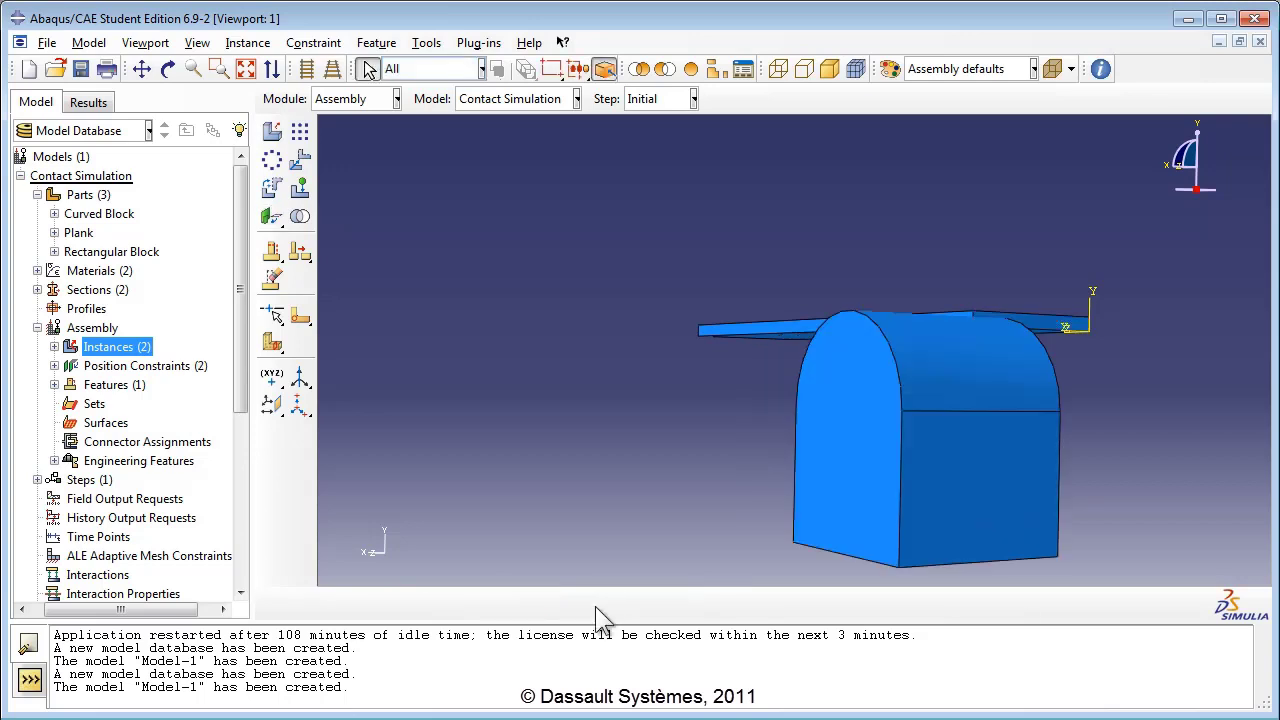
# Edit the second Face to Face position constraint and set its clearance to -30
pyautogui.click(168, 69)
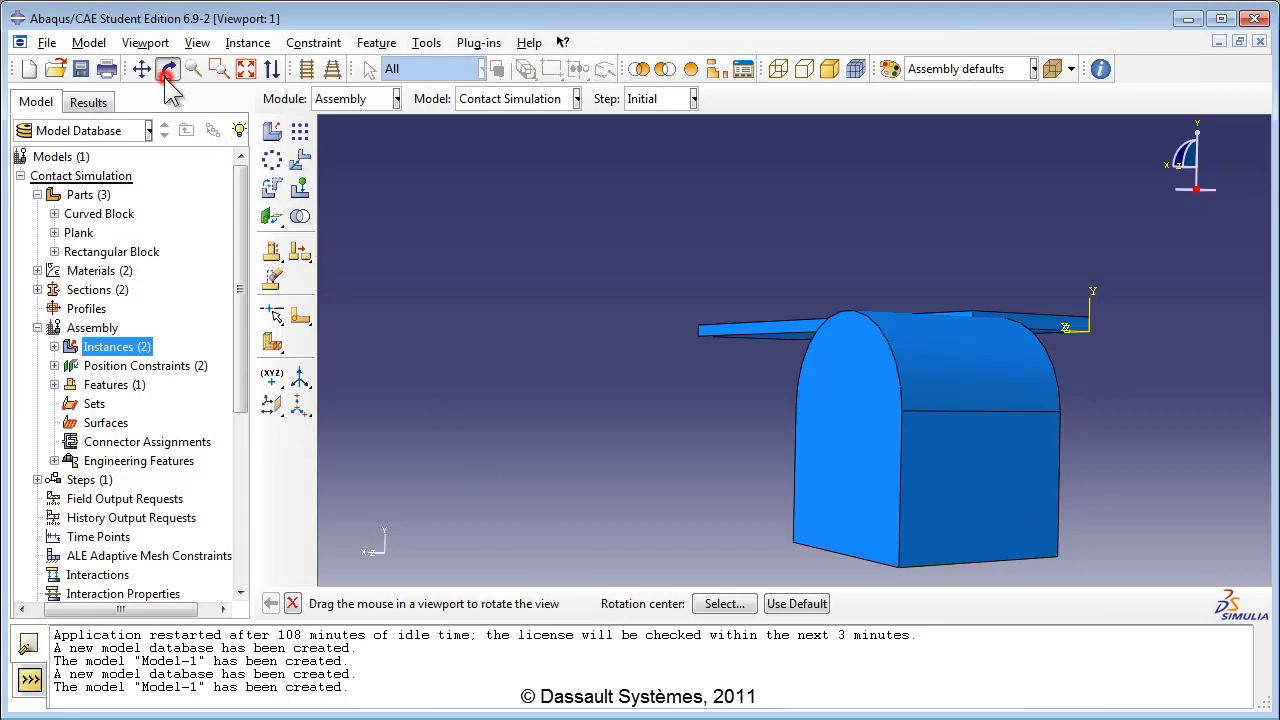
pyautogui.moveTo(715, 296); pyautogui.dragTo(806, 320)
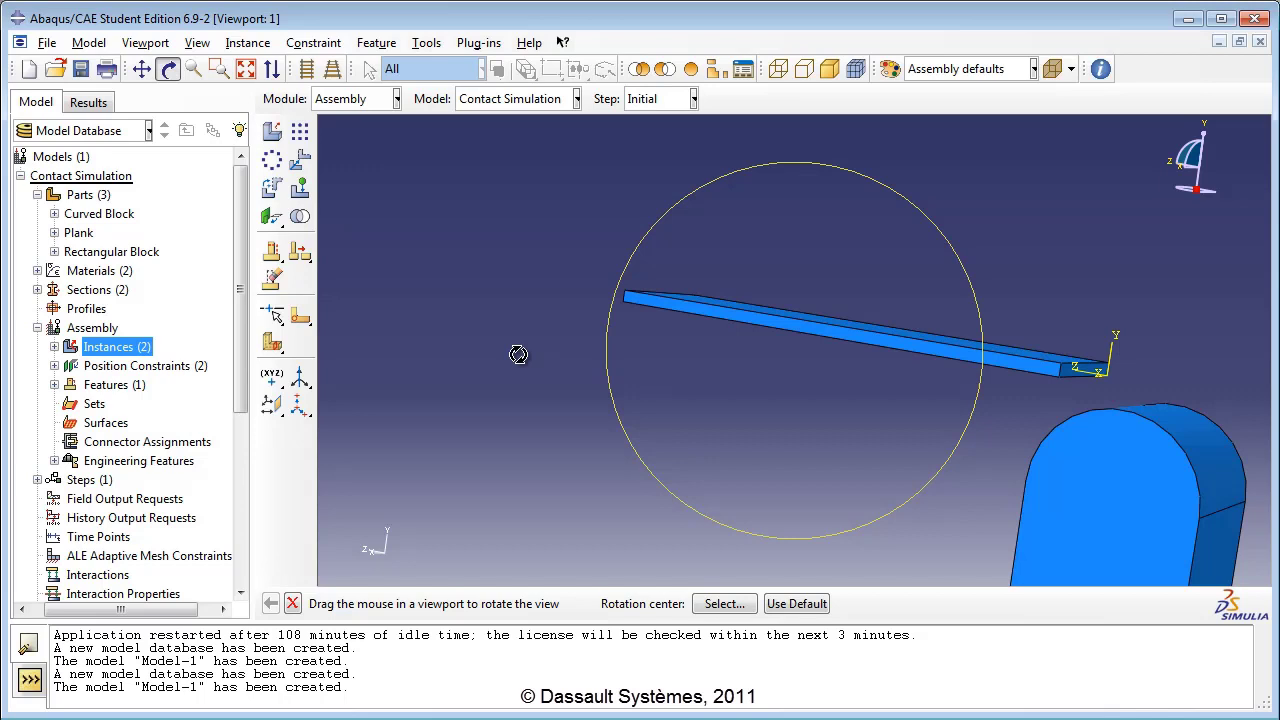
pyautogui.click(54, 366)
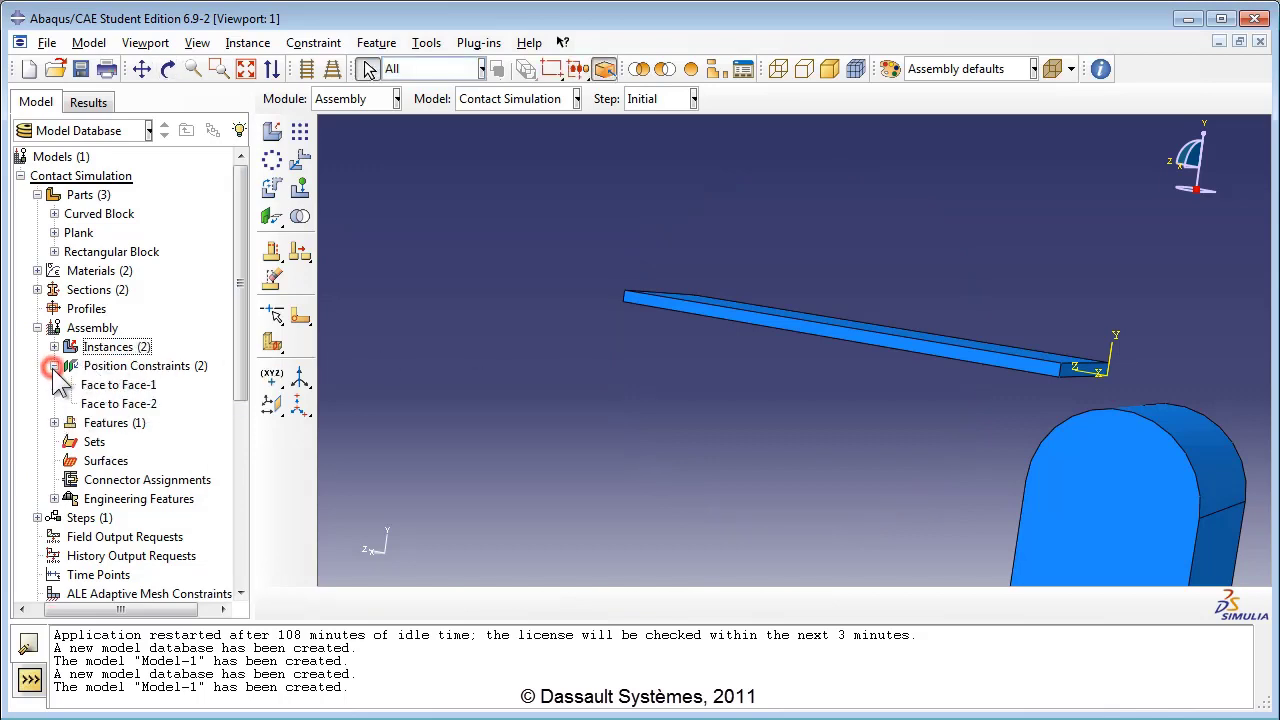
pyautogui.click(112, 403)
pyautogui.rightClick(112, 404)
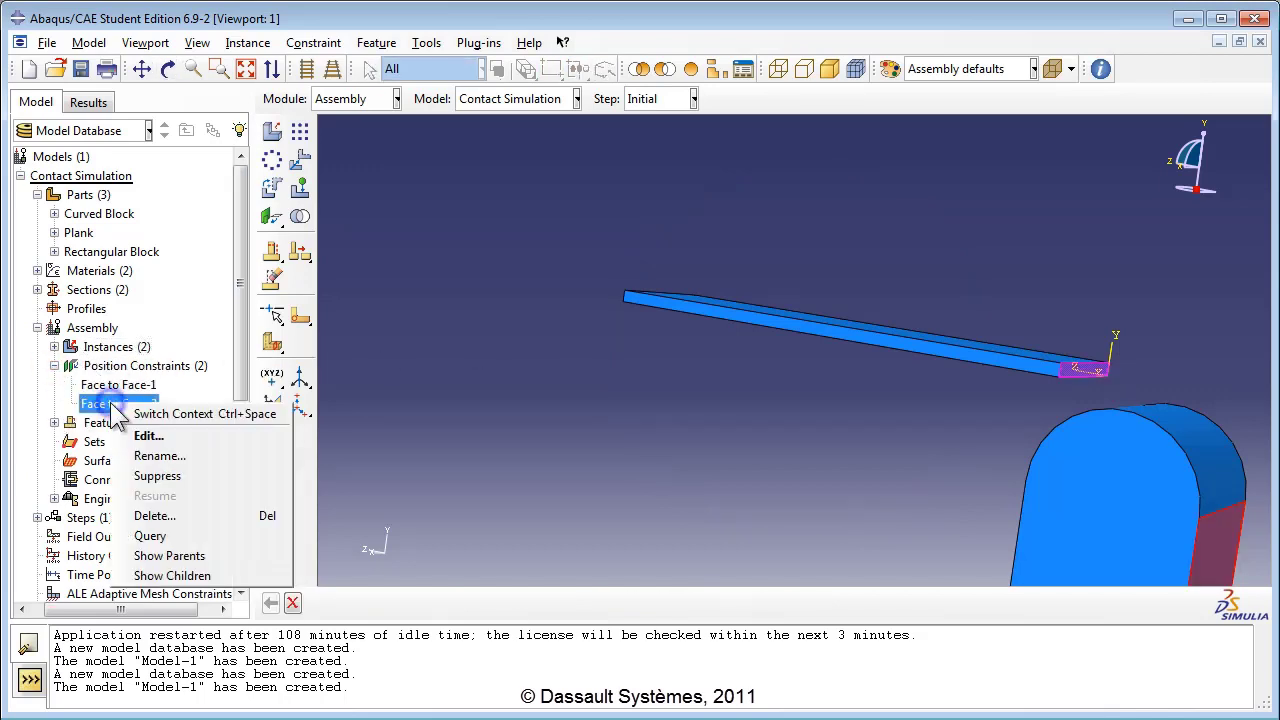
pyautogui.click(147, 436)
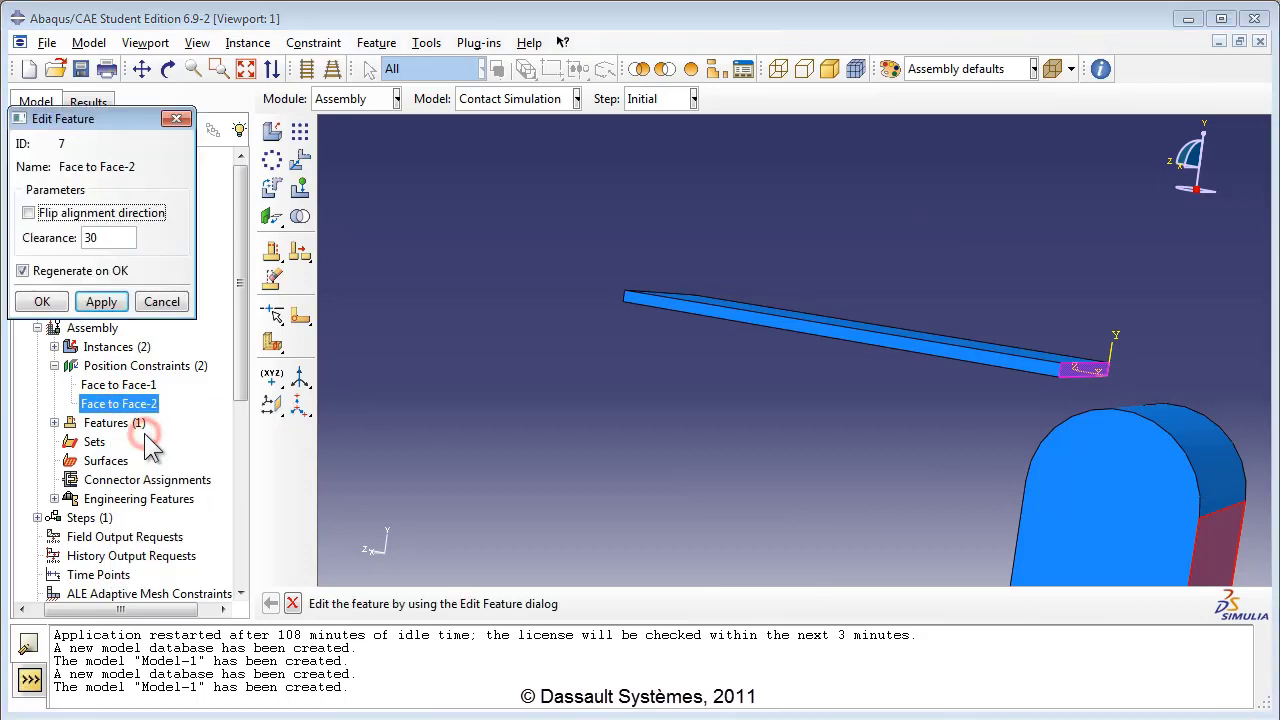
pyautogui.click(88, 237)
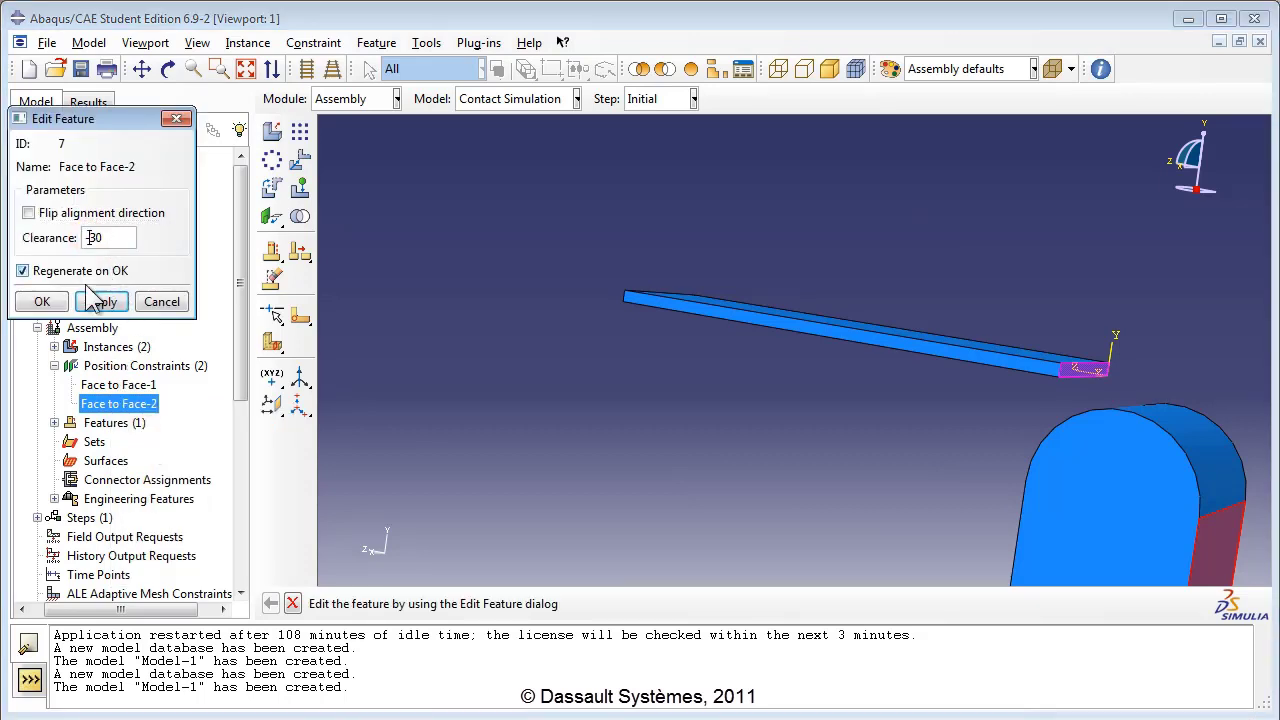
pyautogui.click(42, 301)
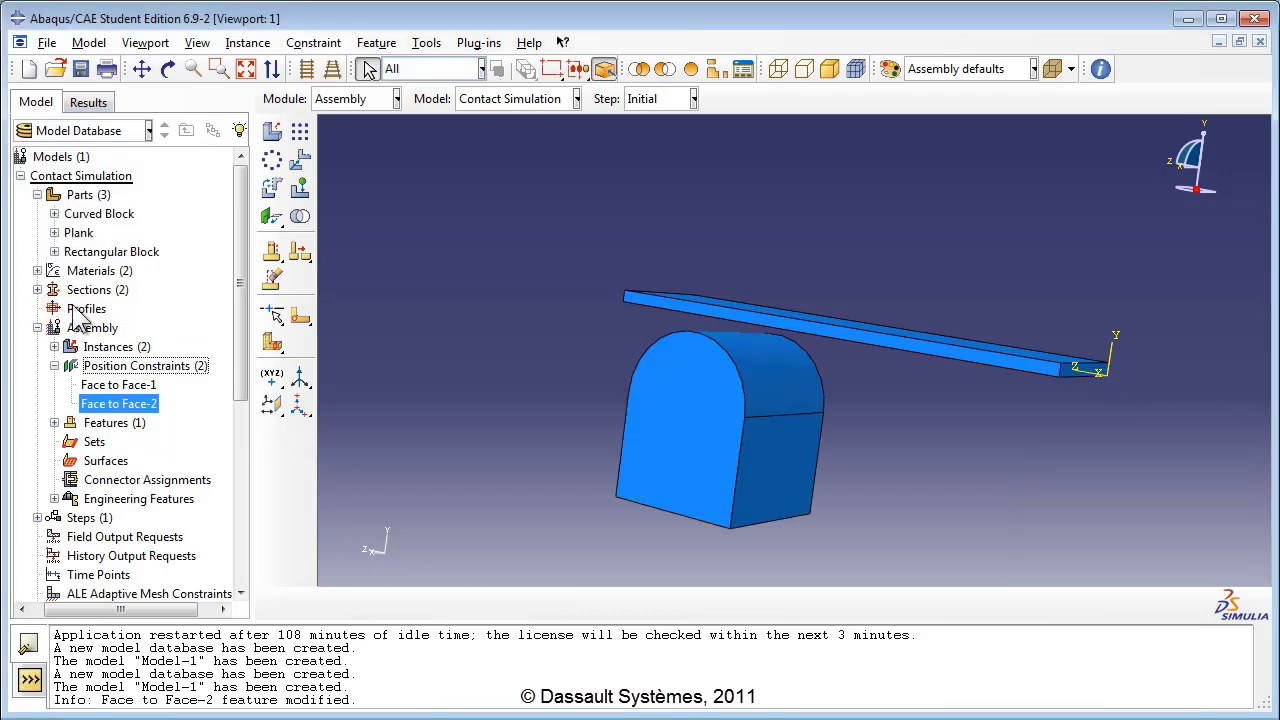
# Constrain the Curved Block's arched end face flush with the Plank's long side face using a Face to Face constraint at distance 0.0
pyautogui.click(168, 68)
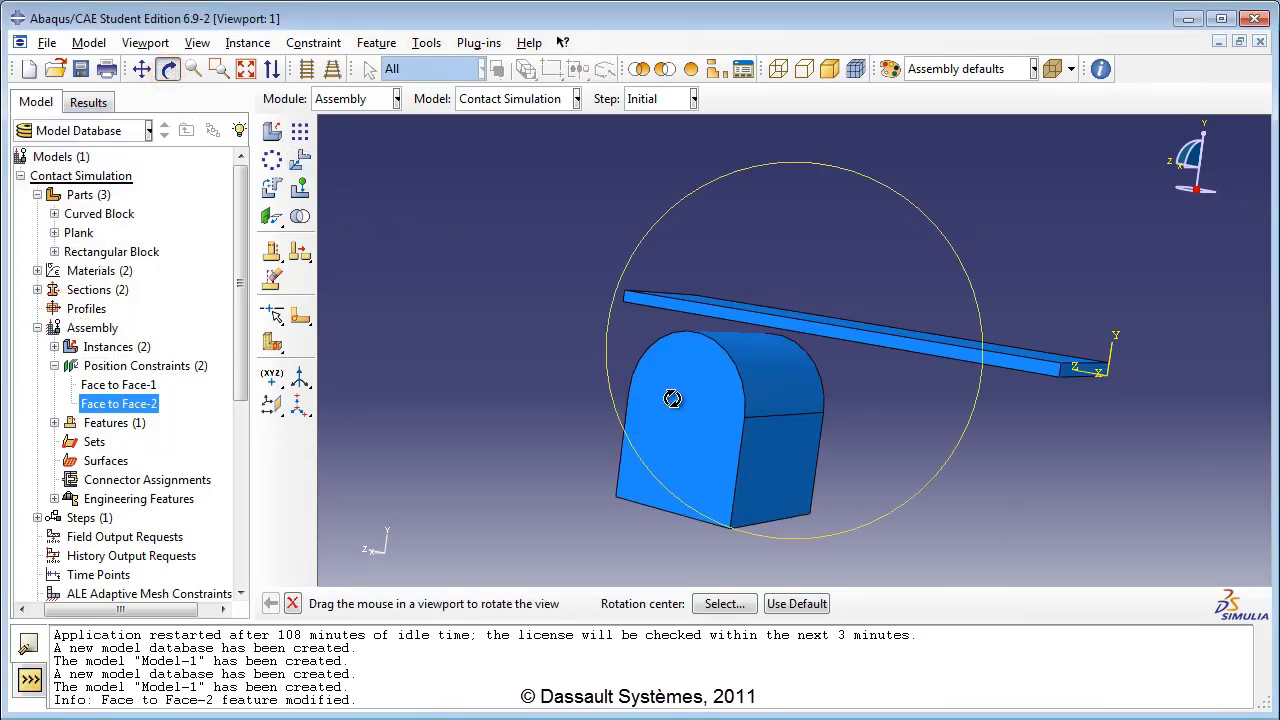
pyautogui.moveTo(672, 398); pyautogui.dragTo(706, 422)
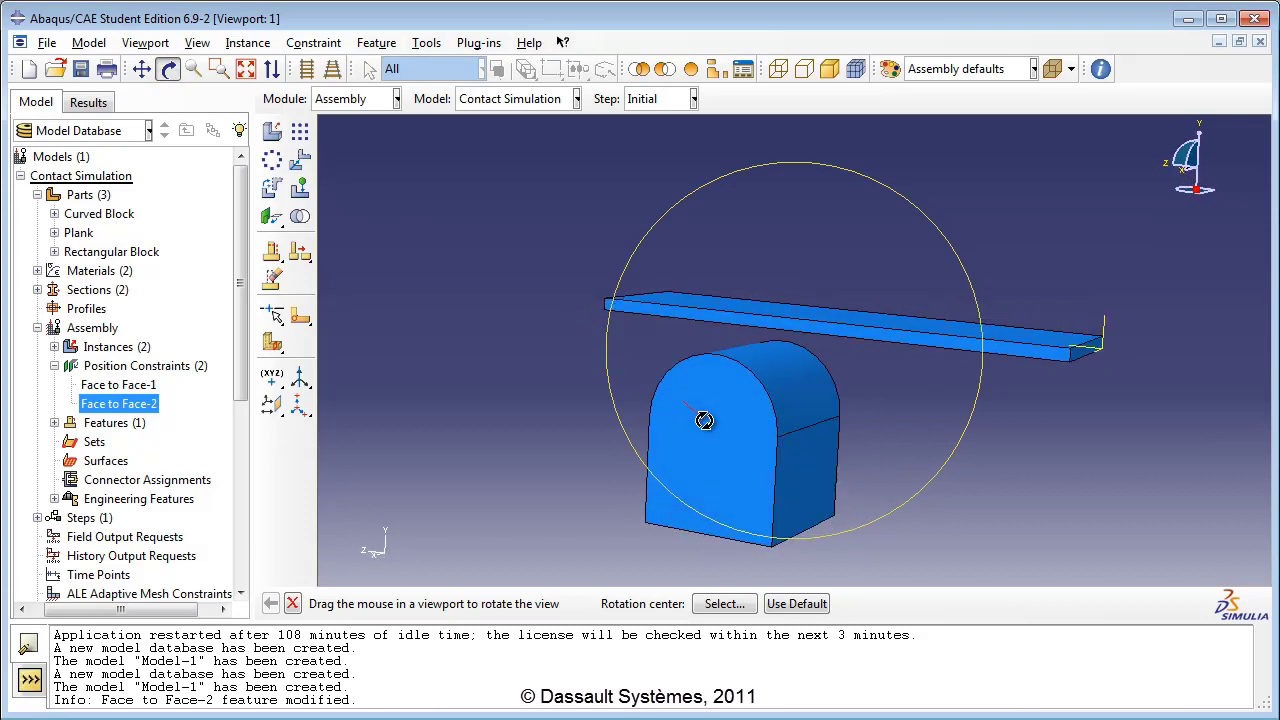
pyautogui.click(271, 217)
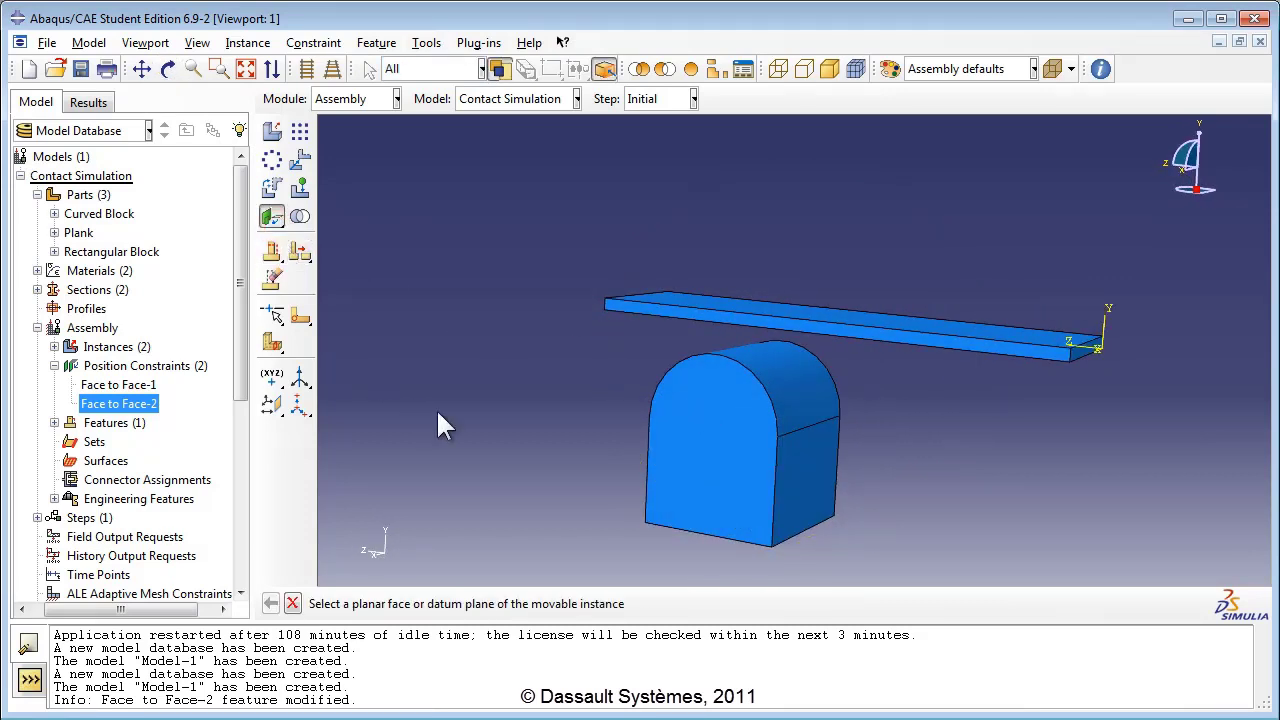
pyautogui.click(731, 490)
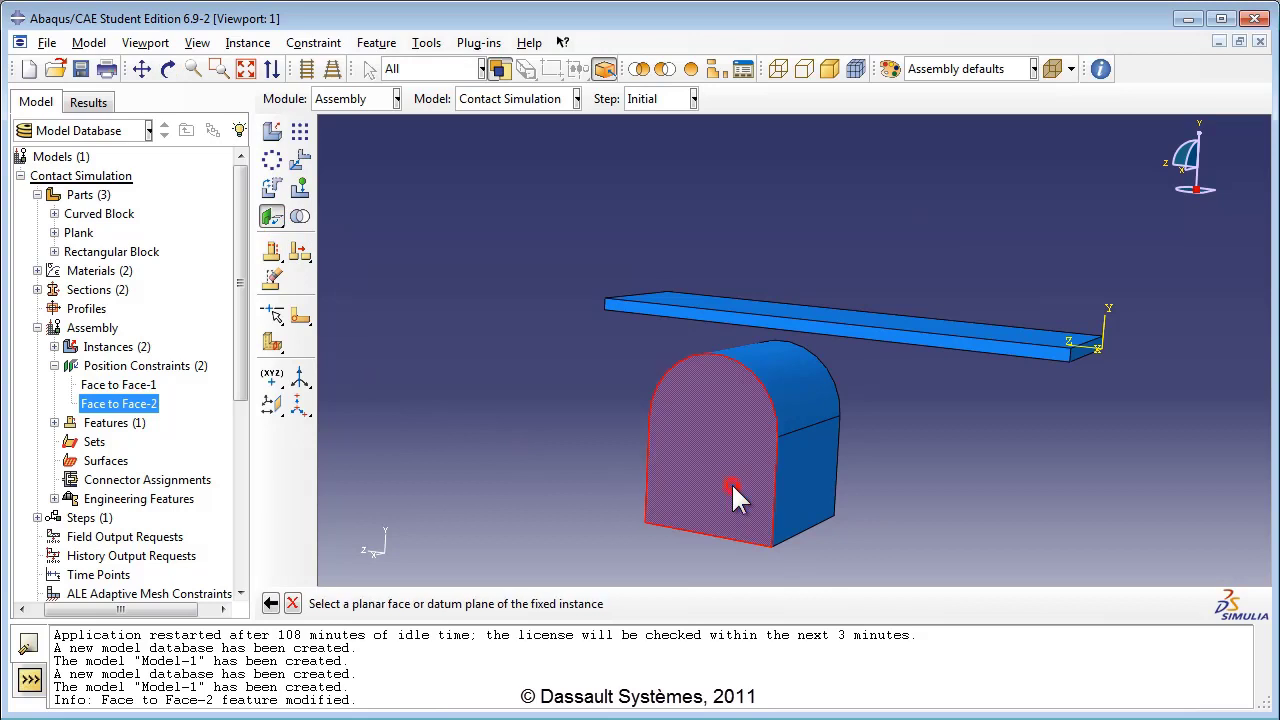
pyautogui.click(782, 327)
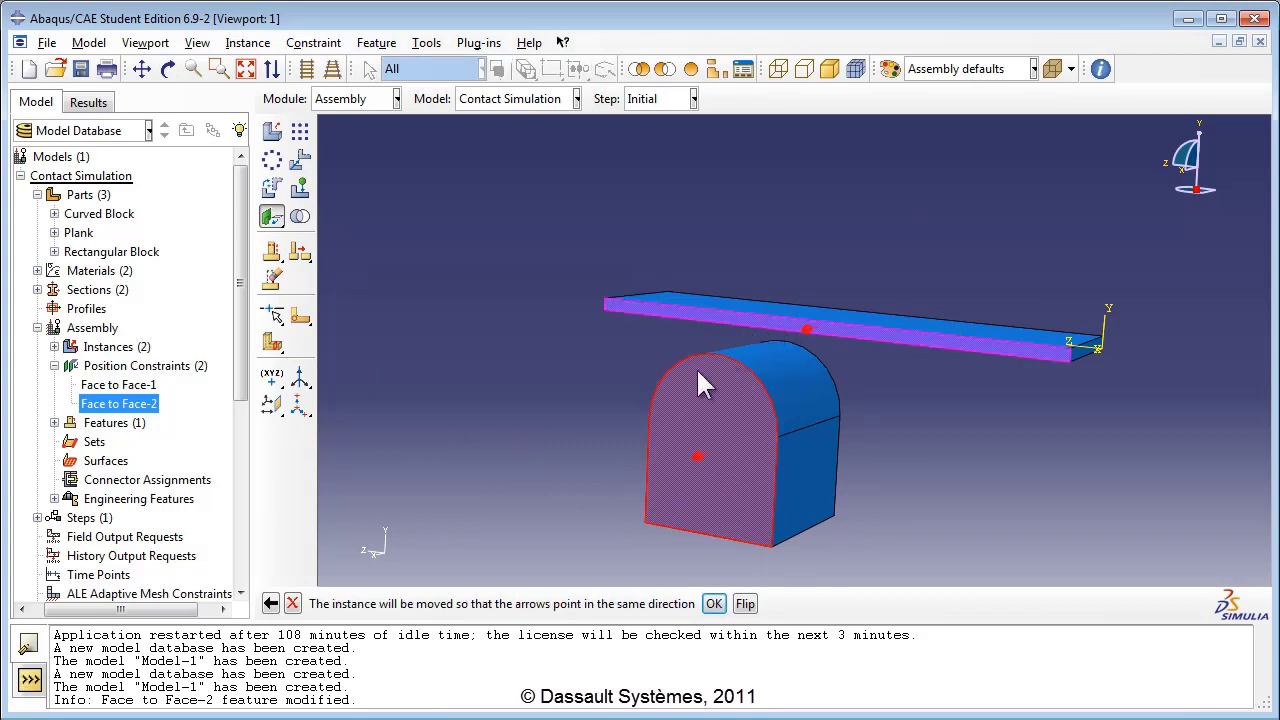
pyautogui.click(713, 603)
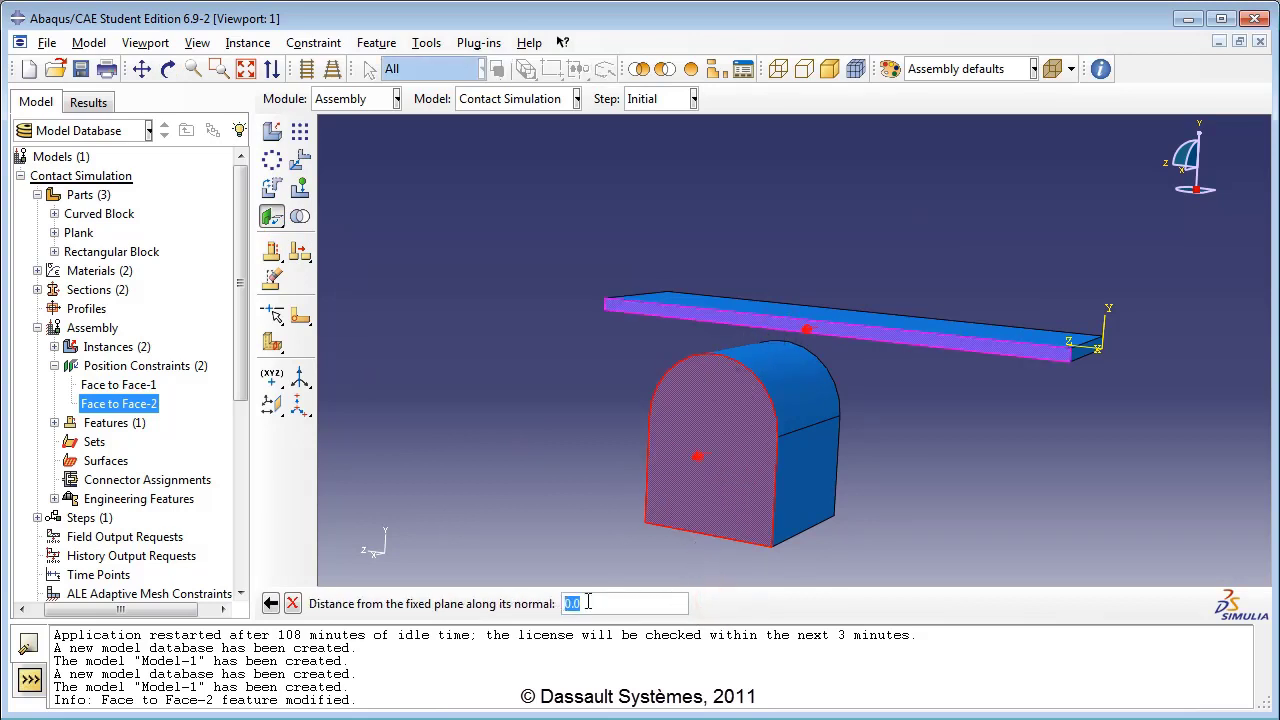
pyautogui.press('Return')
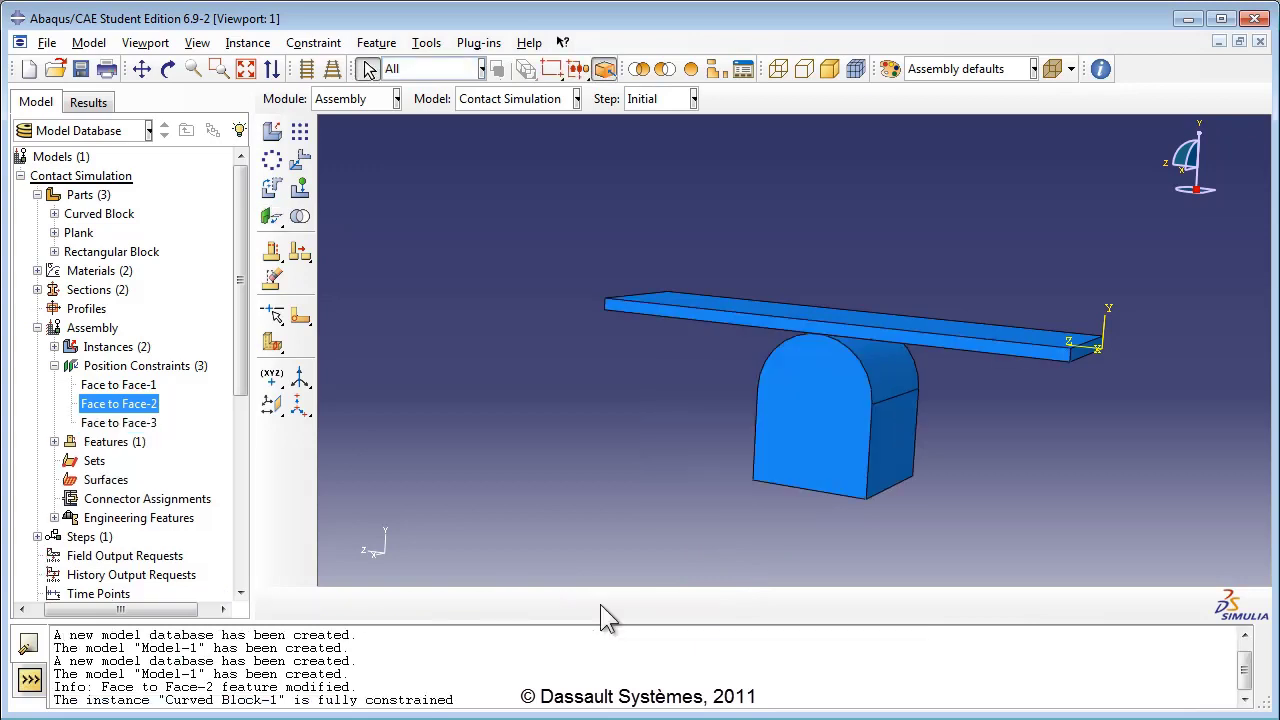
# Add a dependent instance of the Rectangular Block to the assembly, auto-offset from other instances
pyautogui.click(167, 68)
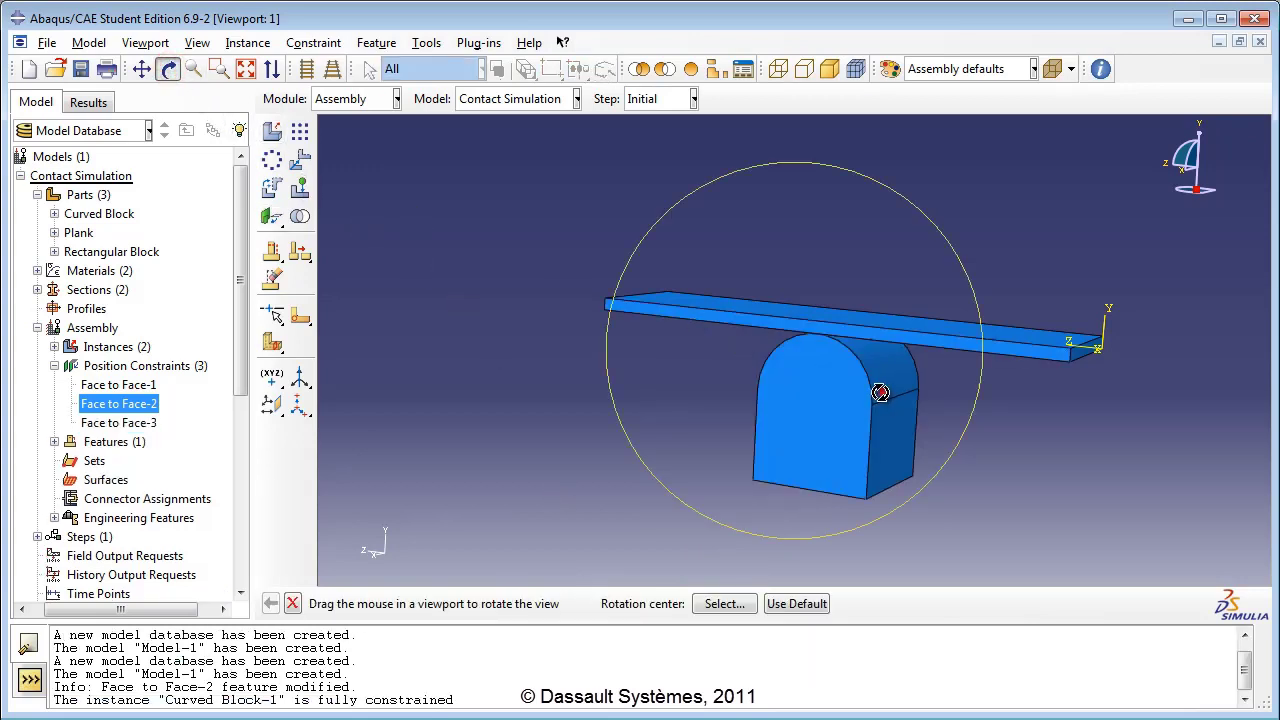
pyautogui.moveTo(880, 392); pyautogui.dragTo(677, 363)
pyautogui.moveTo(880, 422); pyautogui.dragTo(677, 380)
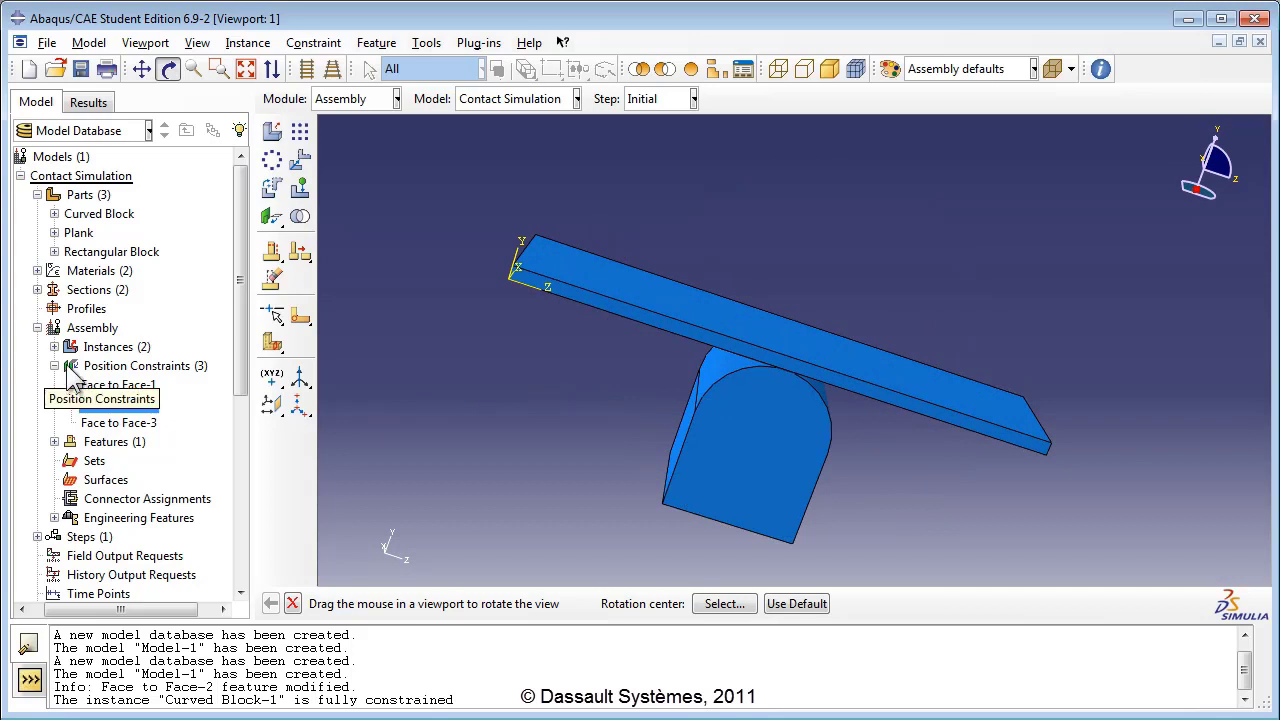
pyautogui.click(92, 347)
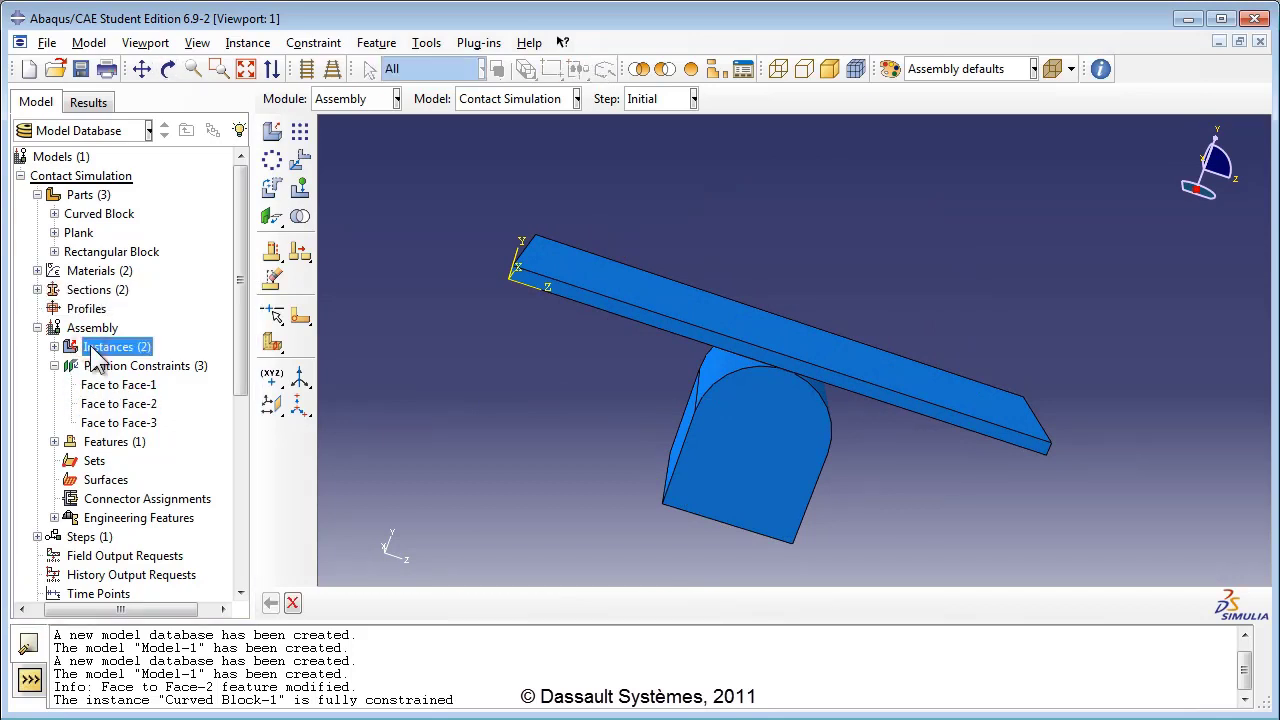
pyautogui.doubleClick(91, 349)
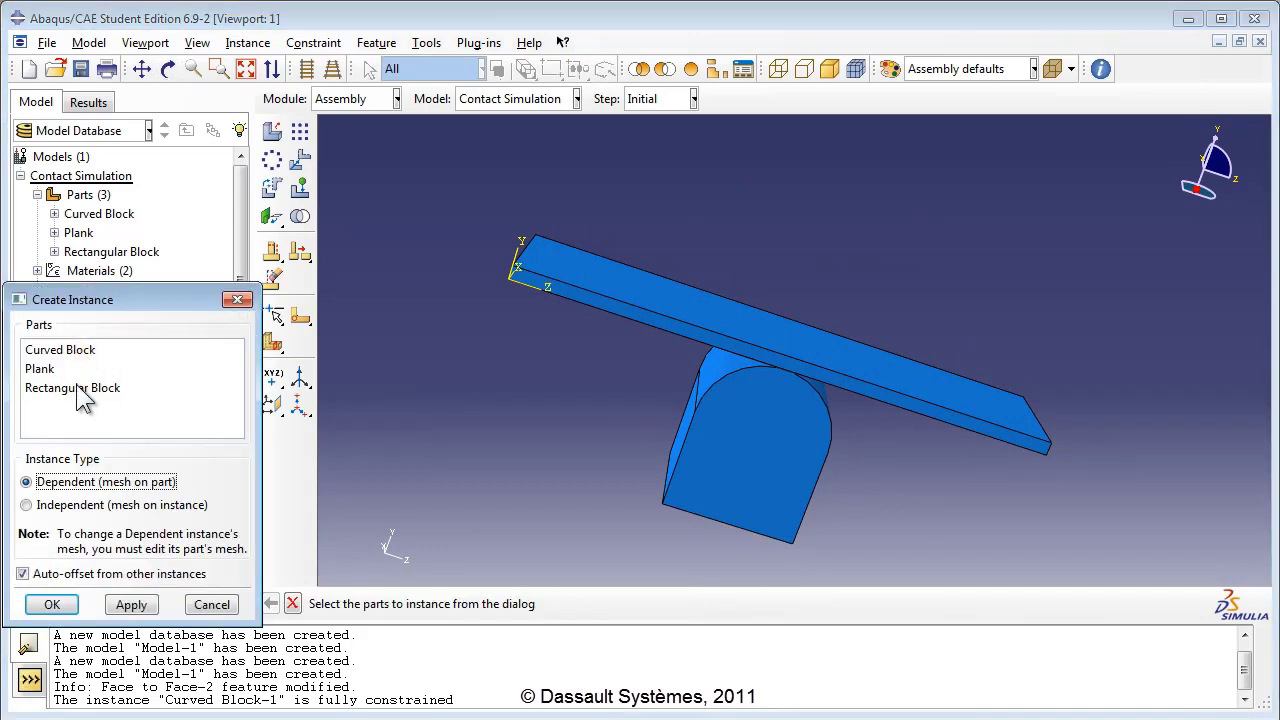
pyautogui.click(78, 390)
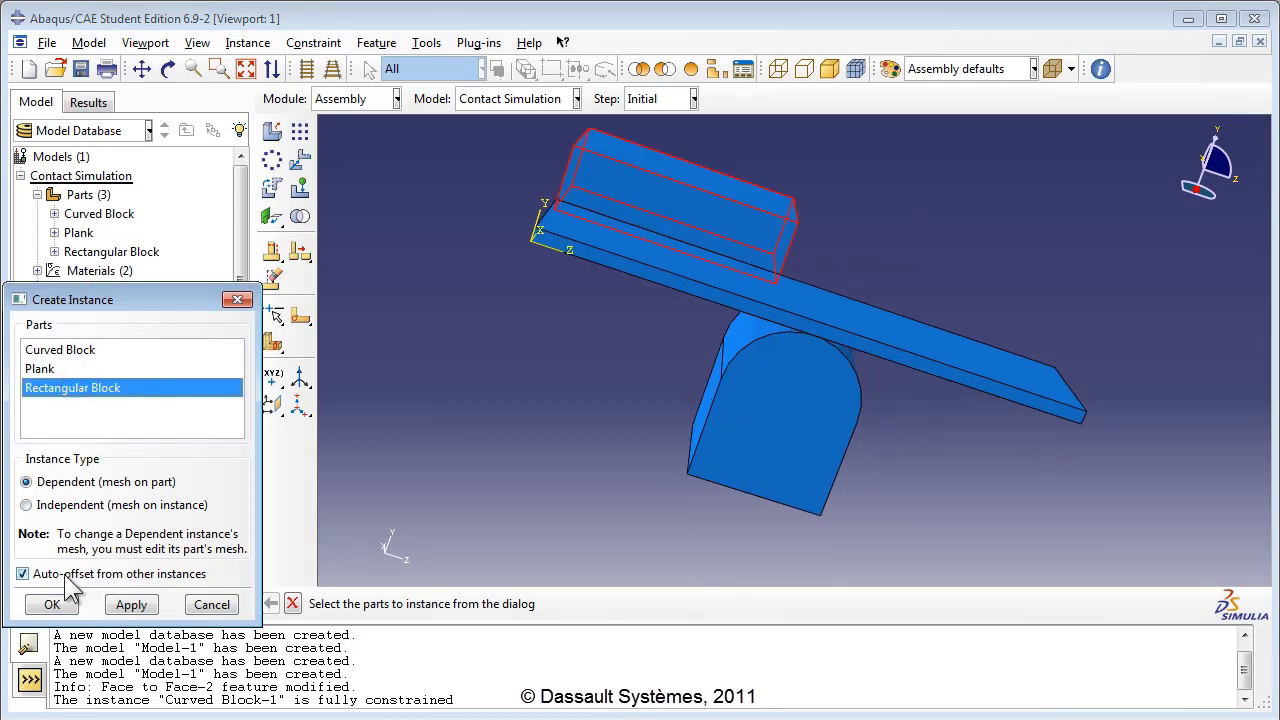
pyautogui.click(50, 605)
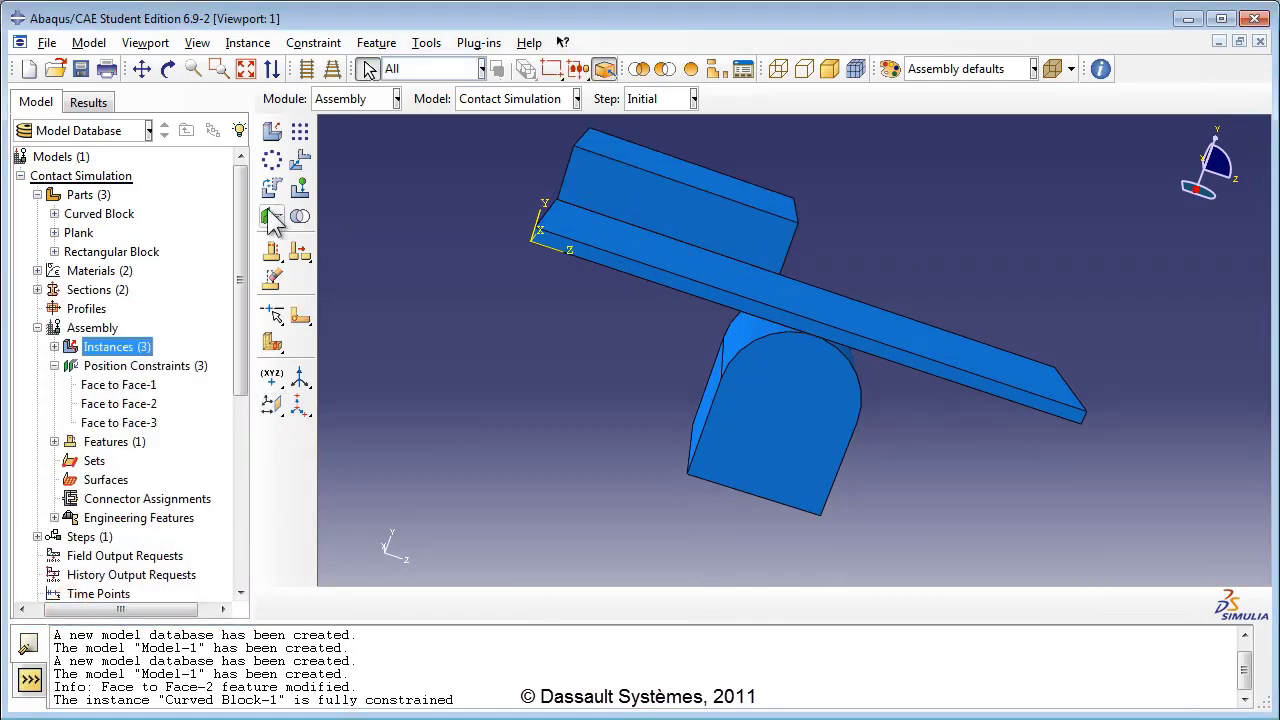
# Constrain the Rectangular Block's bottom face to the Plank's top face with a Face to Face constraint, flipping the direction arrow, at distance 0.0
pyautogui.click(168, 68)
pyautogui.moveTo(657, 308); pyautogui.dragTo(840, 317)
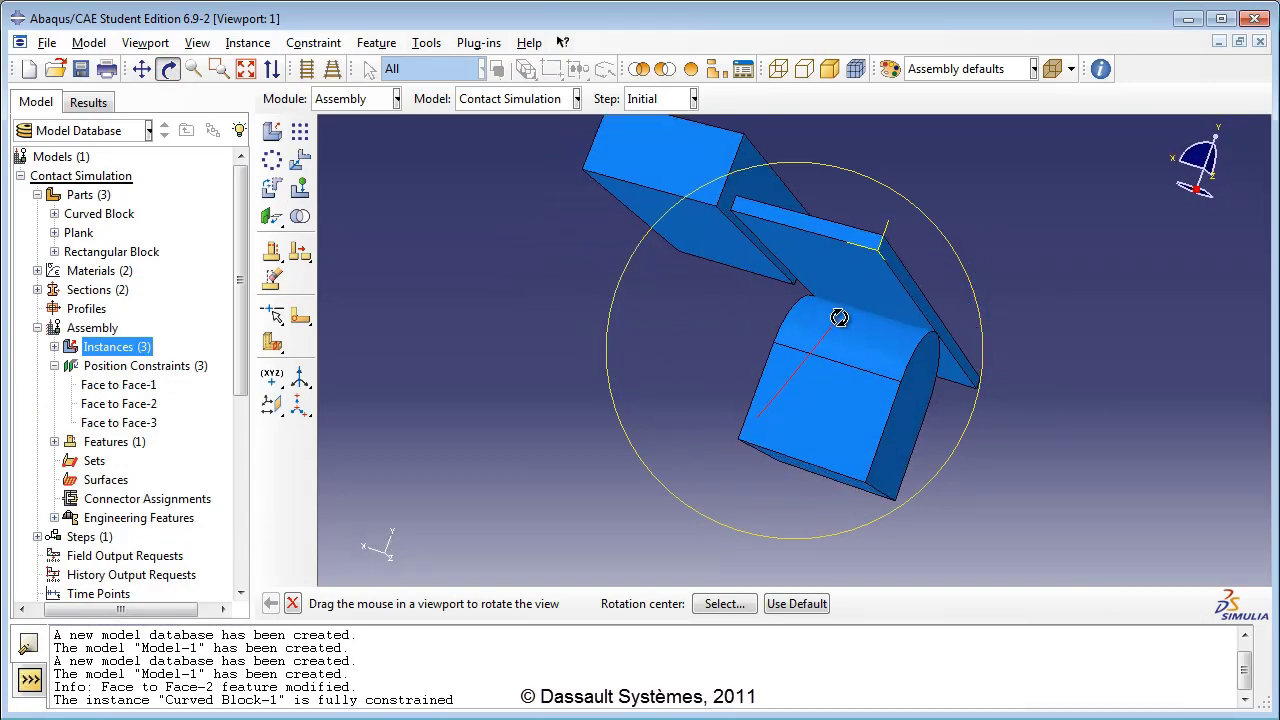
pyautogui.click(272, 218)
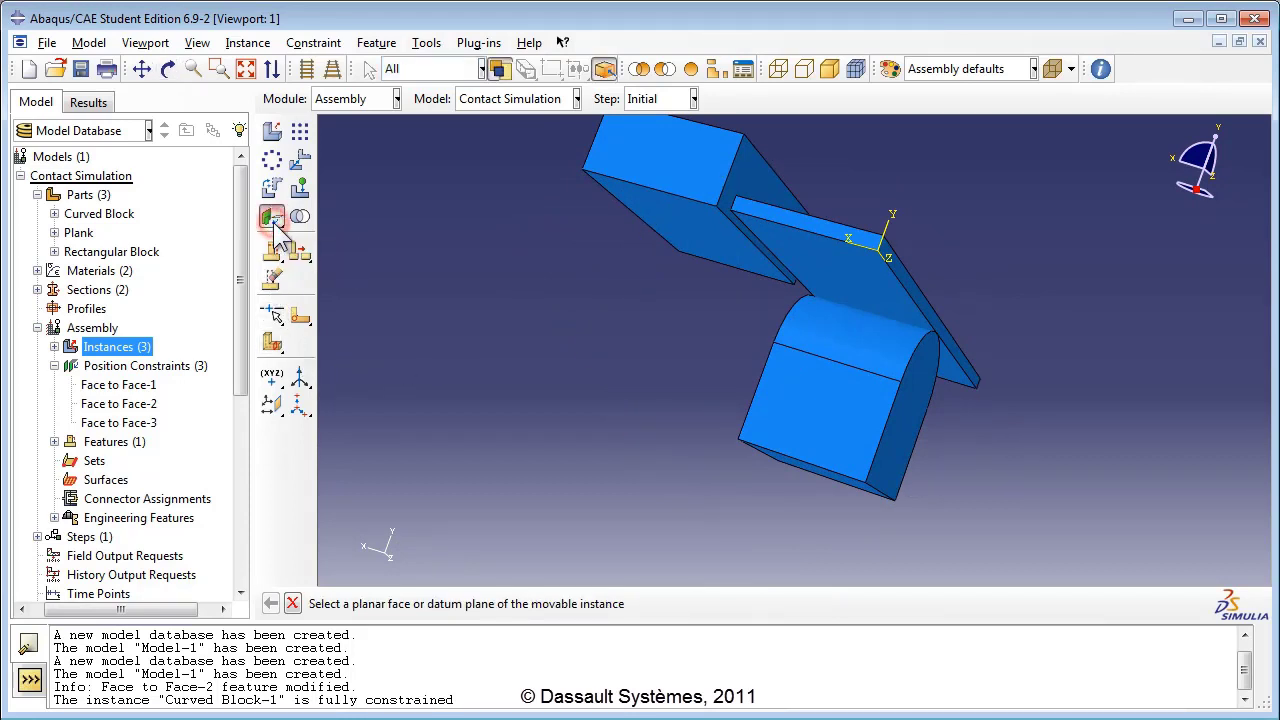
pyautogui.click(678, 237)
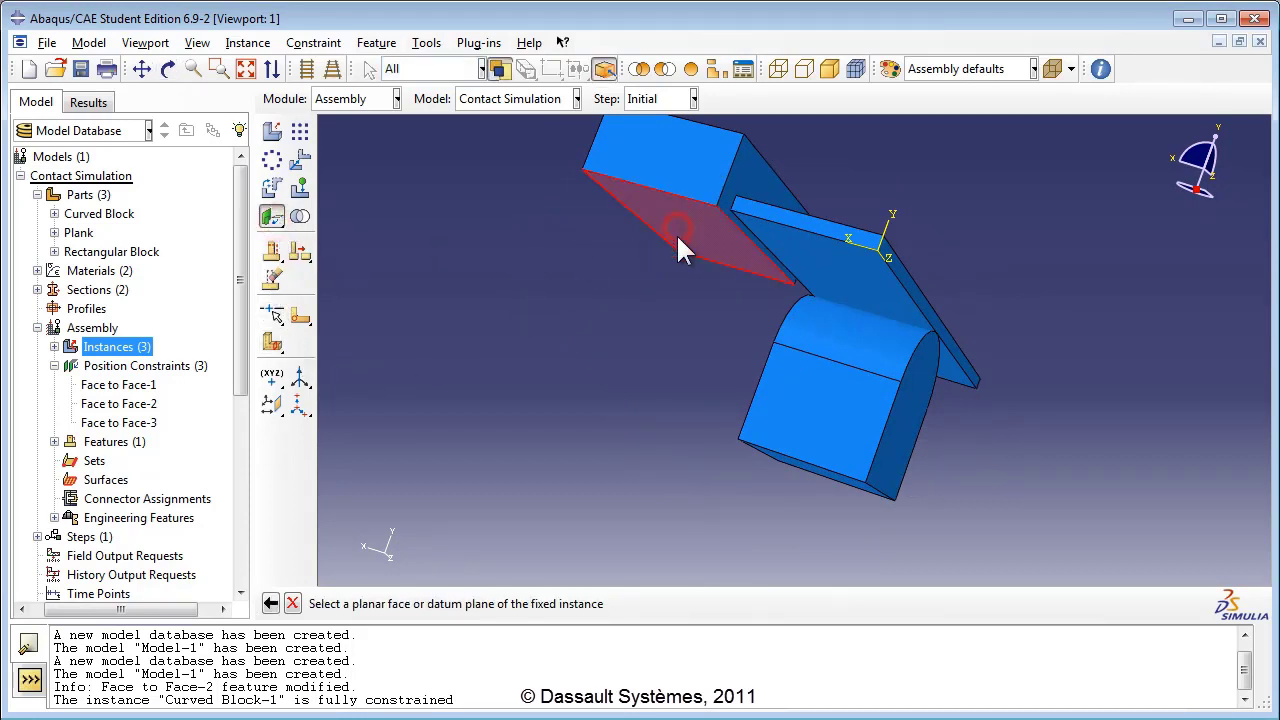
pyautogui.click(167, 68)
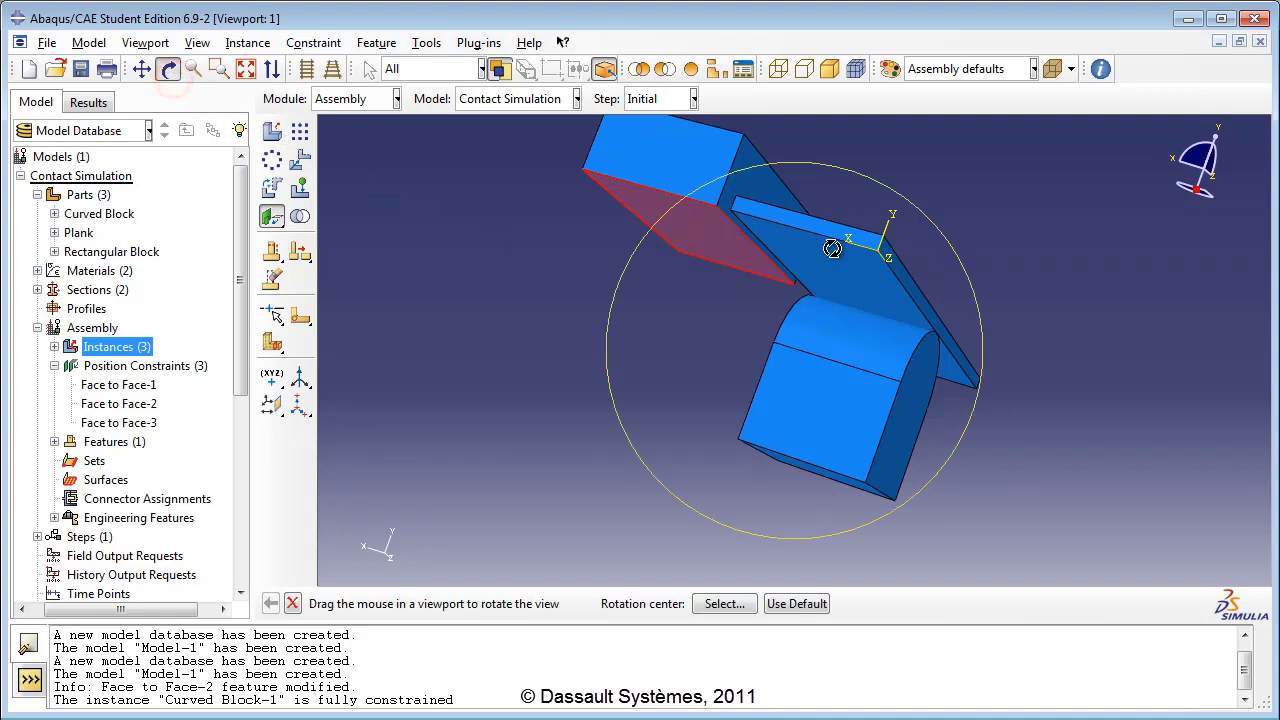
pyautogui.moveTo(834, 243); pyautogui.dragTo(711, 341)
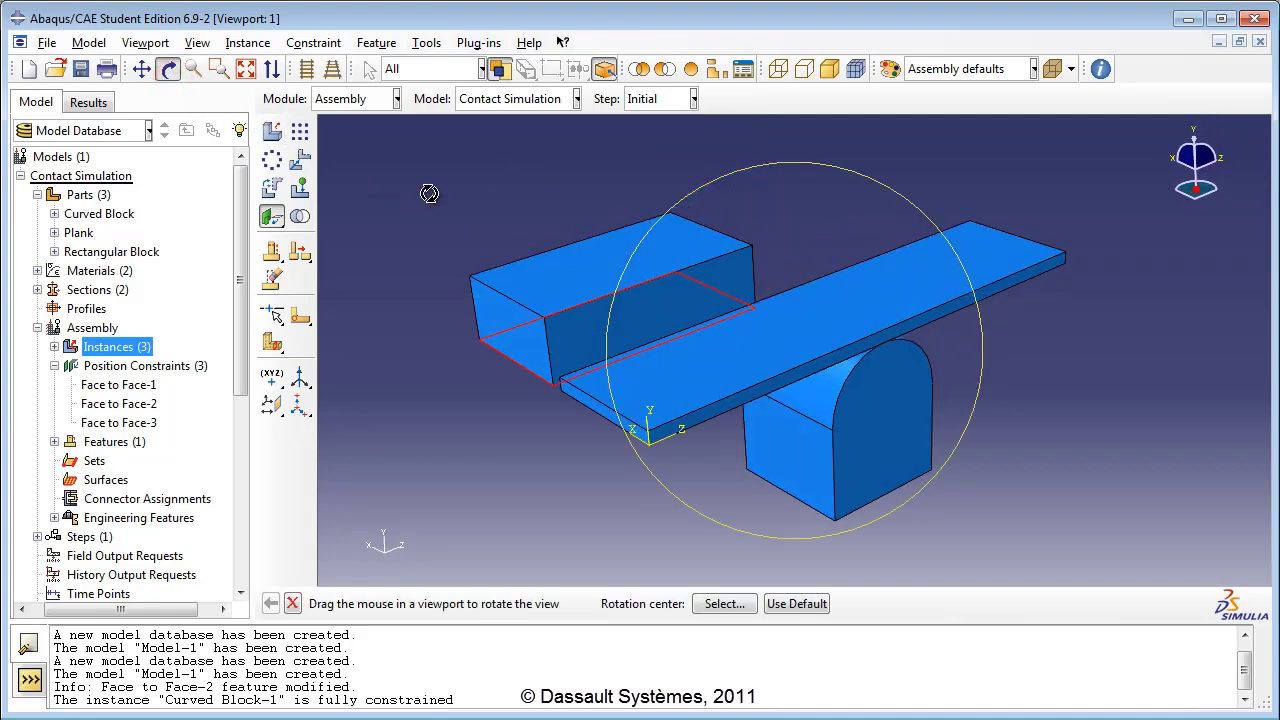
pyautogui.click(167, 68)
pyautogui.click(686, 379)
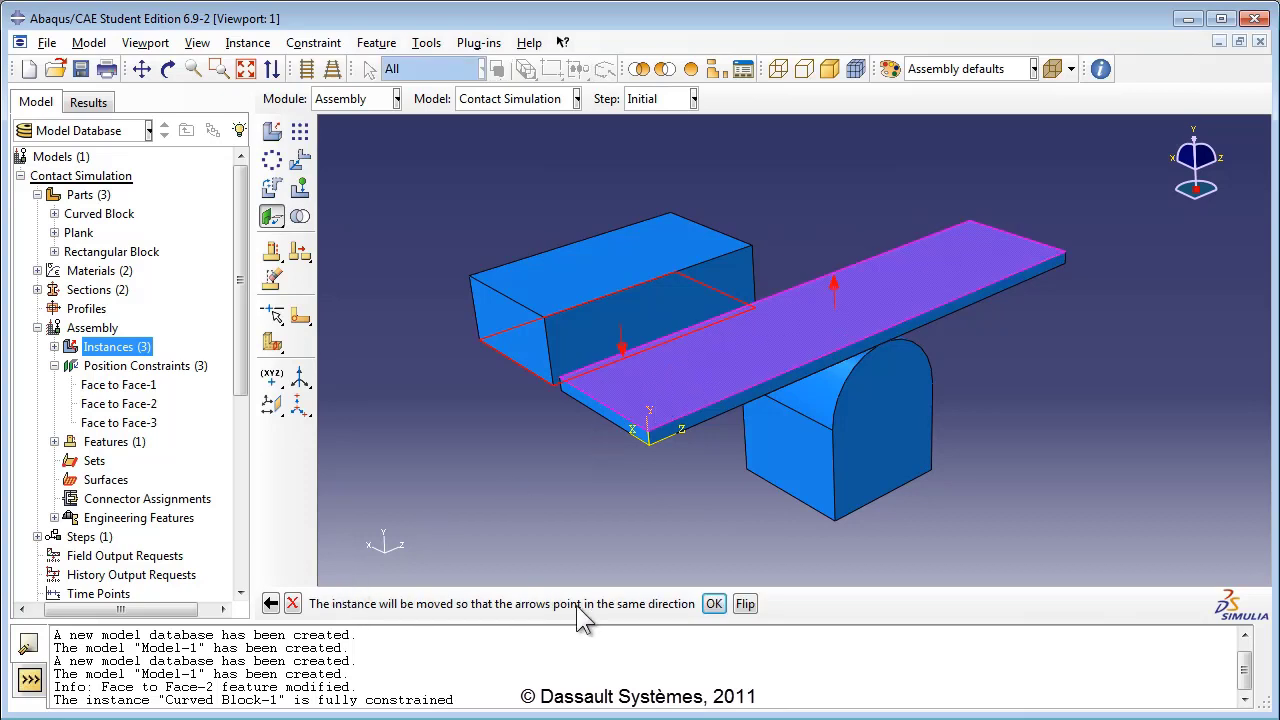
pyautogui.click(746, 605)
pyautogui.click(714, 603)
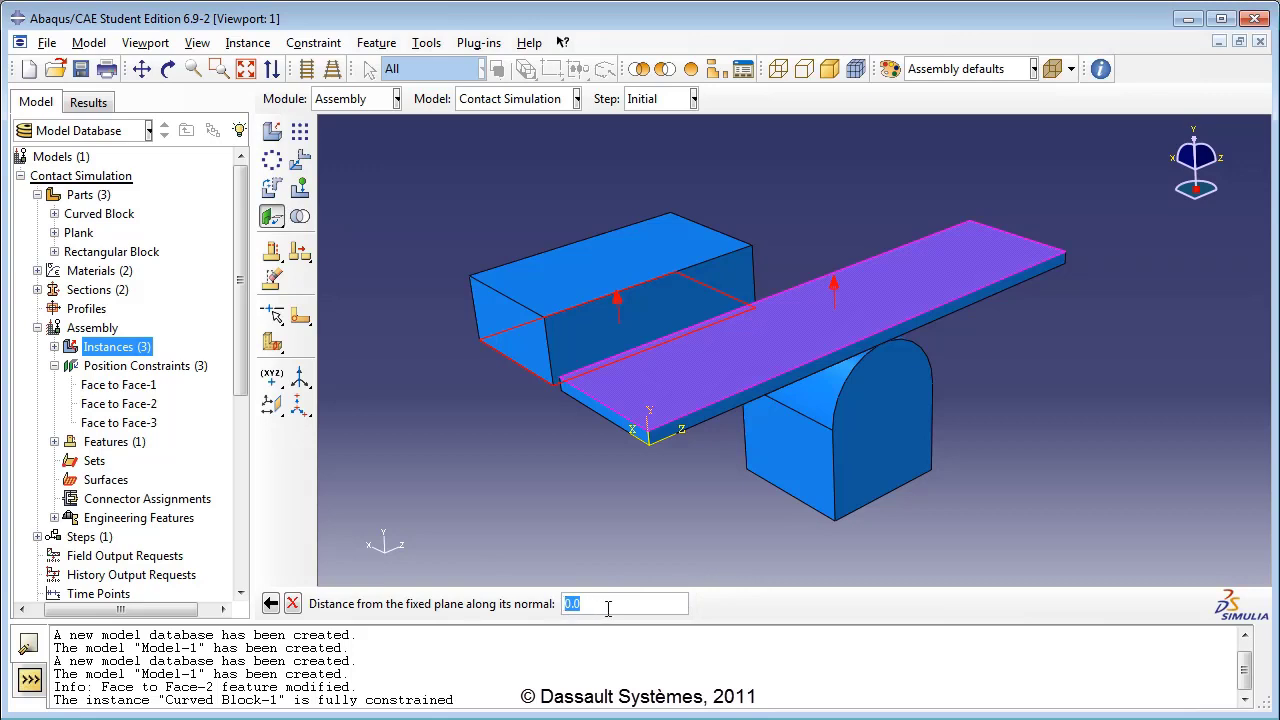
pyautogui.press('Return')
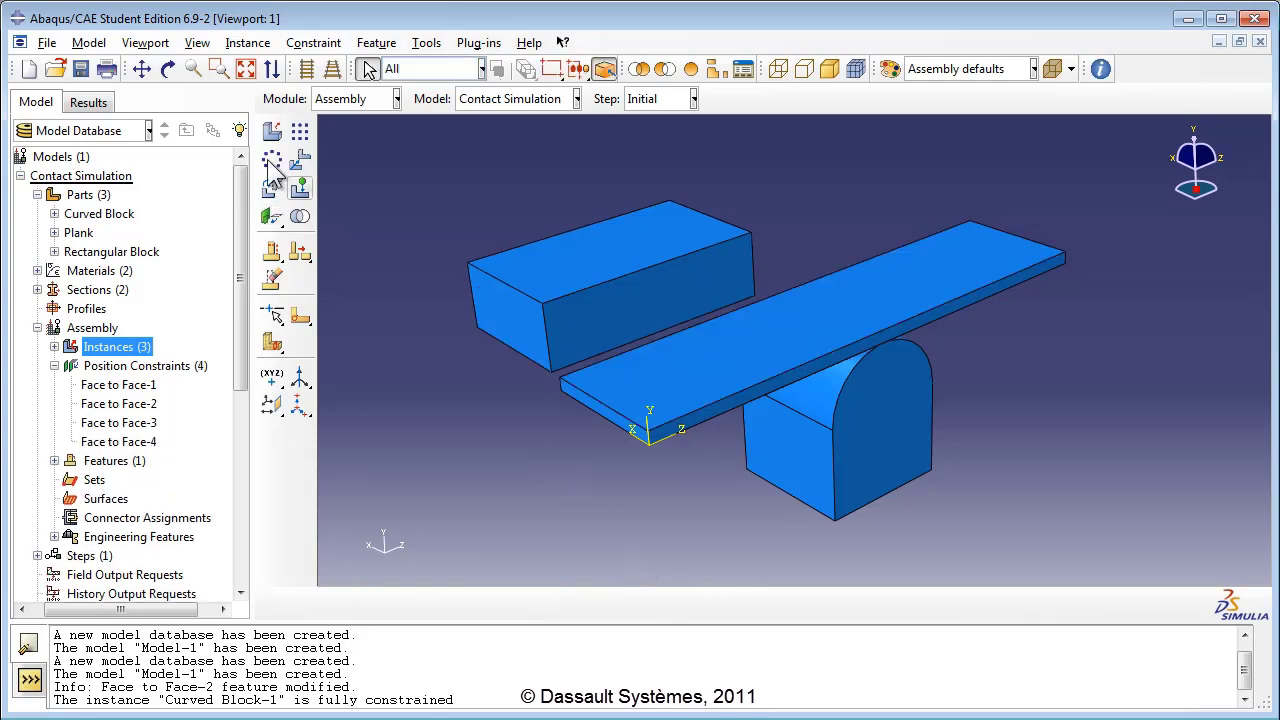
# Constrain the Rectangular Block's short end face flush with the Plank's short end face using a Face to Face constraint at distance 0.0
pyautogui.click(168, 68)
pyautogui.moveTo(657, 371); pyautogui.dragTo(577, 292)
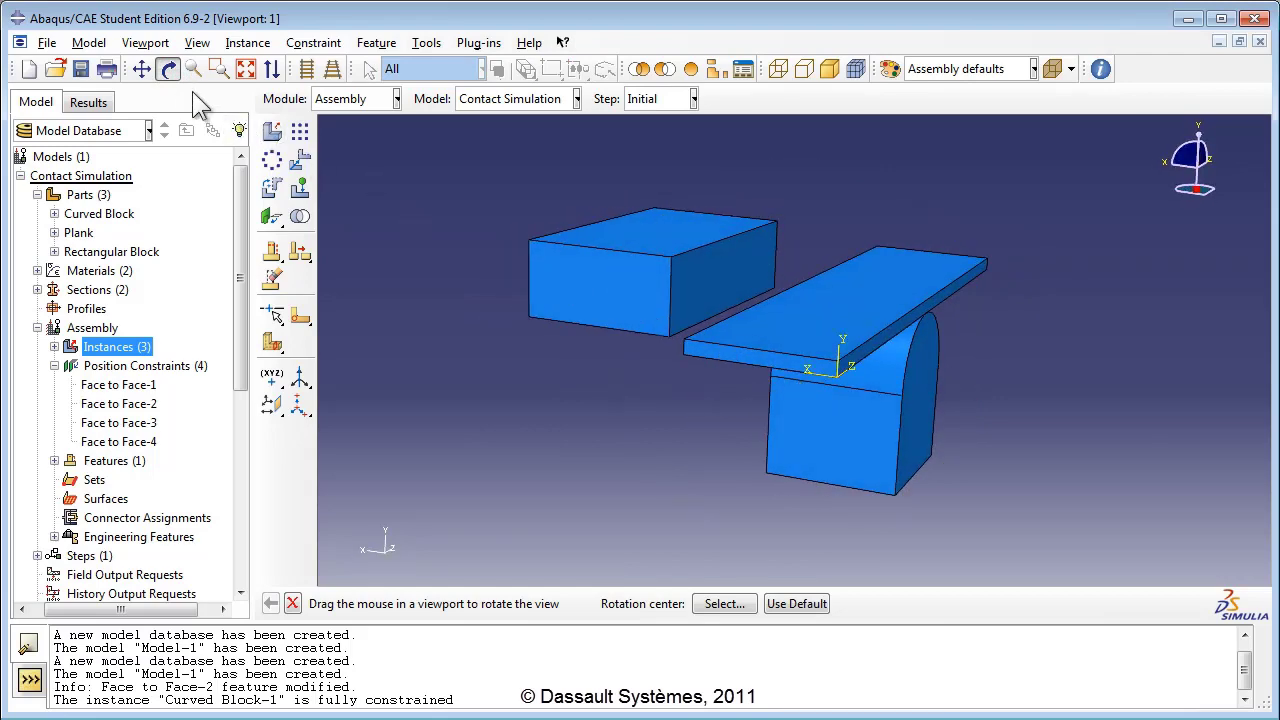
pyautogui.click(168, 68)
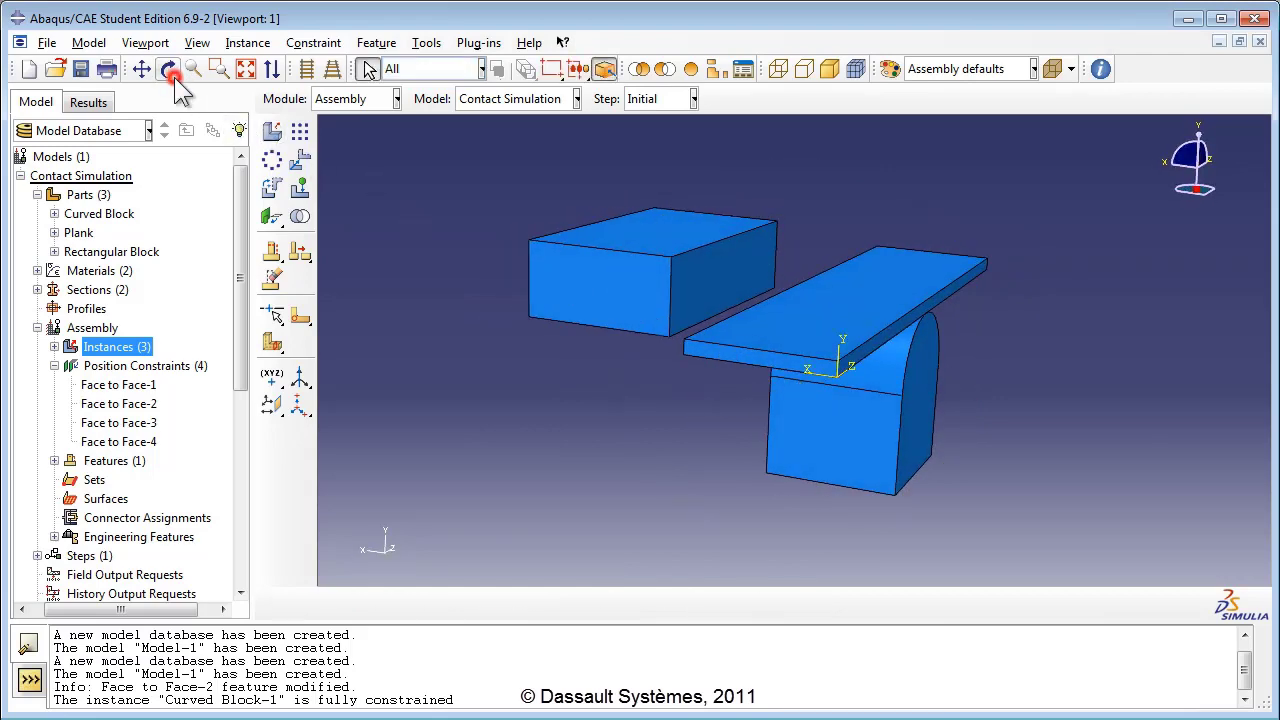
pyautogui.click(272, 218)
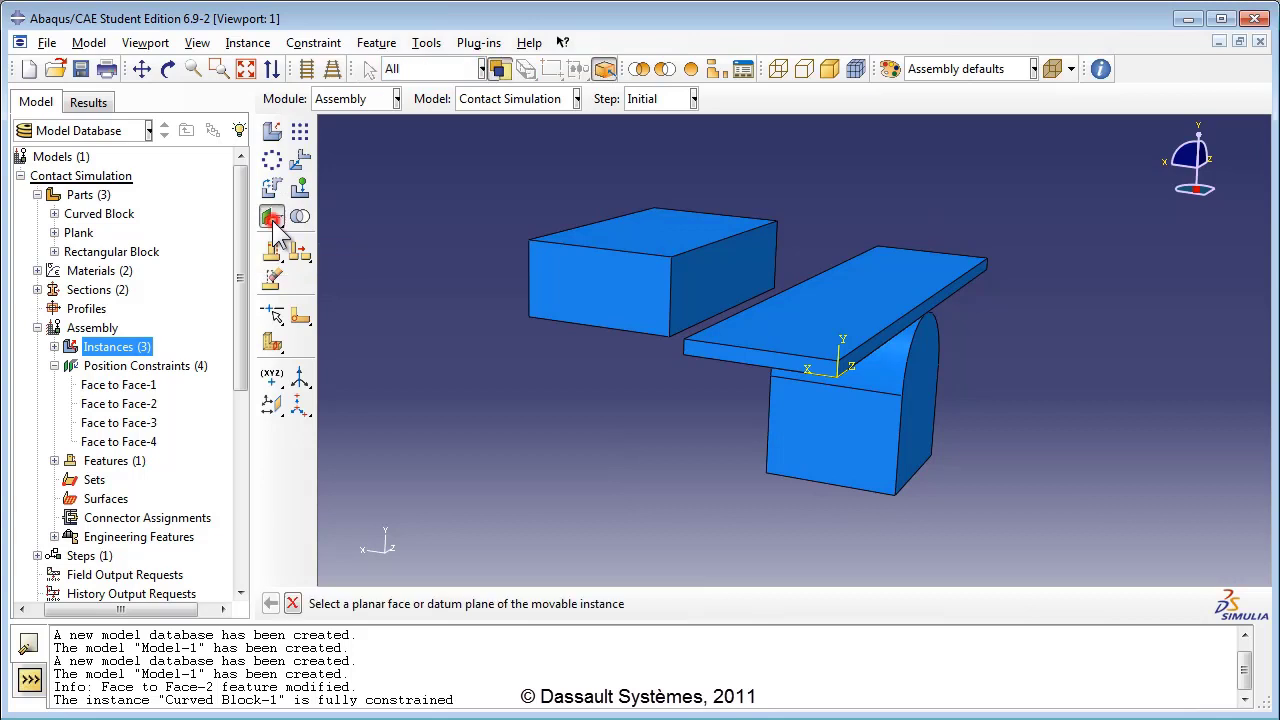
pyautogui.click(595, 321)
pyautogui.click(701, 350)
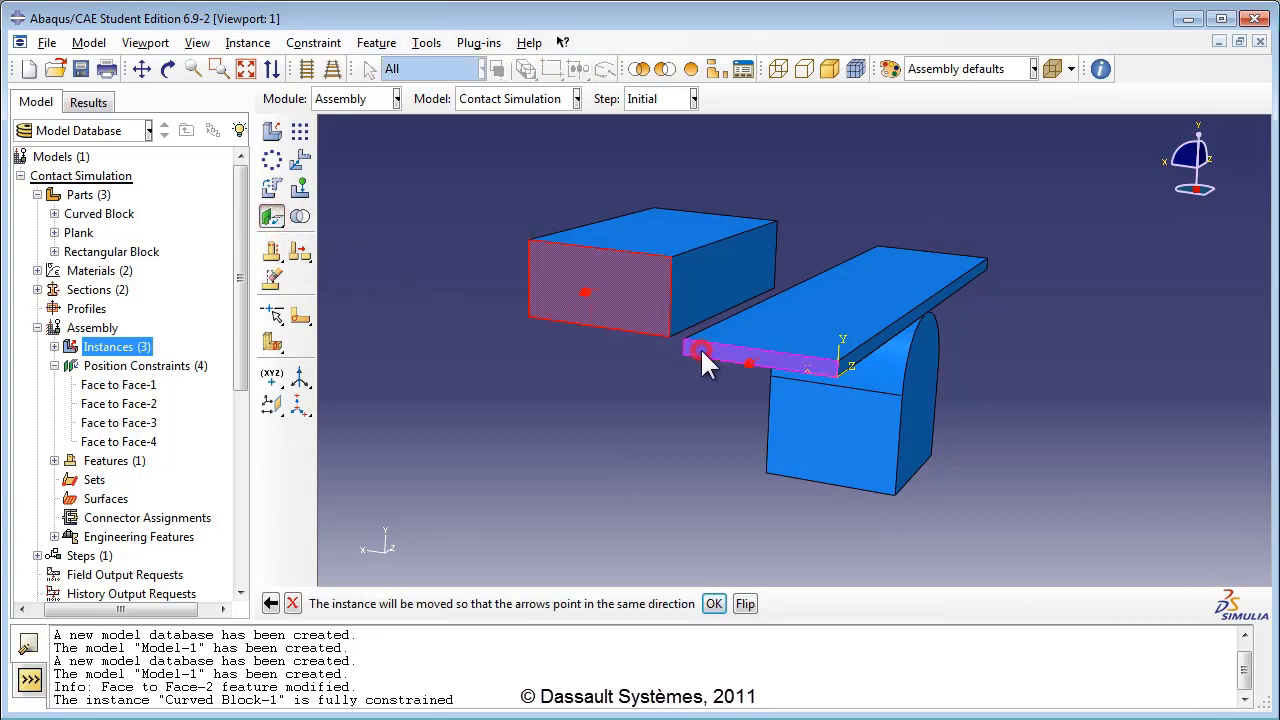
pyautogui.click(714, 603)
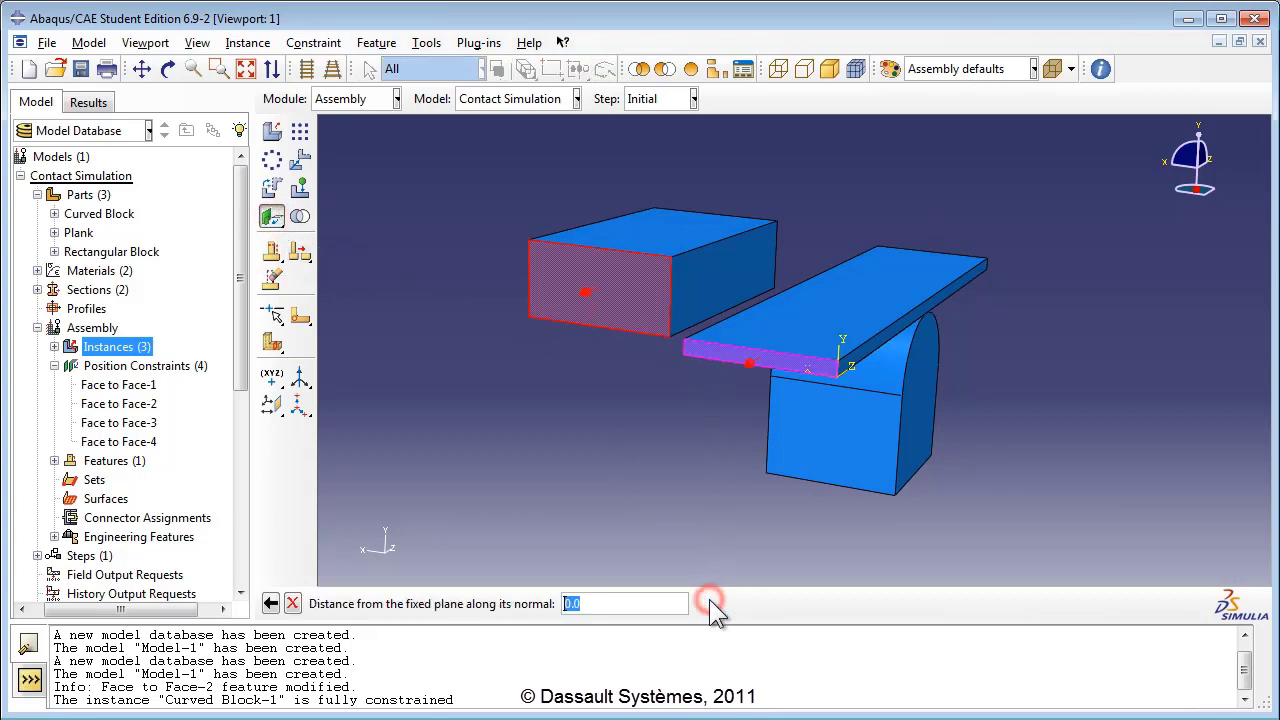
pyautogui.press('Return')
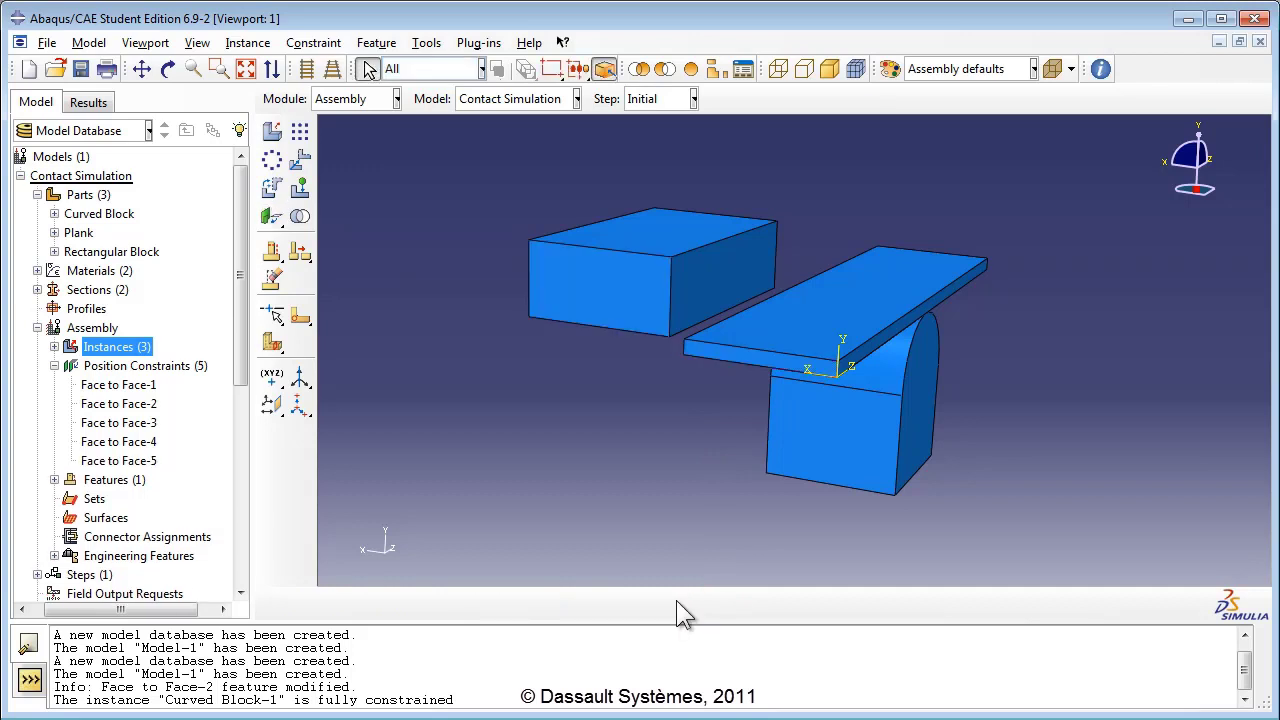
# Constrain the Rectangular Block's long side face flush with the Plank's long side face using a Face to Face constraint
pyautogui.click(271, 216)
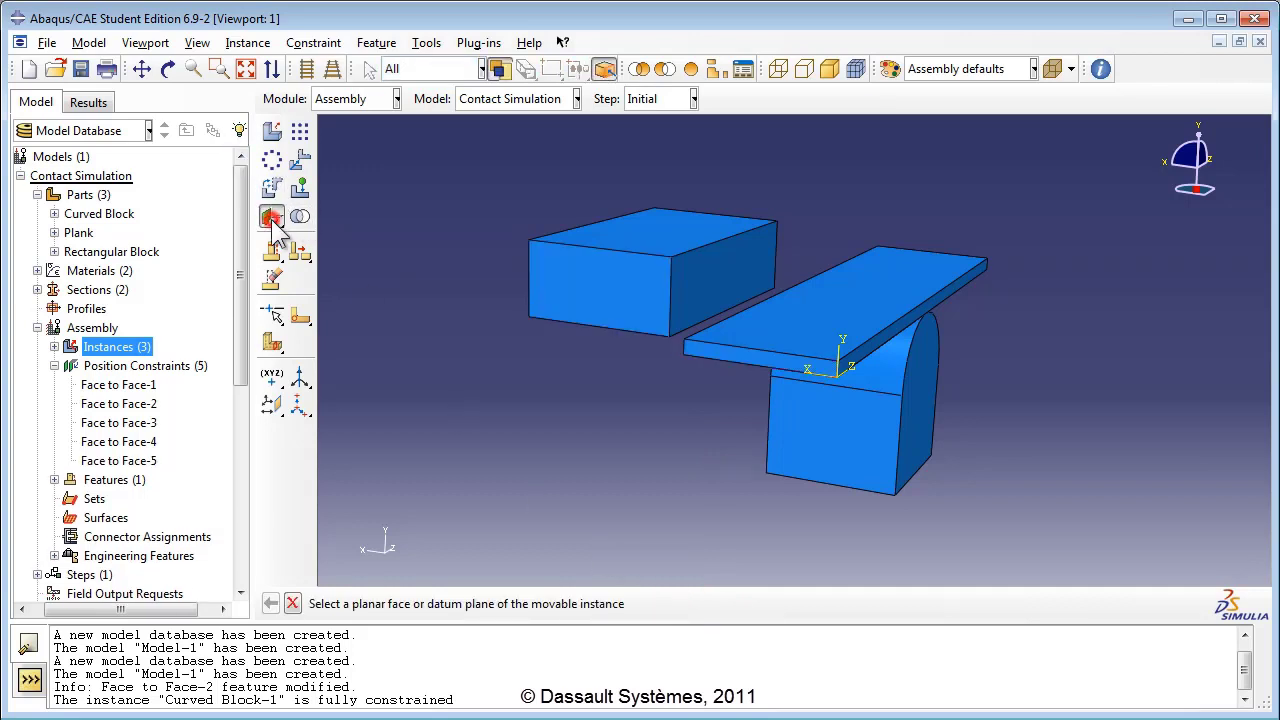
pyautogui.click(691, 294)
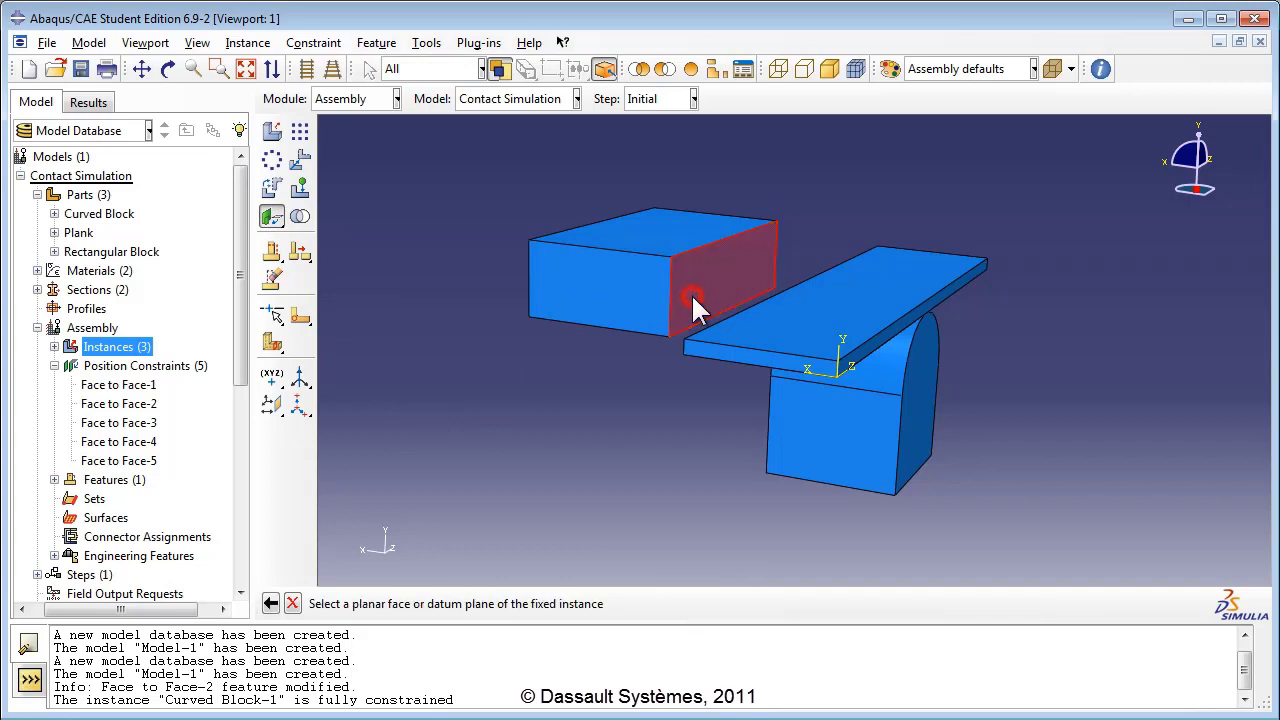
pyautogui.click(870, 348)
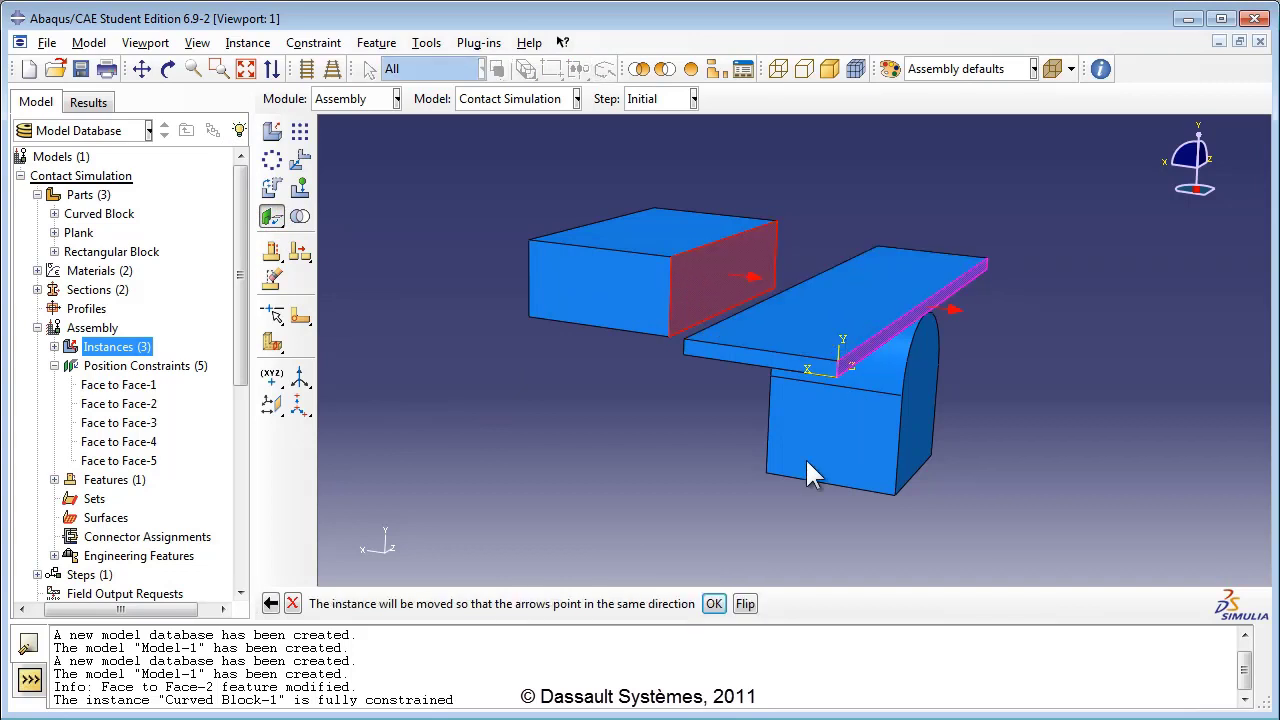
pyautogui.click(714, 603)
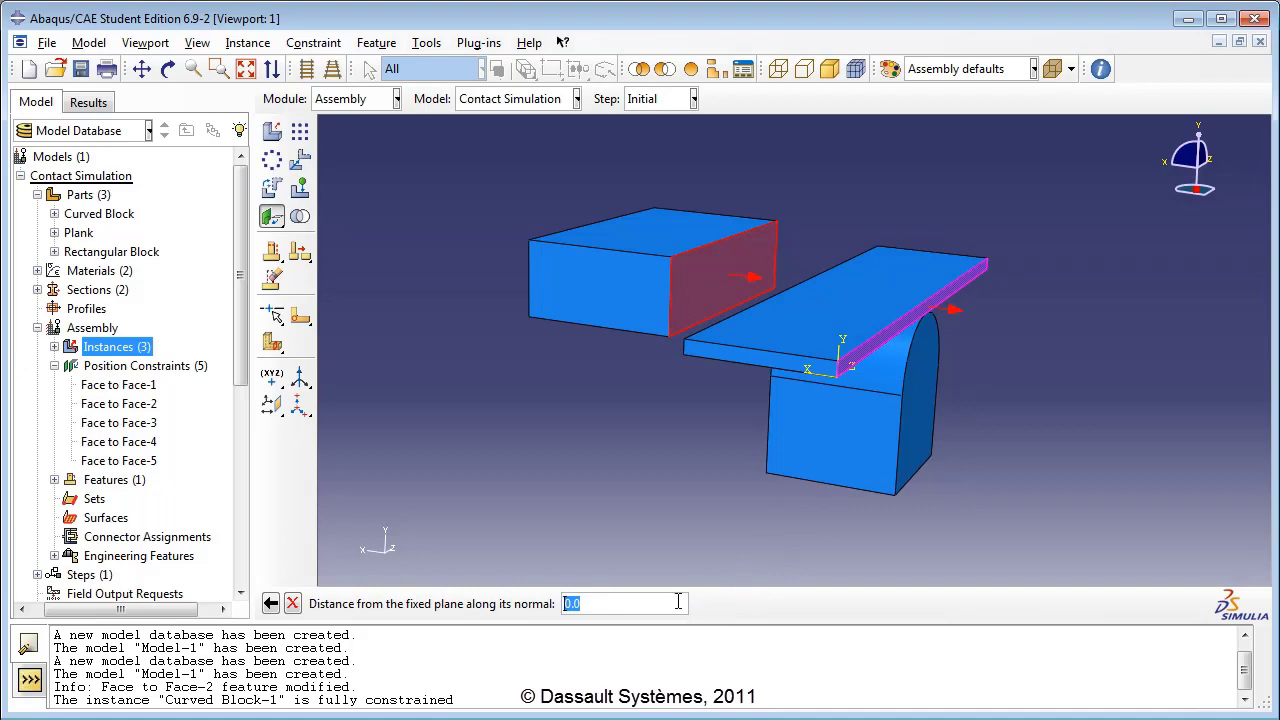
pyautogui.press('BackSpace')
pyautogui.press('Return')
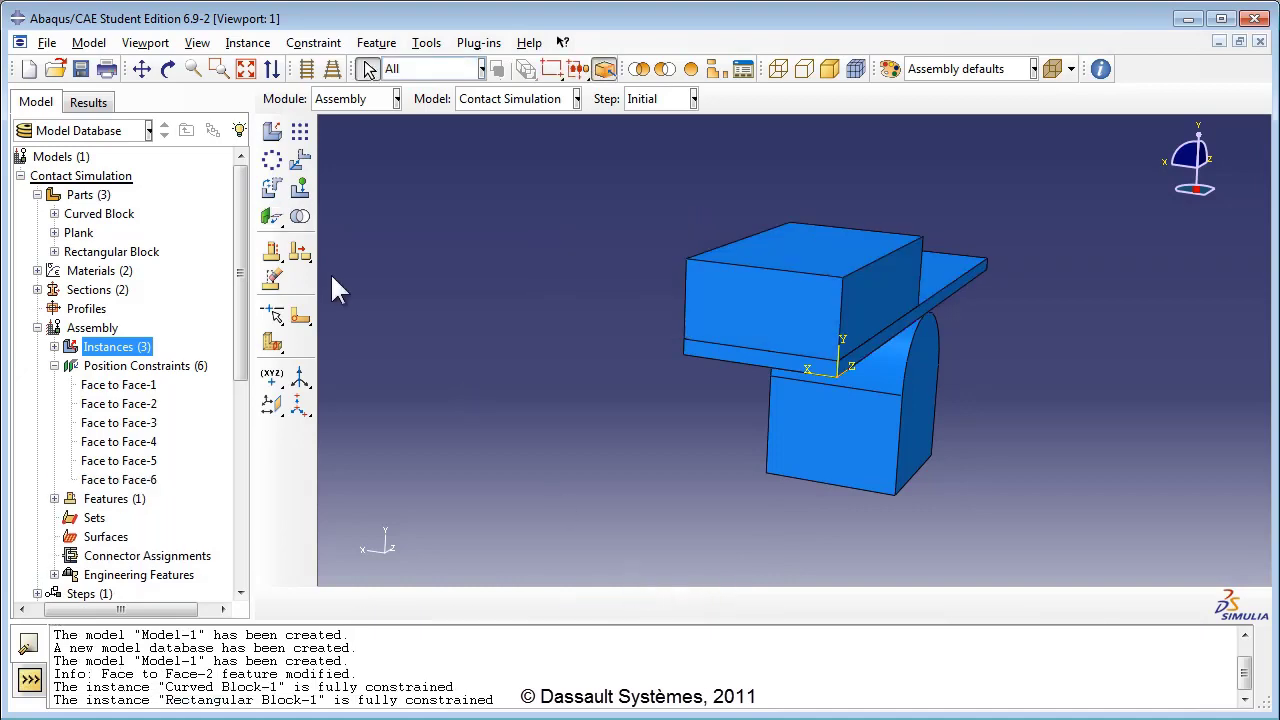
# Create a Static, General analysis step named Make Contact after the Initial step
pyautogui.click(169, 69)
pyautogui.moveTo(885, 459); pyautogui.dragTo(666, 427)
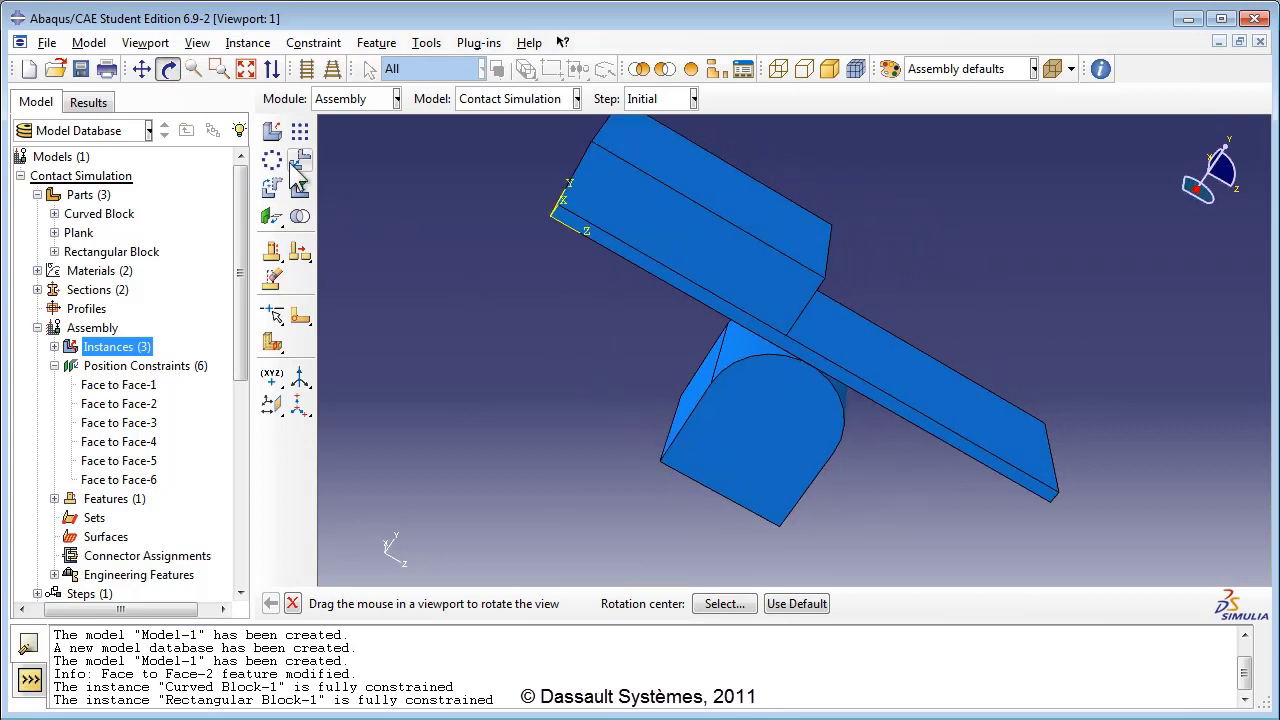
pyautogui.click(167, 70)
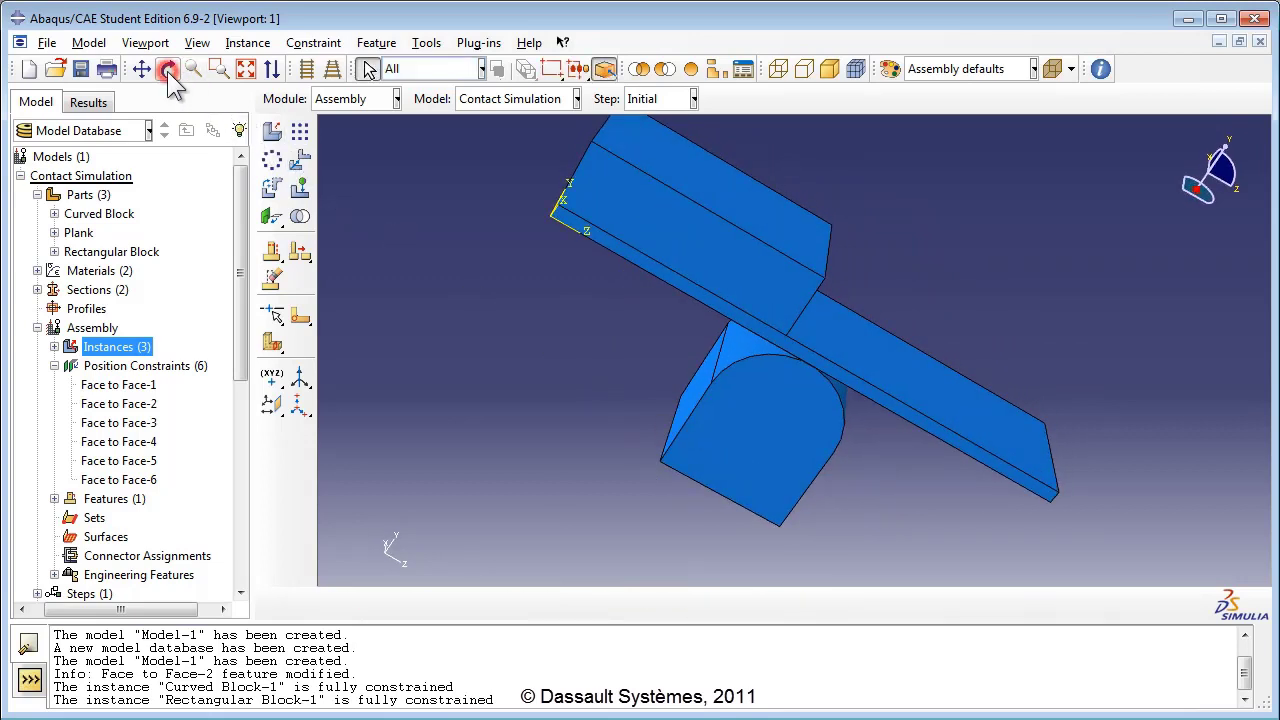
pyautogui.click(54, 365)
pyautogui.click(37, 327)
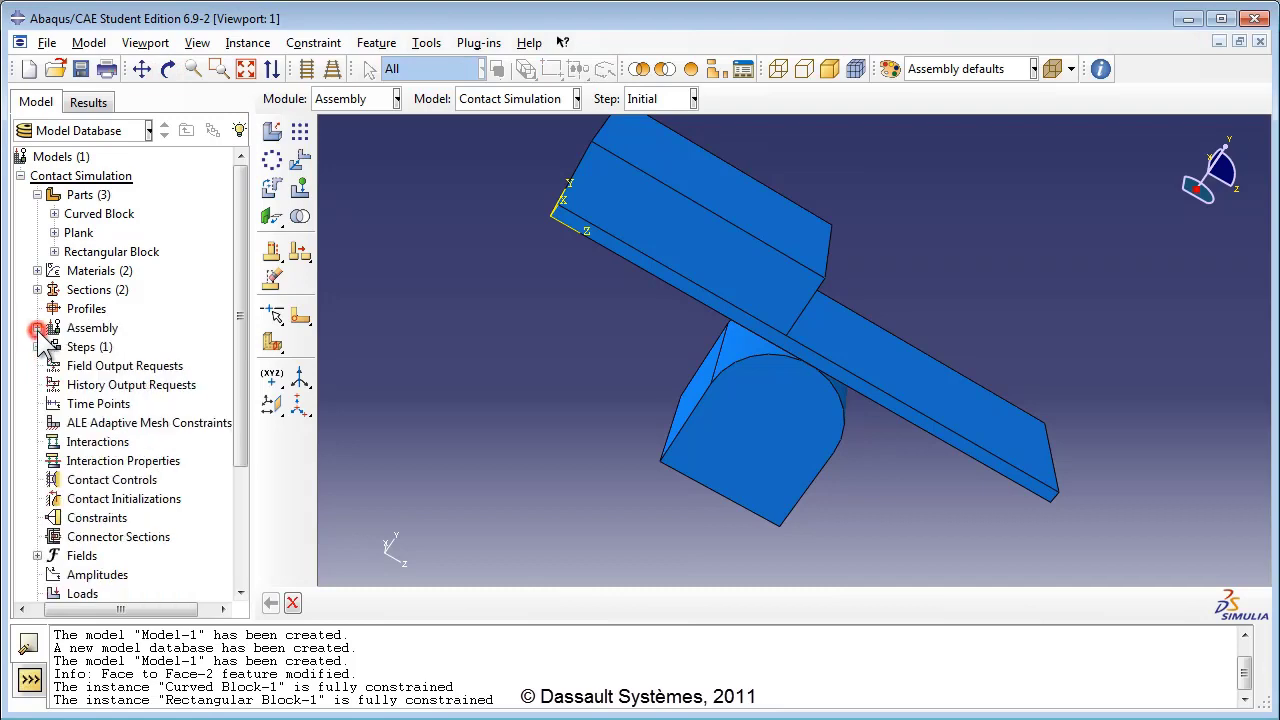
pyautogui.doubleClick(80, 346)
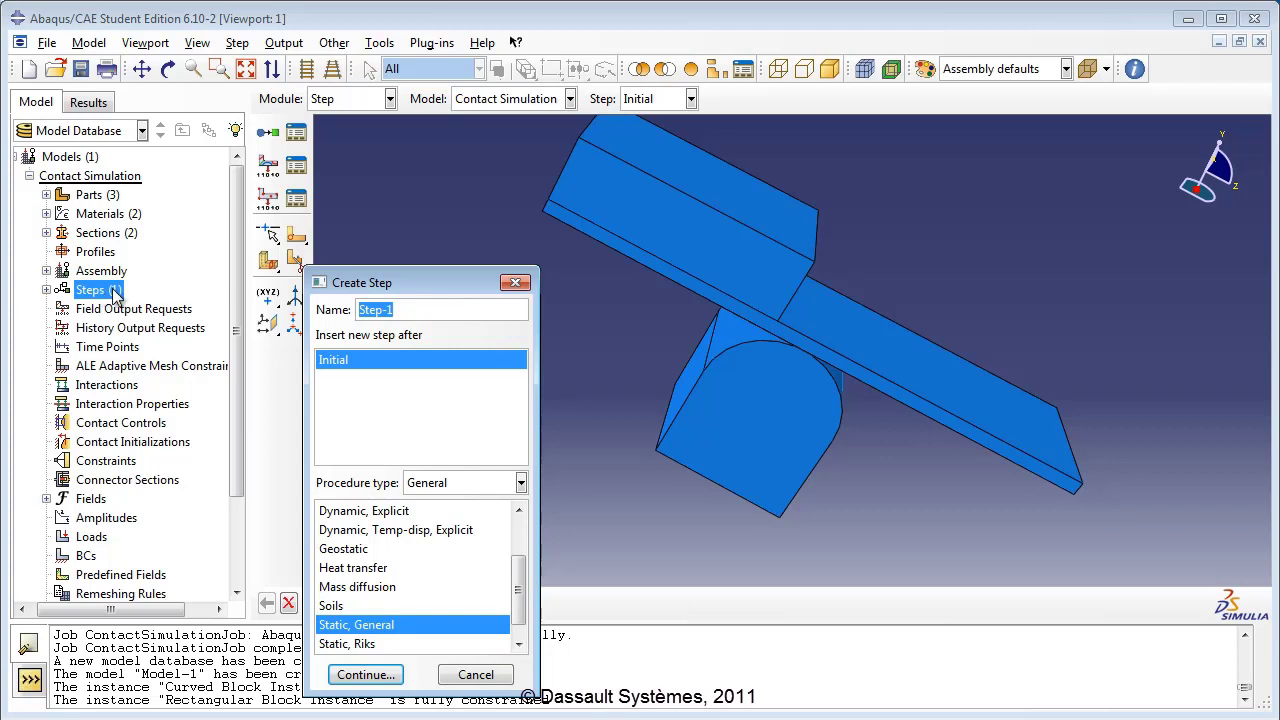
pyautogui.doubleClick(421, 308)
pyautogui.write('Make Con')
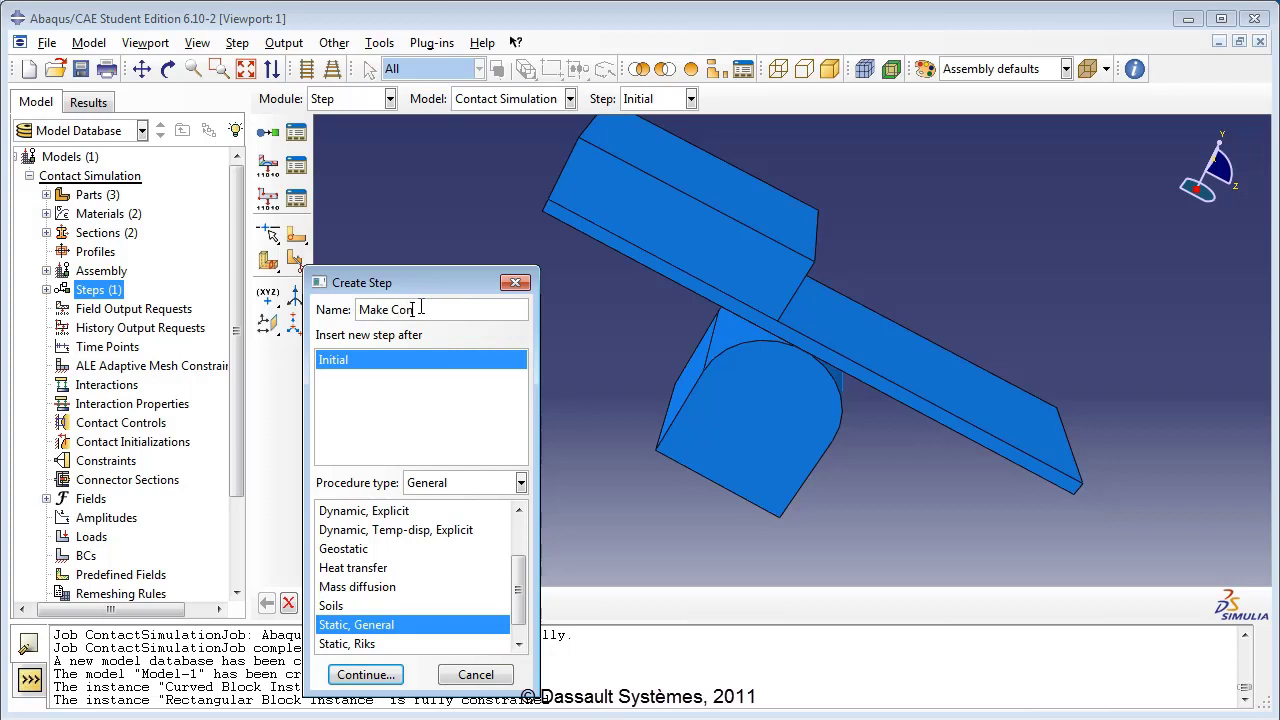
pyautogui.write('tact')
pyautogui.click(375, 675)
# Enter "Push parts together to avoid chatter" as the Make Contact step's description
pyautogui.click(507, 176)
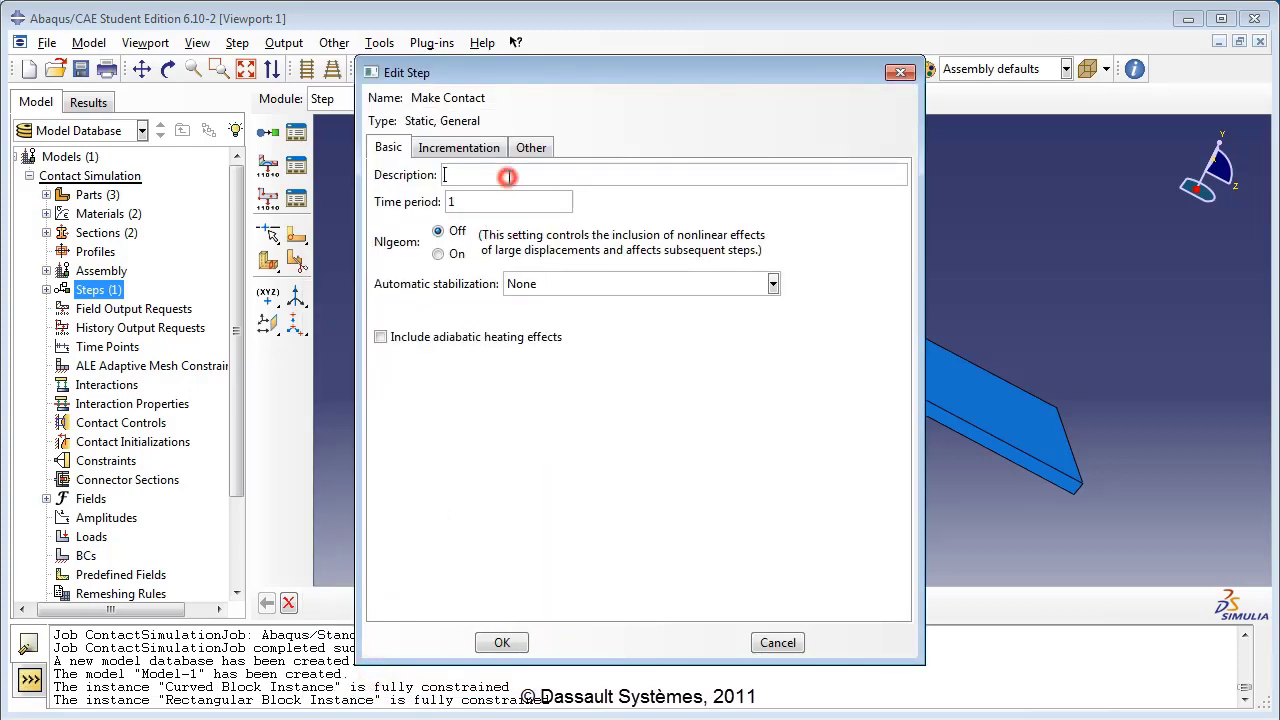
pyautogui.write('Push parts i')
pyautogui.write('ogether')
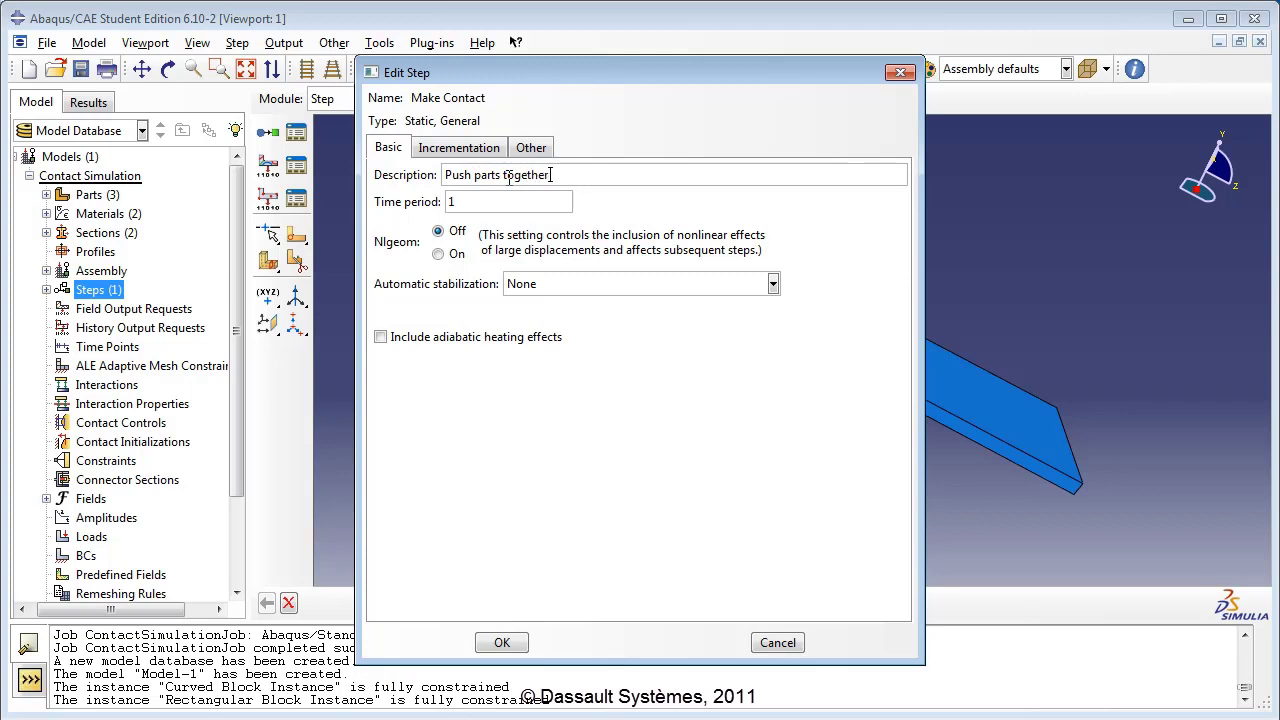
pyautogui.write(' to avoid chatter')
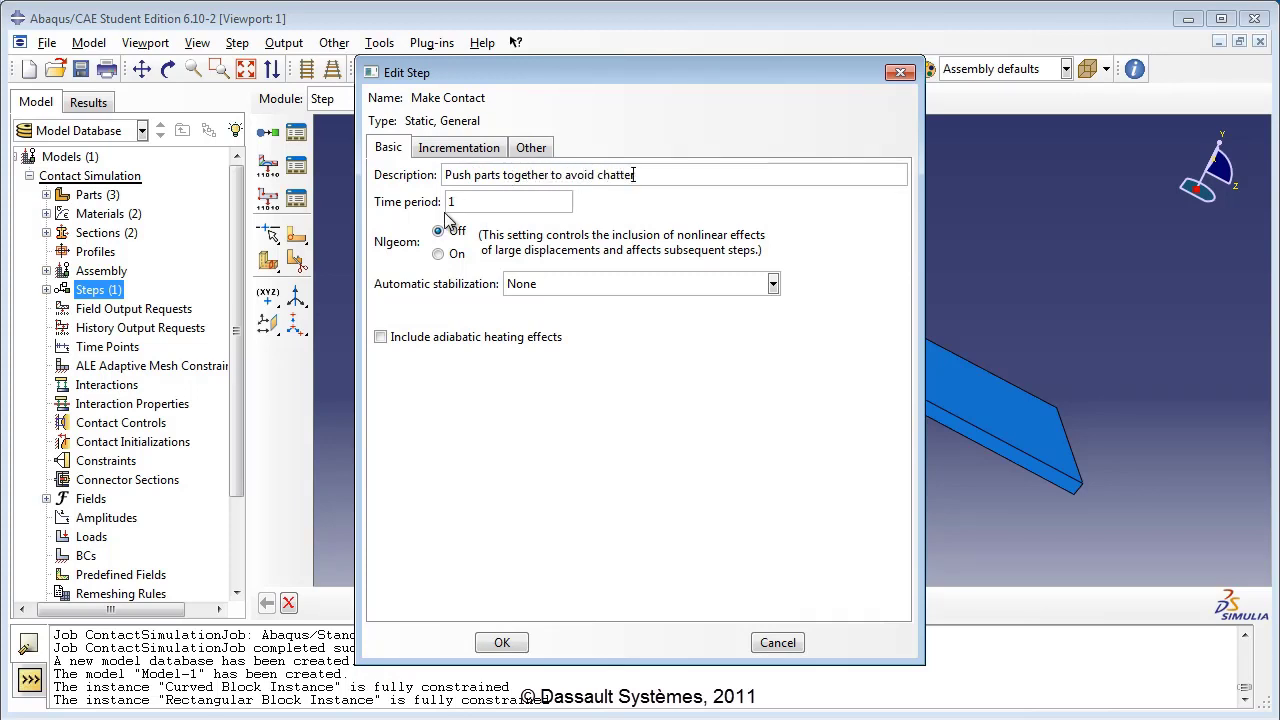
# Set the Make Contact step's initial increment size to 0.1
pyautogui.click(466, 151)
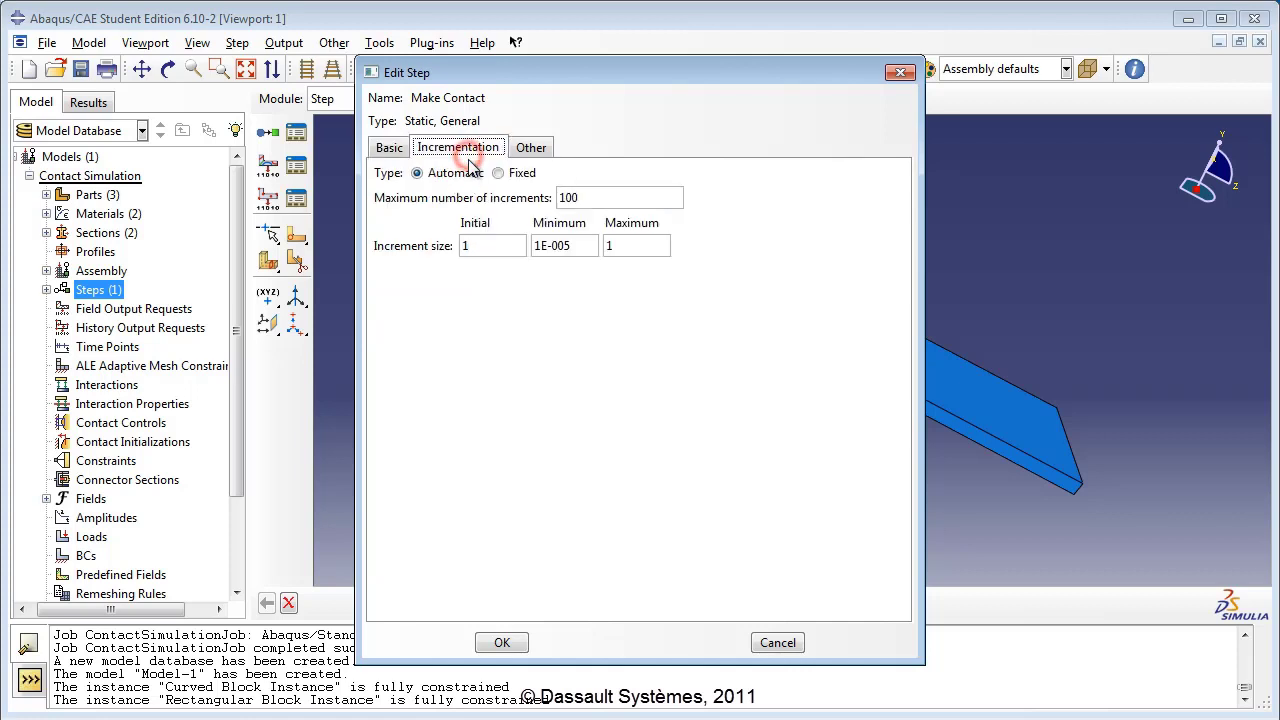
pyautogui.click(462, 247)
pyautogui.write('0')
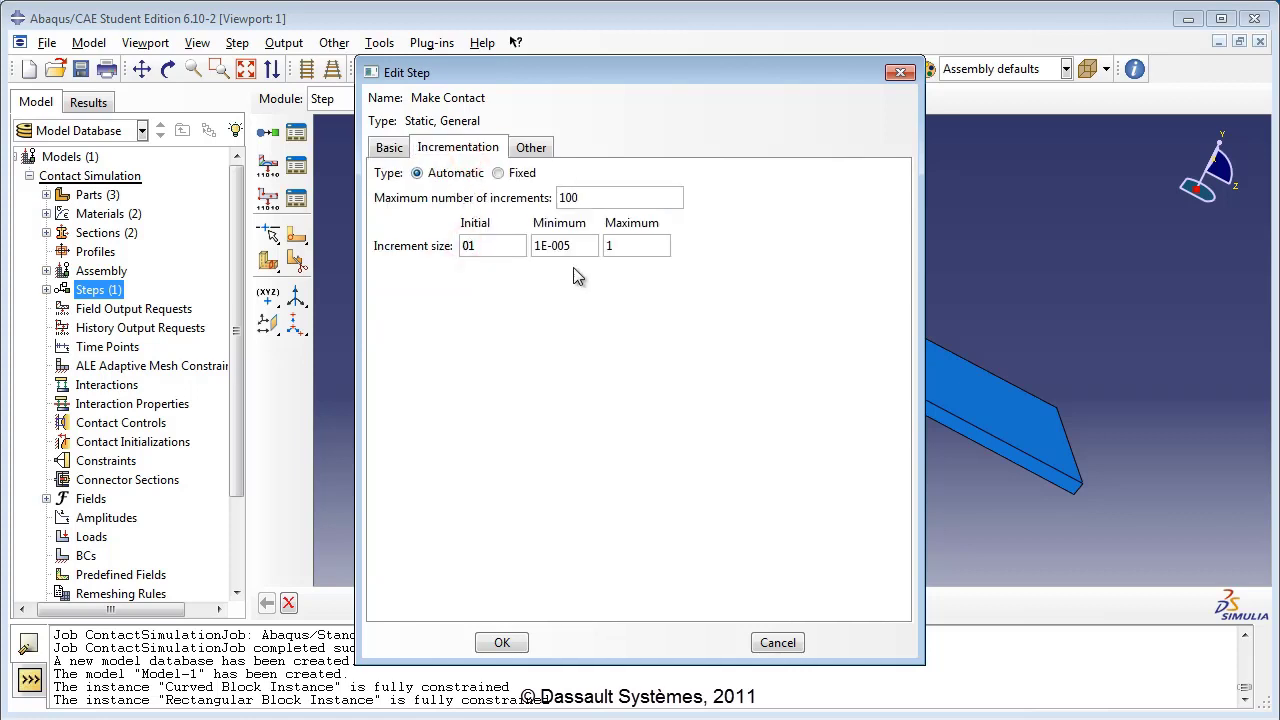
pyautogui.write('.')
pyautogui.click(509, 250)
# Turn on Nlgeom for the Make Contact step and accept the step definition
pyautogui.click(389, 147)
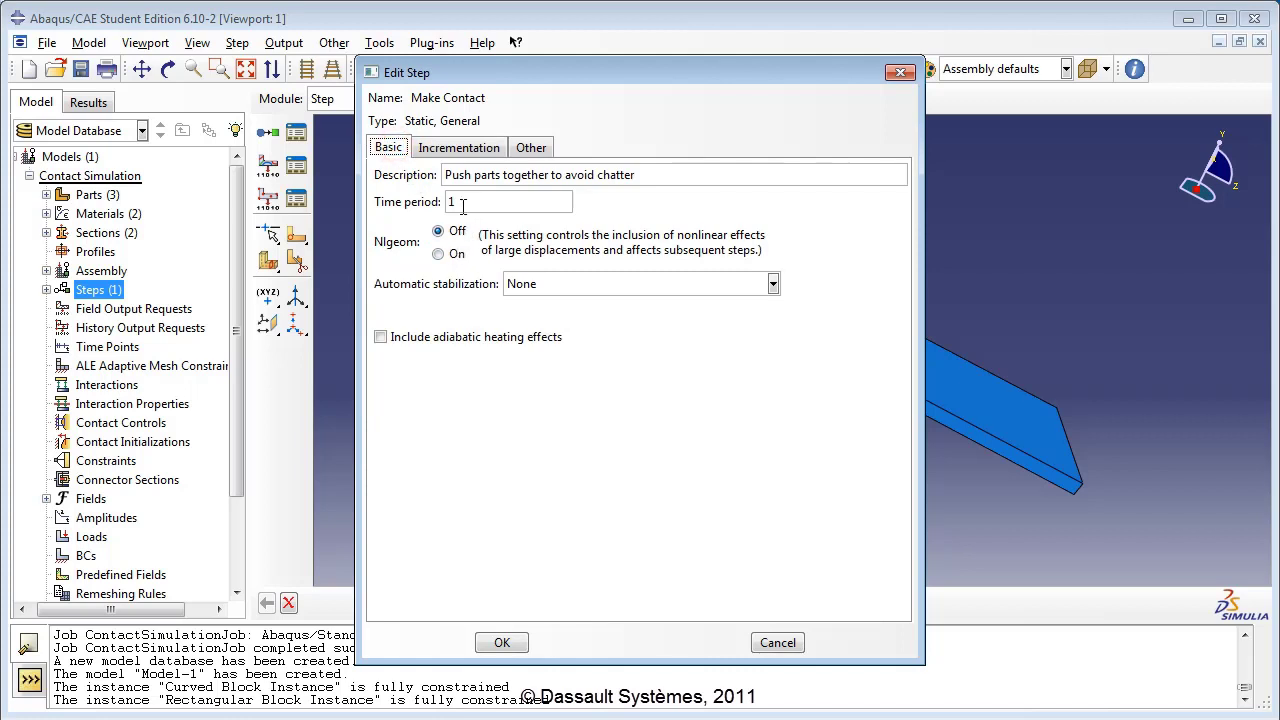
pyautogui.click(438, 254)
pyautogui.click(503, 645)
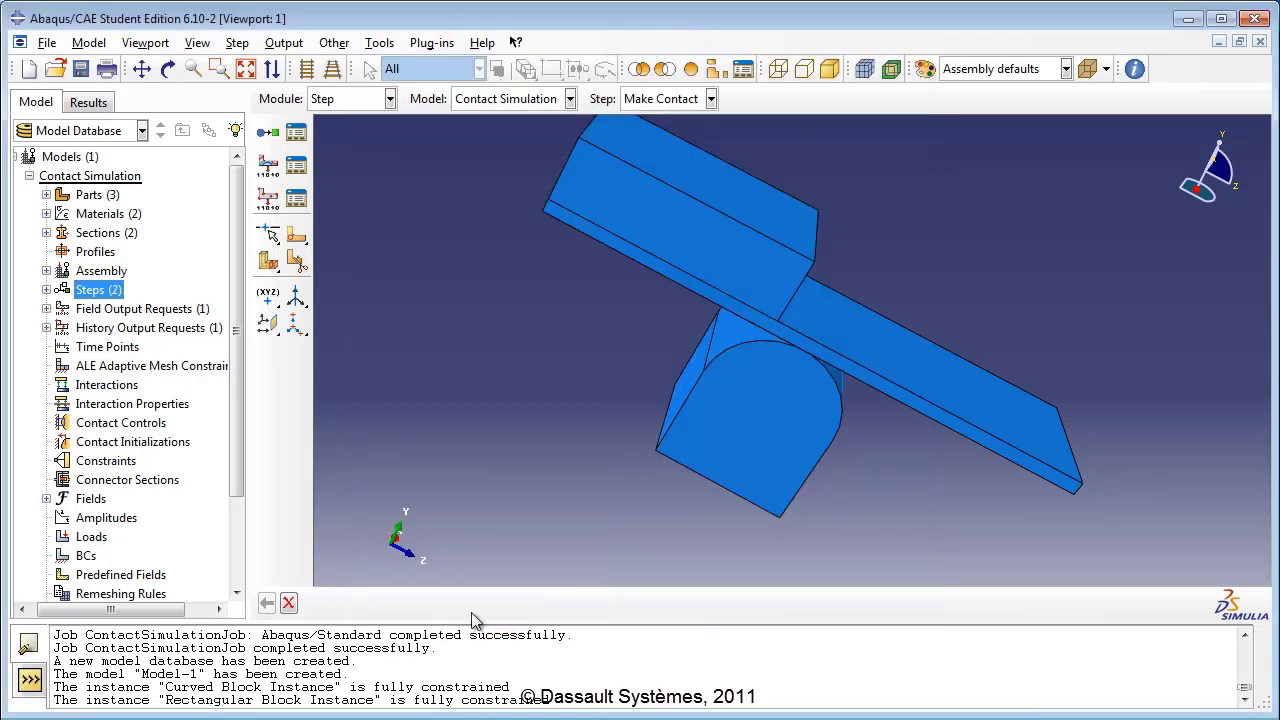
# Create a Static, General analysis step named Apply Force after the Make Contact step
pyautogui.doubleClick(93, 289)
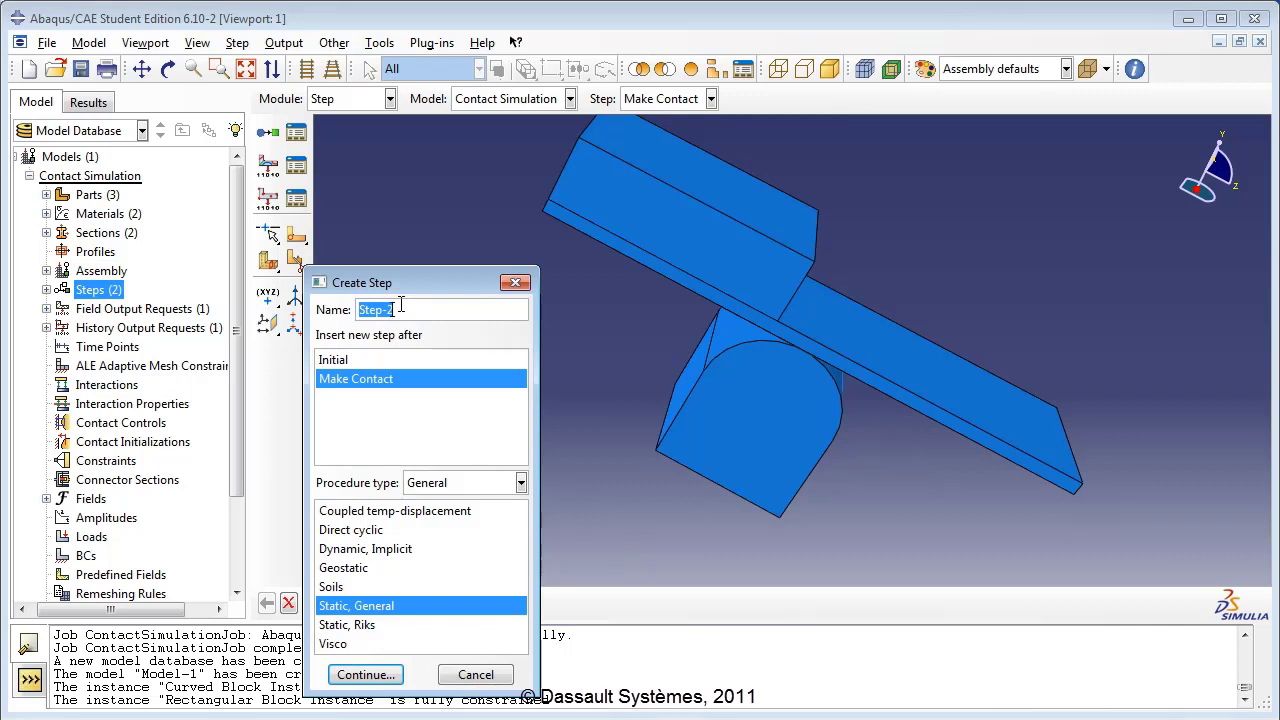
pyautogui.write('Apply Force')
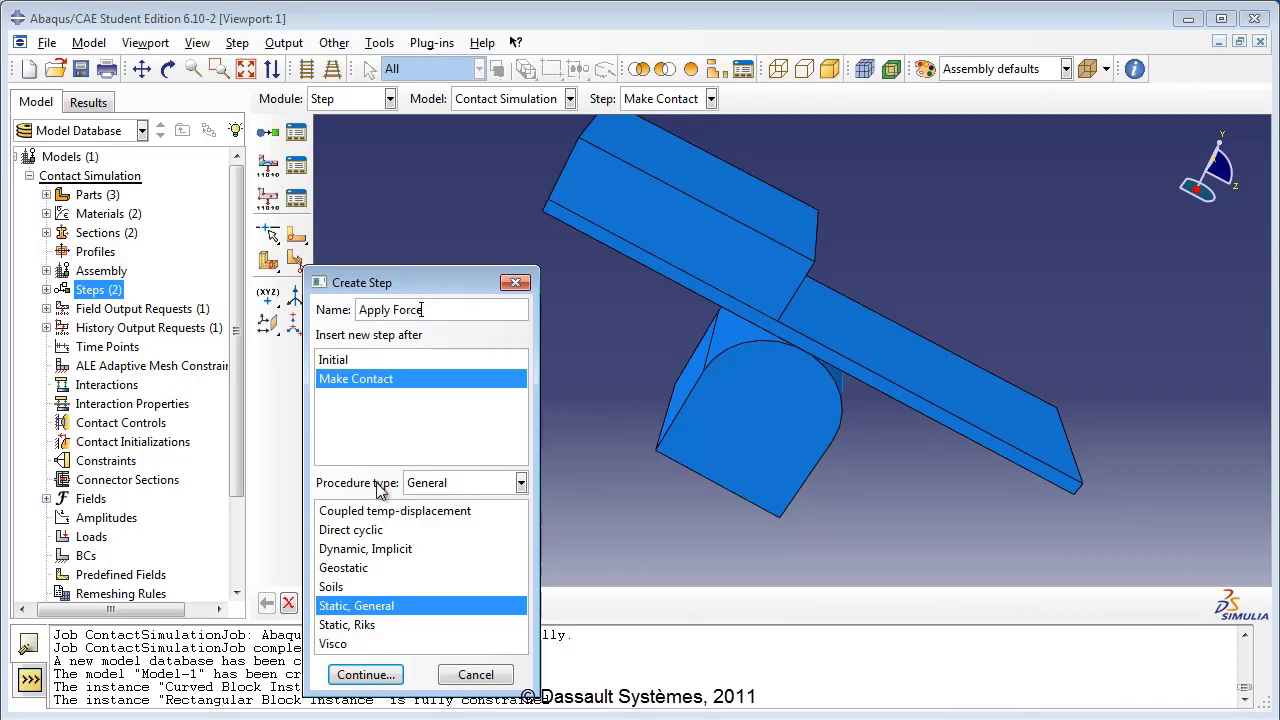
pyautogui.click(360, 674)
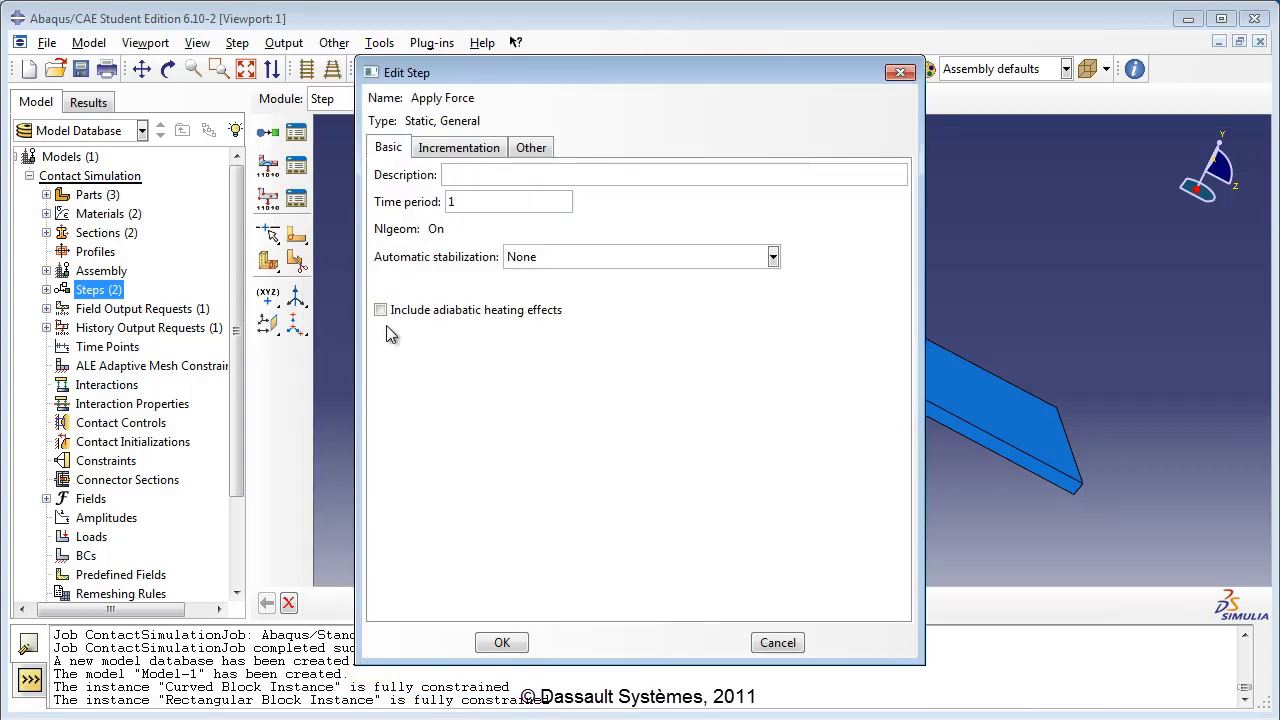
# Enter "Apply force on one end of the plank" as the Apply Force step's description
pyautogui.click(466, 202)
pyautogui.click(463, 173)
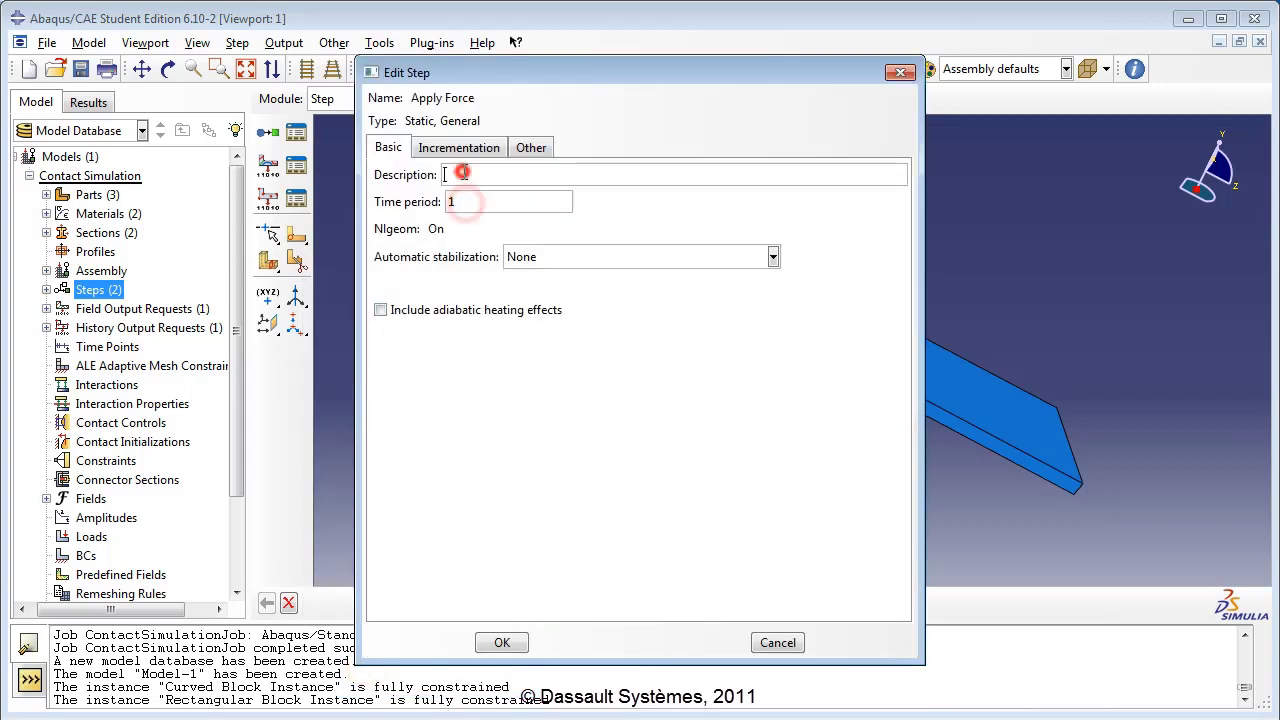
pyautogui.write('App')
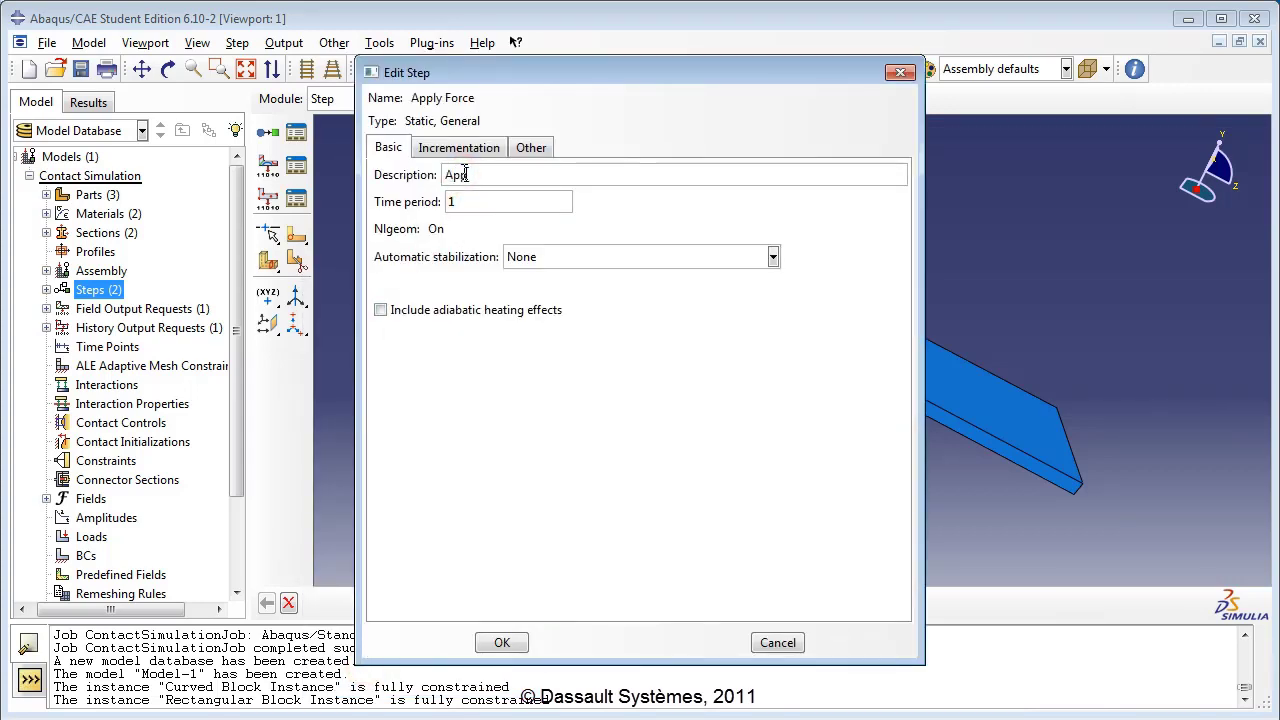
pyautogui.write('ly force on one end of')
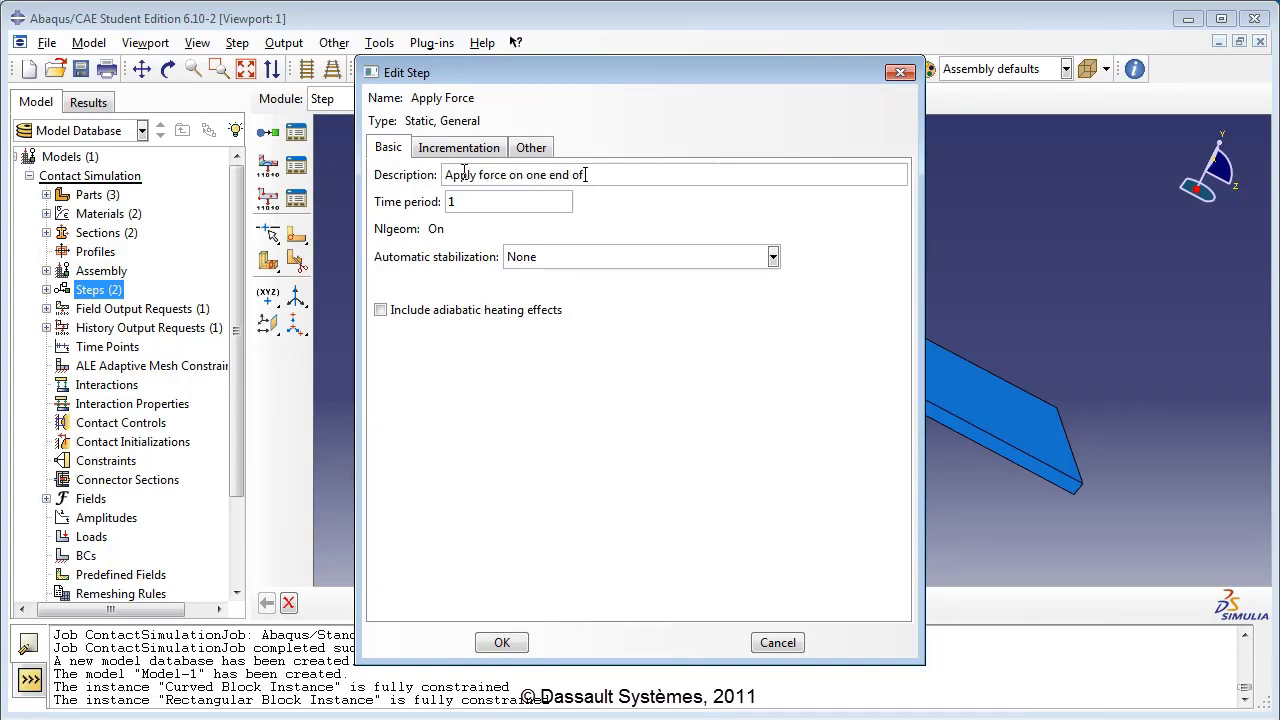
pyautogui.write(' the plank')
# Set the Apply Force step's initial increment size to 0.1 and return to its basic settings
pyautogui.click(459, 150)
pyautogui.doubleClick(474, 245)
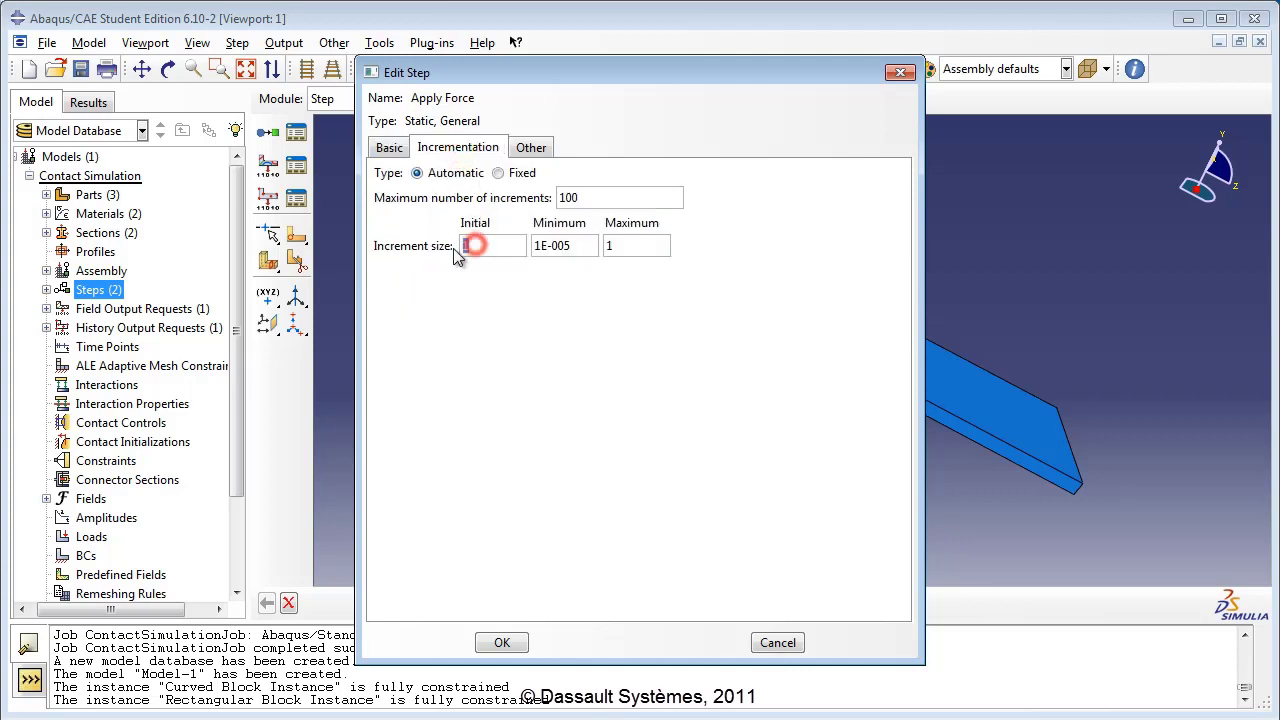
pyautogui.write('0.1')
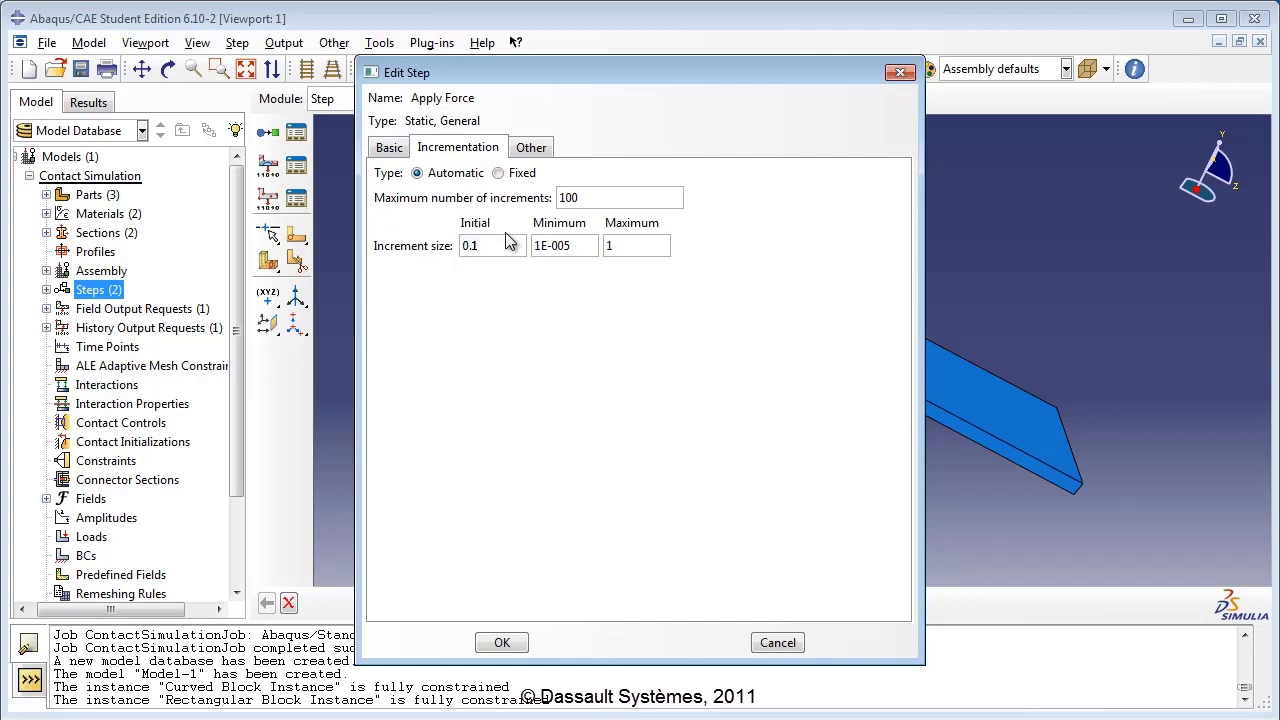
pyautogui.click(390, 149)
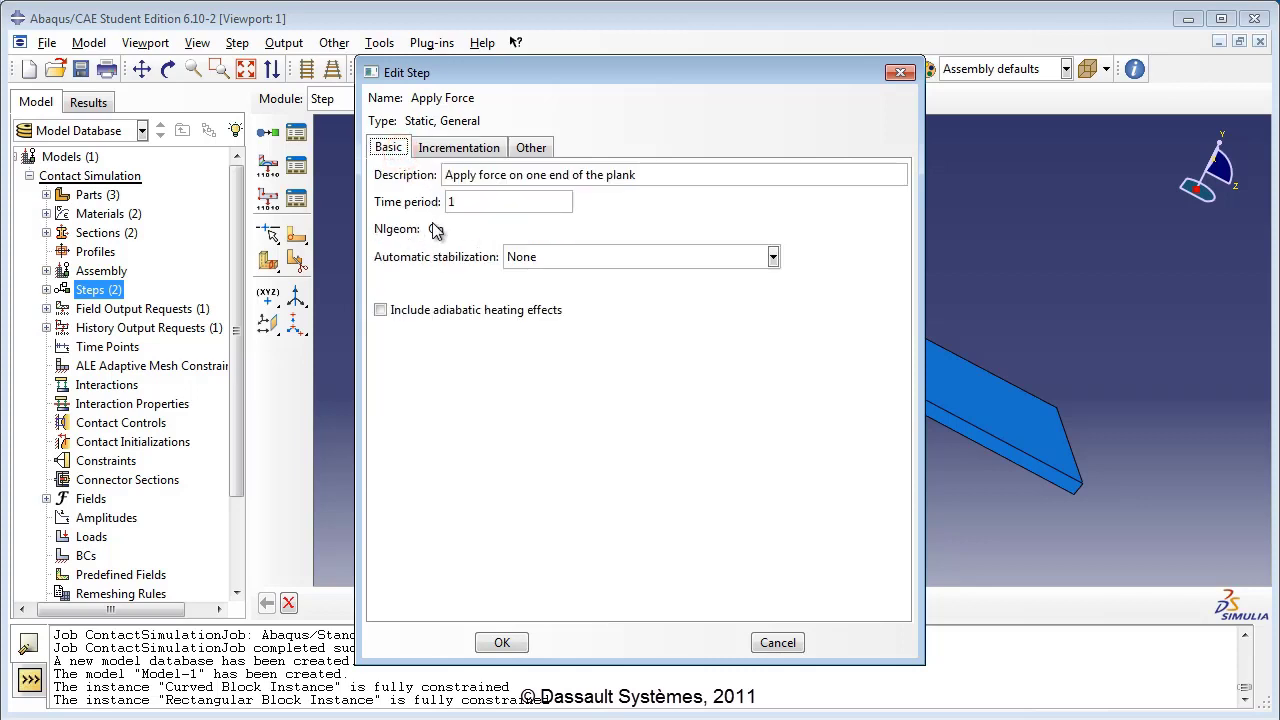
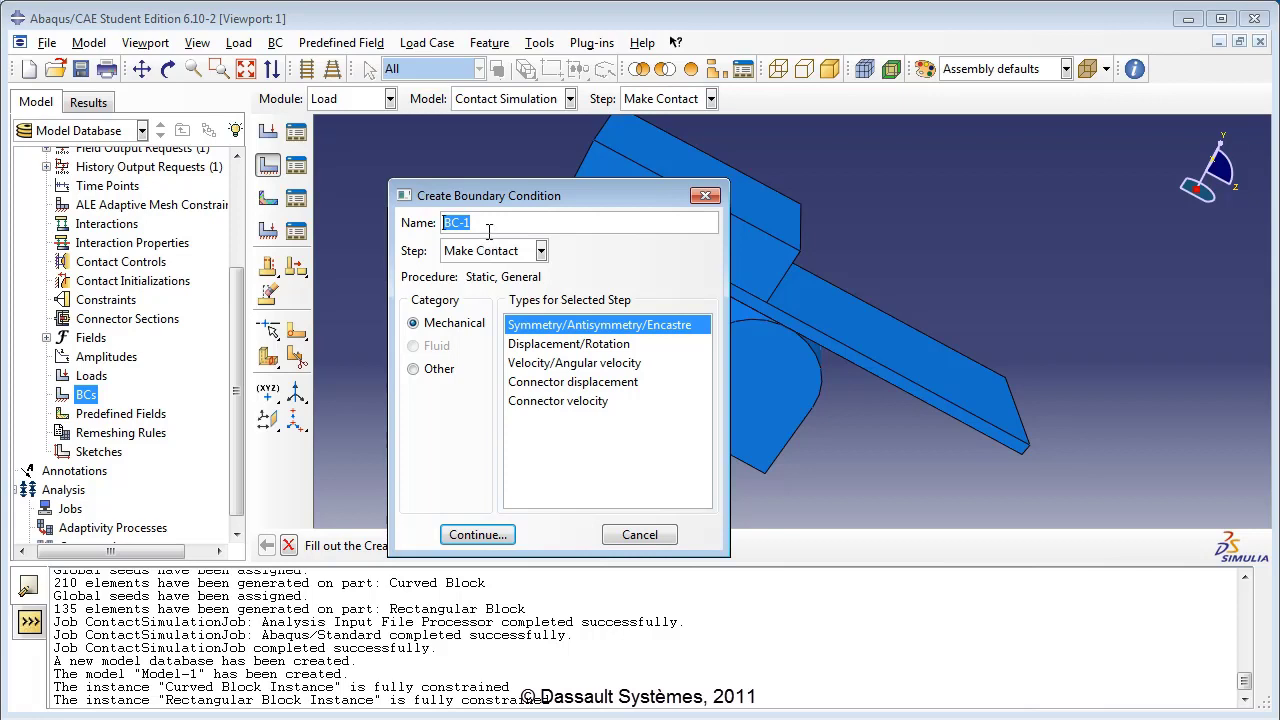
# Define a Symmetry/Antisymmetry/Encastre boundary condition named Fix Plank End in the Make Contact step
pyautogui.write('F')
pyautogui.click(502, 258)
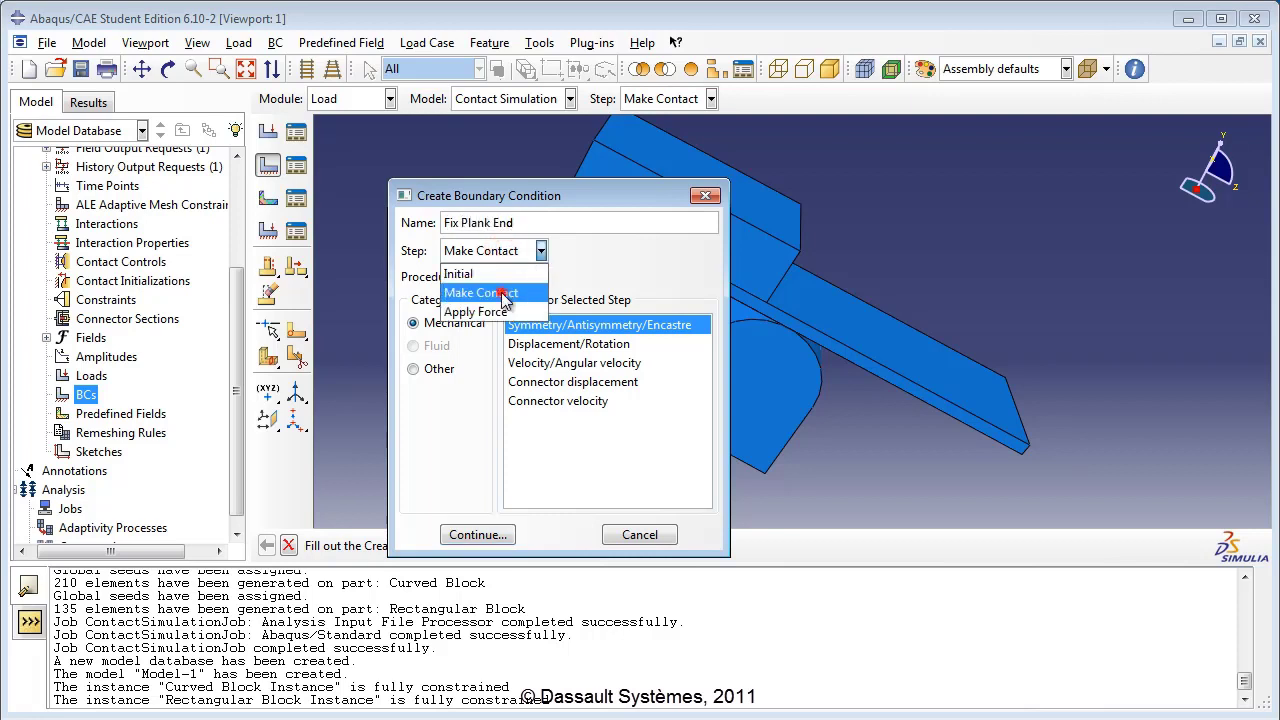
pyautogui.click(499, 296)
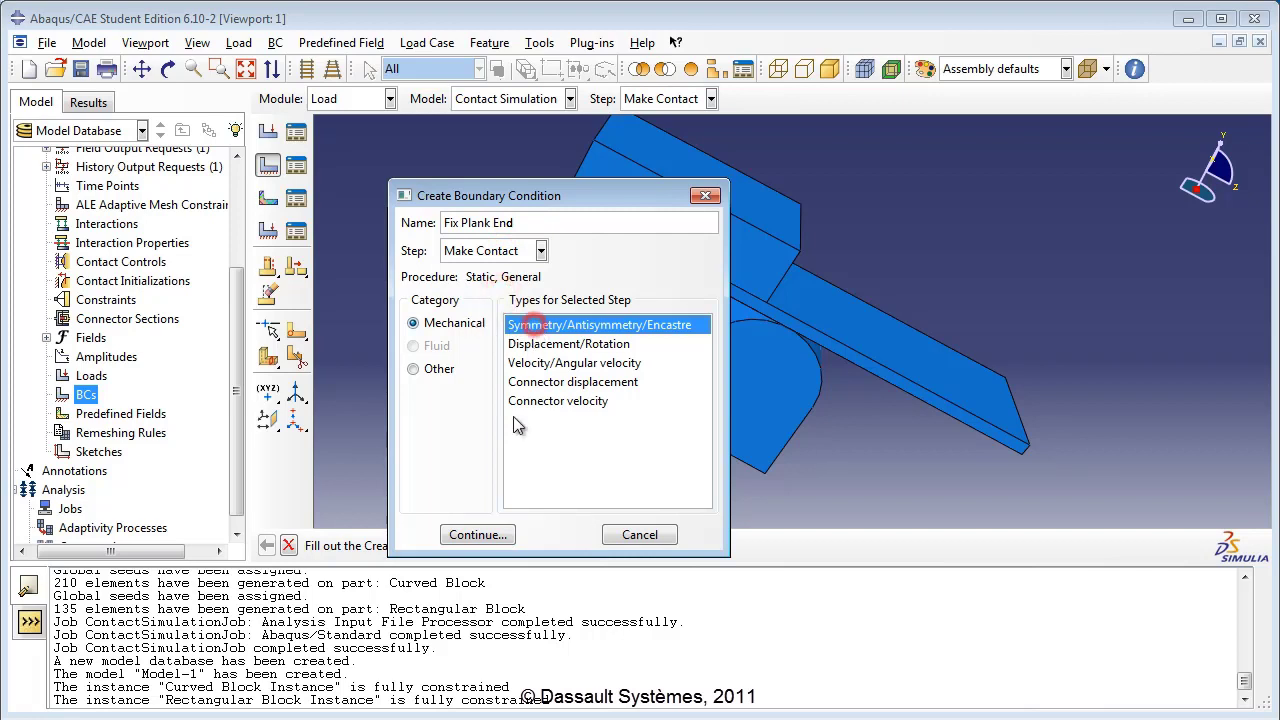
pyautogui.click(478, 535)
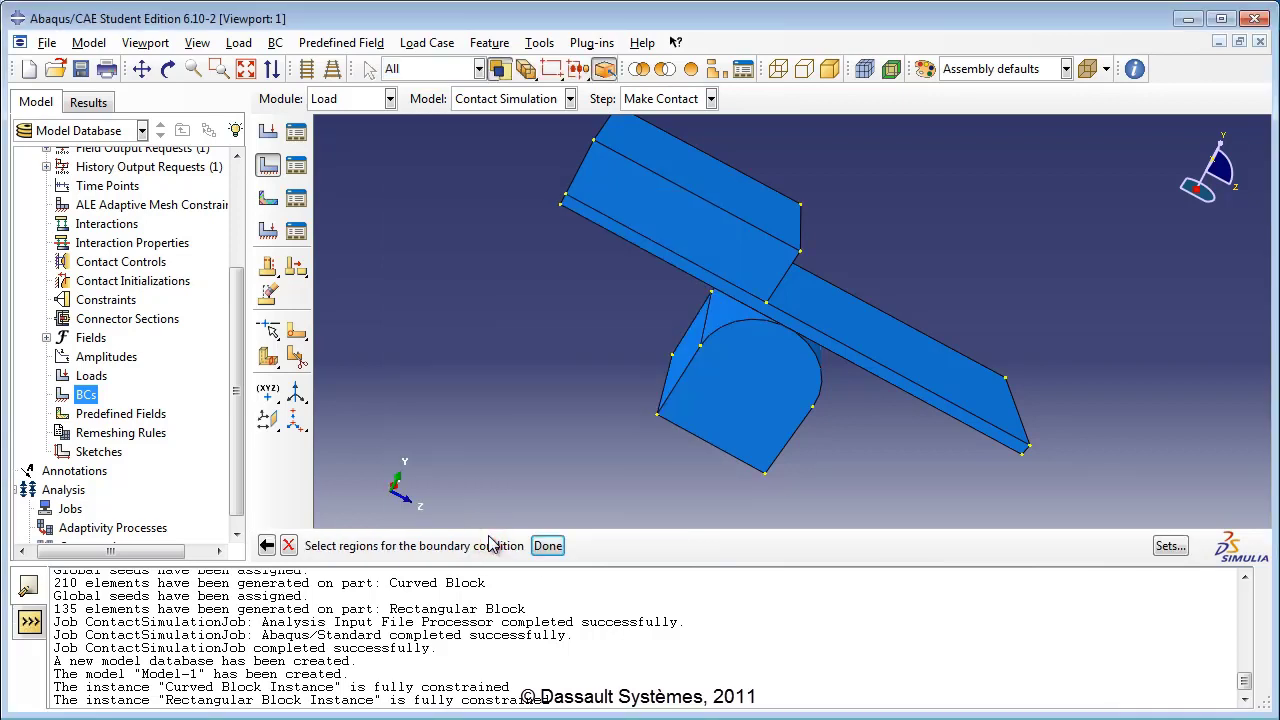
# Assign Fix Plank End to the plank's small end face and fix it with the ENCASTRE option
pyautogui.click(168, 68)
pyautogui.moveTo(676, 332); pyautogui.dragTo(760, 355)
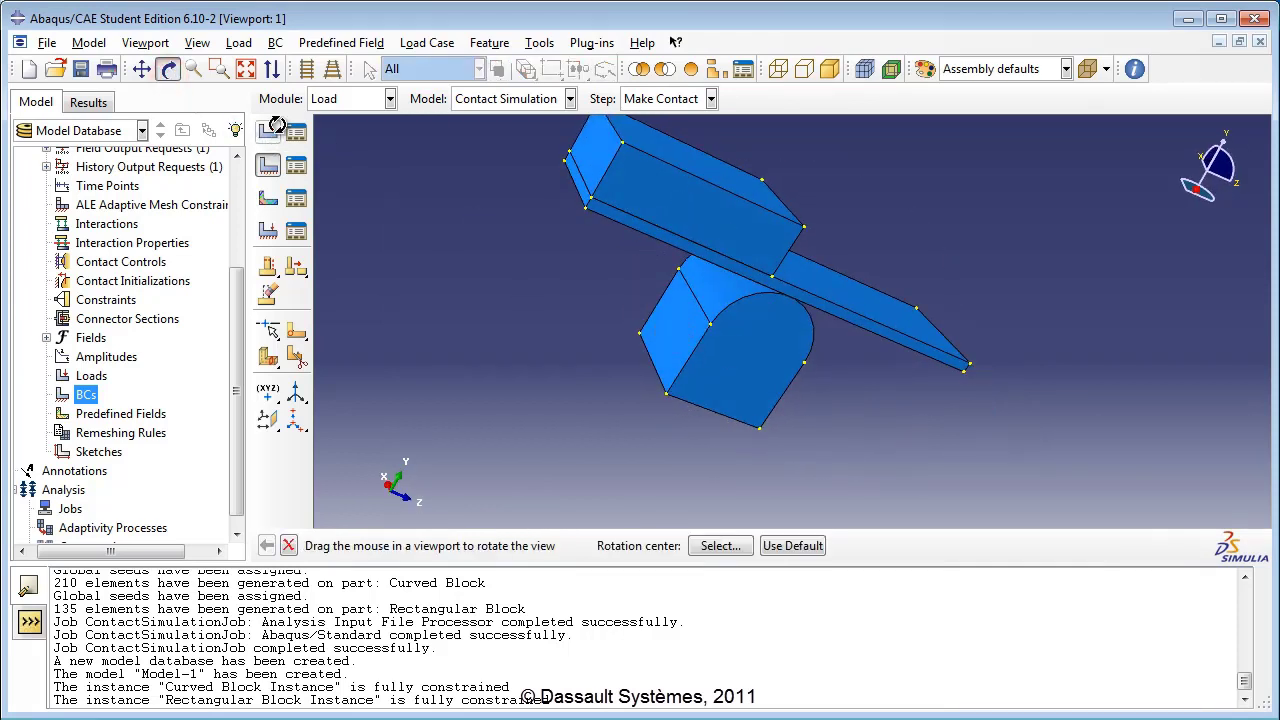
pyautogui.click(168, 68)
pyautogui.click(572, 180)
pyautogui.click(548, 546)
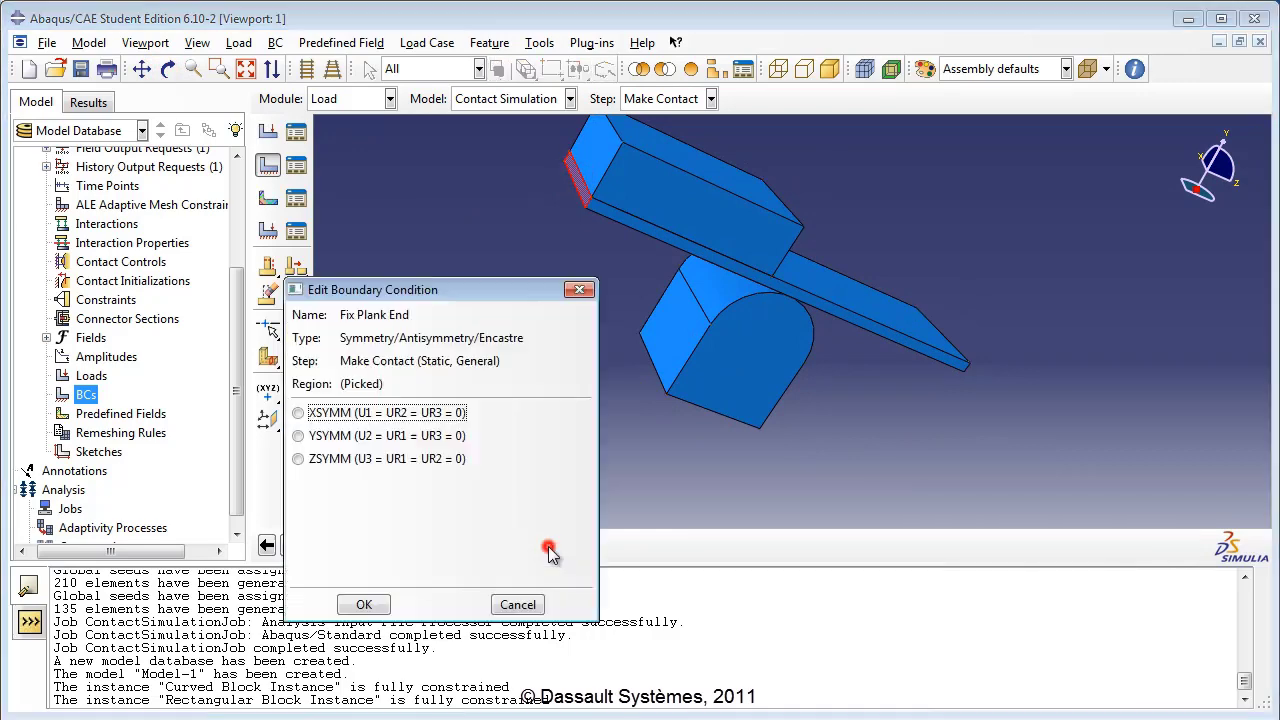
pyautogui.click(336, 576)
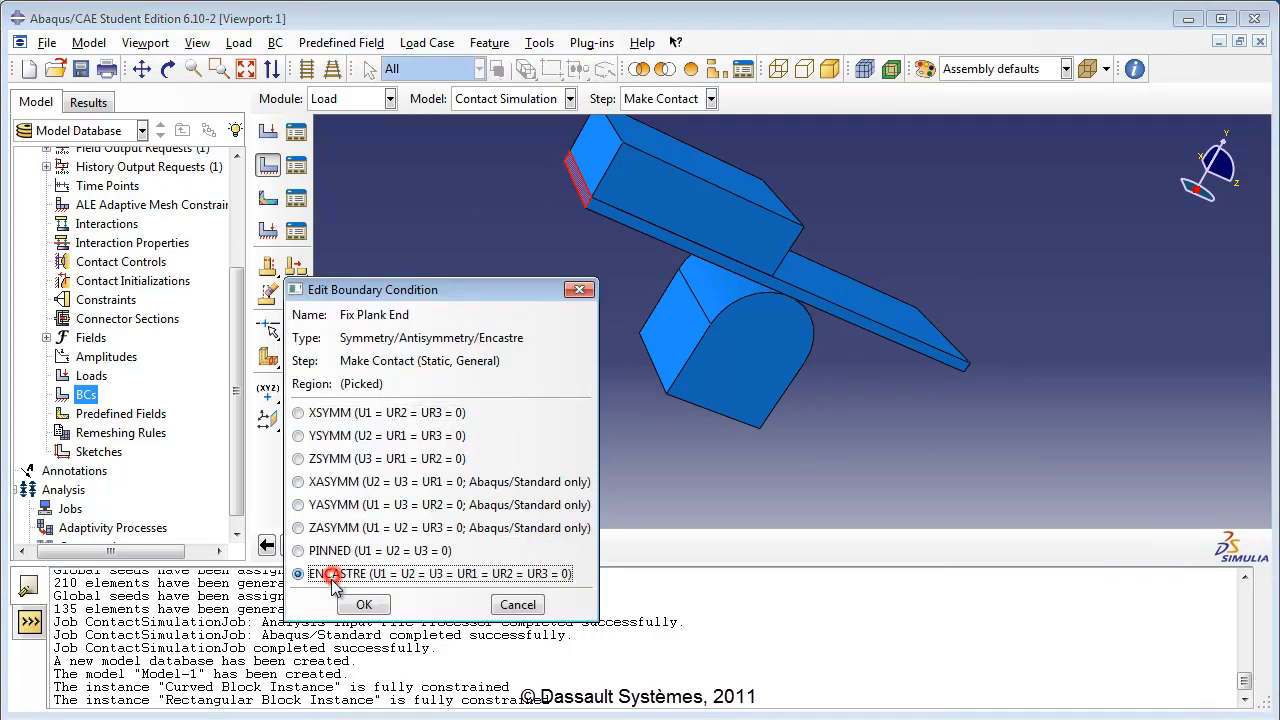
pyautogui.click(364, 604)
# Define a Symmetry/Antisymmetry/Encastre boundary condition named Fix Curved Block in the Make Contact step
pyautogui.scroll(-2, 725, 363)
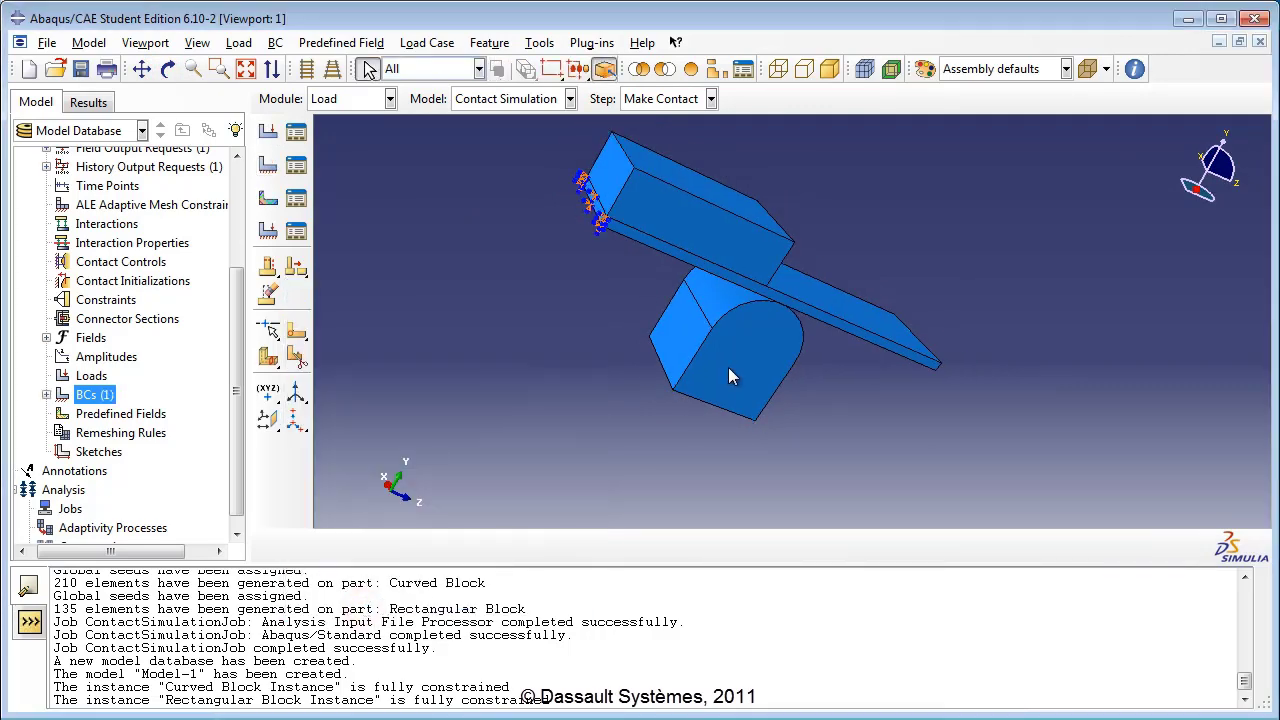
pyautogui.click(46, 395)
pyautogui.doubleClick(104, 400)
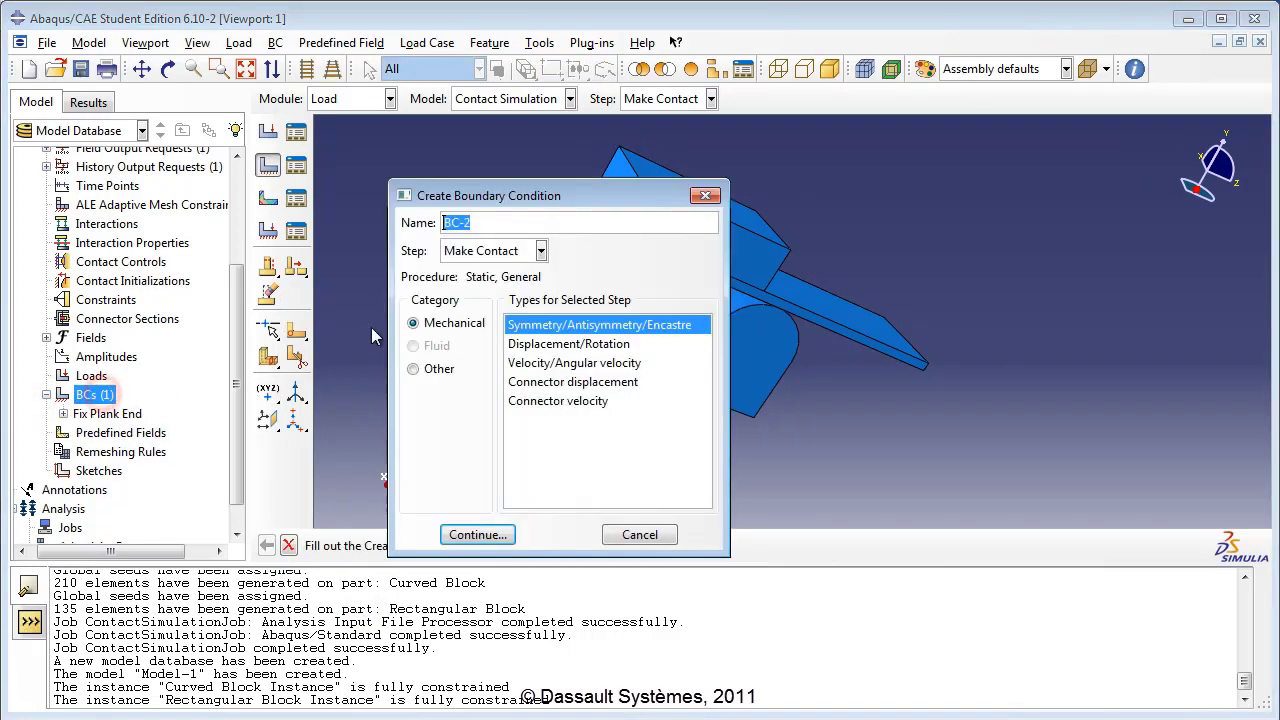
pyautogui.doubleClick(486, 222)
pyautogui.write('Fix Curved Block')
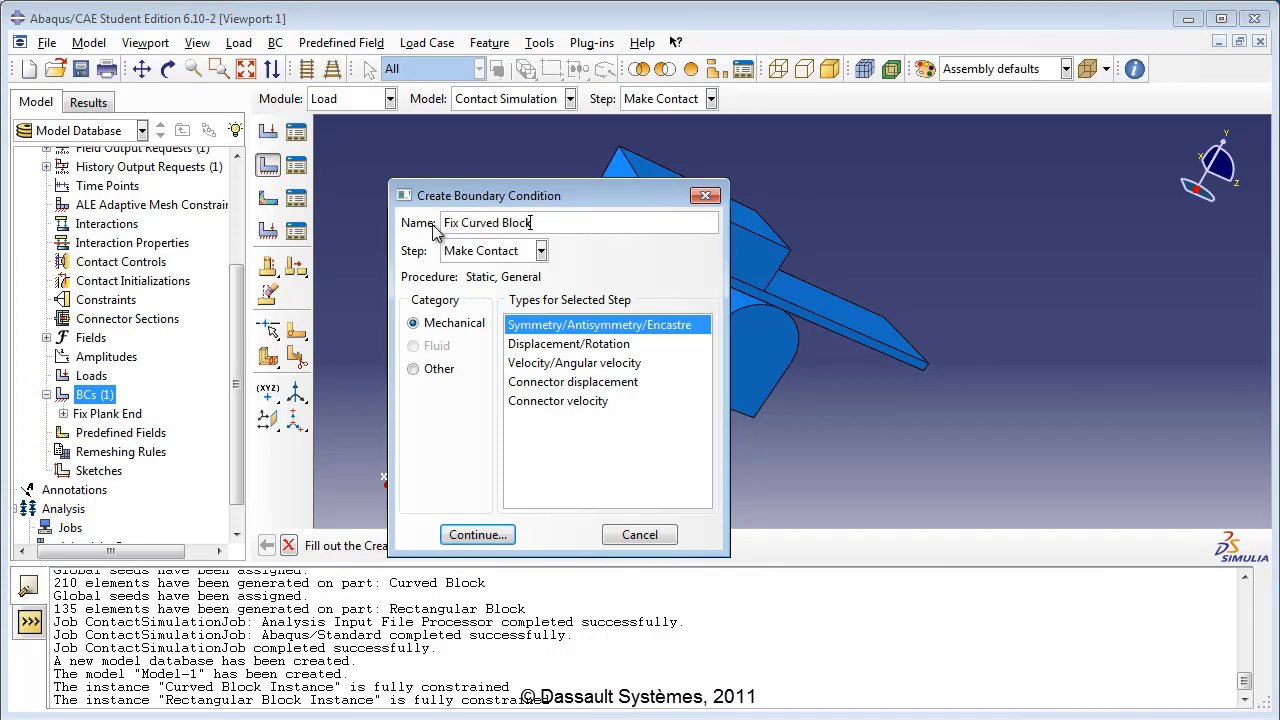
pyautogui.click(480, 535)
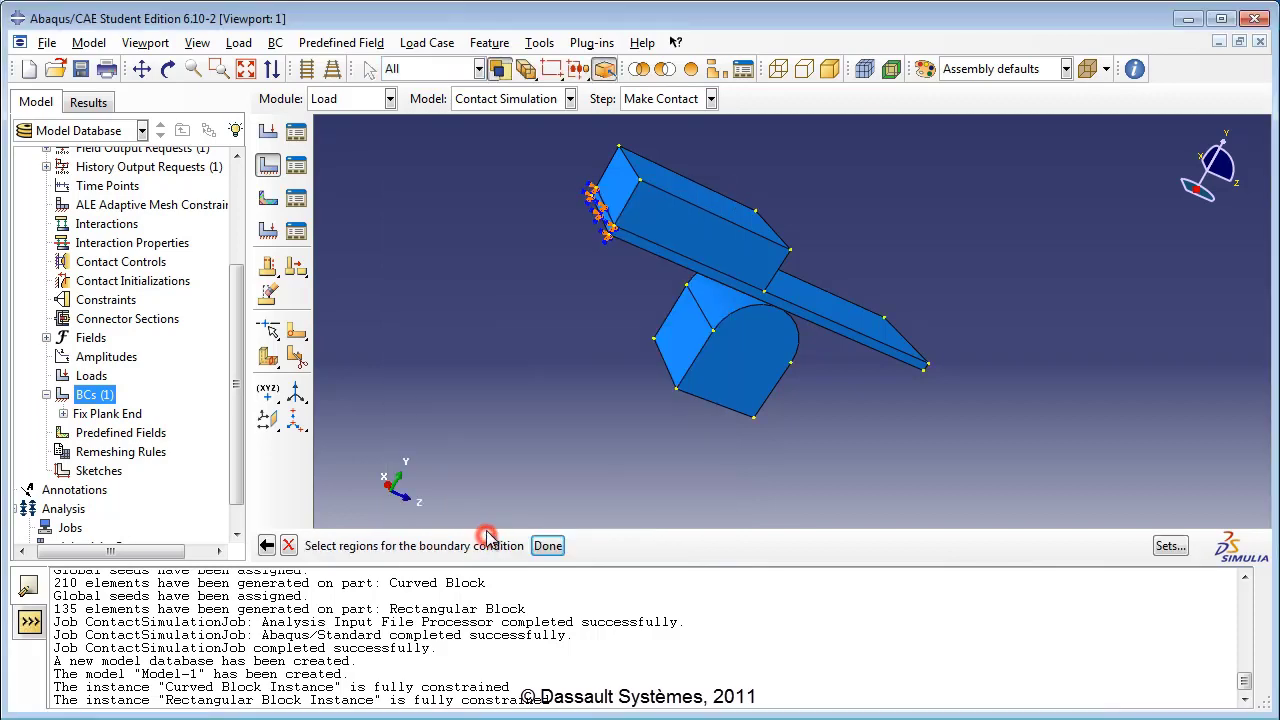
# Assign Fix Curved Block to the curved block's bottom face and fix it with the ENCASTRE option
pyautogui.click(168, 68)
pyautogui.moveTo(641, 327); pyautogui.dragTo(483, 174)
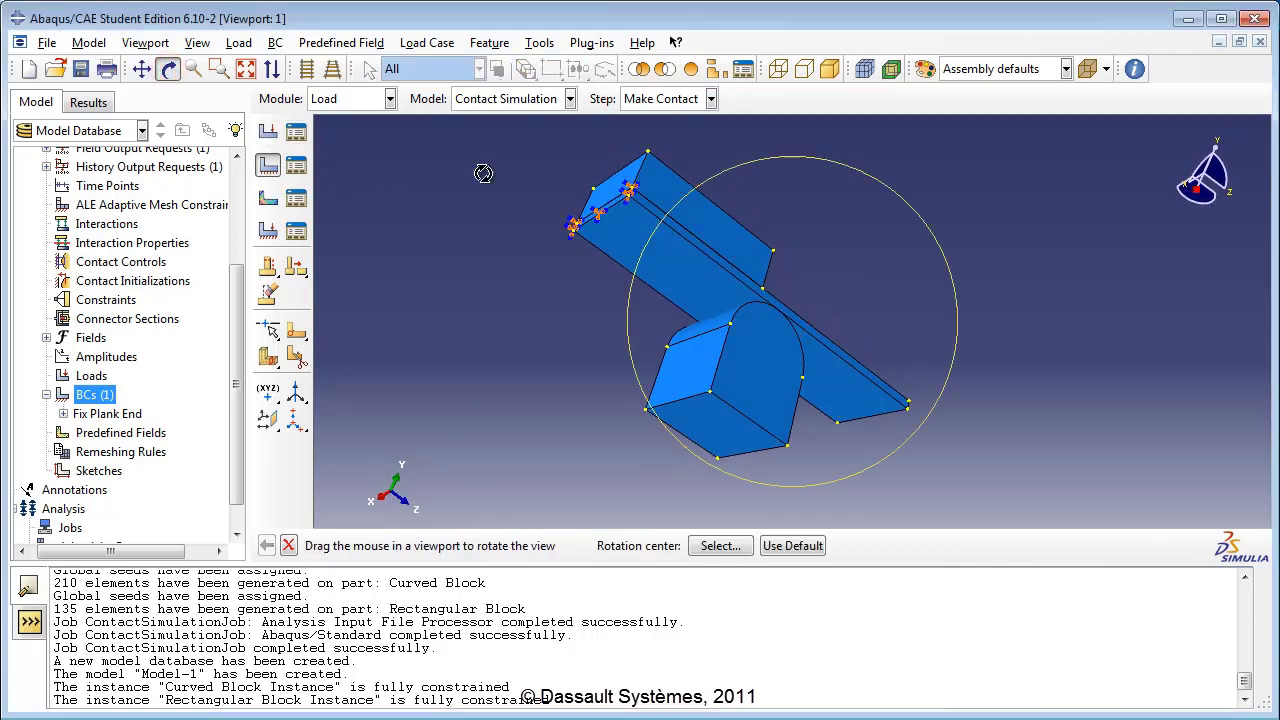
pyautogui.click(168, 68)
pyautogui.click(703, 427)
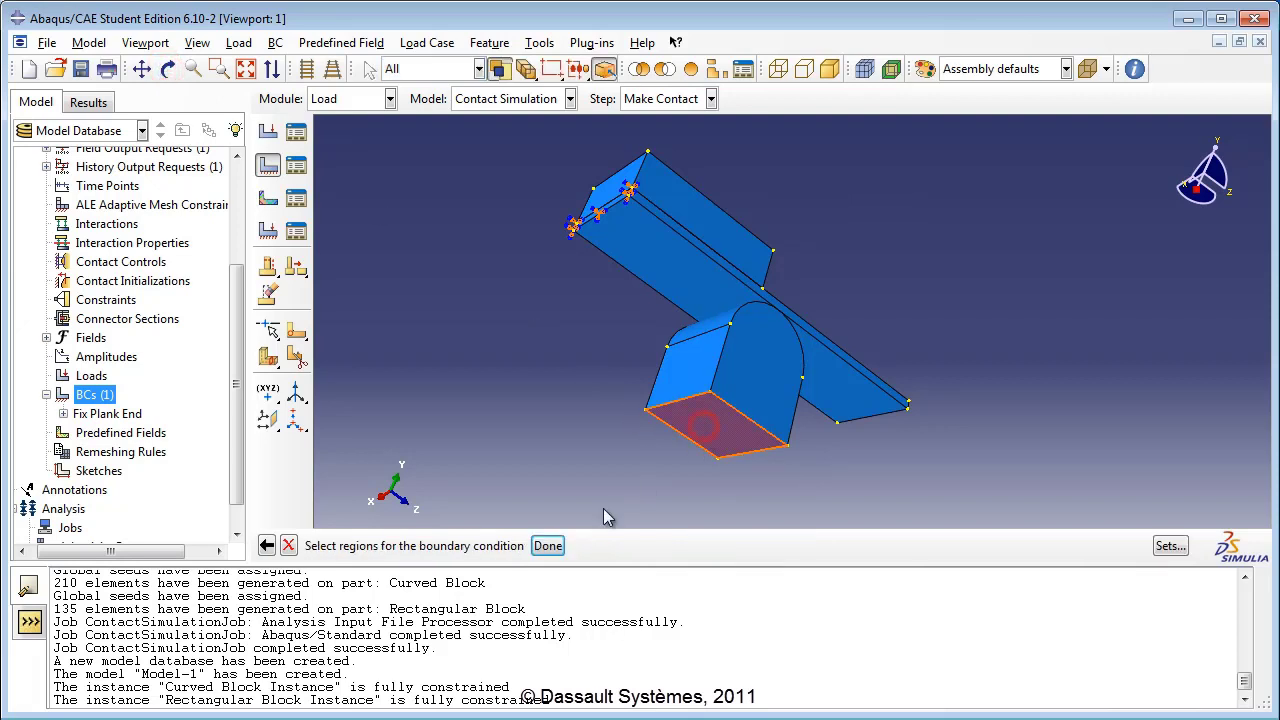
pyautogui.click(548, 545)
pyautogui.click(372, 574)
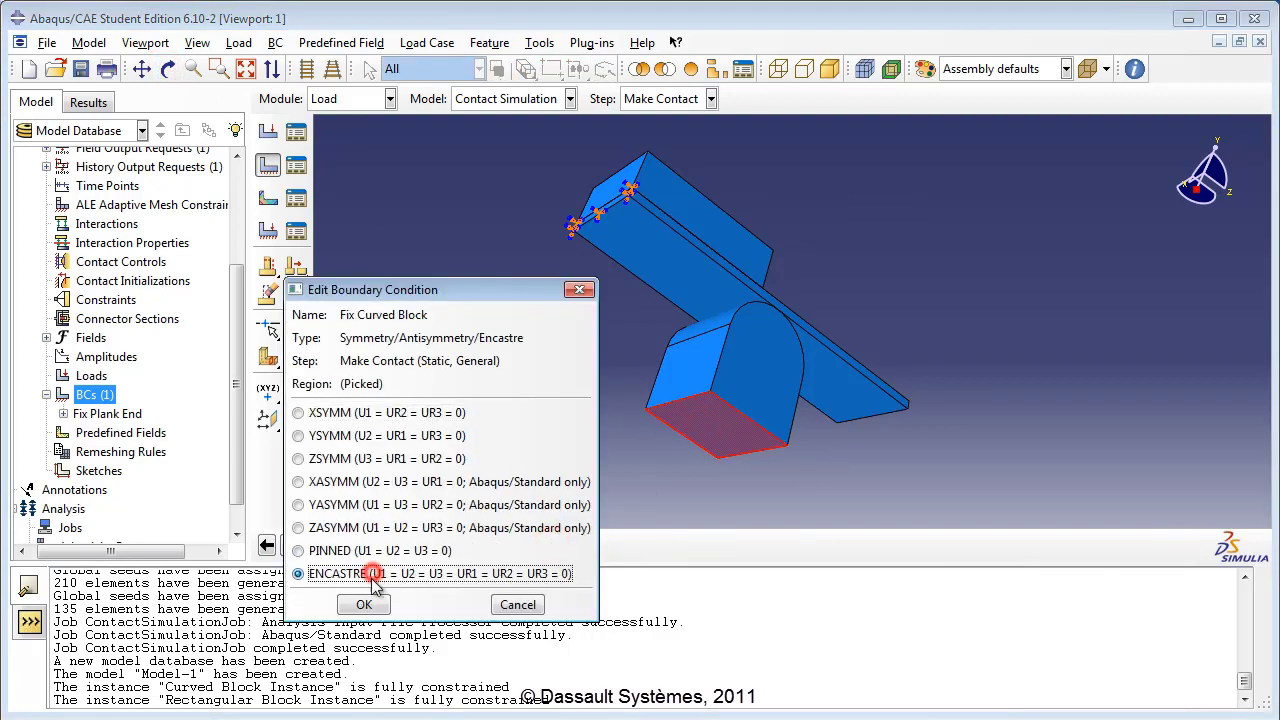
pyautogui.click(364, 605)
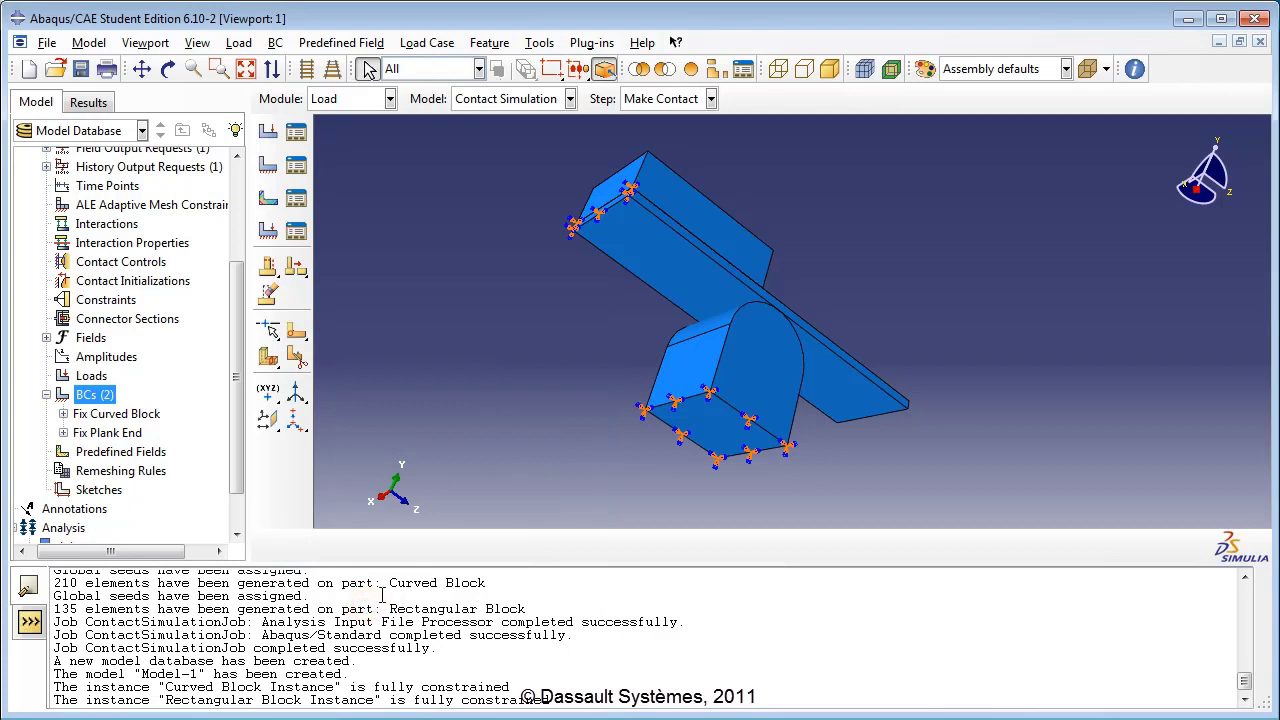
# Define a Symmetry/Antisymmetry/Encastre boundary condition named Fix Rectangular Block in the Make Contact step
pyautogui.click(86, 398)
pyautogui.write('Fix Rectangular Block')
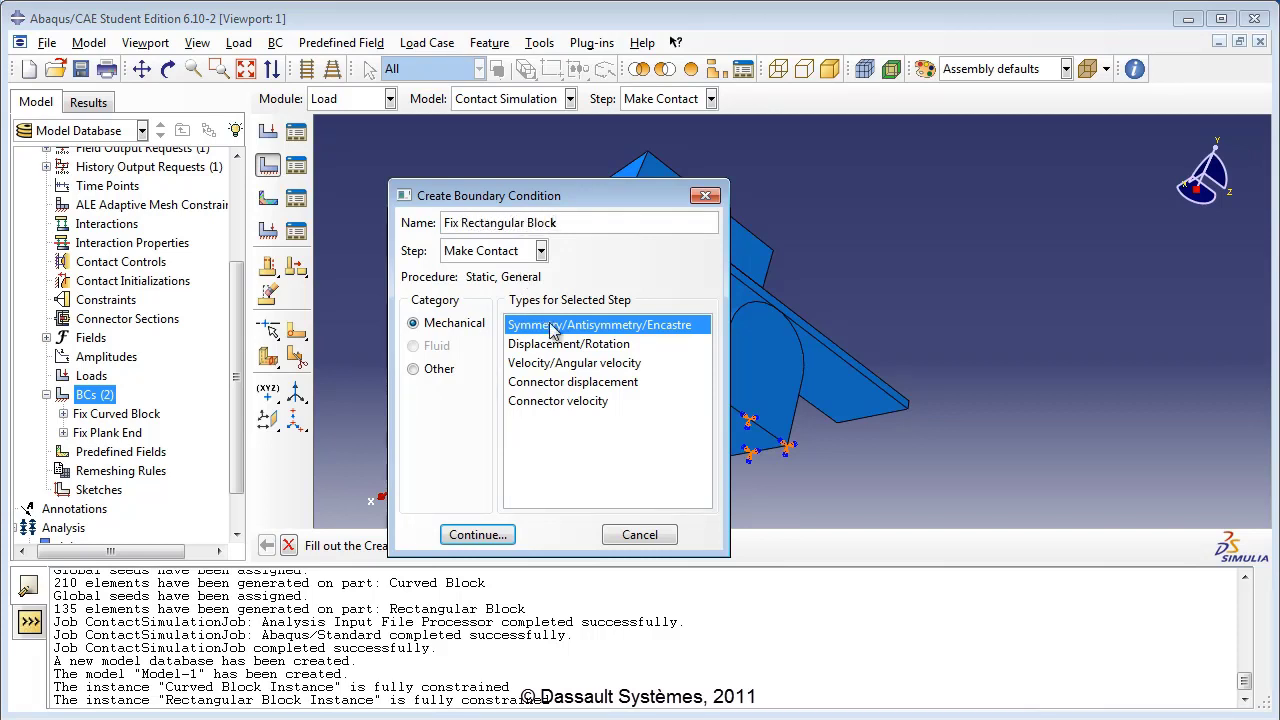
pyautogui.click(486, 534)
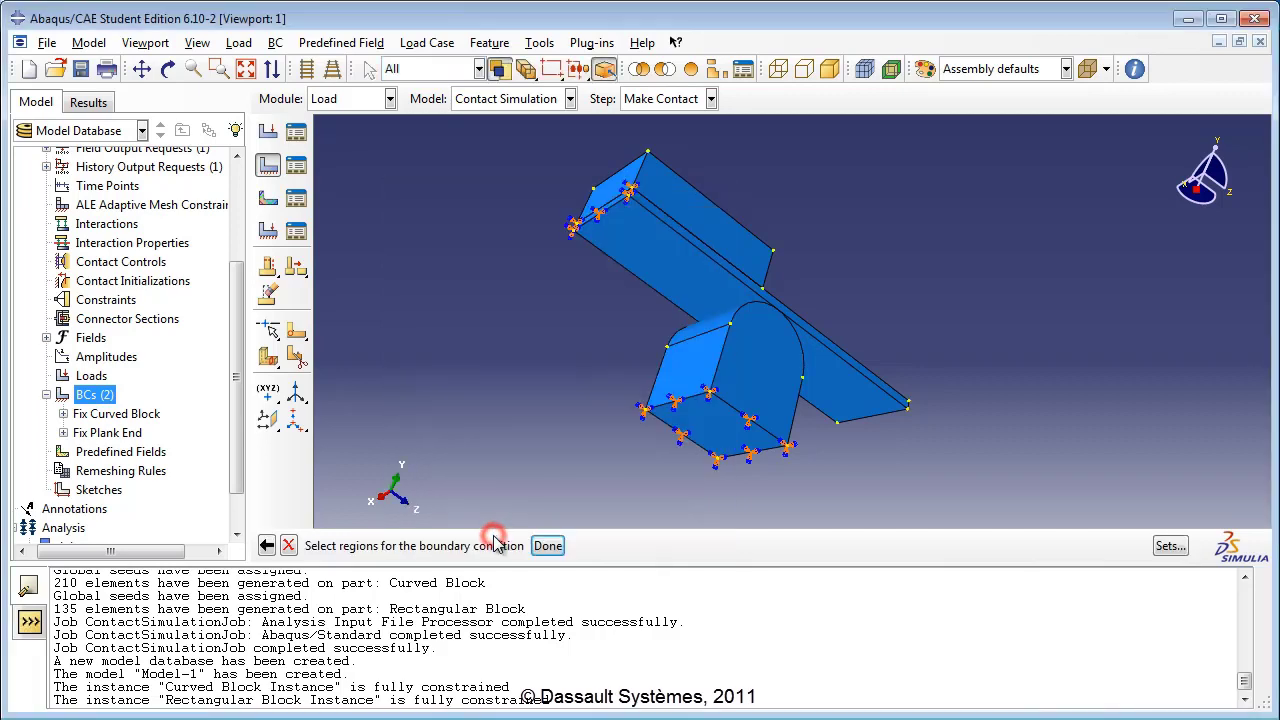
# Assign Fix Rectangular Block to the rectangular block's end face above the fixed plank end, using the ENCASTRE option
pyautogui.click(168, 68)
pyautogui.moveTo(707, 295); pyautogui.dragTo(840, 270)
pyautogui.click(168, 68)
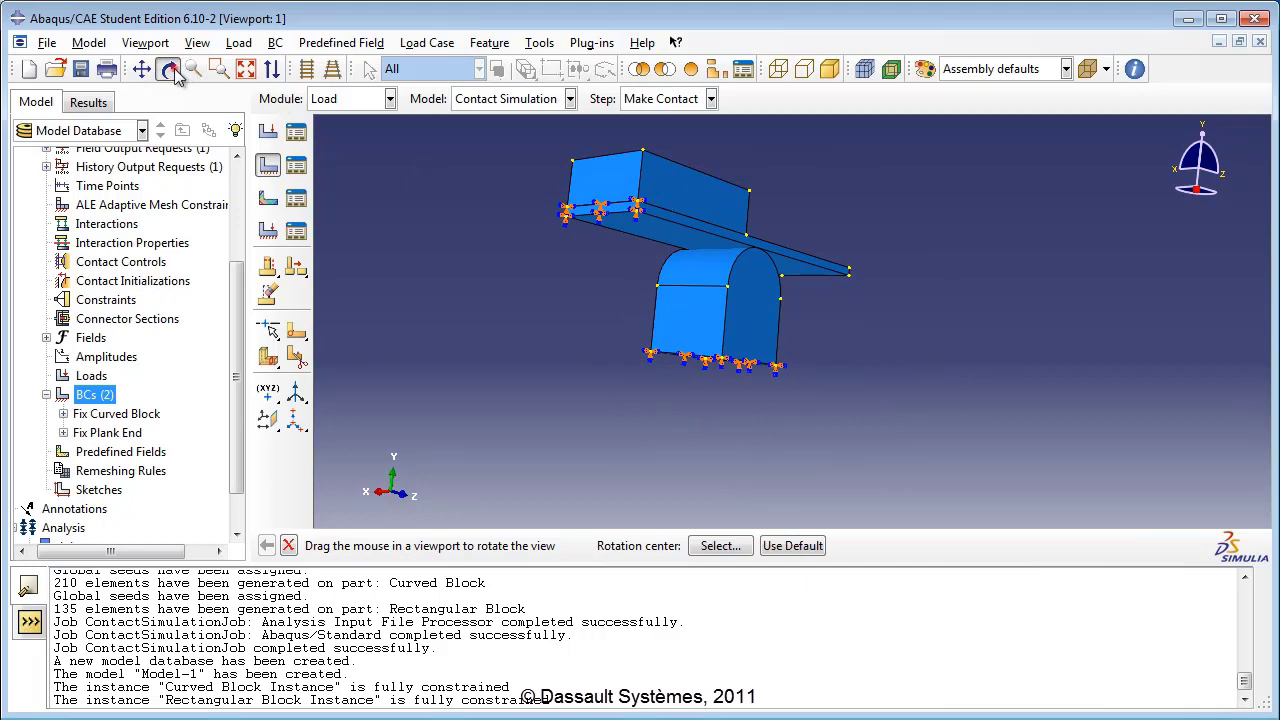
pyautogui.click(585, 195)
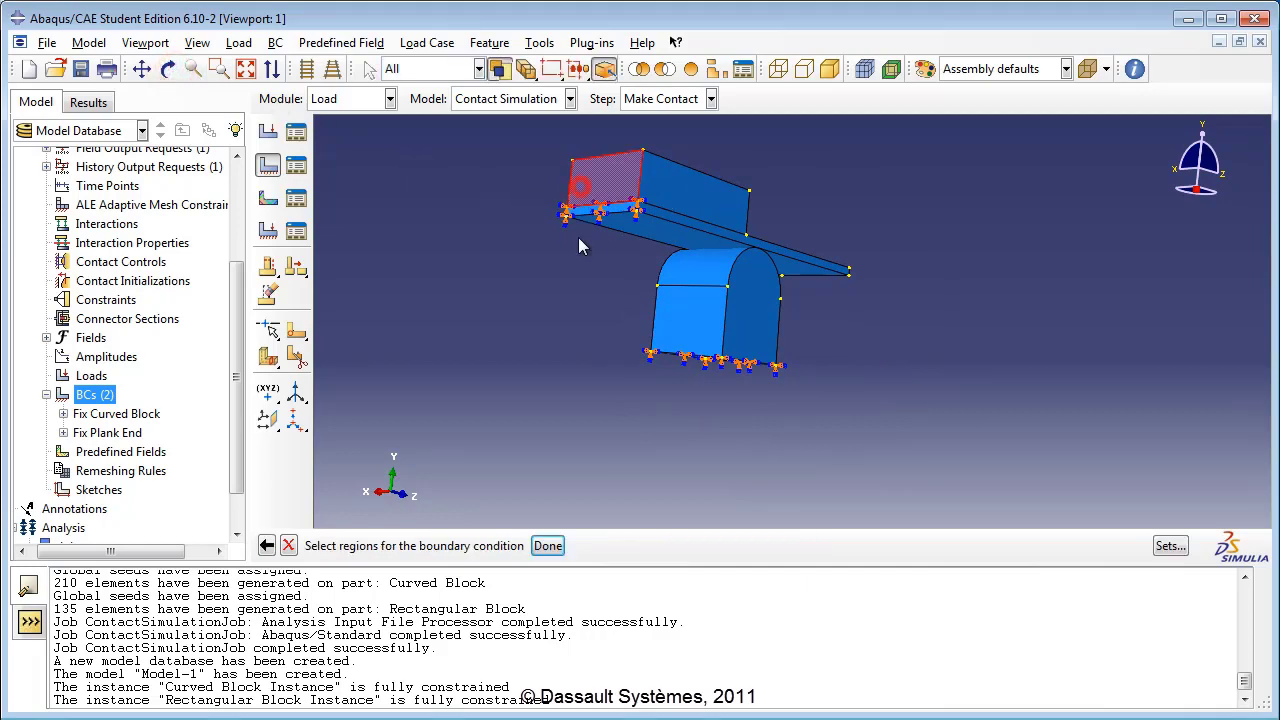
pyautogui.click(548, 543)
pyautogui.click(345, 576)
pyautogui.click(363, 604)
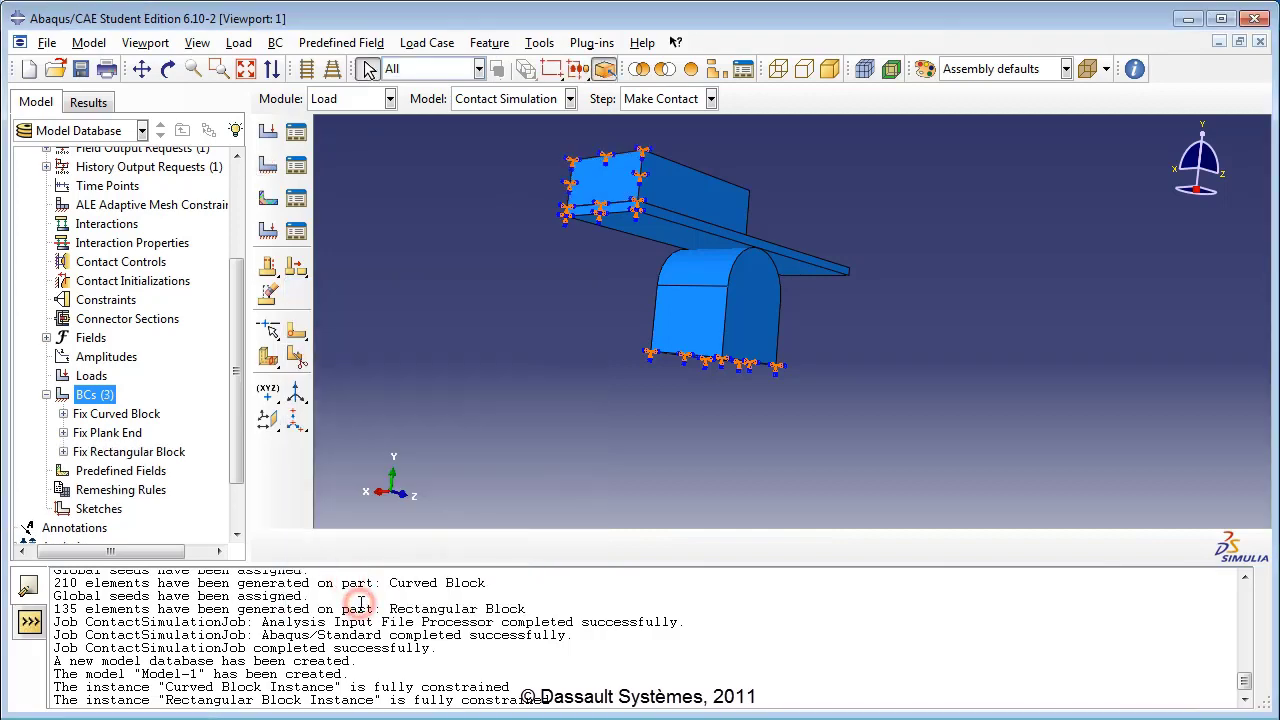
# Define a Displacement/Rotation boundary condition named Press Plank Curved in the Make Contact step
pyautogui.click(108, 396)
pyautogui.doubleClick(108, 396)
pyautogui.write('Press Plank Curved')
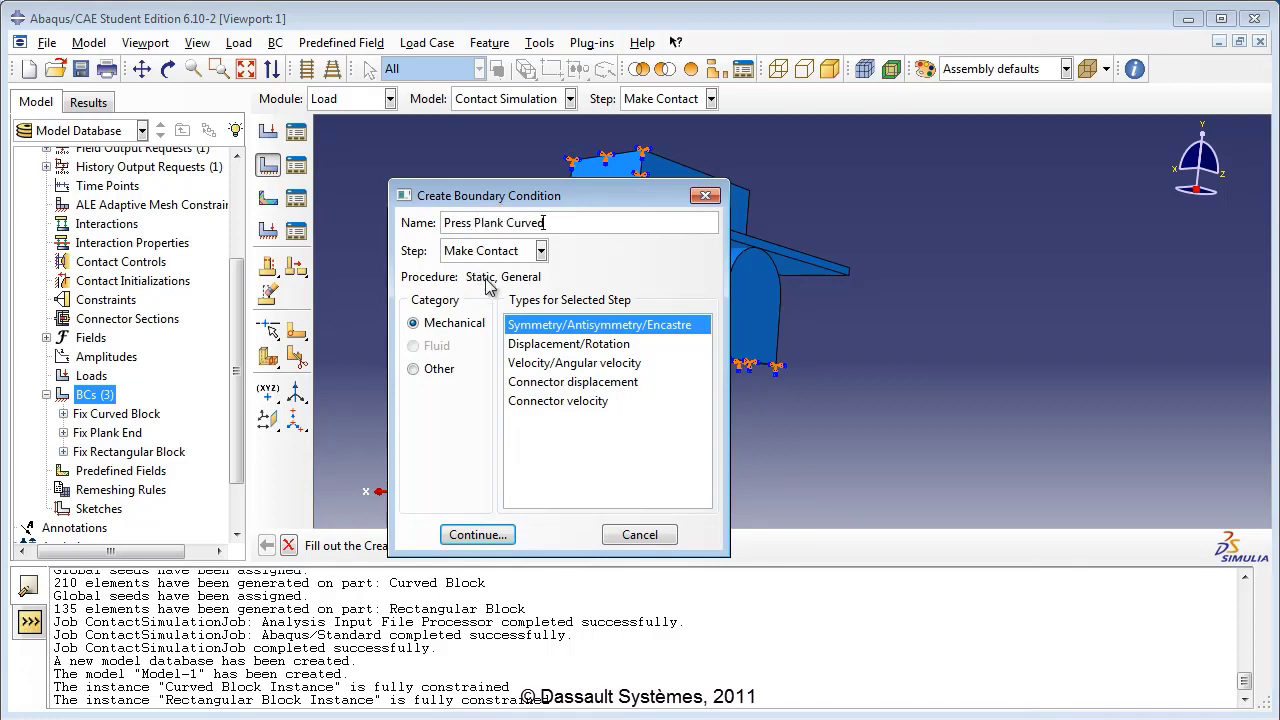
pyautogui.click(572, 346)
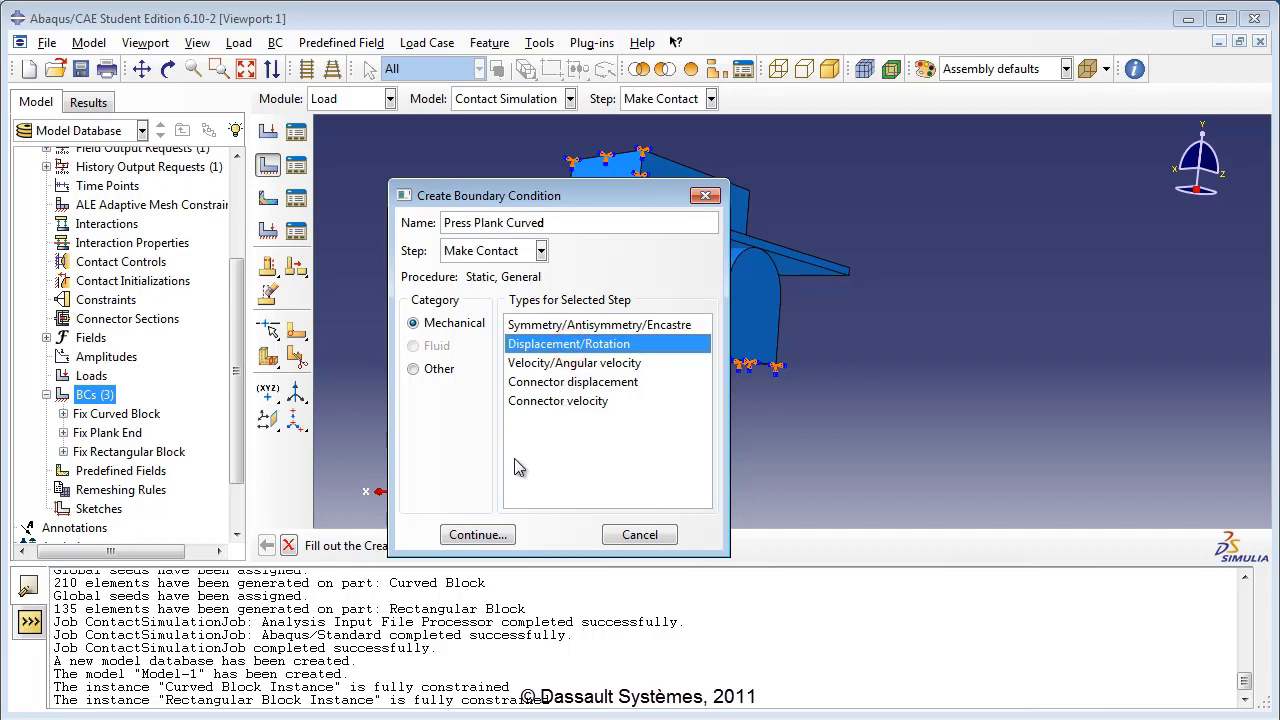
pyautogui.click(478, 534)
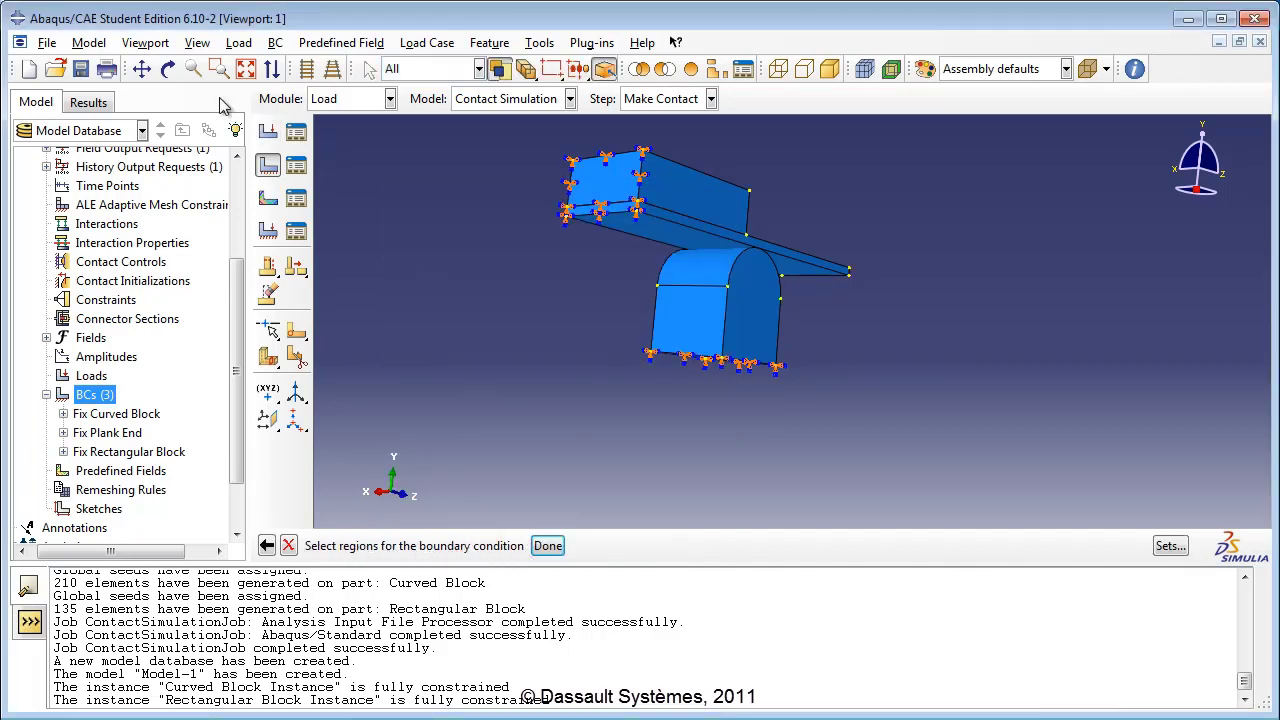
# Assign the plank's top face as the region for the Press Plank Curved boundary condition
pyautogui.click(168, 68)
pyautogui.moveTo(706, 290); pyautogui.dragTo(821, 371)
pyautogui.moveTo(848, 210); pyautogui.dragTo(836, 216)
pyautogui.press('Escape')
pyautogui.click(833, 250)
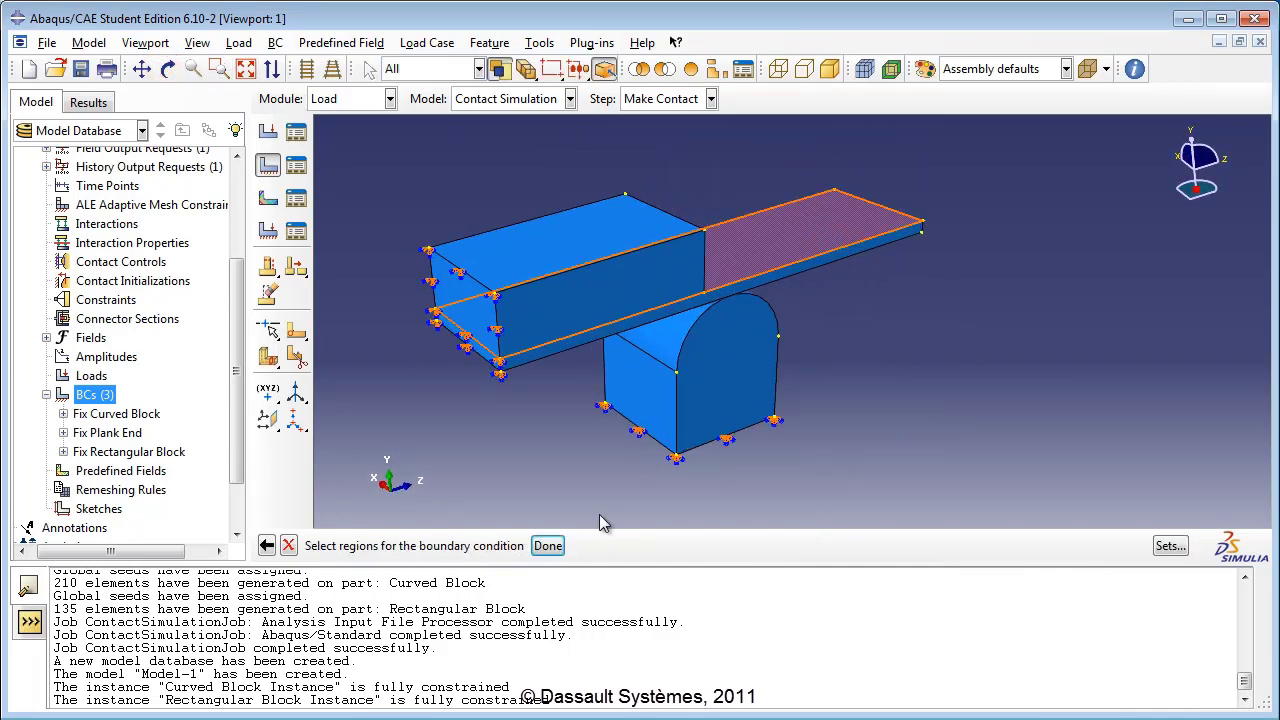
pyautogui.click(550, 546)
# Constrain all six degrees of freedom of Press Plank Curved, with U2 set to -0.2 and the others 0
pyautogui.moveTo(200, 160); pyautogui.dragTo(611, 209)
pyautogui.click(482, 382)
pyautogui.click(482, 409)
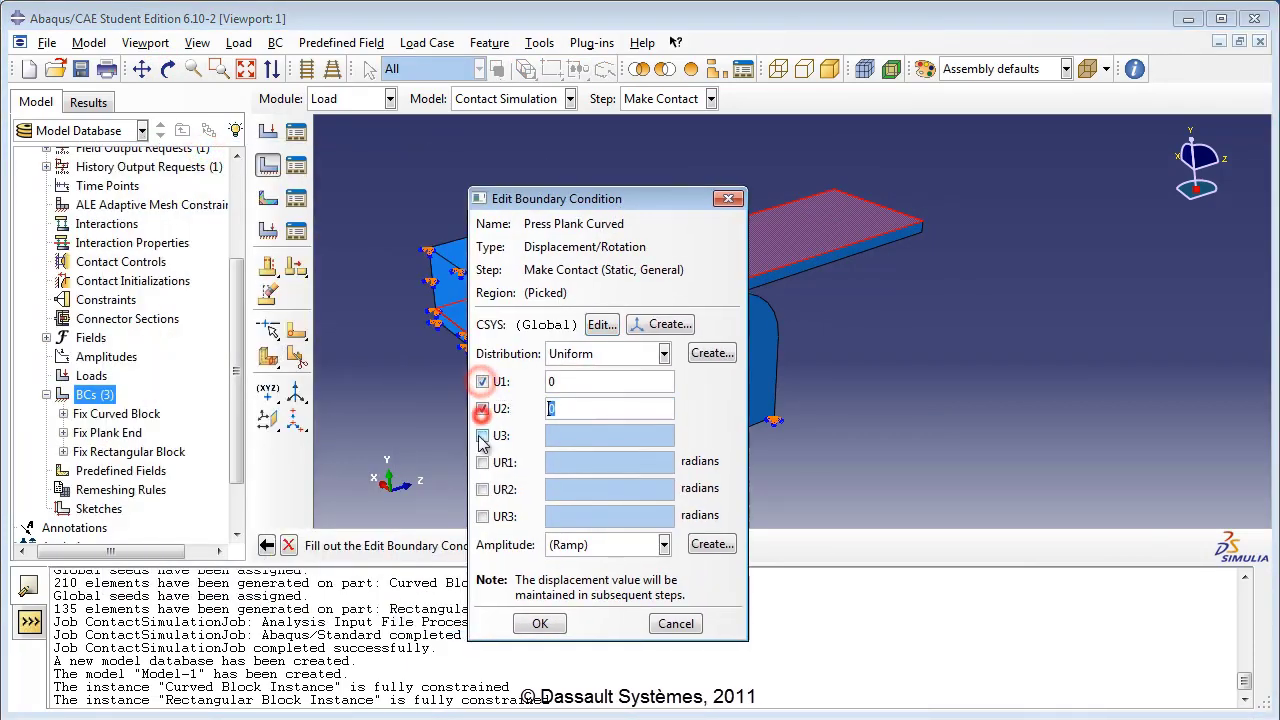
pyautogui.click(482, 436)
pyautogui.click(482, 463)
pyautogui.click(482, 490)
pyautogui.click(482, 517)
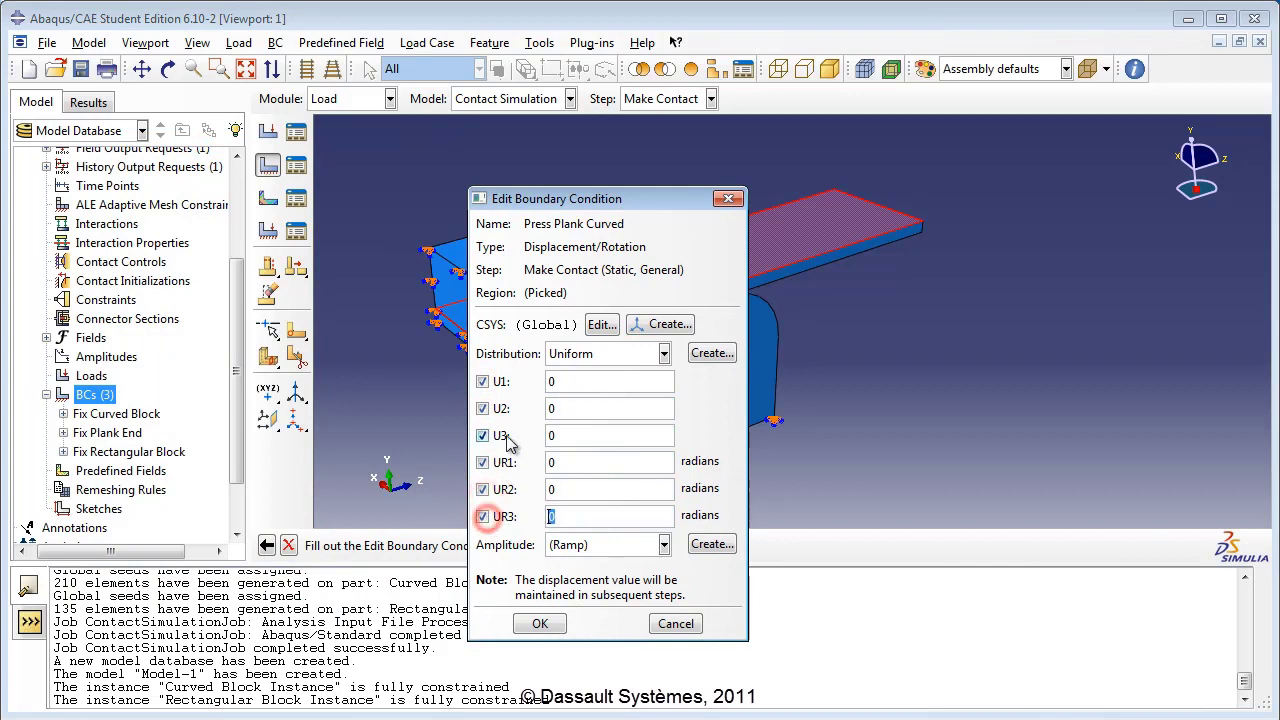
pyautogui.doubleClick(556, 409)
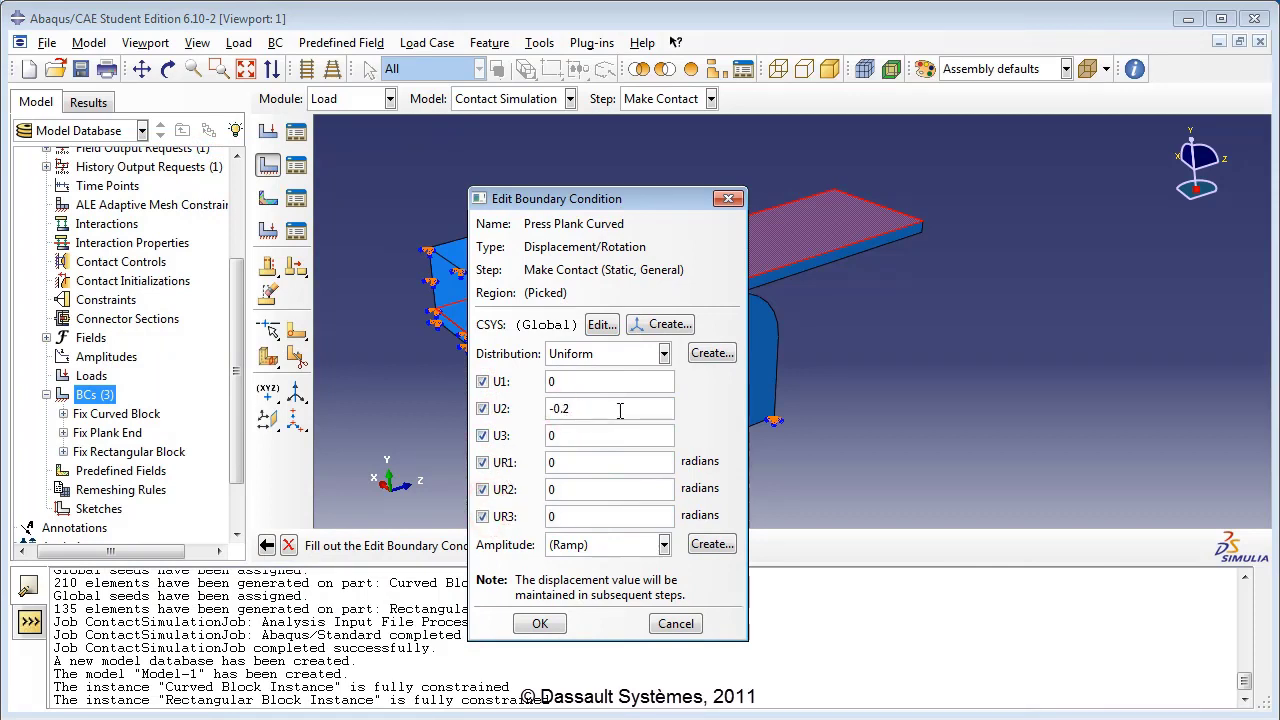
pyautogui.click(540, 624)
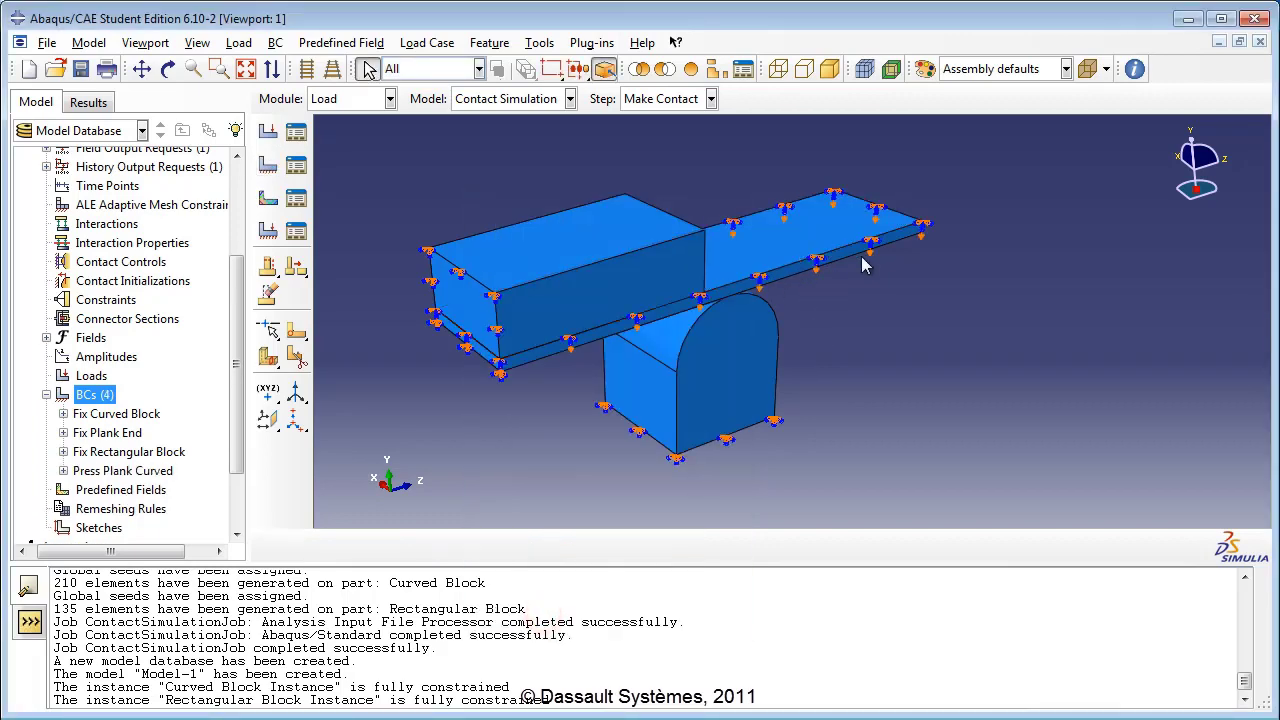
# Create a Displacement/Rotation boundary condition named Press Rect Plank in the Make Contact step on the rectangular block's top face
pyautogui.scroll(-6, 826, 272)
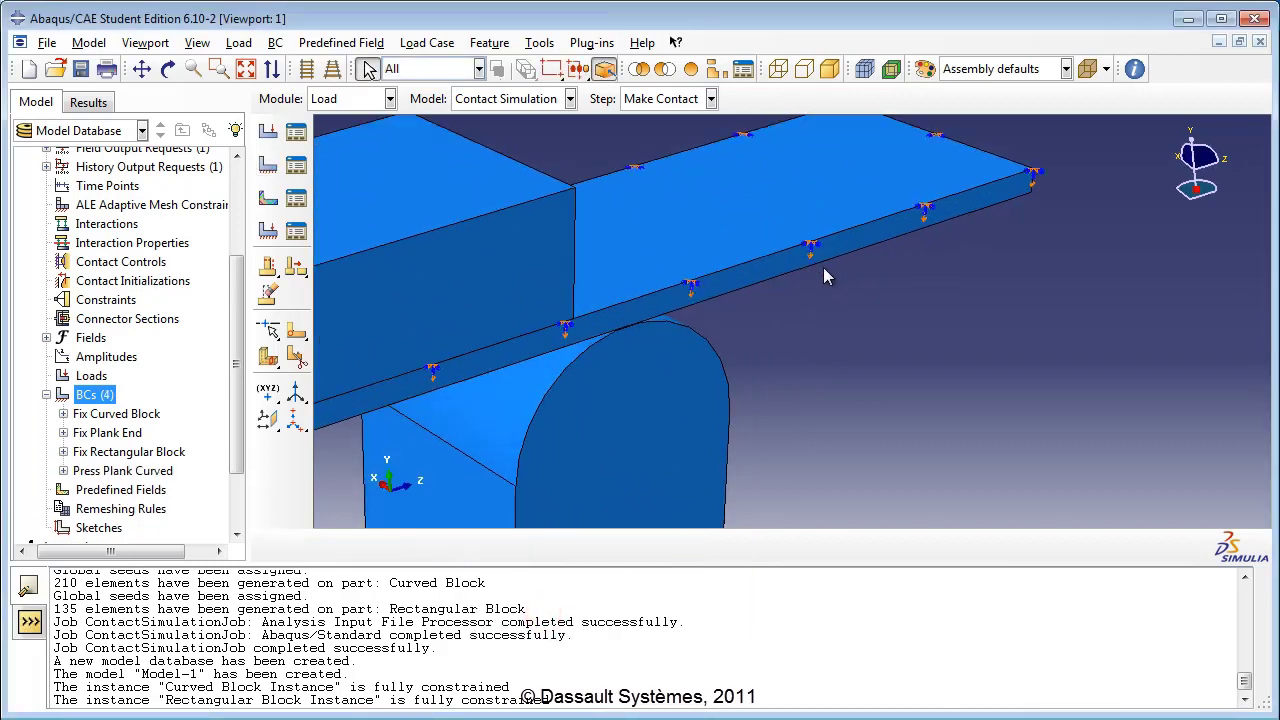
pyautogui.scroll(-4, 818, 274)
pyautogui.scroll(8, 810, 237)
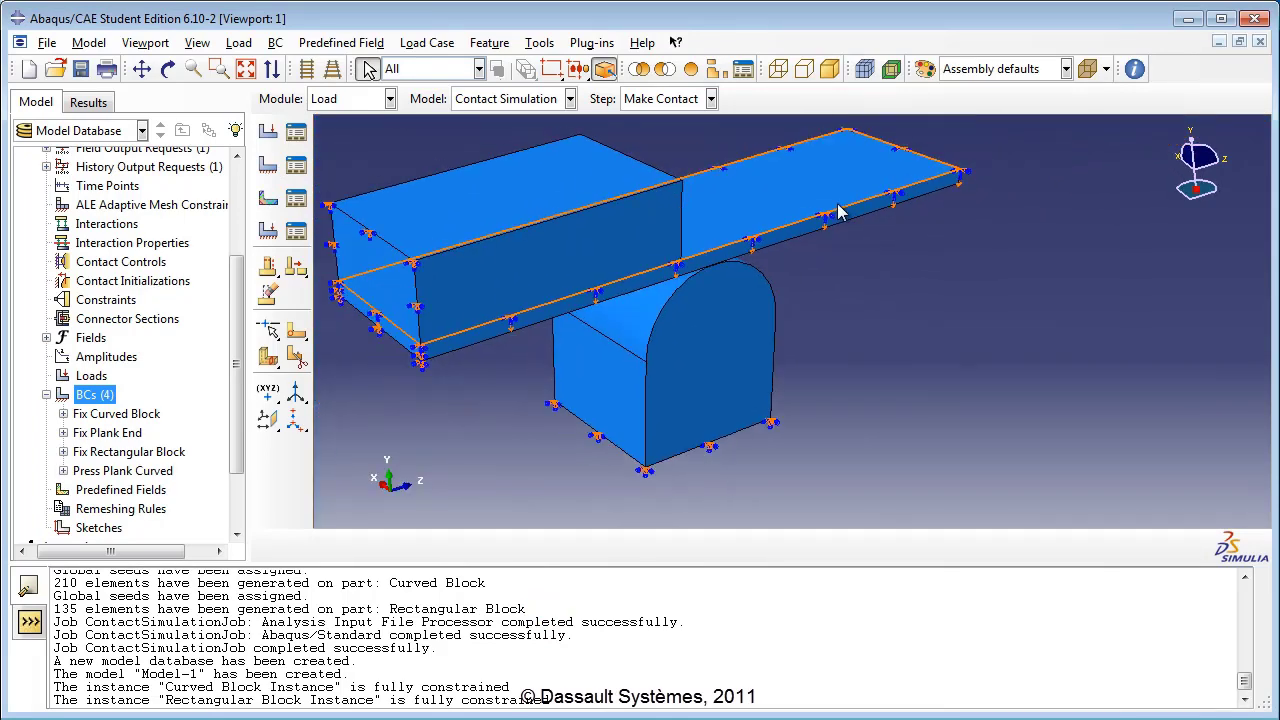
pyautogui.doubleClick(108, 398)
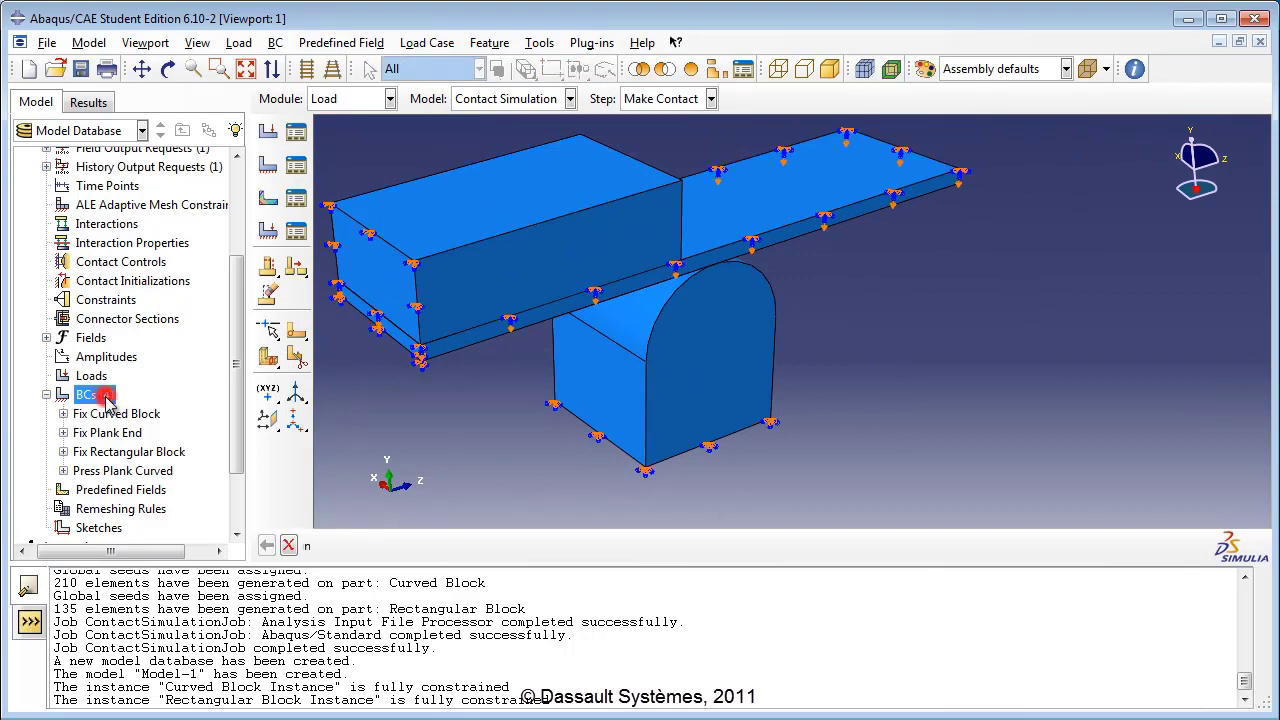
pyautogui.write('Press Rect Plank')
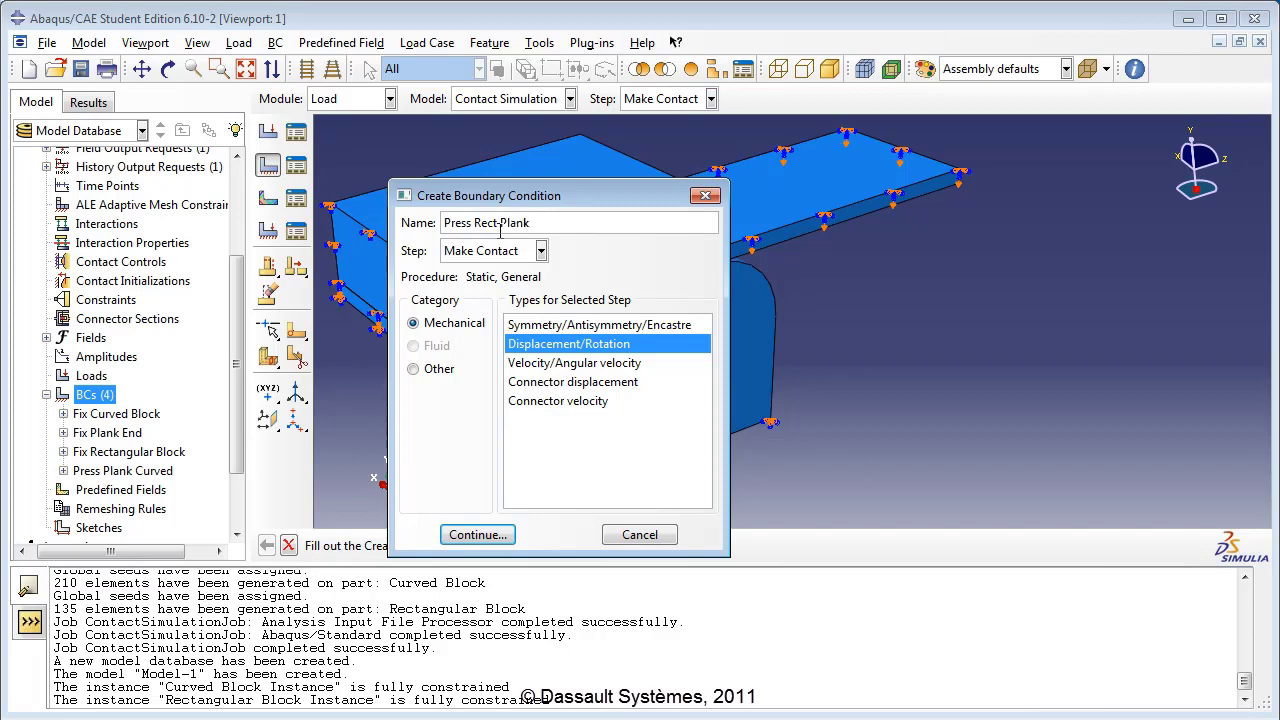
pyautogui.click(490, 535)
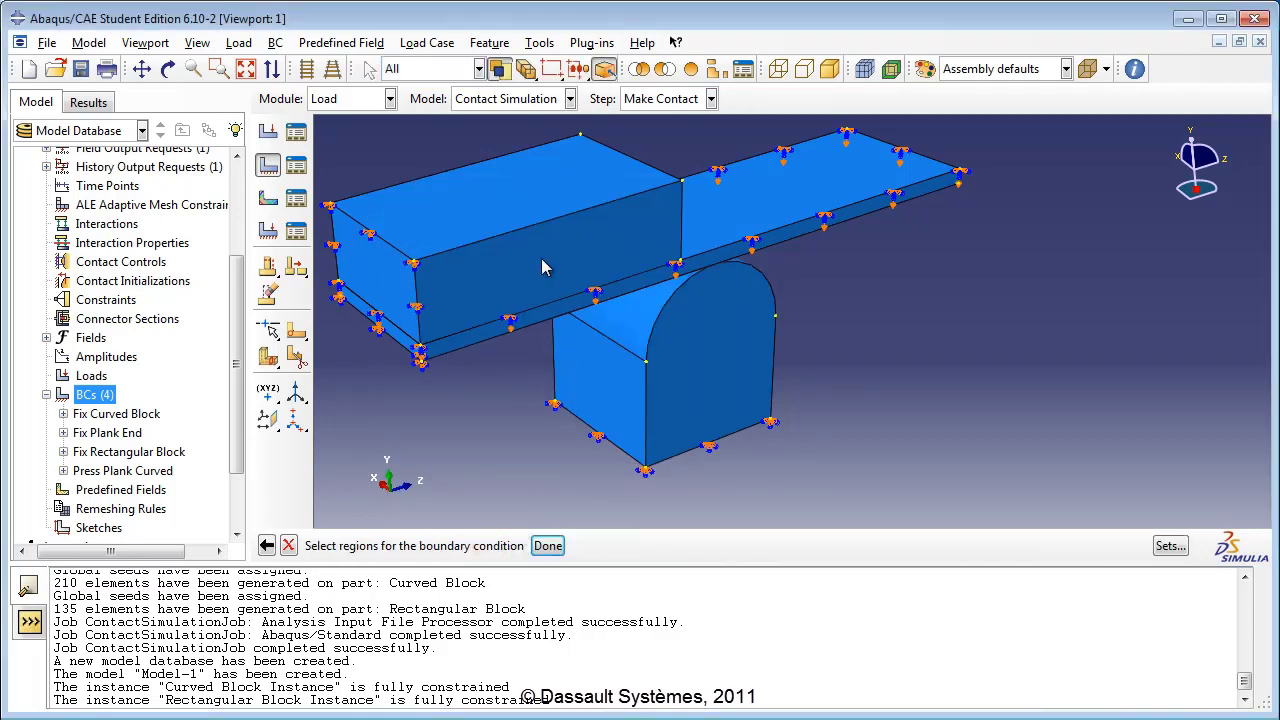
pyautogui.click(527, 230)
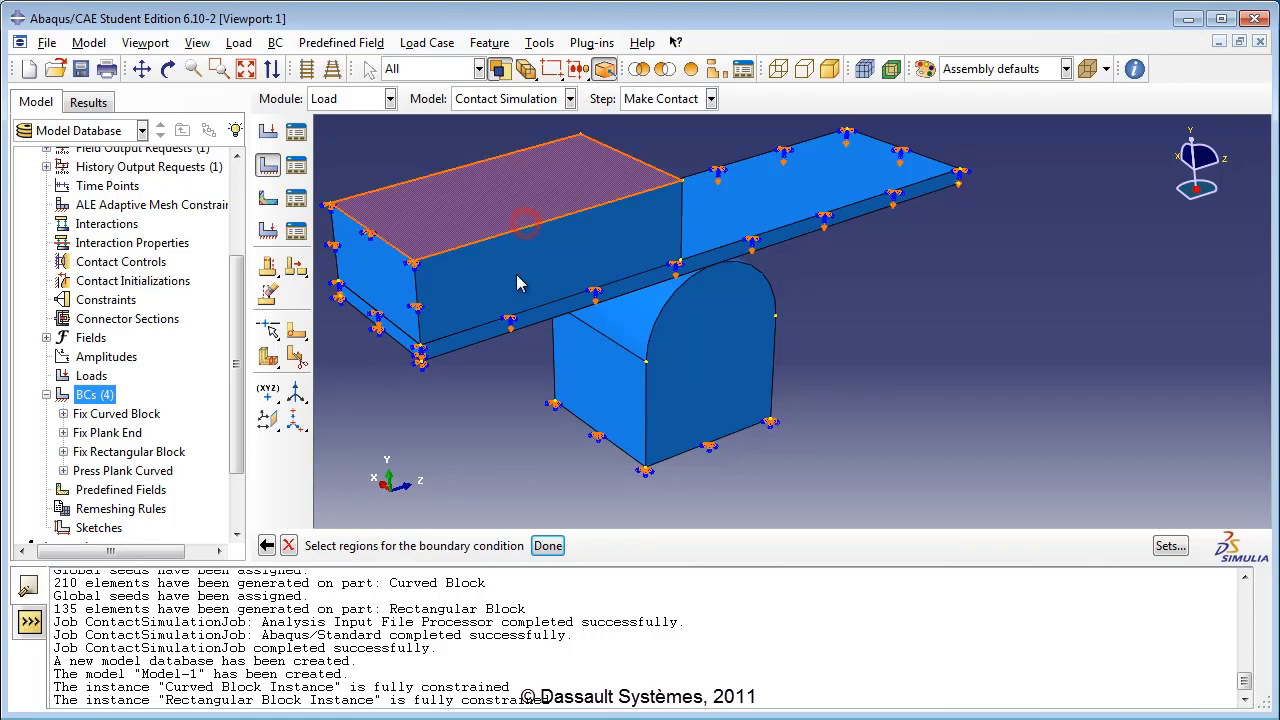
pyautogui.click(547, 545)
# Constrain all six degrees of freedom of Press Rect Plank, with U2 set to -0.2 and the others 0
pyautogui.click(482, 381)
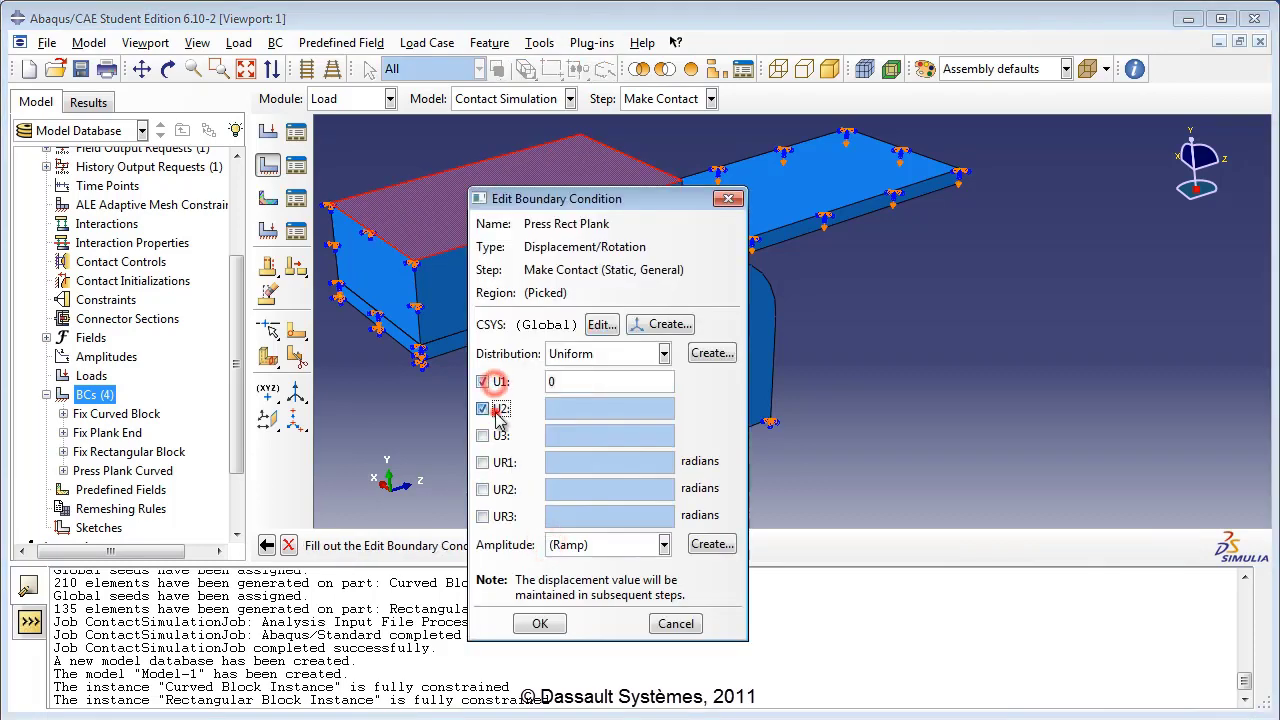
pyautogui.click(482, 408)
pyautogui.click(482, 435)
pyautogui.click(497, 463)
pyautogui.click(497, 489)
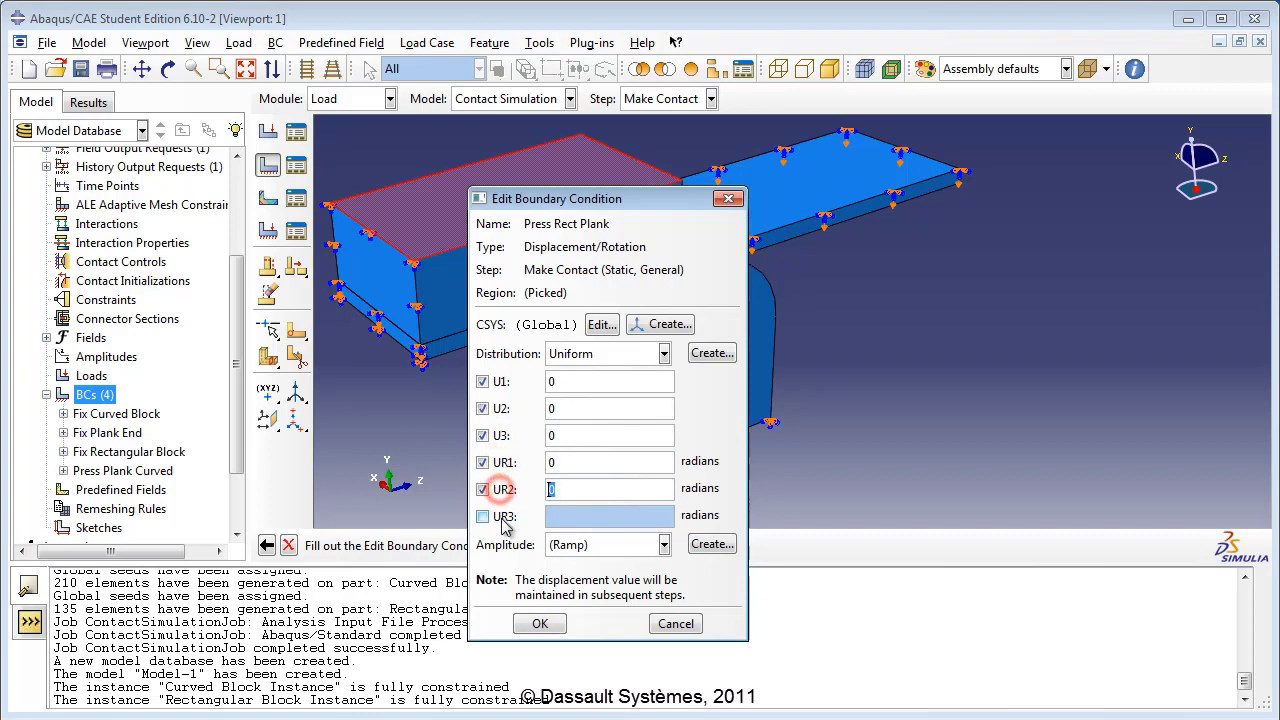
pyautogui.click(497, 516)
pyautogui.doubleClick(564, 412)
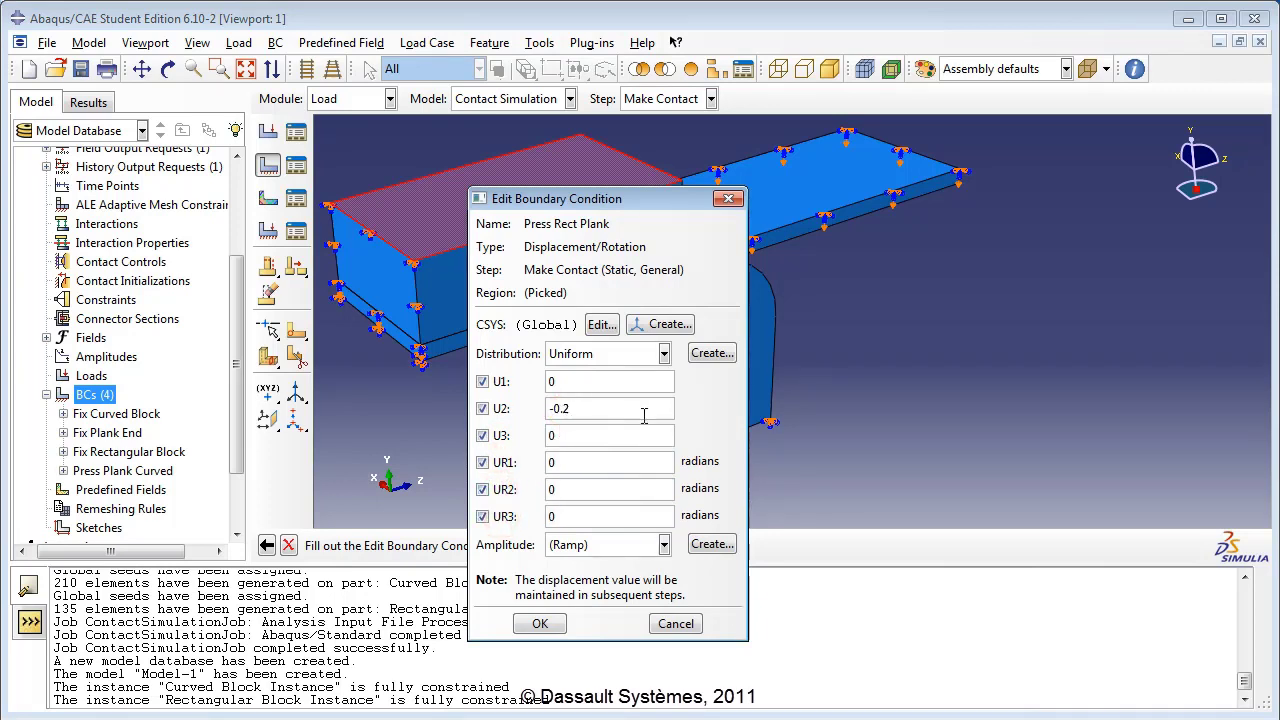
pyautogui.click(540, 623)
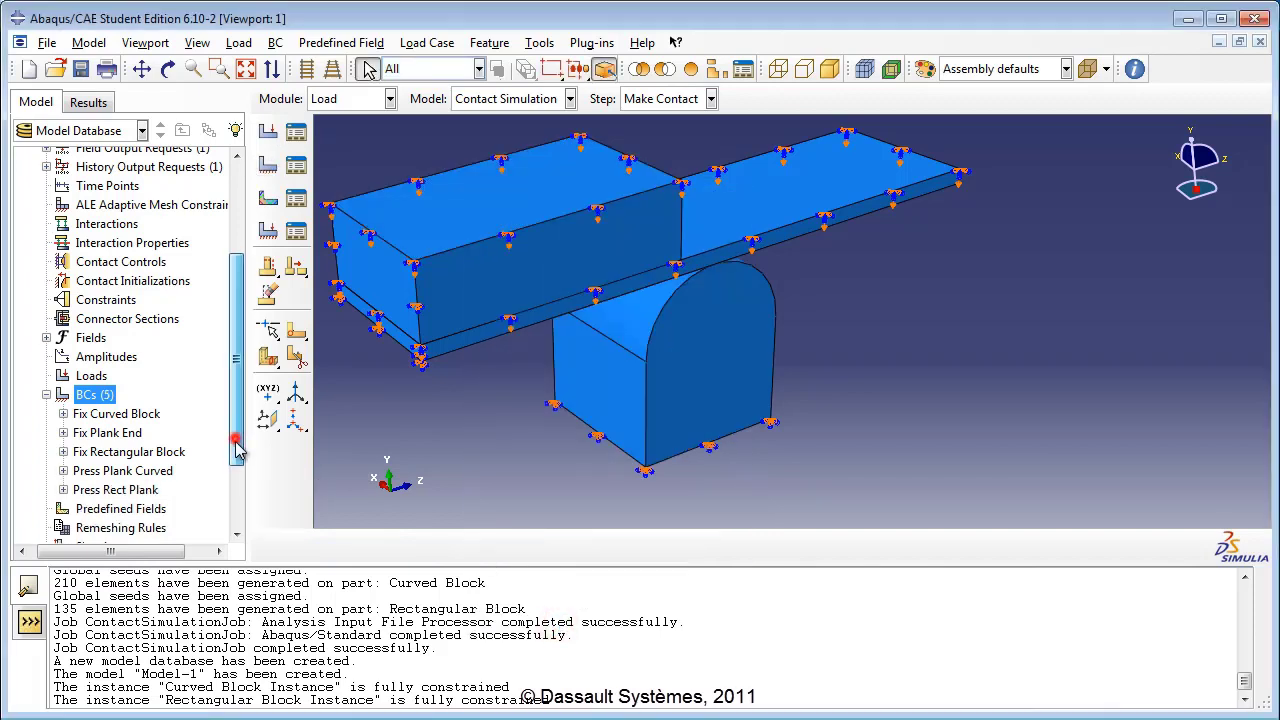
# Deactivate the Press Plank Curved and Press Rect Plank boundary conditions in the Apply Force step
pyautogui.moveTo(237, 417); pyautogui.dragTo(237, 434)
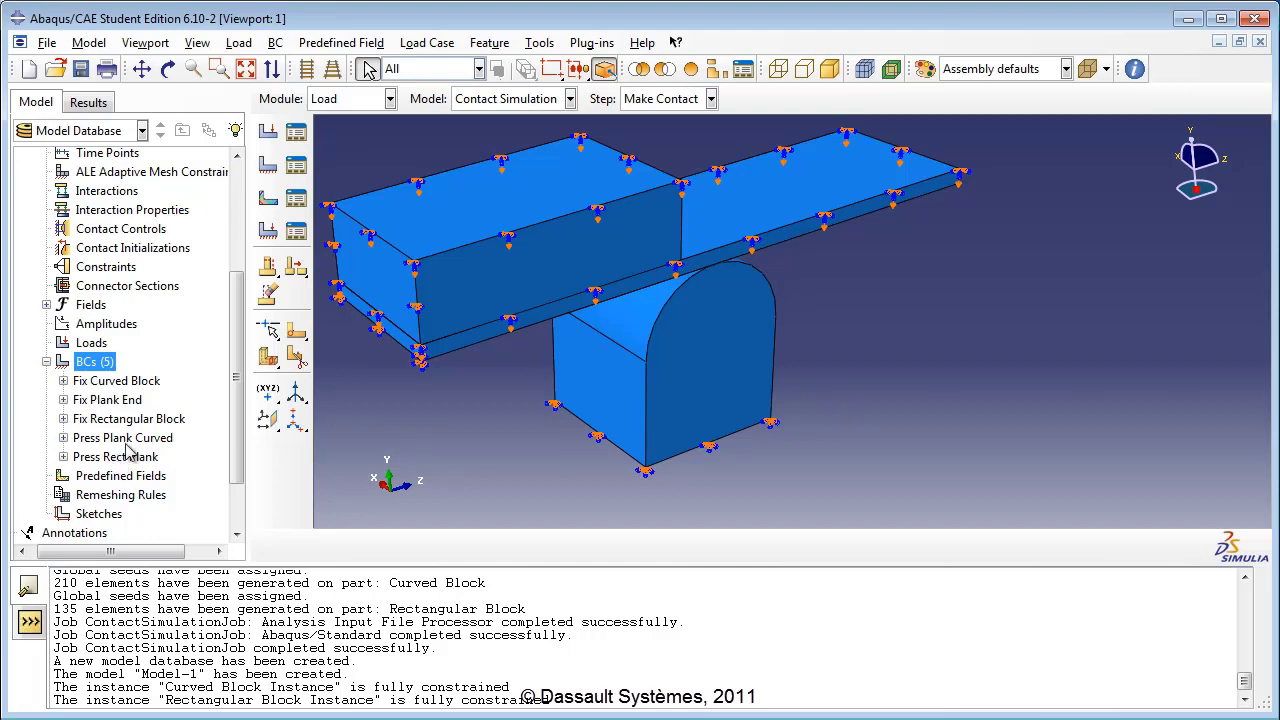
pyautogui.rightClick(100, 362)
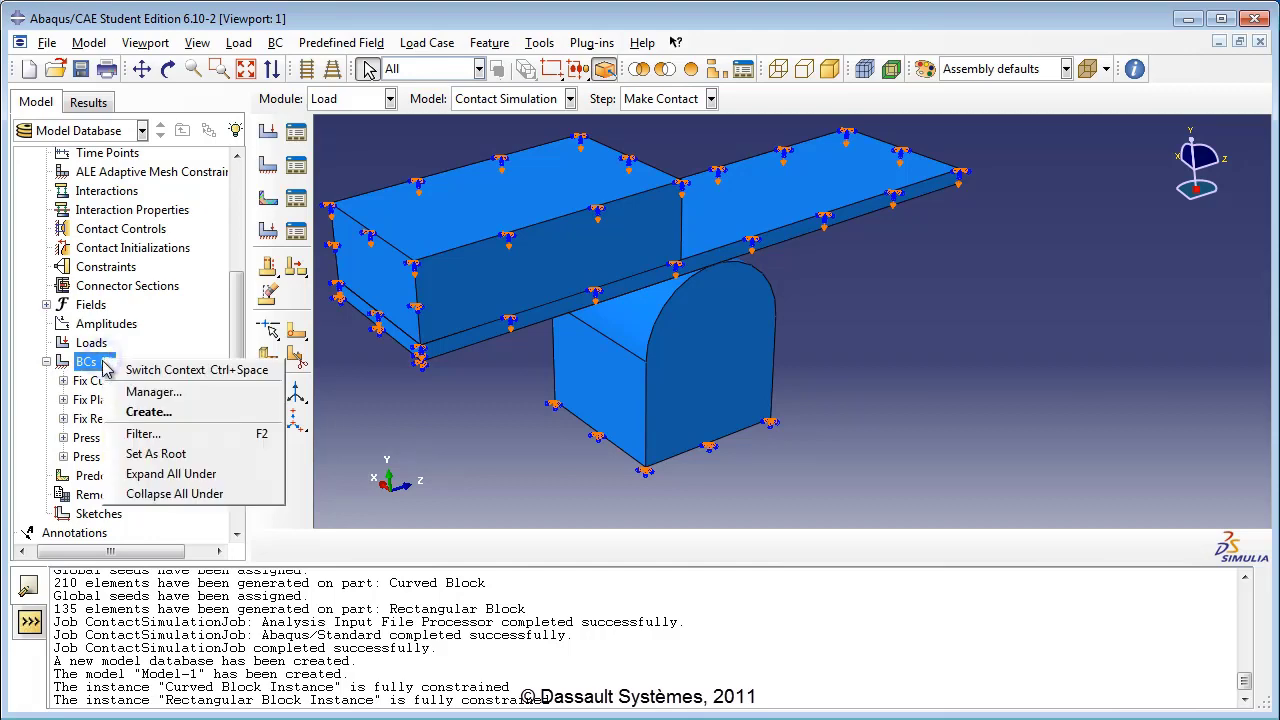
pyautogui.click(135, 392)
pyautogui.moveTo(695, 398); pyautogui.dragTo(686, 266)
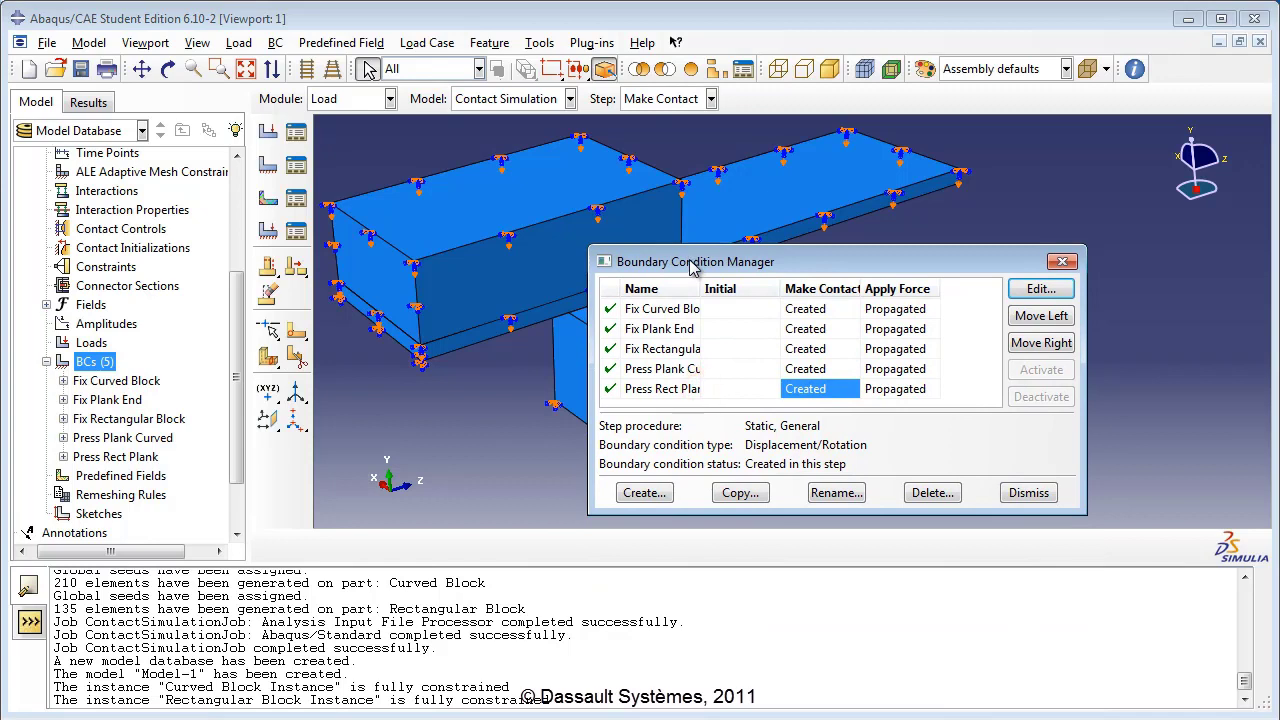
pyautogui.click(805, 310)
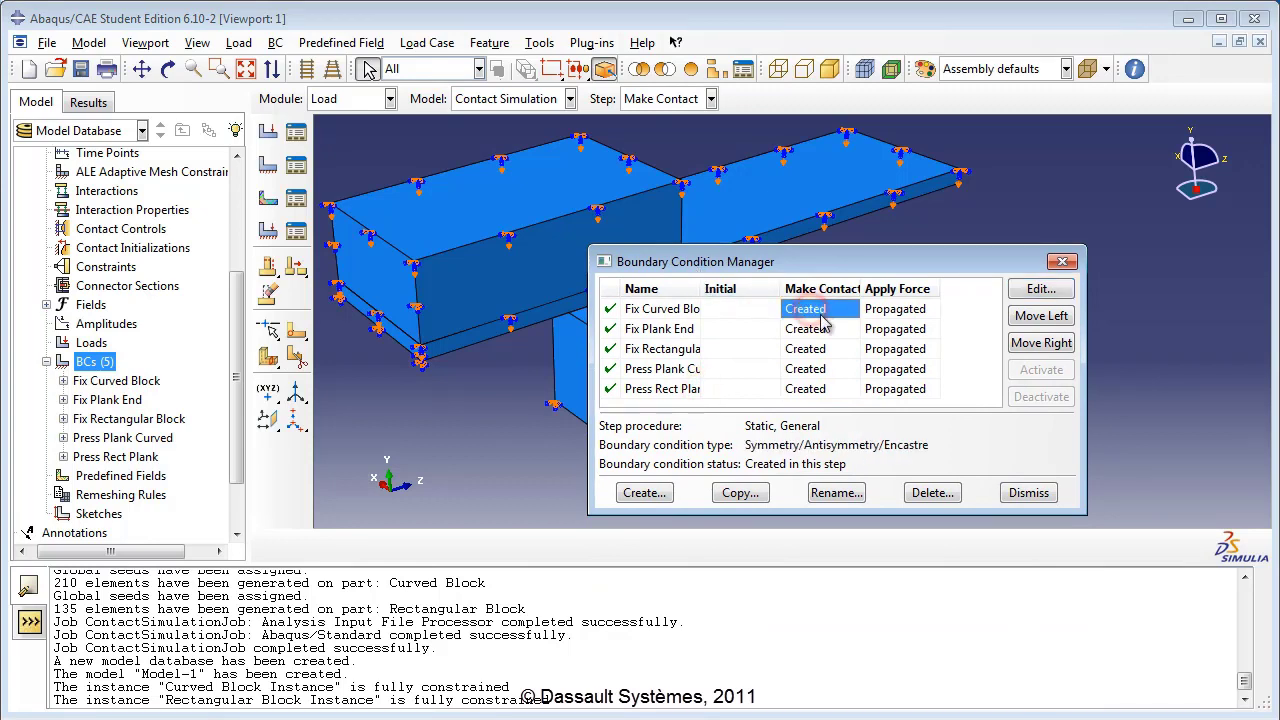
pyautogui.click(893, 370)
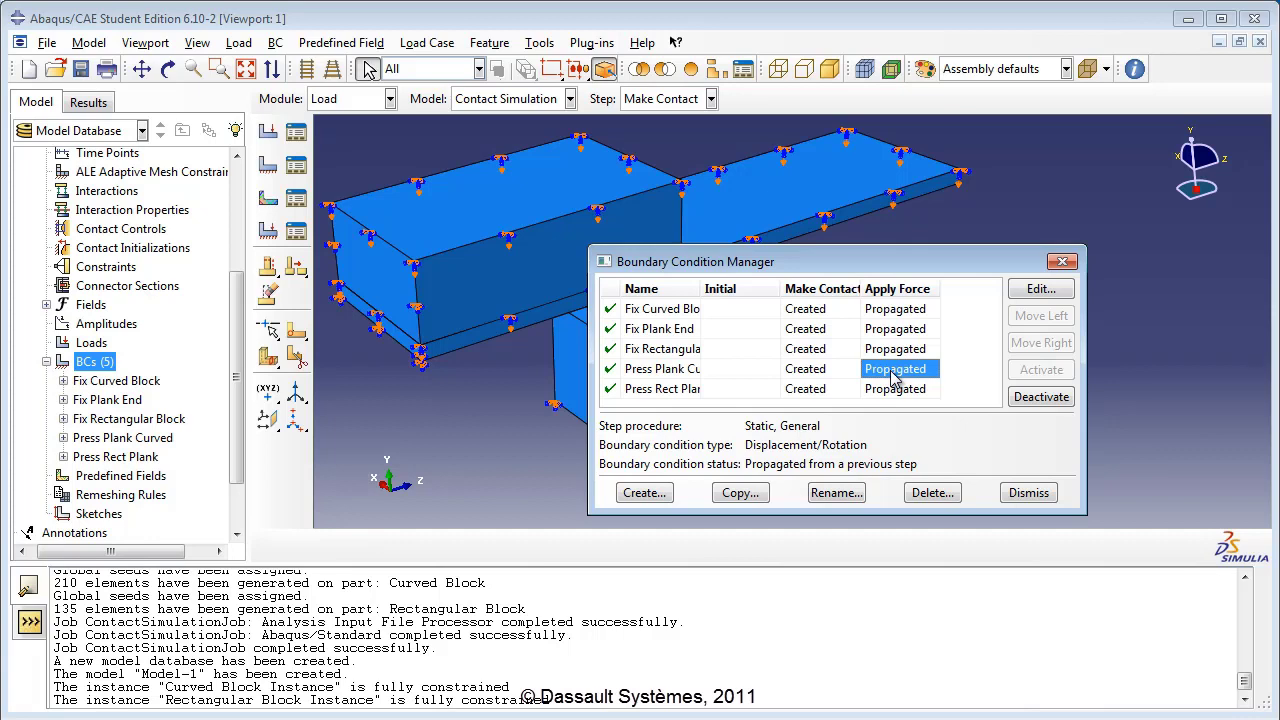
pyautogui.click(1044, 398)
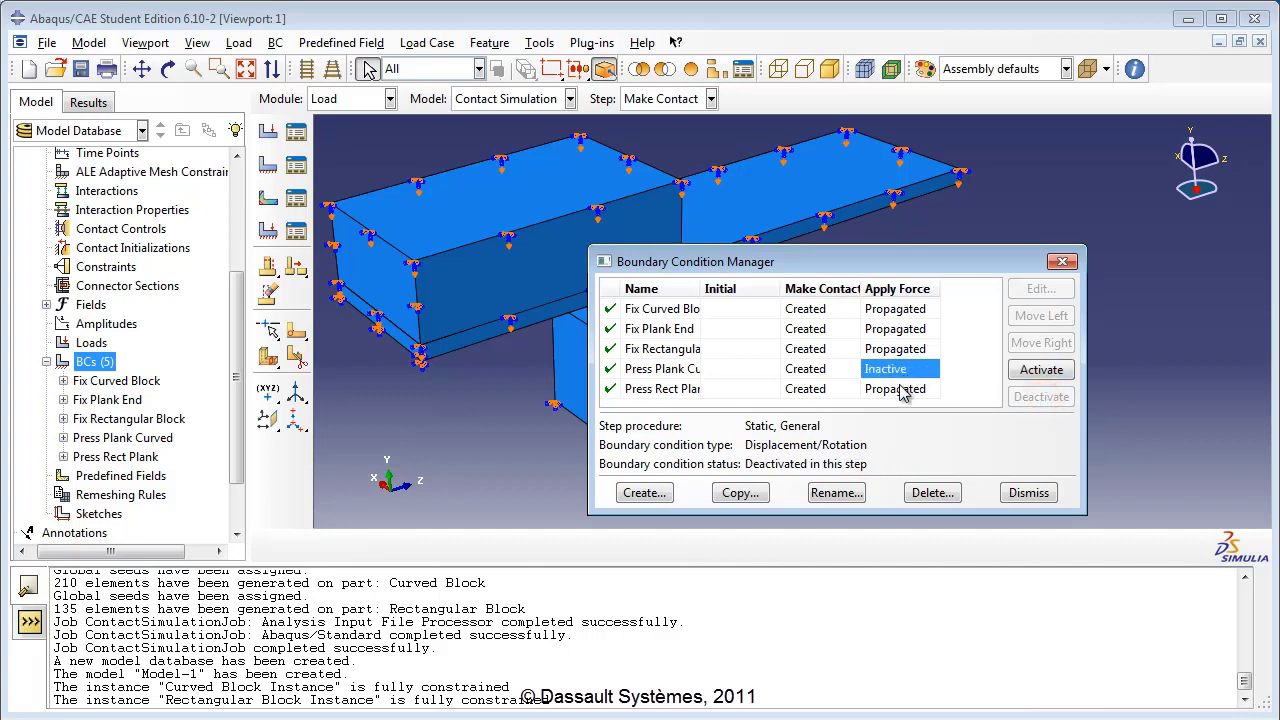
pyautogui.click(903, 389)
pyautogui.click(1035, 398)
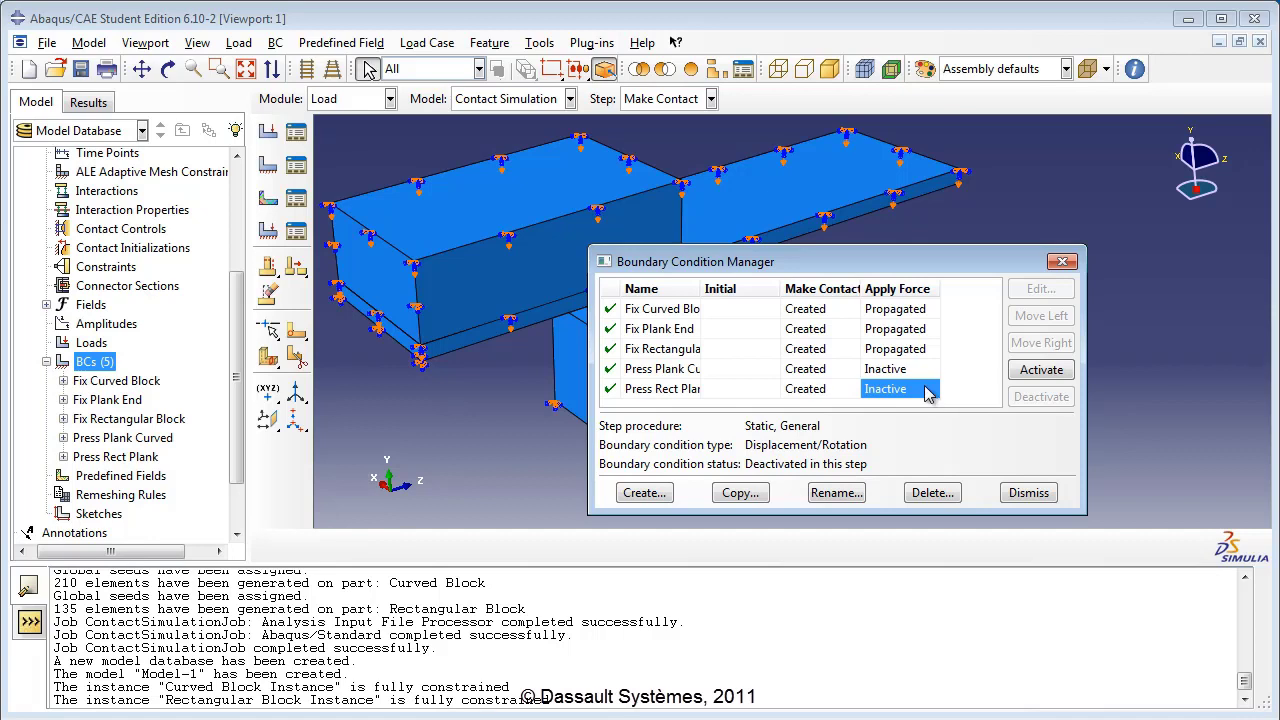
# Shift the Fix Curved Block boundary condition to the Initial step, and Fix Plank End and Fix Rectangular Block to the Apply Force step
pyautogui.click(812, 312)
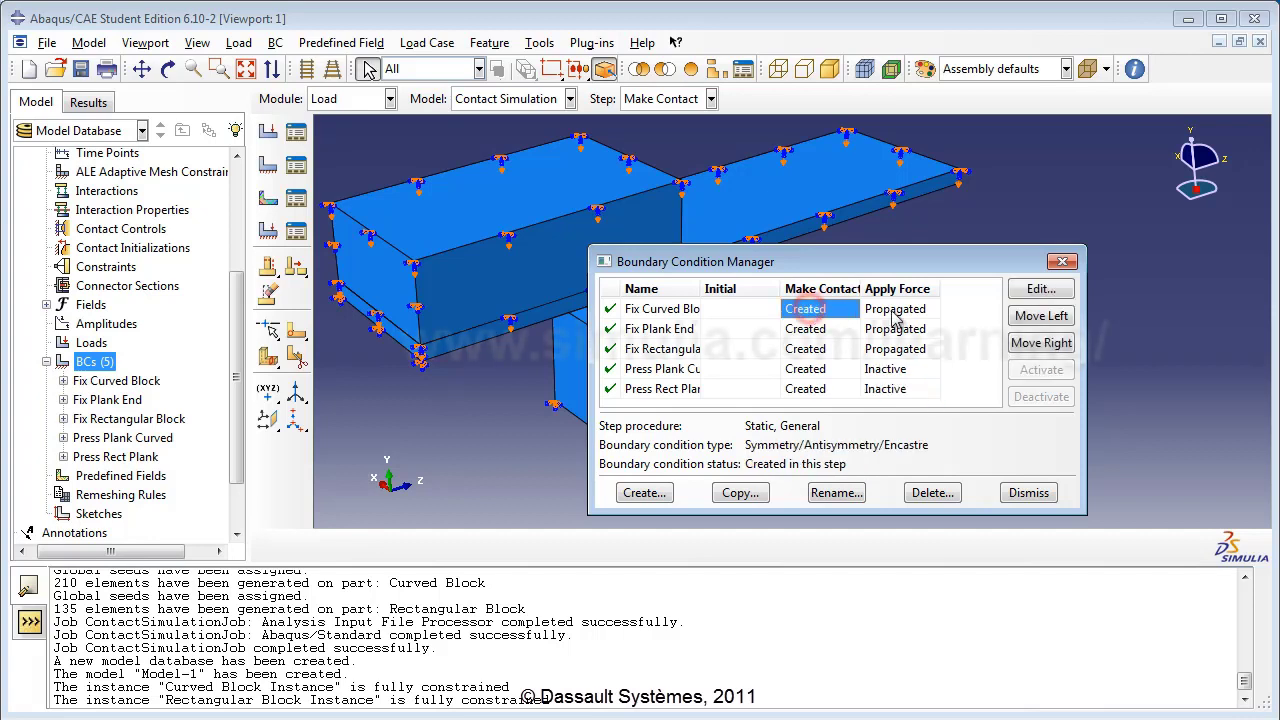
pyautogui.click(1027, 317)
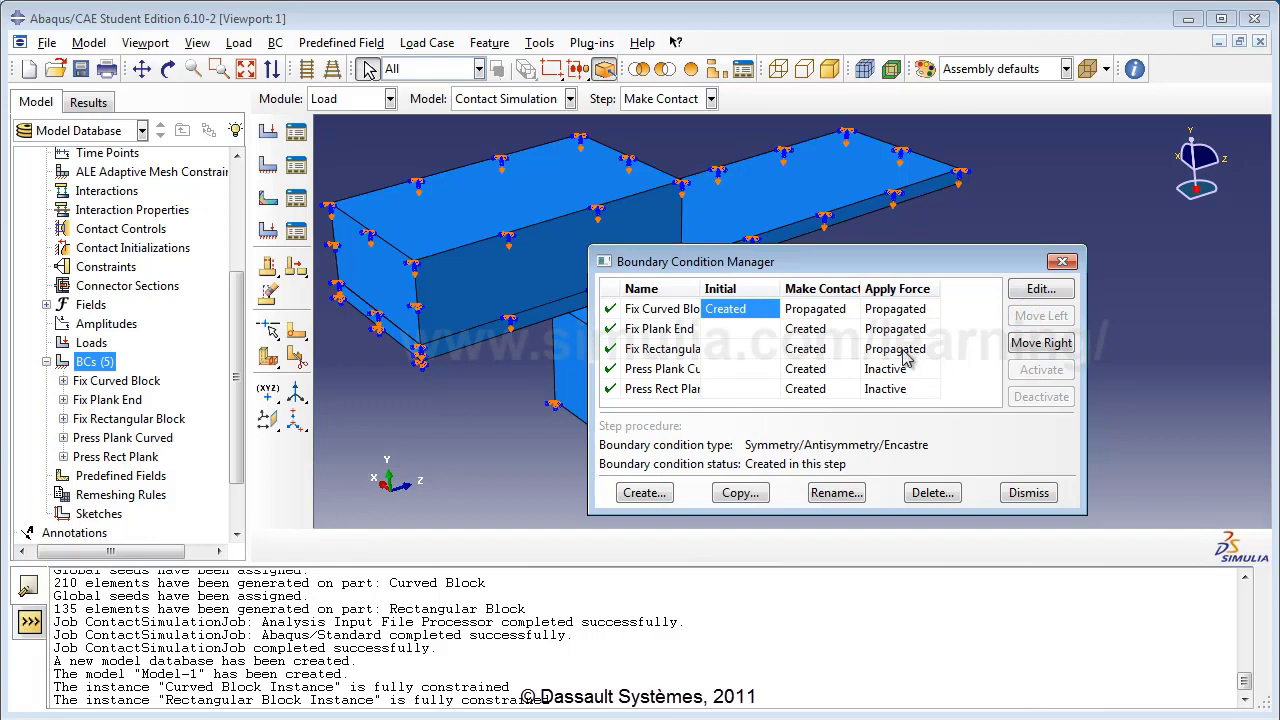
pyautogui.click(815, 332)
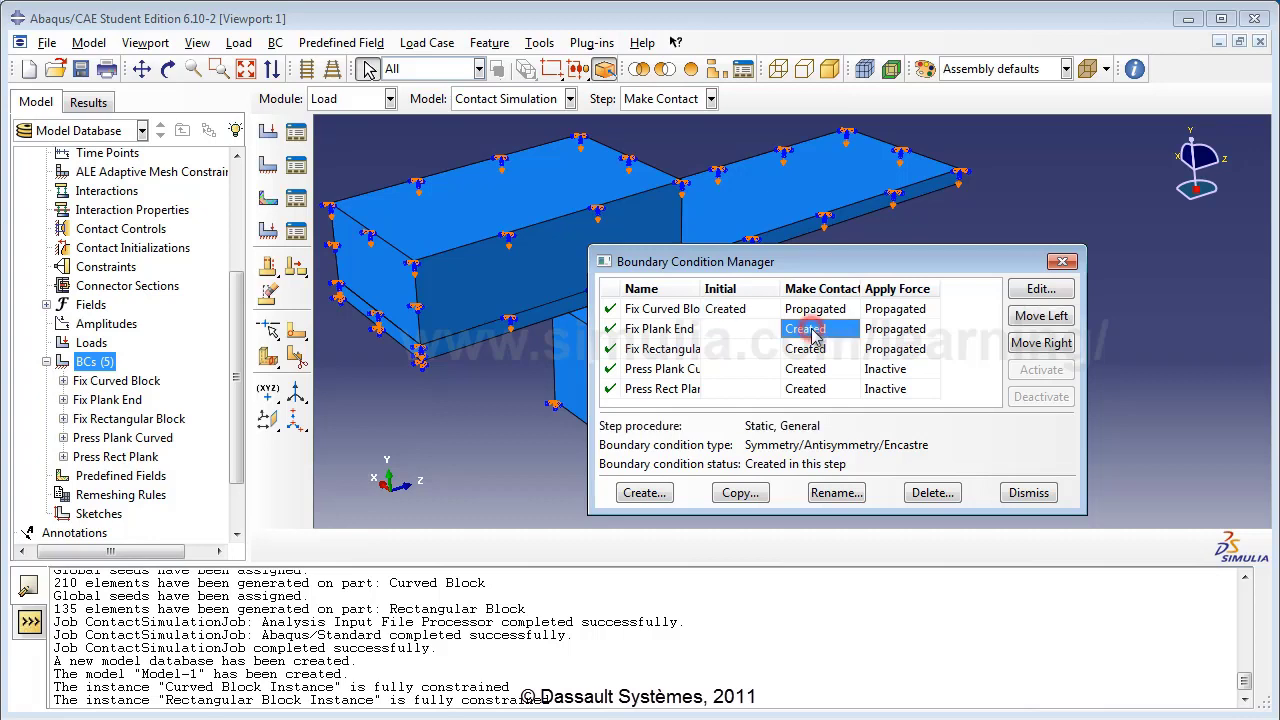
pyautogui.click(1035, 344)
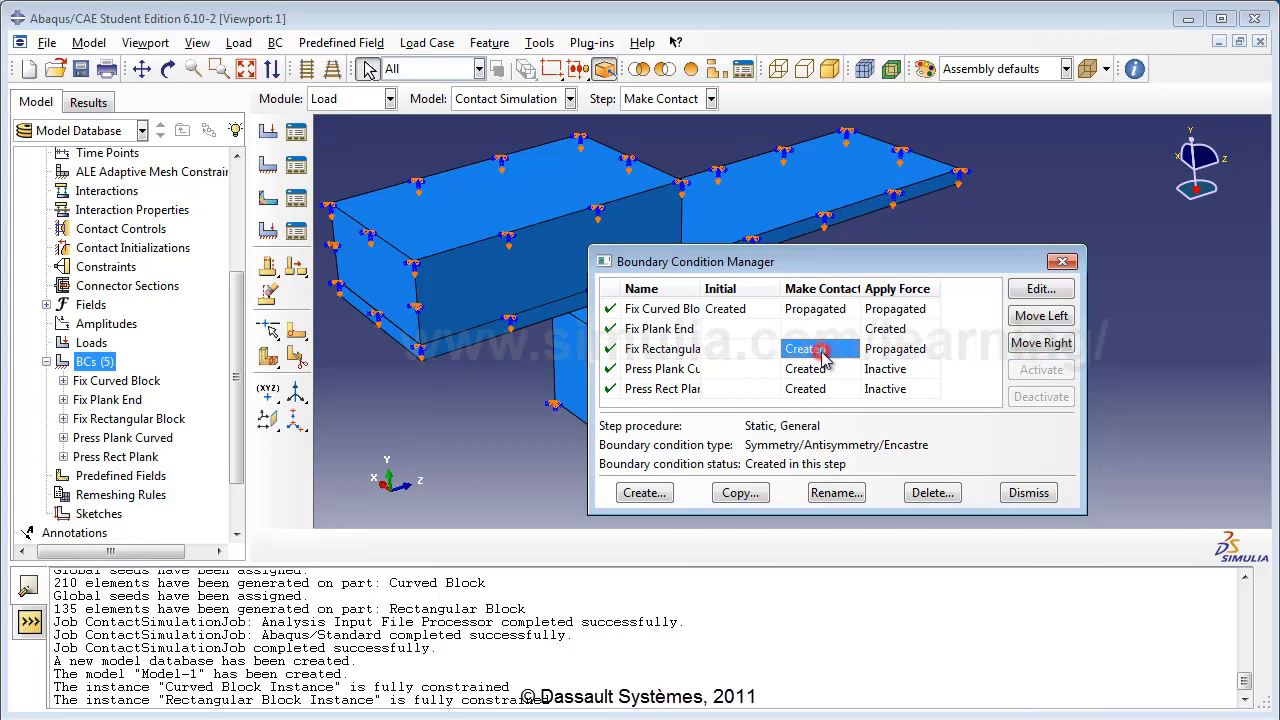
pyautogui.click(1041, 343)
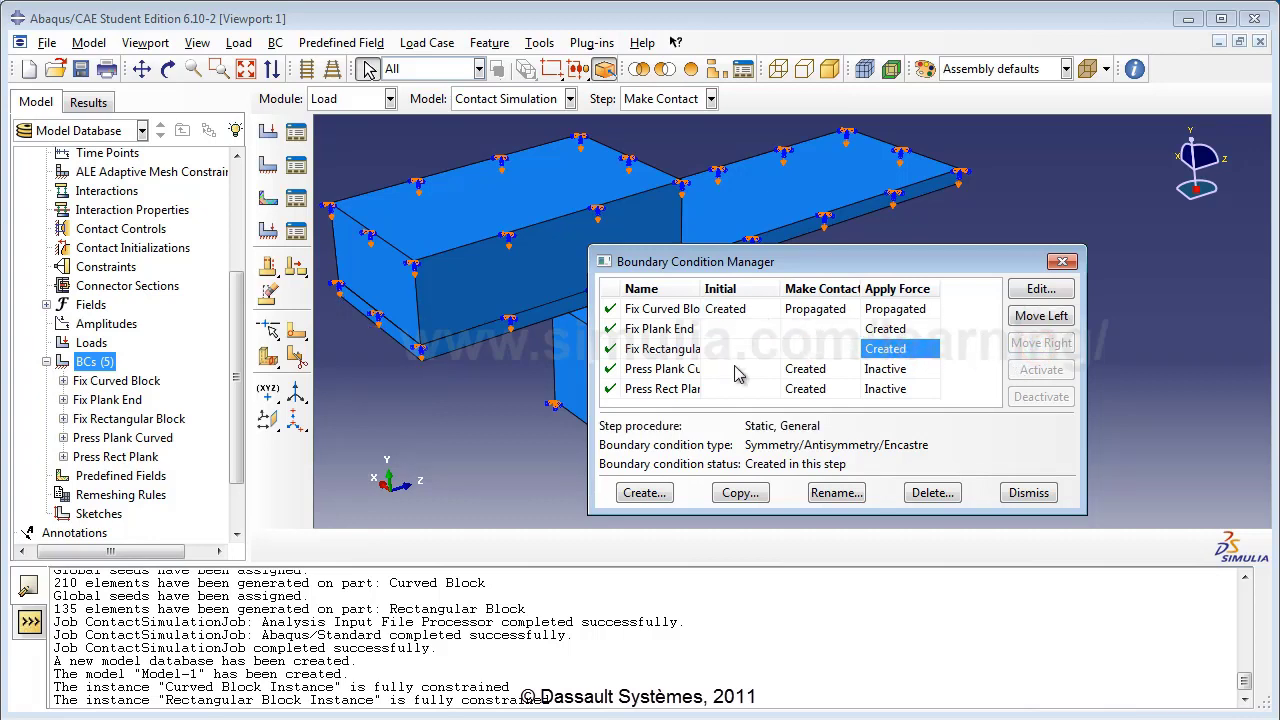
pyautogui.click(1029, 493)
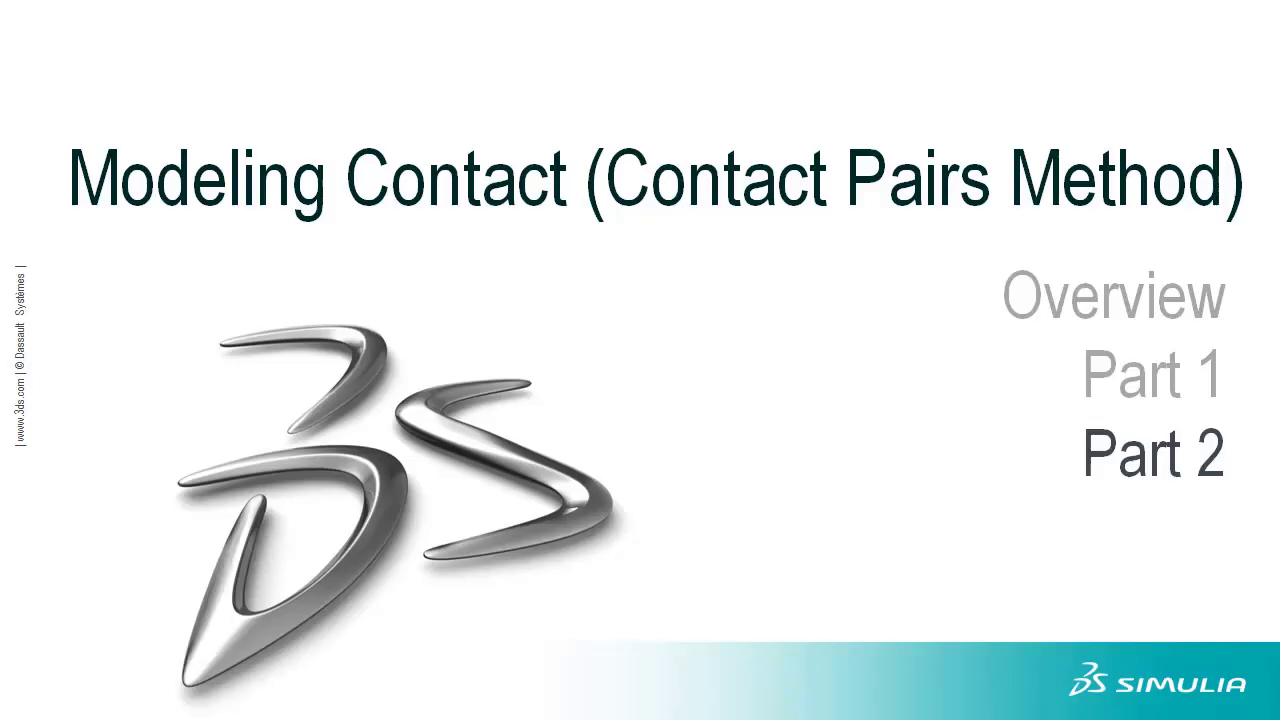
# Create a mechanical Concentrated force load named Concentrated Forces at Corners in the Apply Force step
pyautogui.scroll(-2, 55, 360)
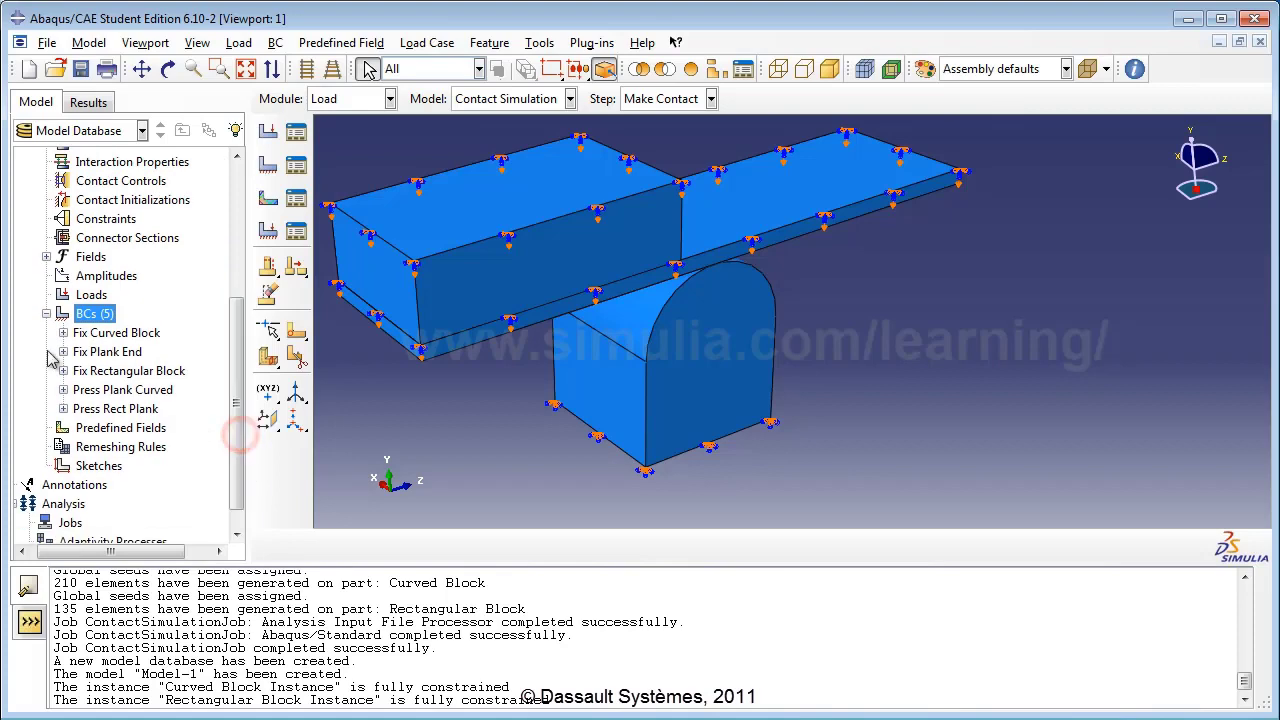
pyautogui.click(45, 316)
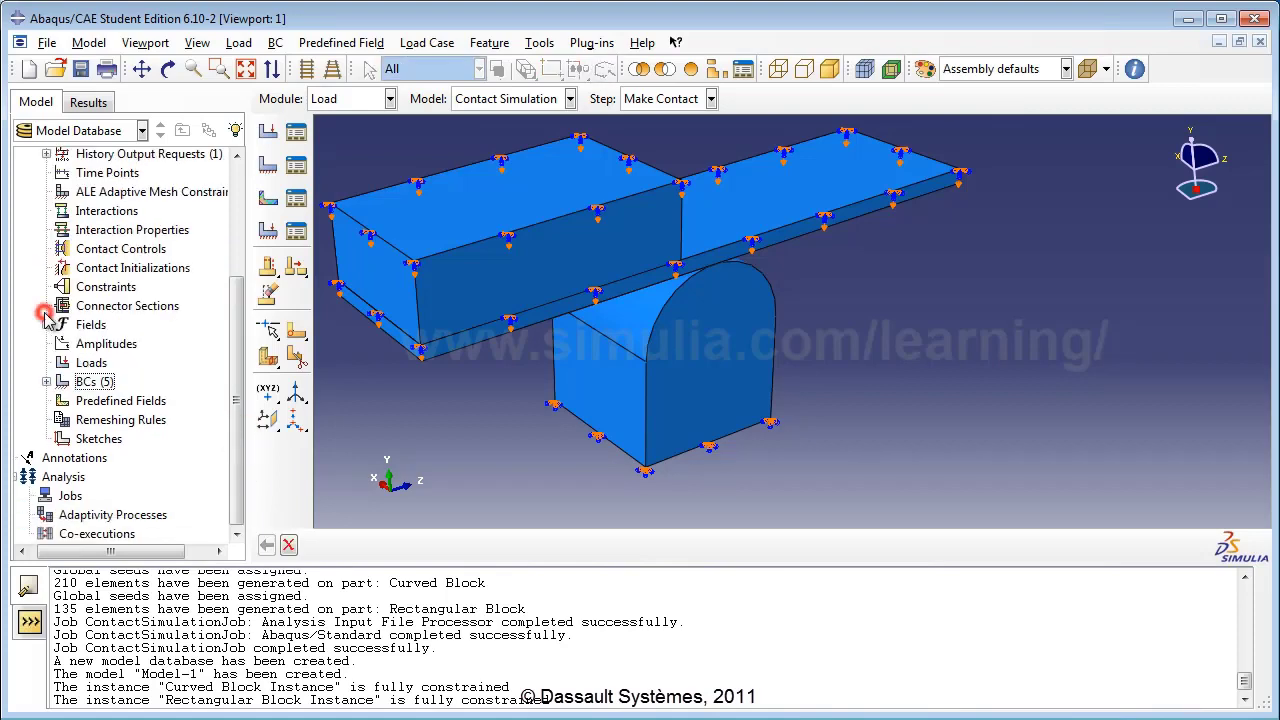
pyautogui.doubleClick(85, 363)
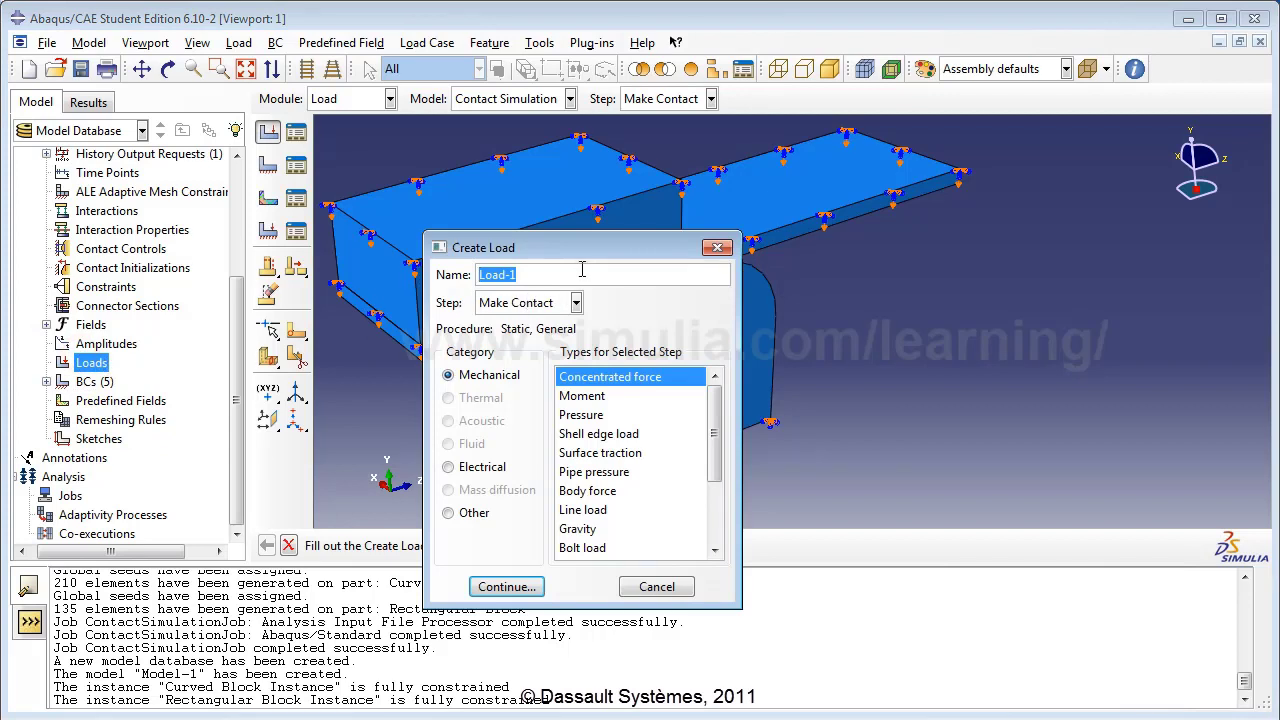
pyautogui.write('Concentrated Force')
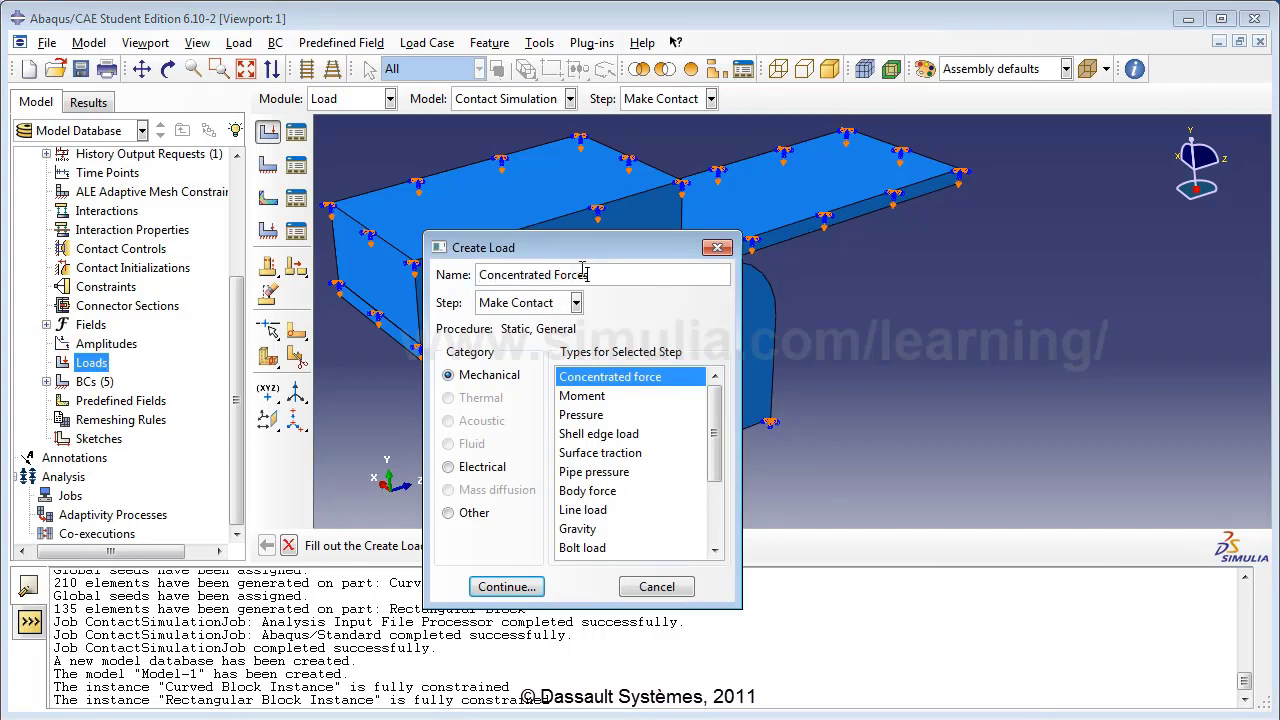
pyautogui.write('s at Corners')
pyautogui.click(550, 306)
pyautogui.click(513, 365)
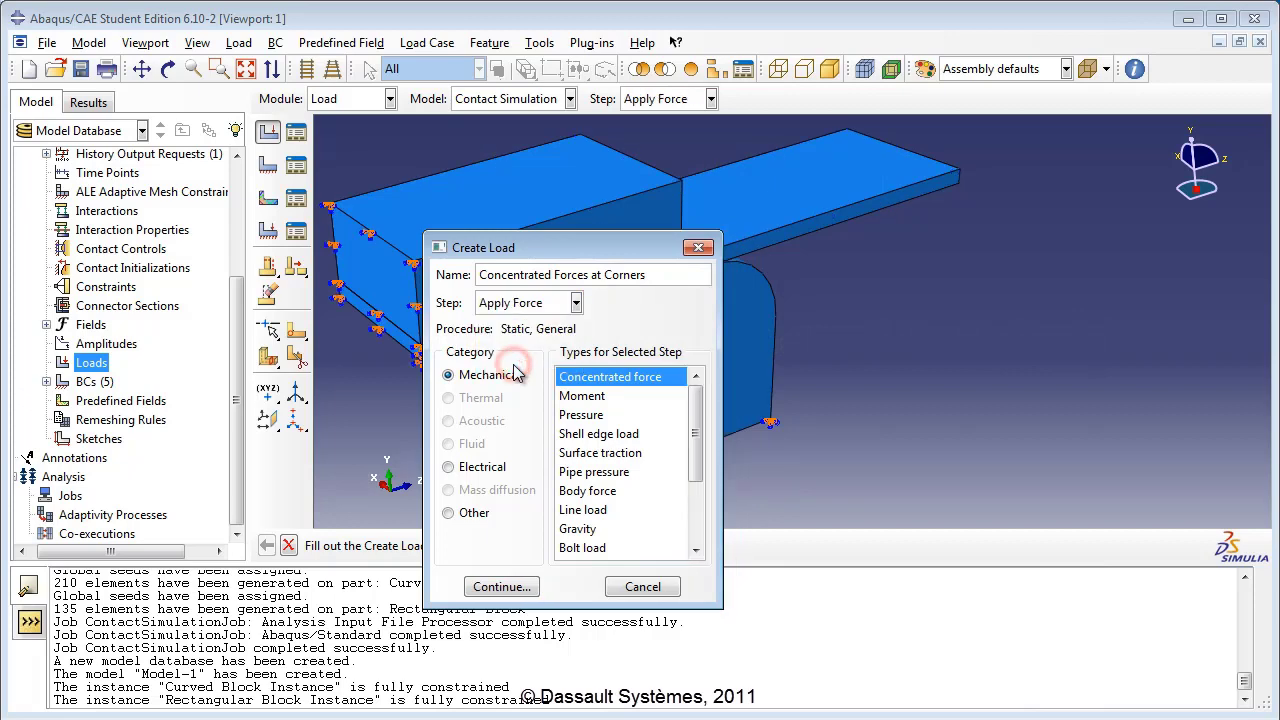
pyautogui.click(608, 378)
pyautogui.click(502, 587)
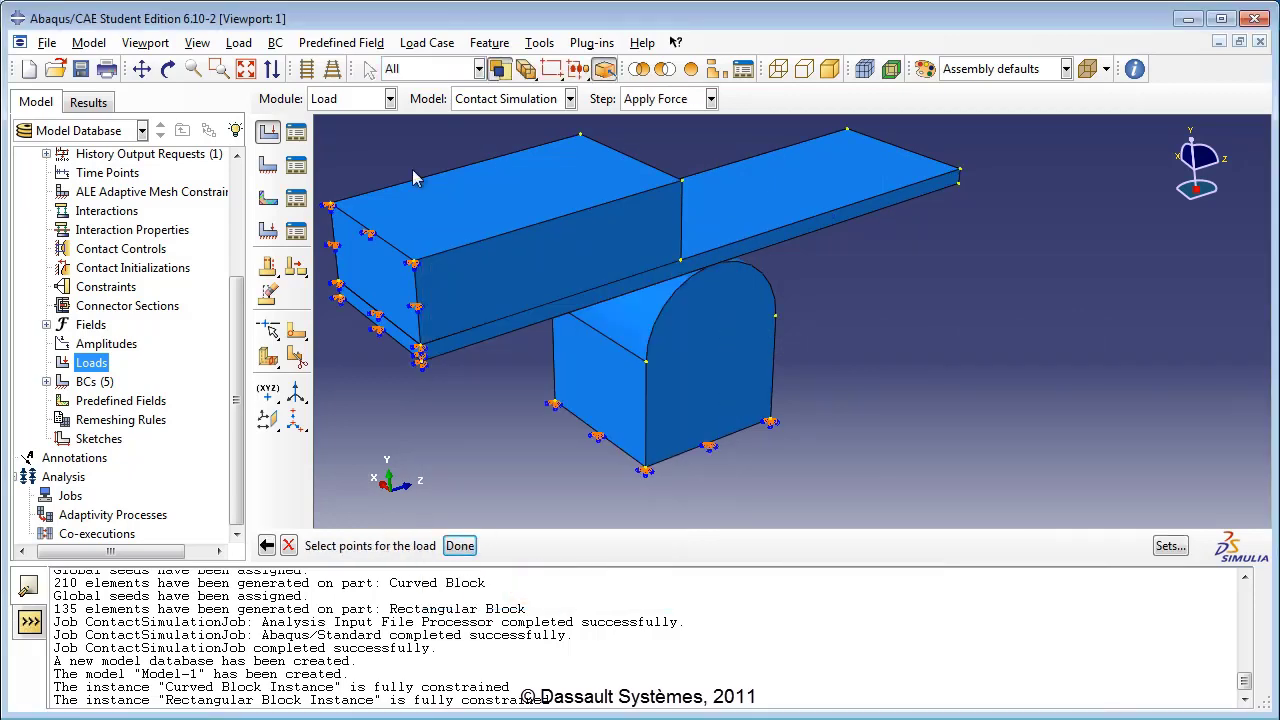
# Assign the two bottom corner points at the plank's free end as the points for the concentrated force load
pyautogui.click(168, 68)
pyautogui.moveTo(860, 265); pyautogui.dragTo(994, 131)
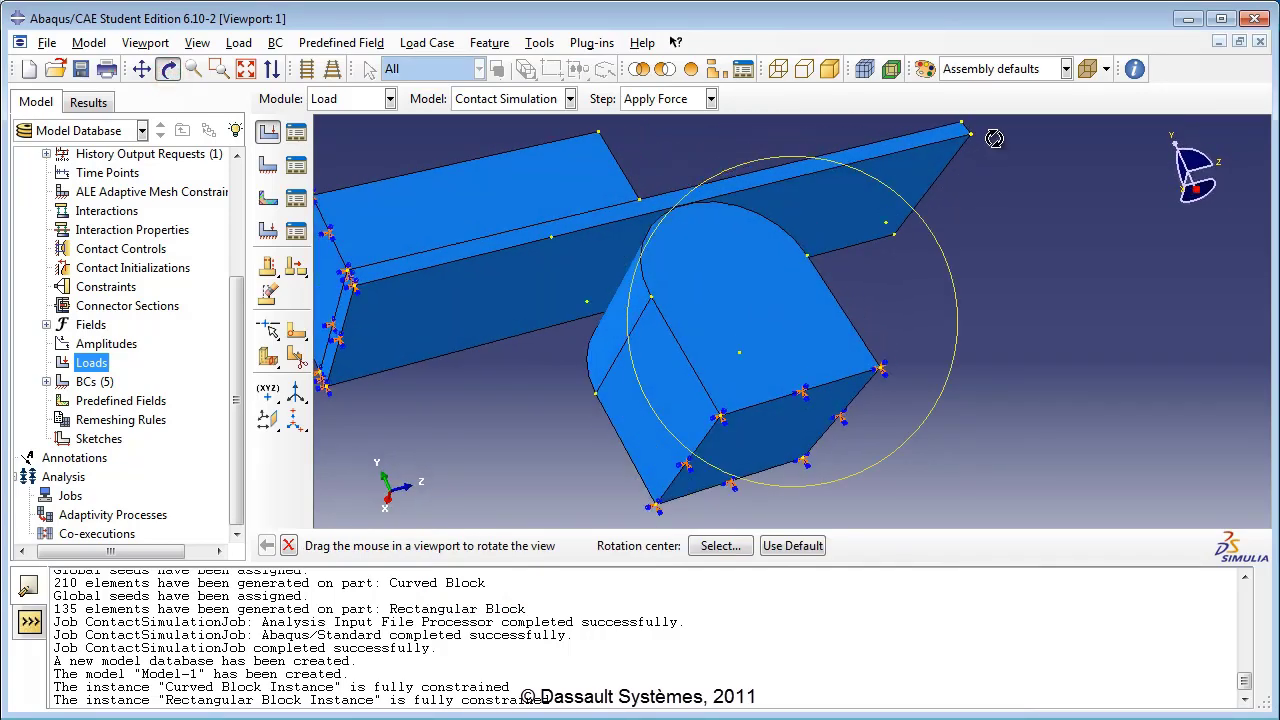
pyautogui.scroll(5, 988, 130)
pyautogui.click(168, 68)
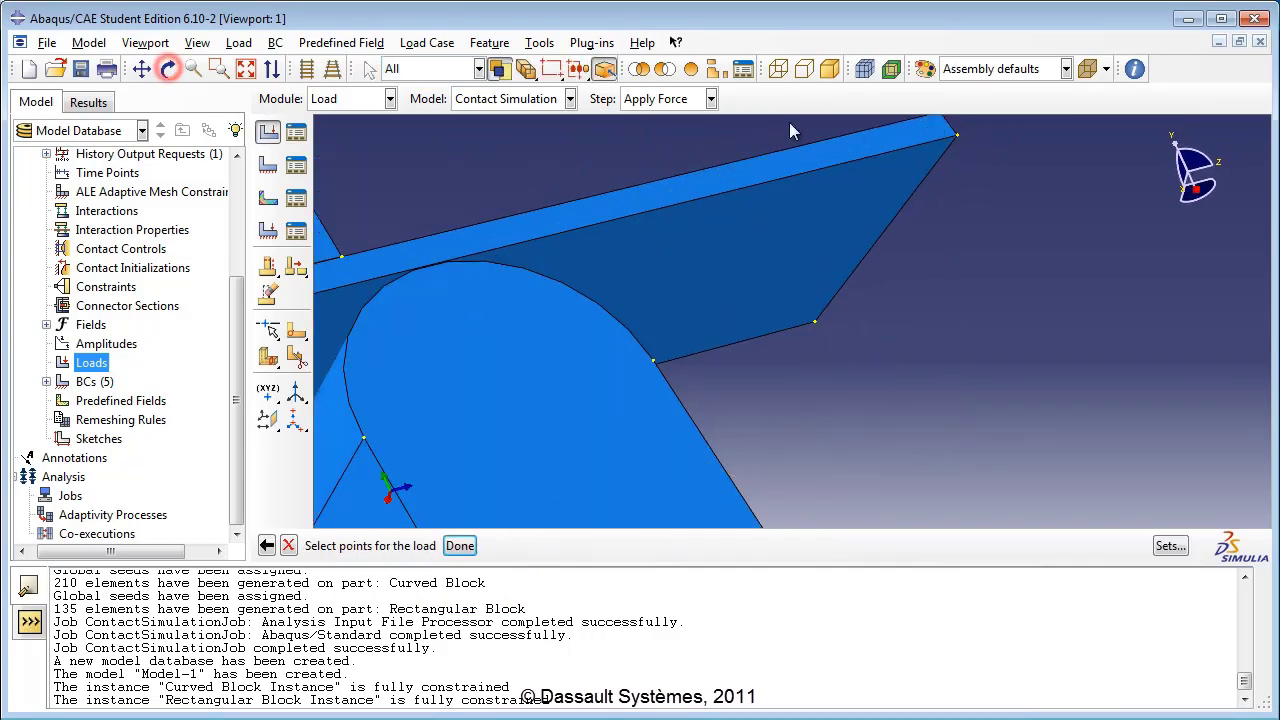
pyautogui.click(957, 135)
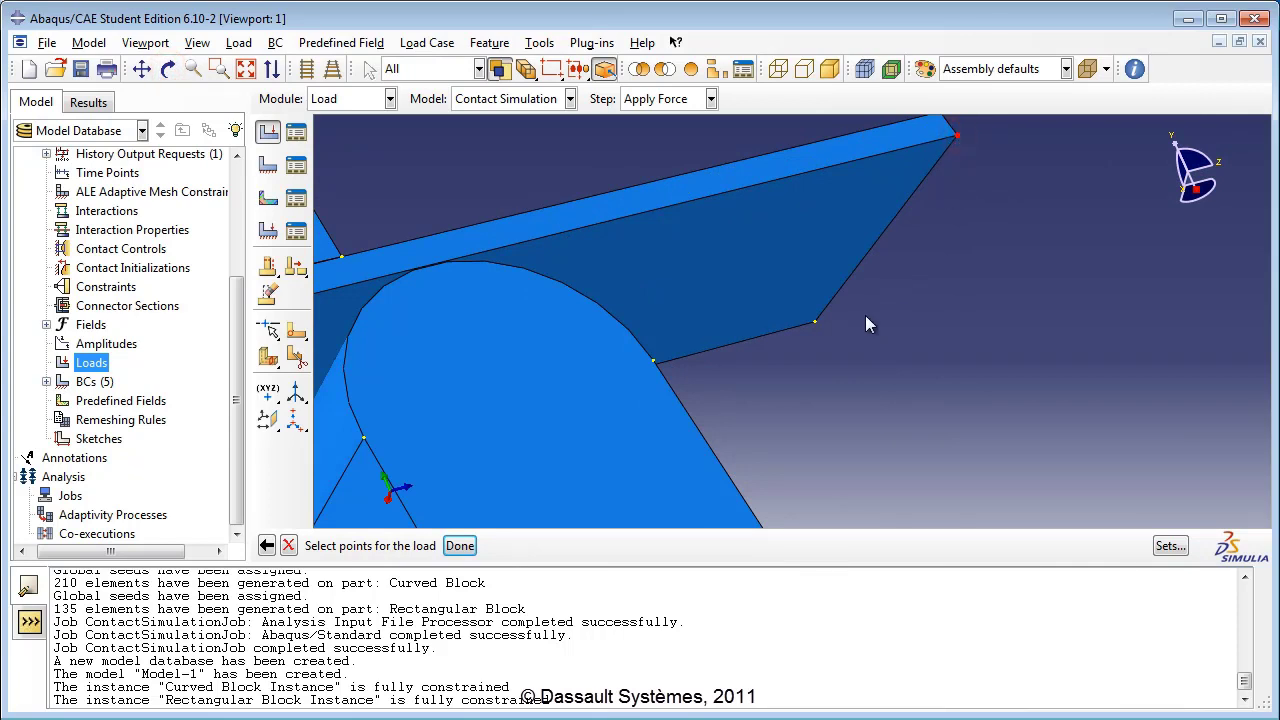
pyautogui.click(815, 322)
pyautogui.click(460, 545)
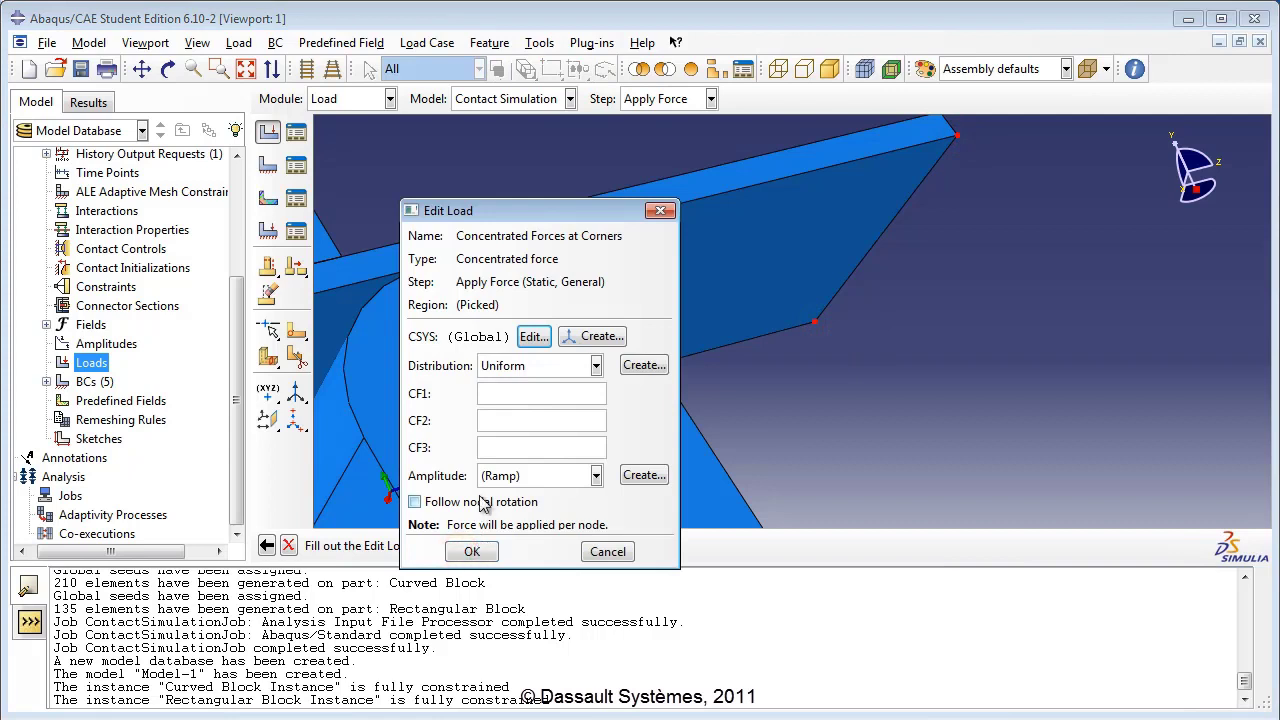
# Set the concentrated force component CF2 to -4E6 for the plank's corner points
pyautogui.click(503, 422)
pyautogui.write('-4E6')
pyautogui.click(472, 551)
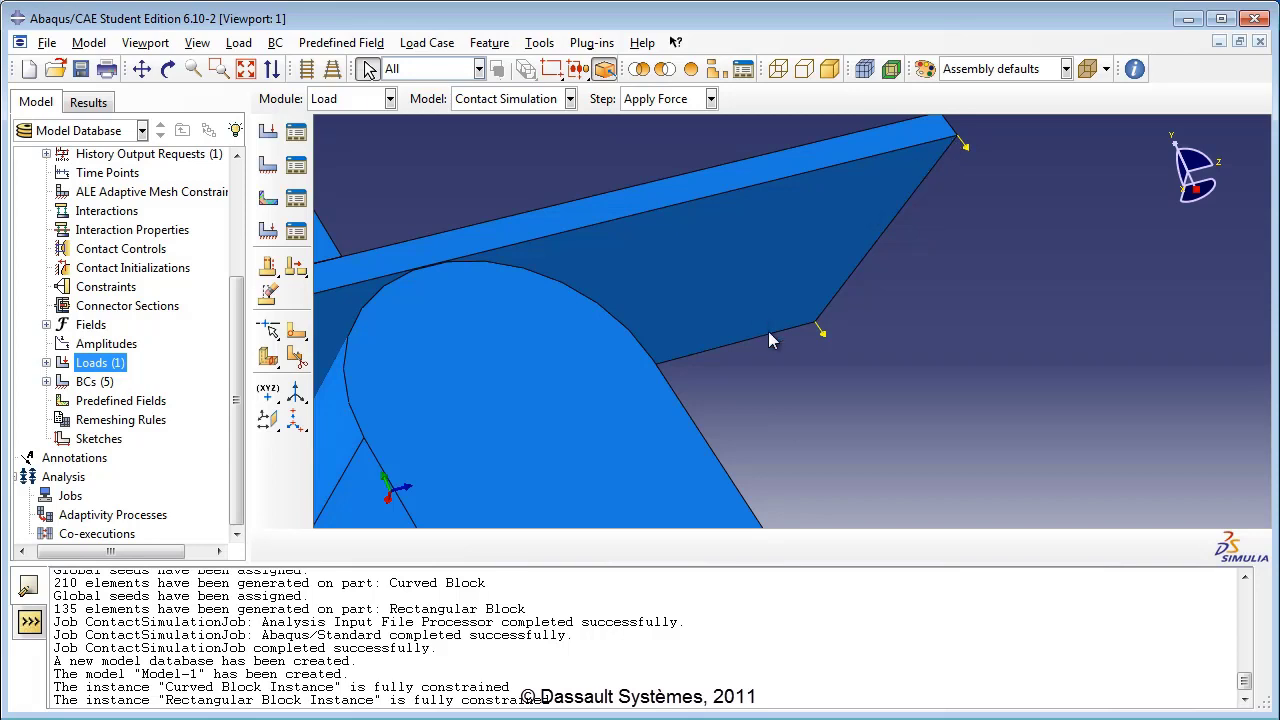
pyautogui.scroll(5, 768, 340)
pyautogui.moveTo(238, 404); pyautogui.dragTo(249, 338)
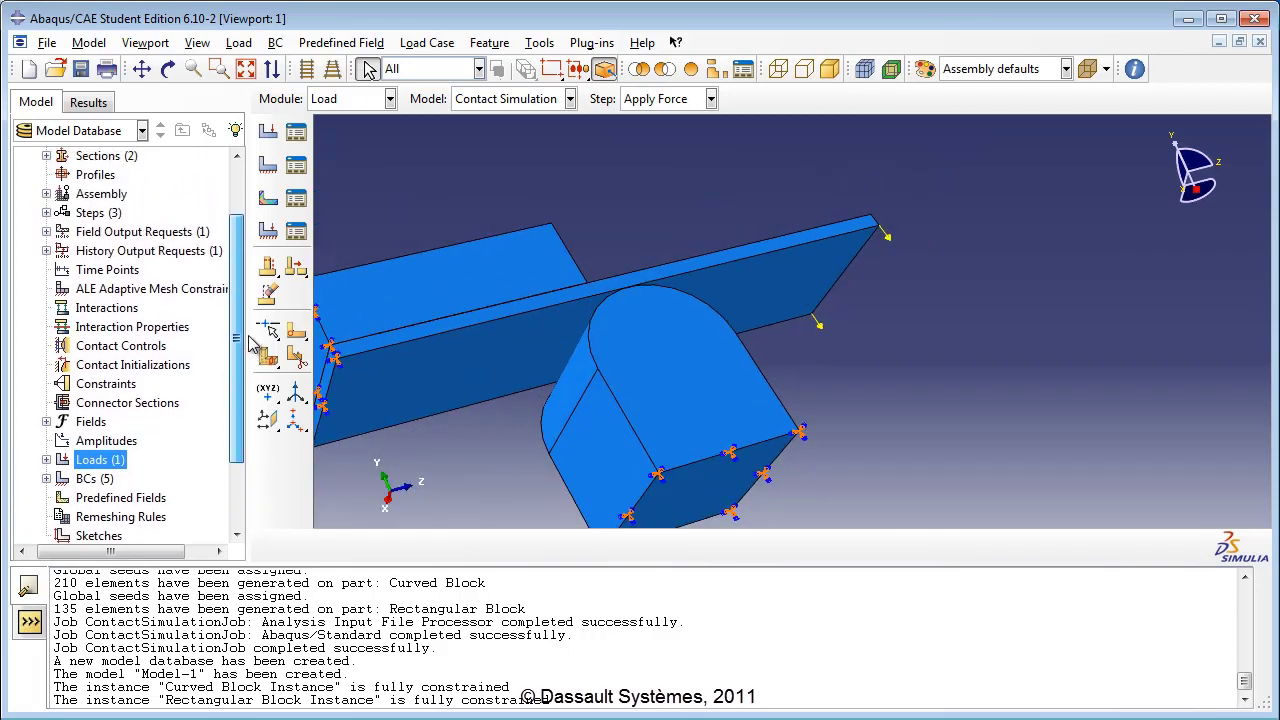